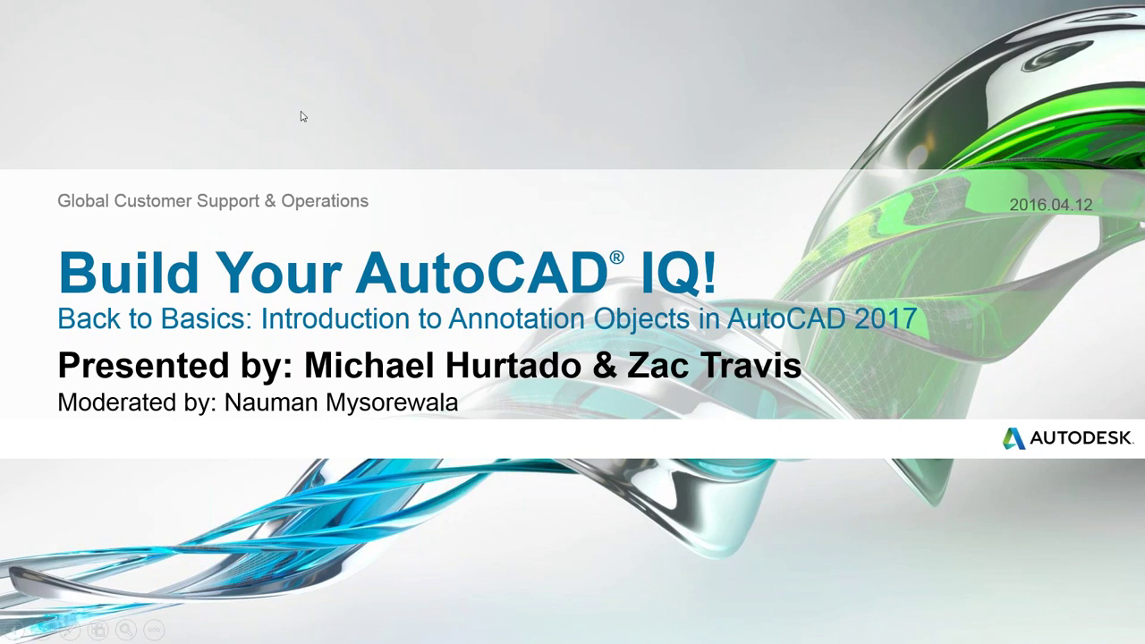
Step: Advance the slideshow from the title slide to slide 2, About Us
click(472, 185)
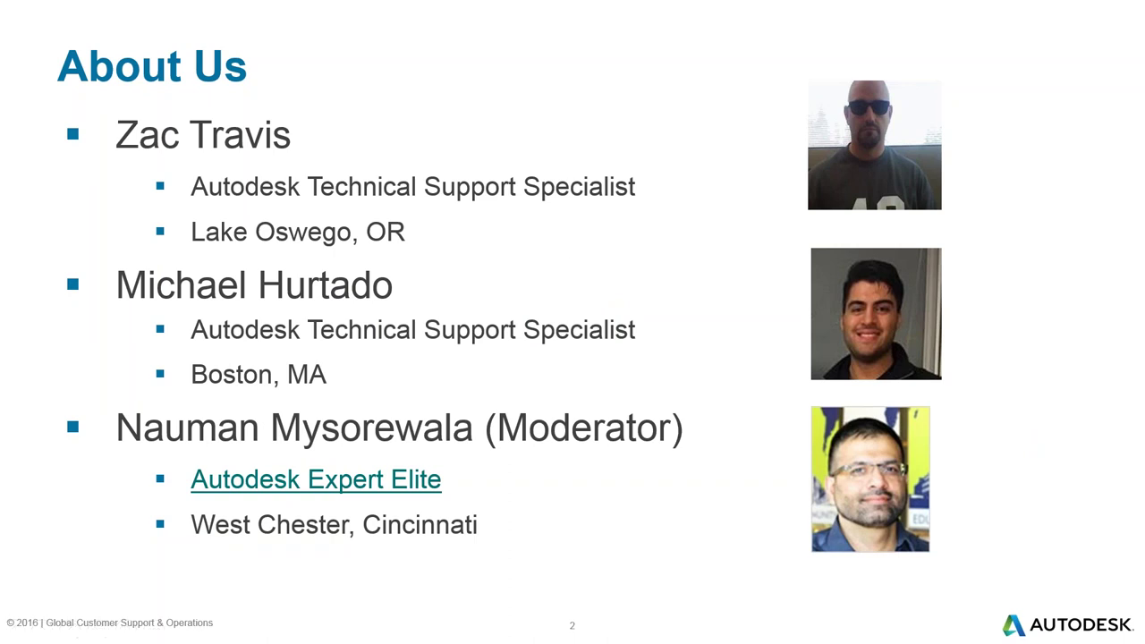
Step: Advance past Before We Get Started to slide 4, Welcome to the Autodesk Help Webinar Series!
key(Right)
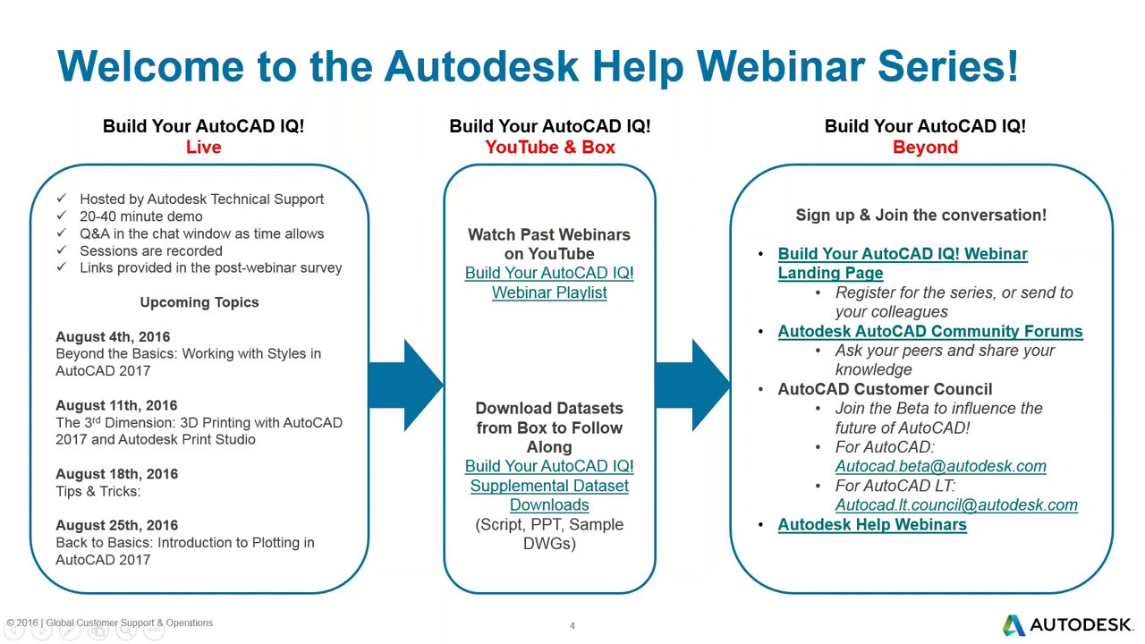
Step: Advance the slideshow to slide 5, Autodesk Knowledge Network
click(203, 147)
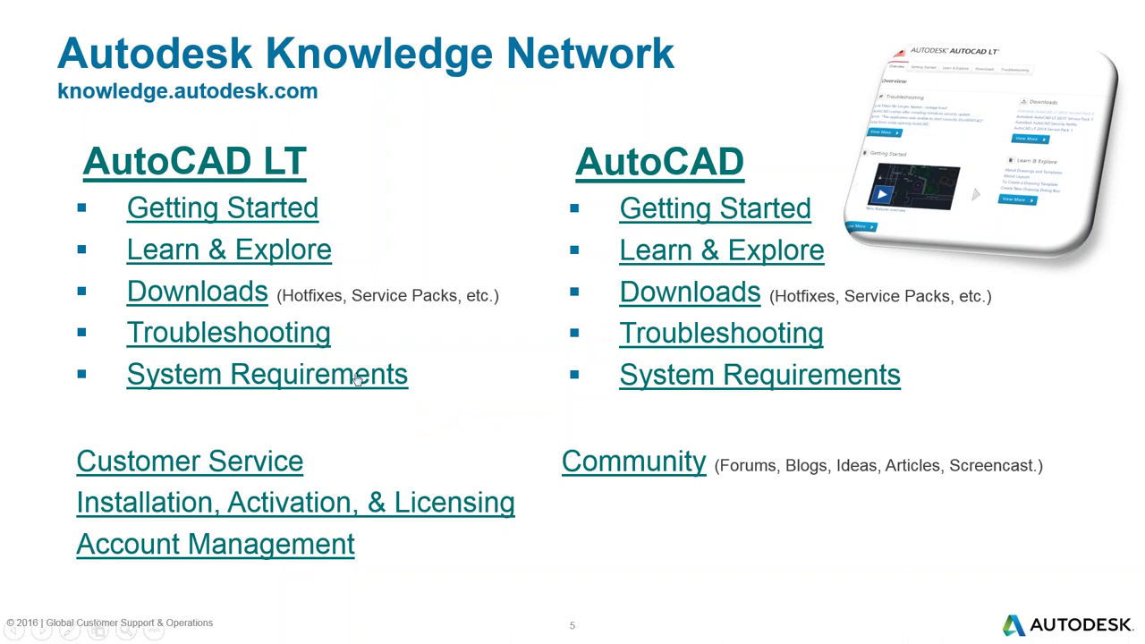
Step: Go to slide 6, This Week's Agenda Includes…, using the slideshow's Next command
click(357, 379)
right_click(460, 341)
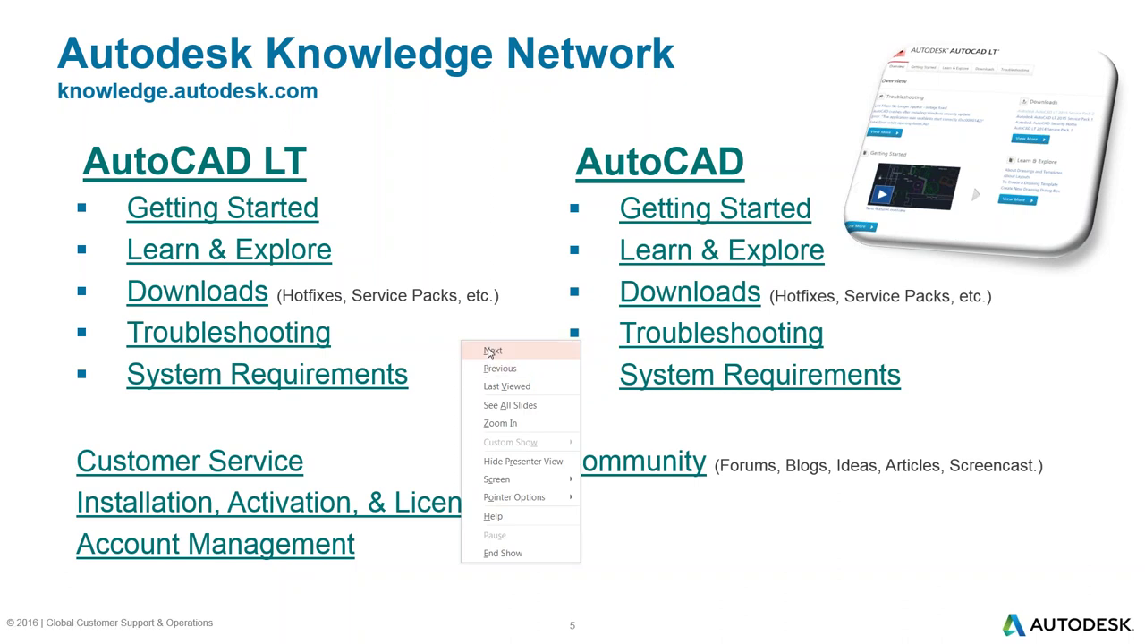
click(490, 352)
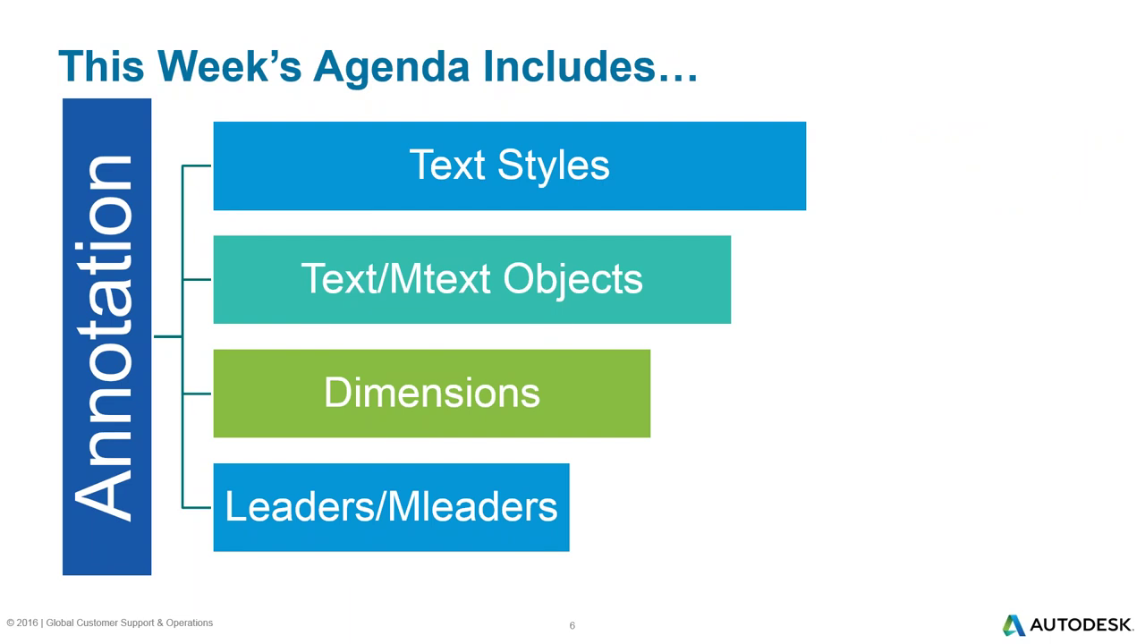
Step: Advance through 'What are annotation objects?' to the 'Let's see this in AutoCAD' slide
click(808, 288)
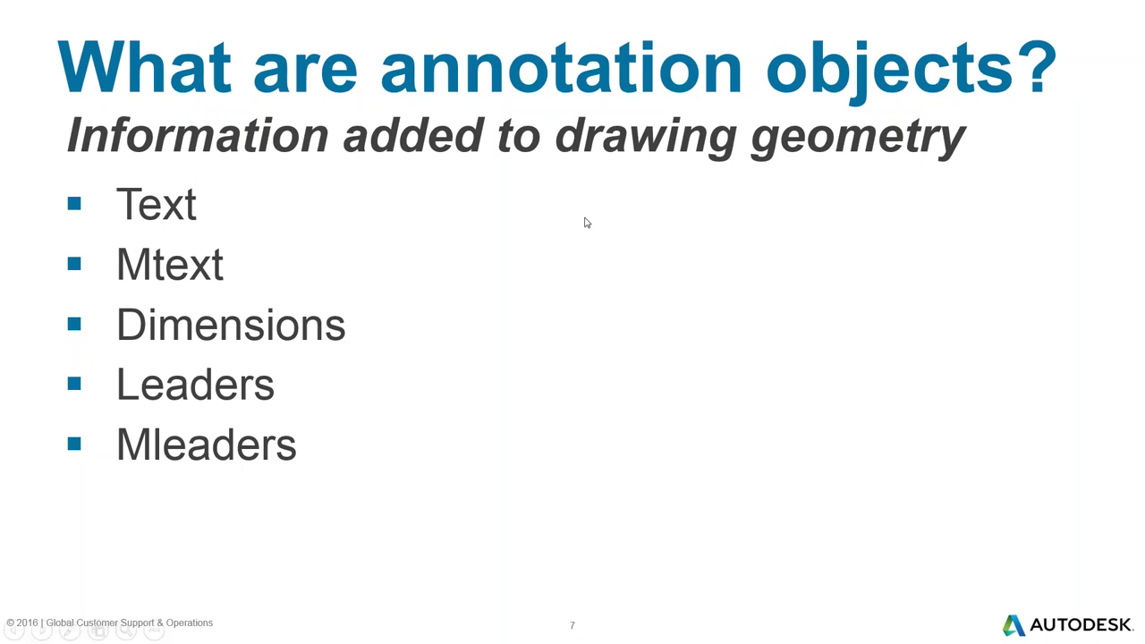
click(568, 351)
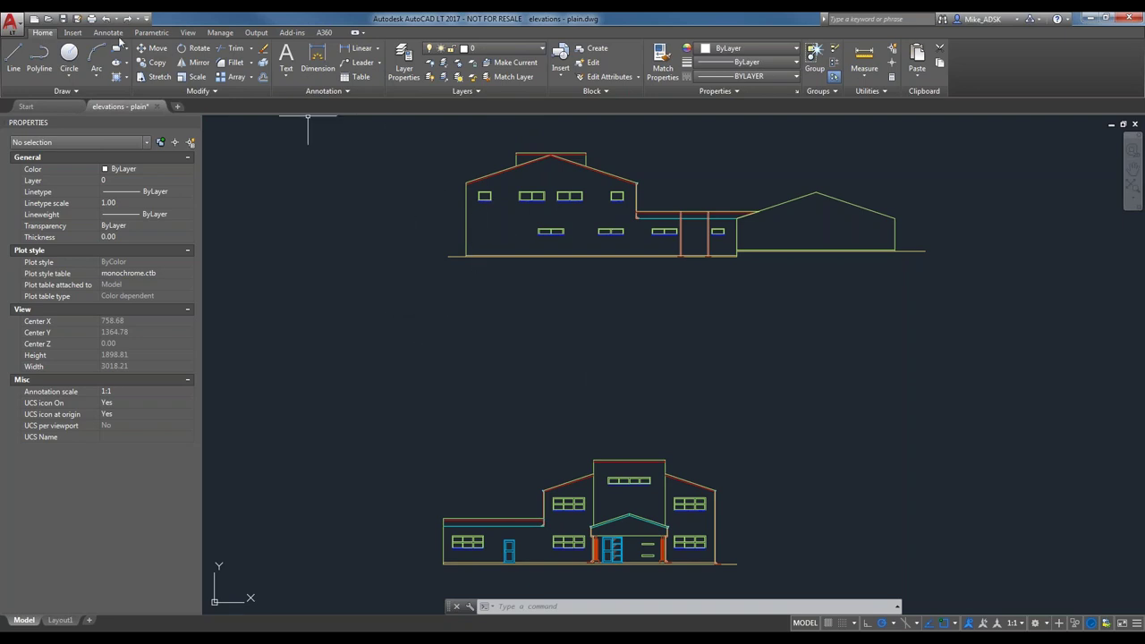
Step: Return to AutoCAD on elevations - plain.dwg and show the Annotate tab
click(107, 33)
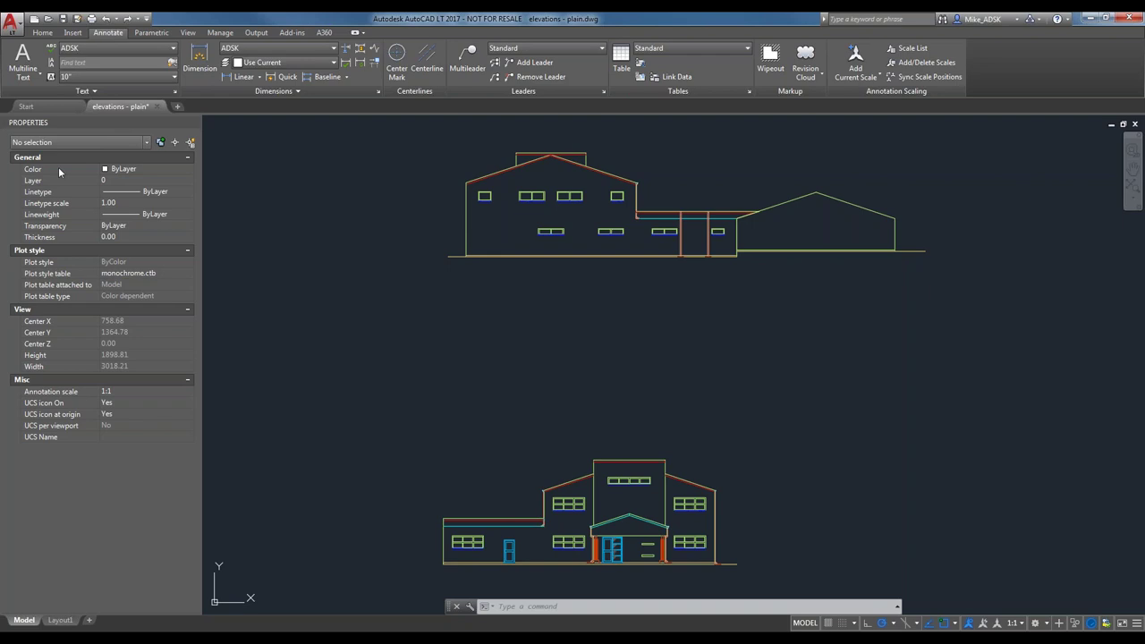
Step: Open Manage Text Styles from the Annotate tab's text style list
click(74, 49)
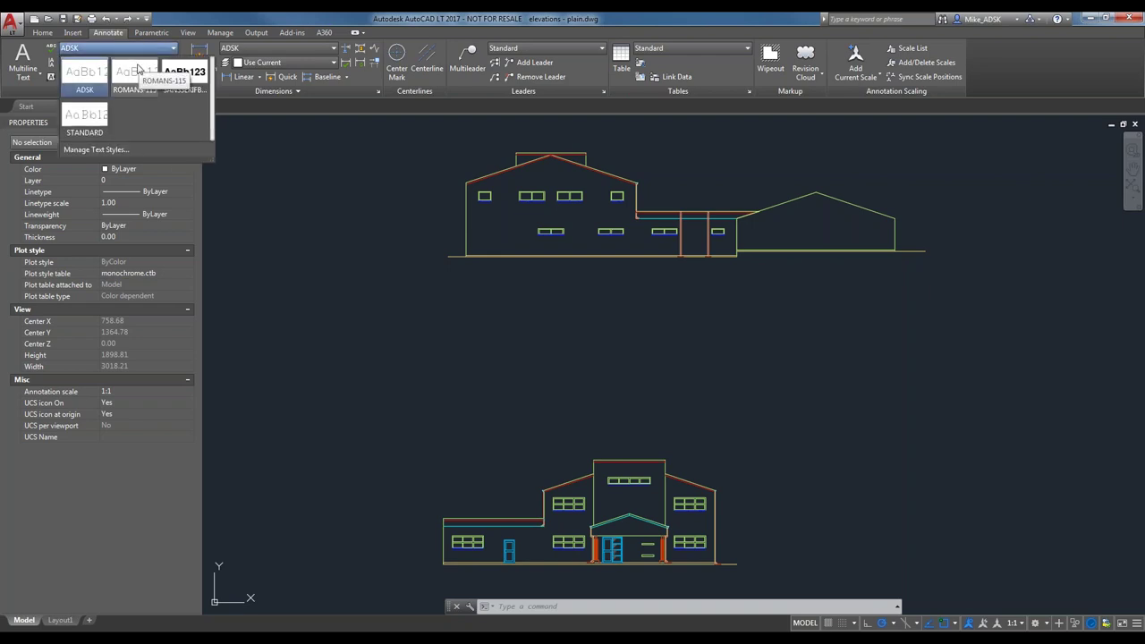
click(127, 151)
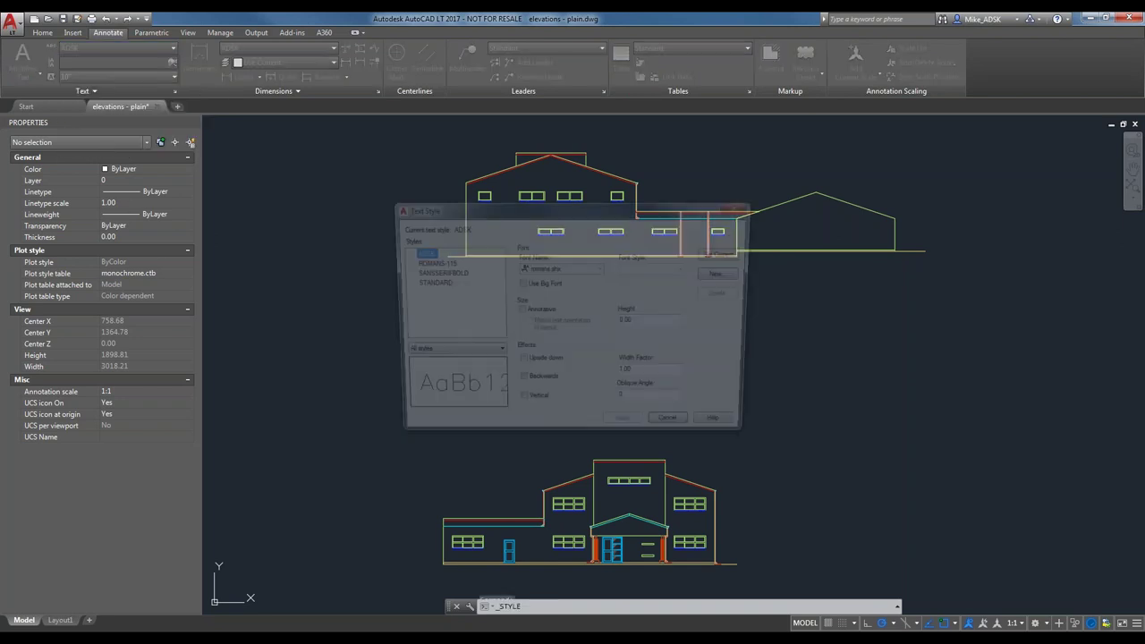
Step: Reposition the Text Style dialog, review styles under the All styles filter, and start a new style
drag(521, 215, 476, 168)
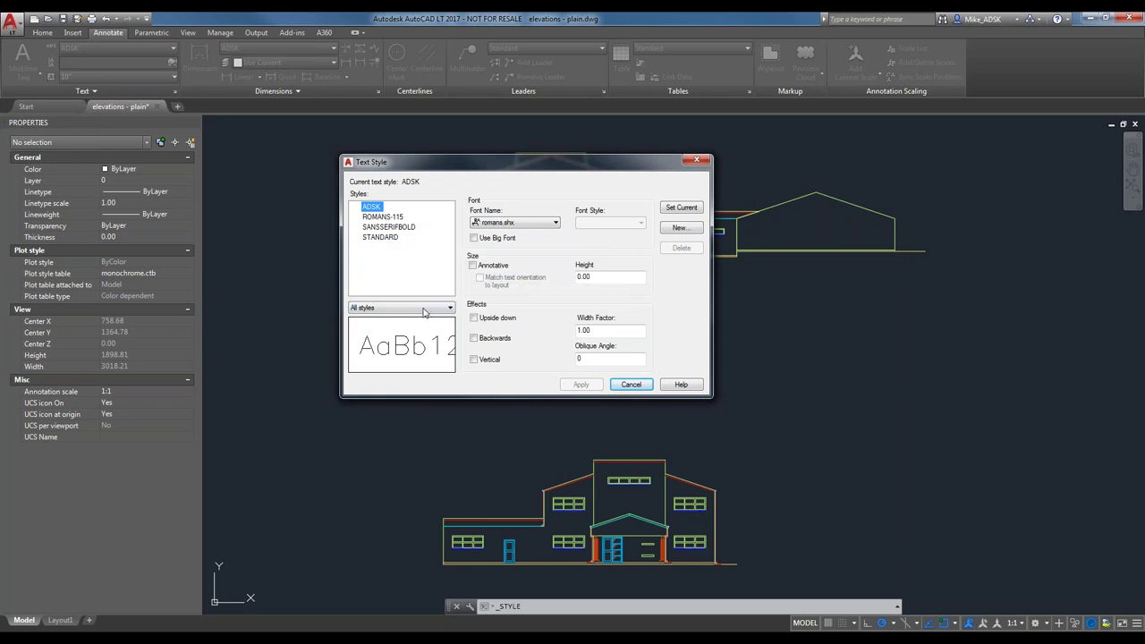
click(411, 282)
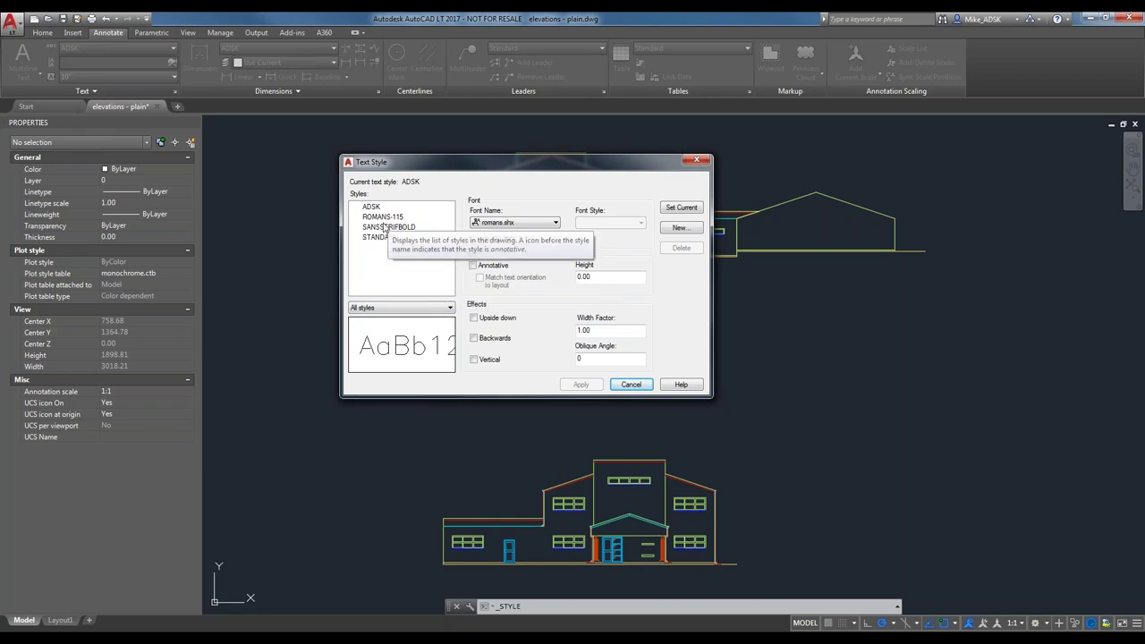
click(395, 307)
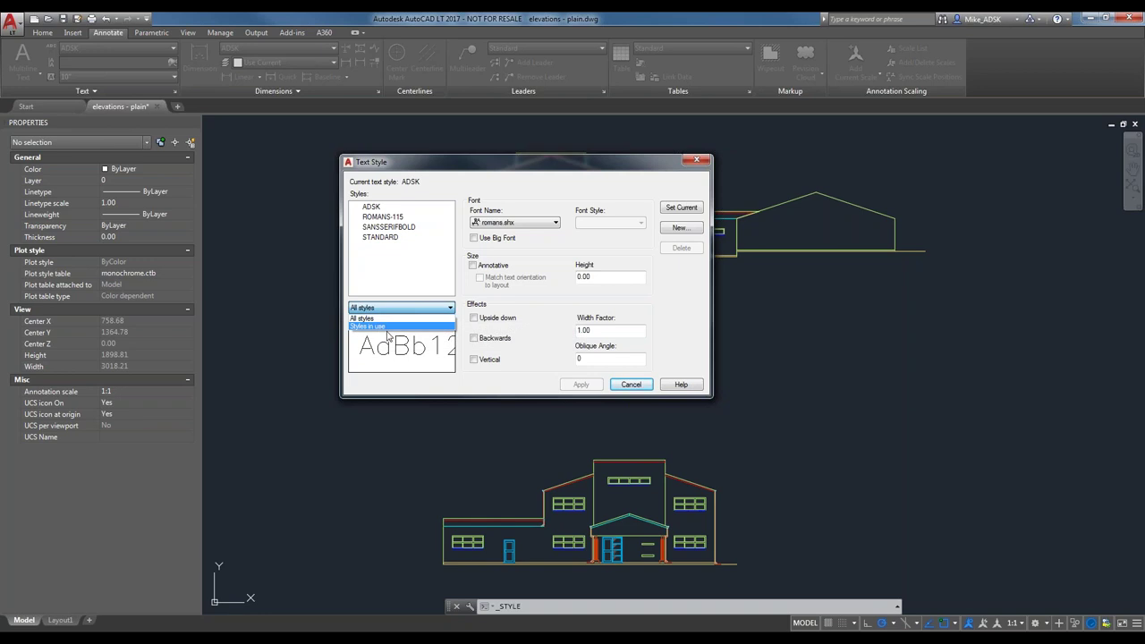
click(431, 284)
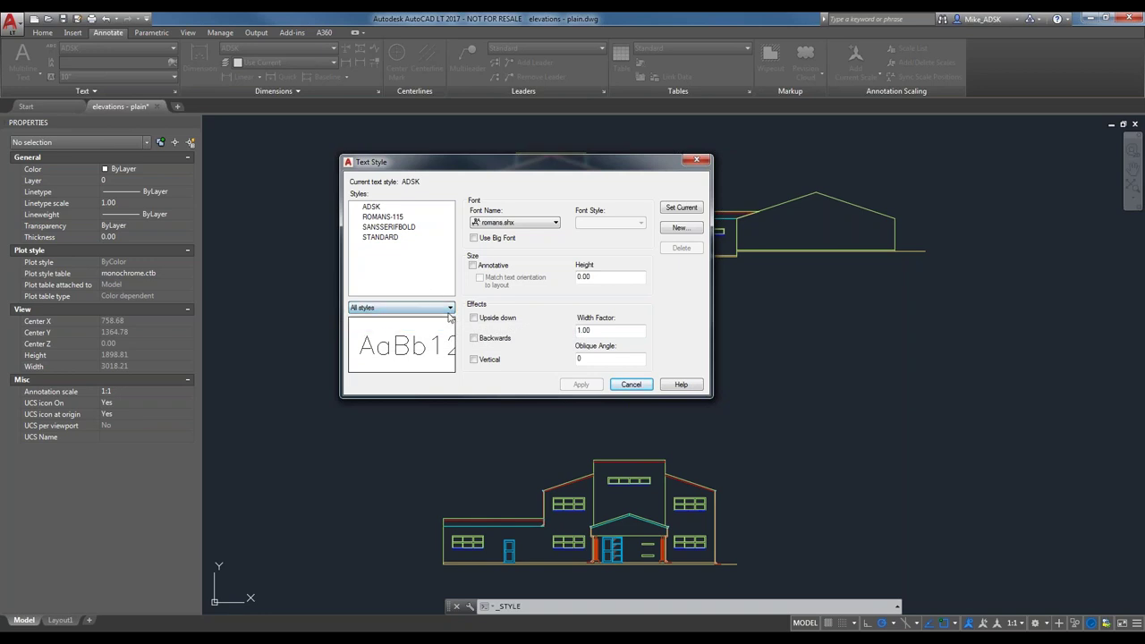
click(685, 228)
Step: Name the new text style 'Webinar', confirm it, and select it in the Styles list
text(Webinar)
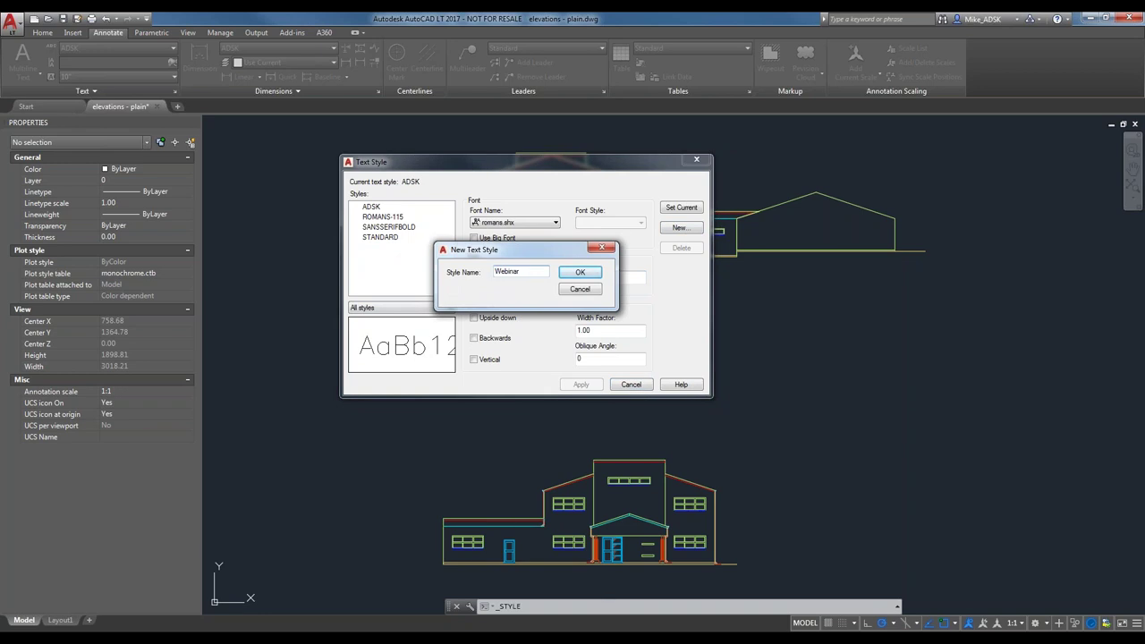
click(584, 273)
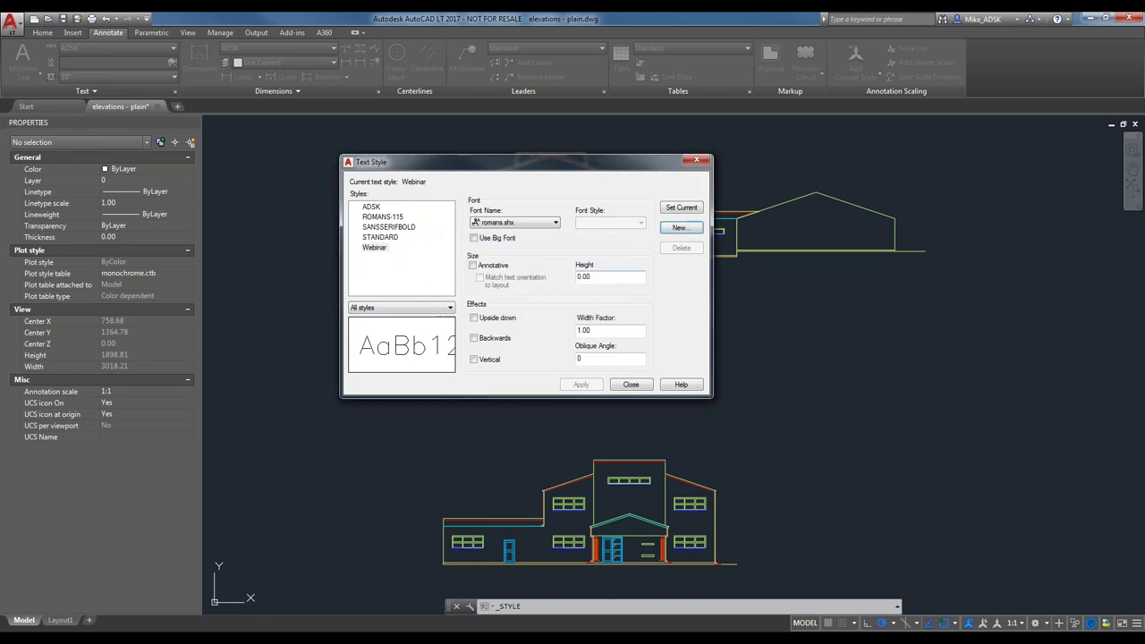
click(410, 249)
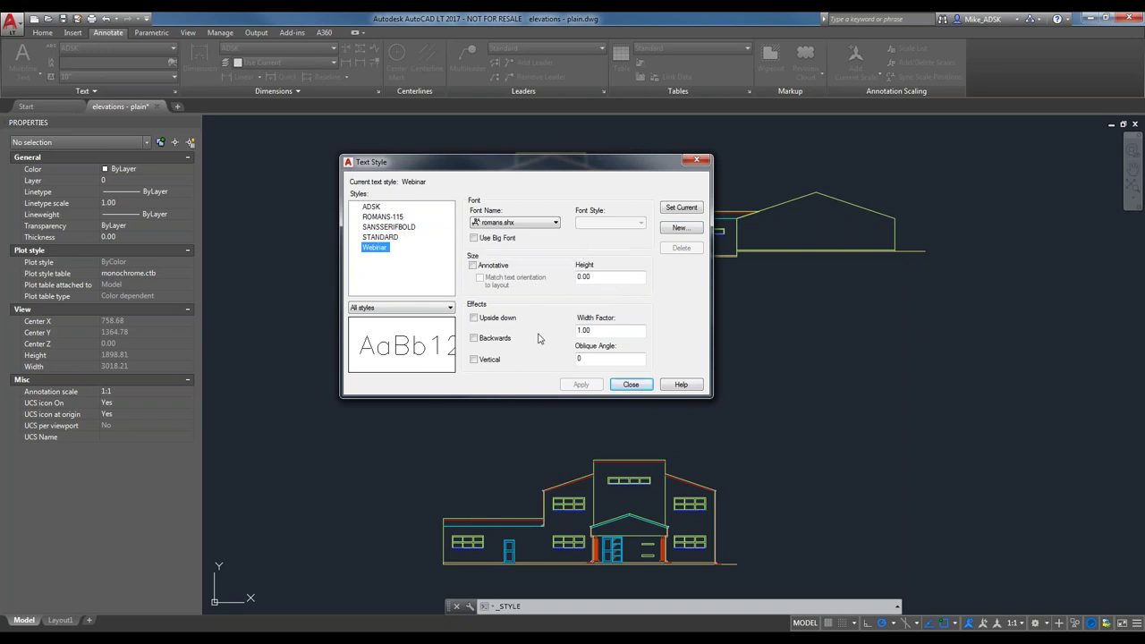
click(534, 227)
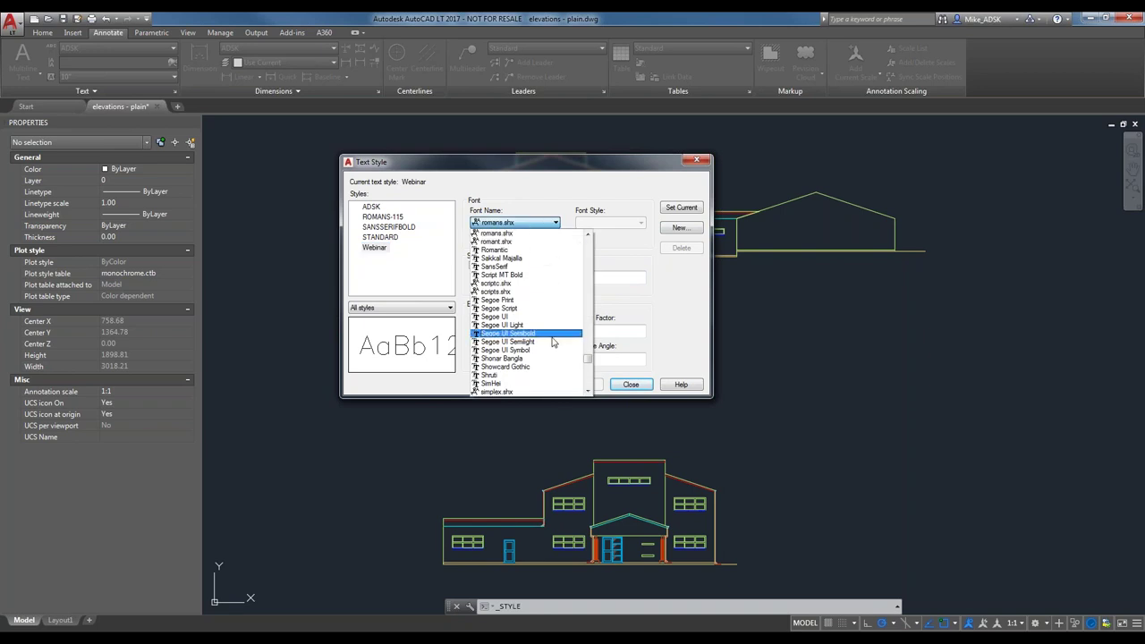
Step: Set the Webinar style's font to complex.shx, then close the dialog saving the change
scroll(552, 342, up, 6)
scroll(552, 342, up, 20)
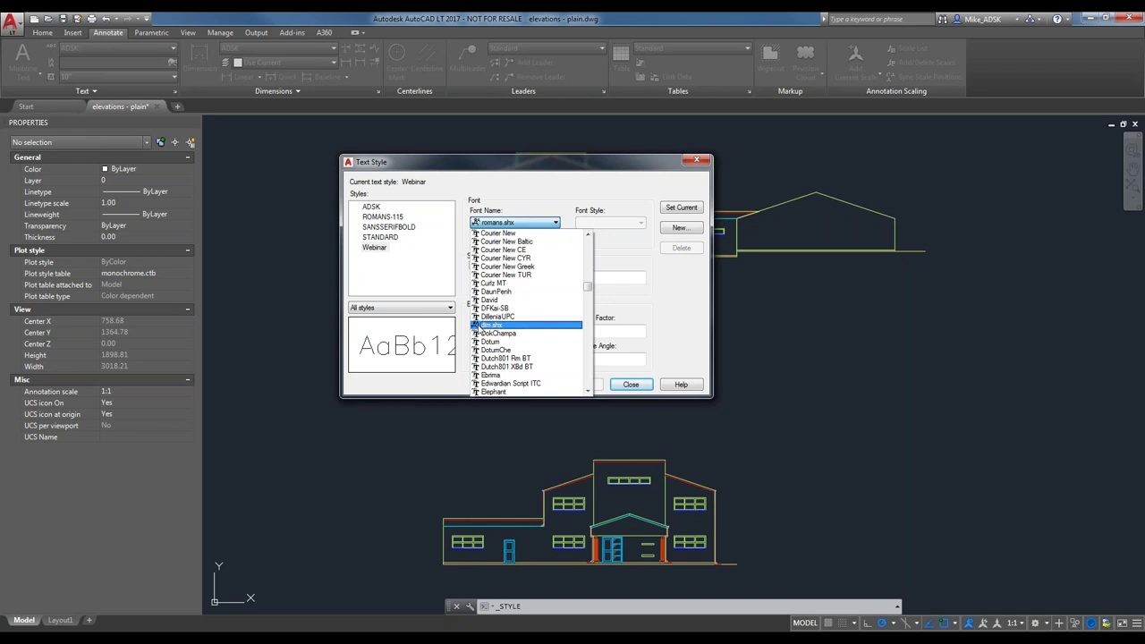
text(times)
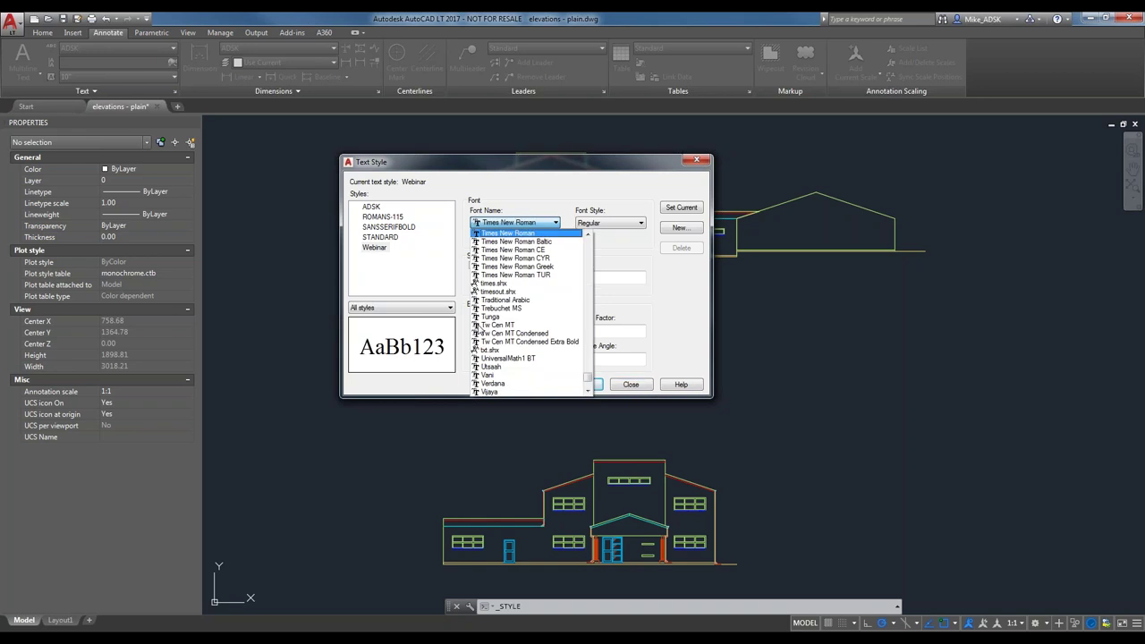
text(comic)
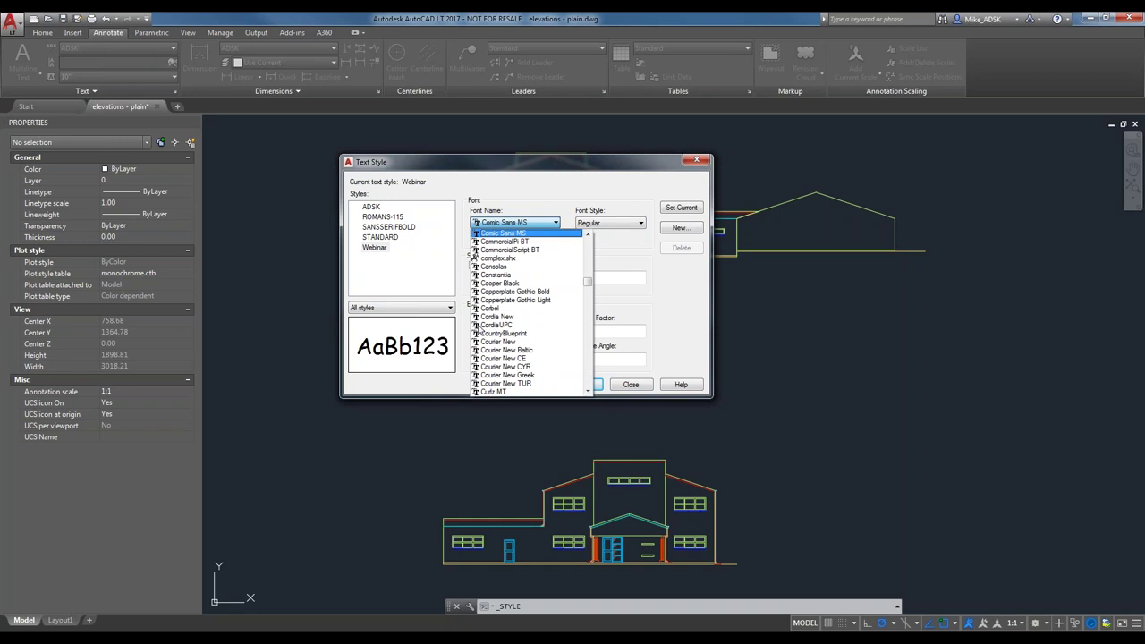
key(Down)
key(Down)
key(Down)
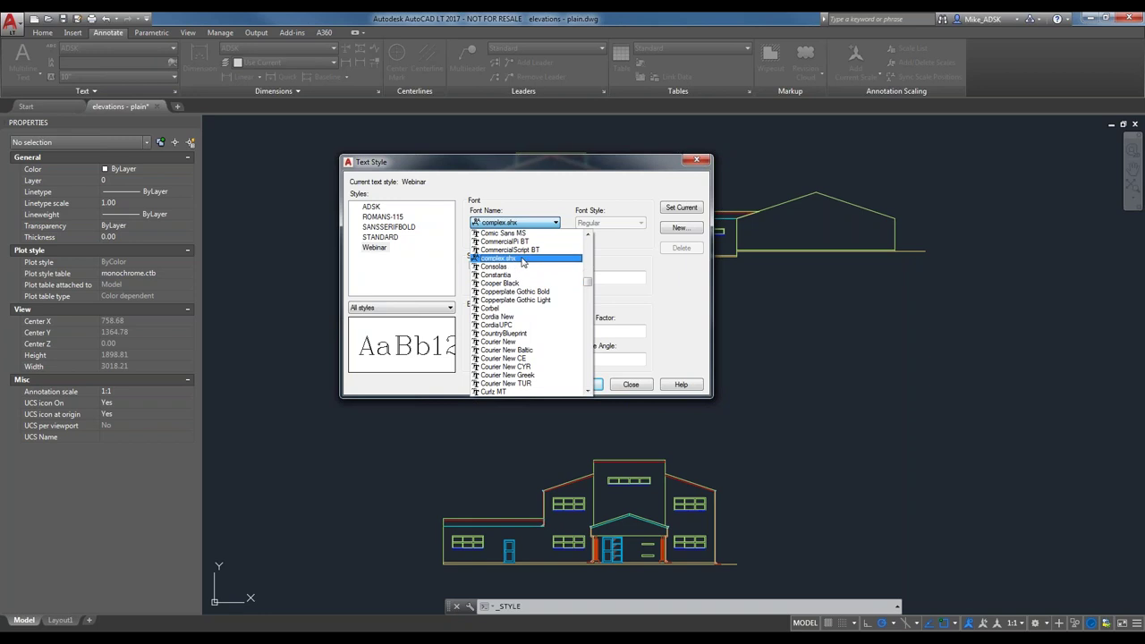
click(521, 259)
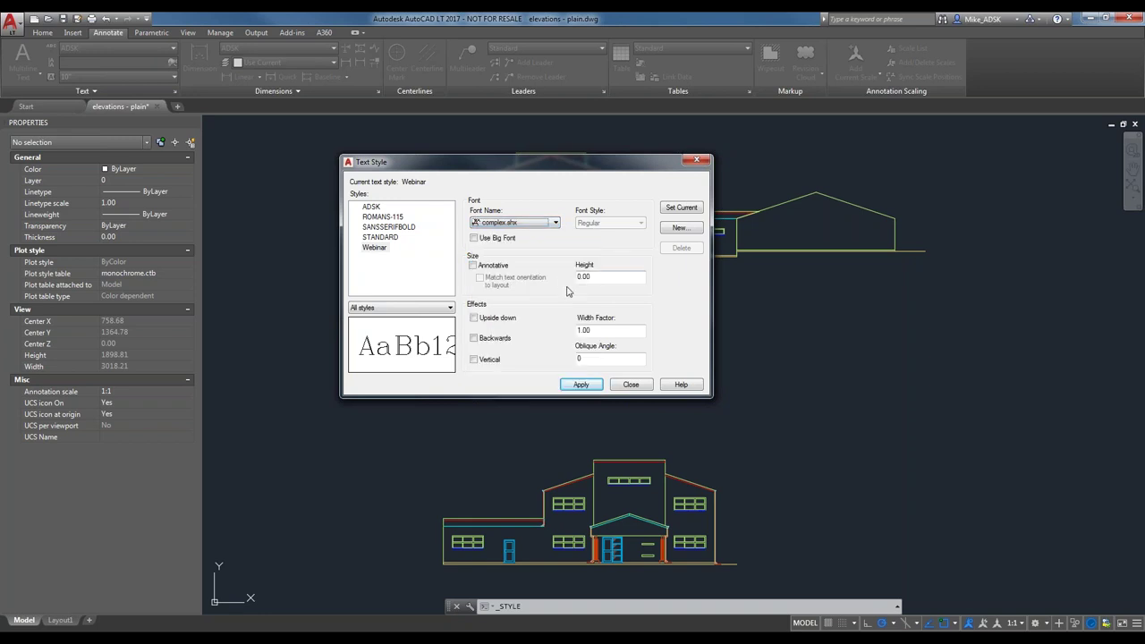
click(625, 386)
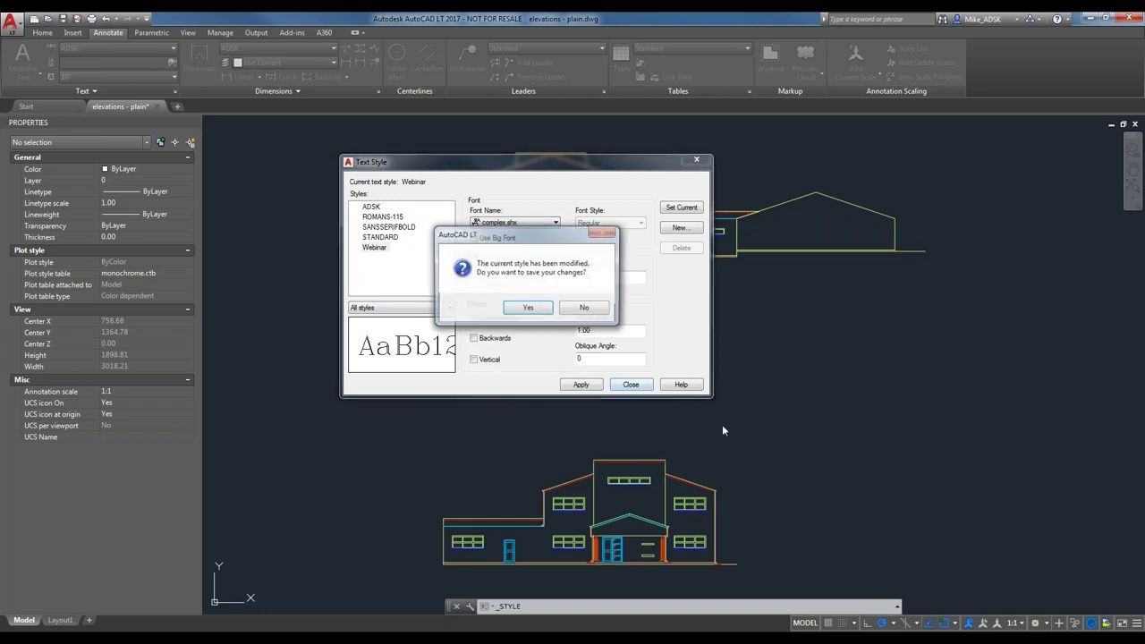
click(536, 310)
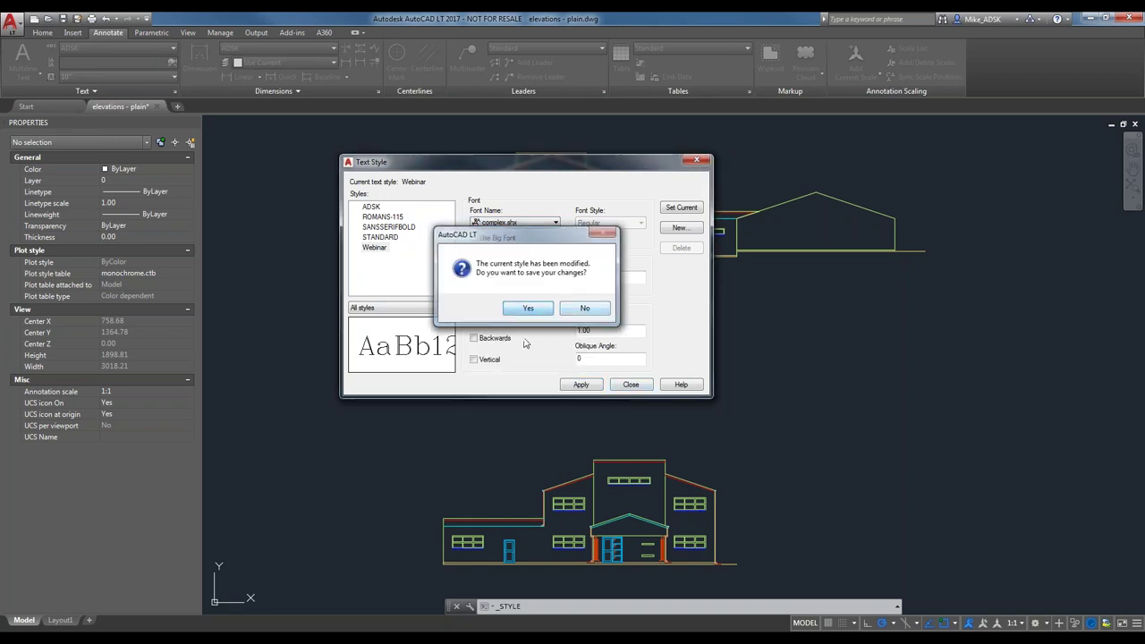
Step: Show the Support File Search Path list in Options, select the fonts folder path, and open Explorer
click(12, 24)
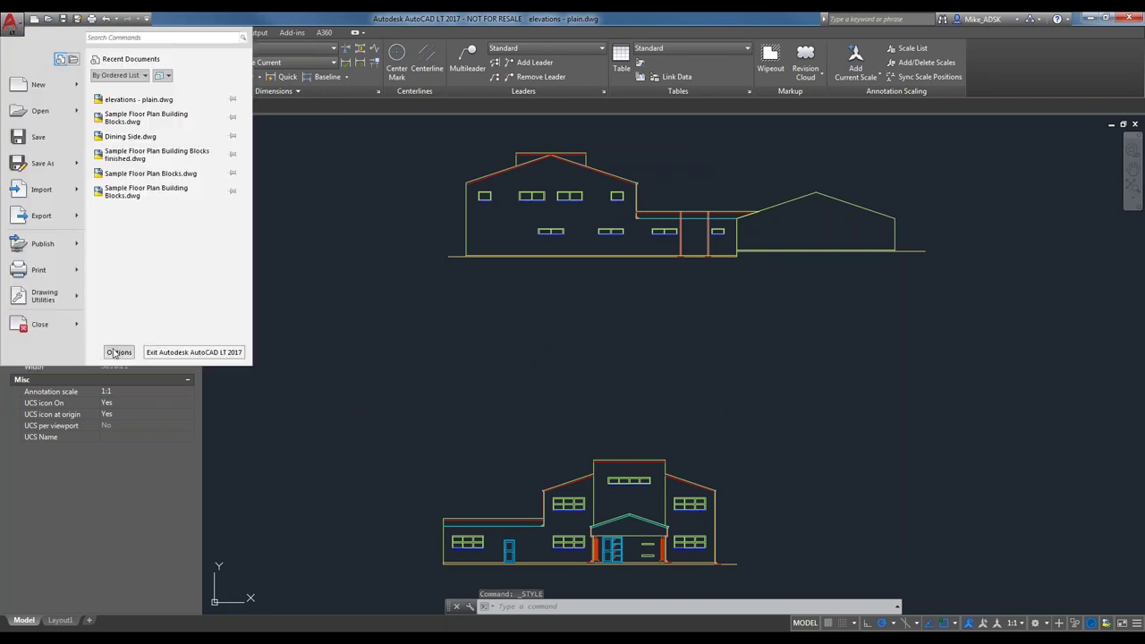
click(117, 349)
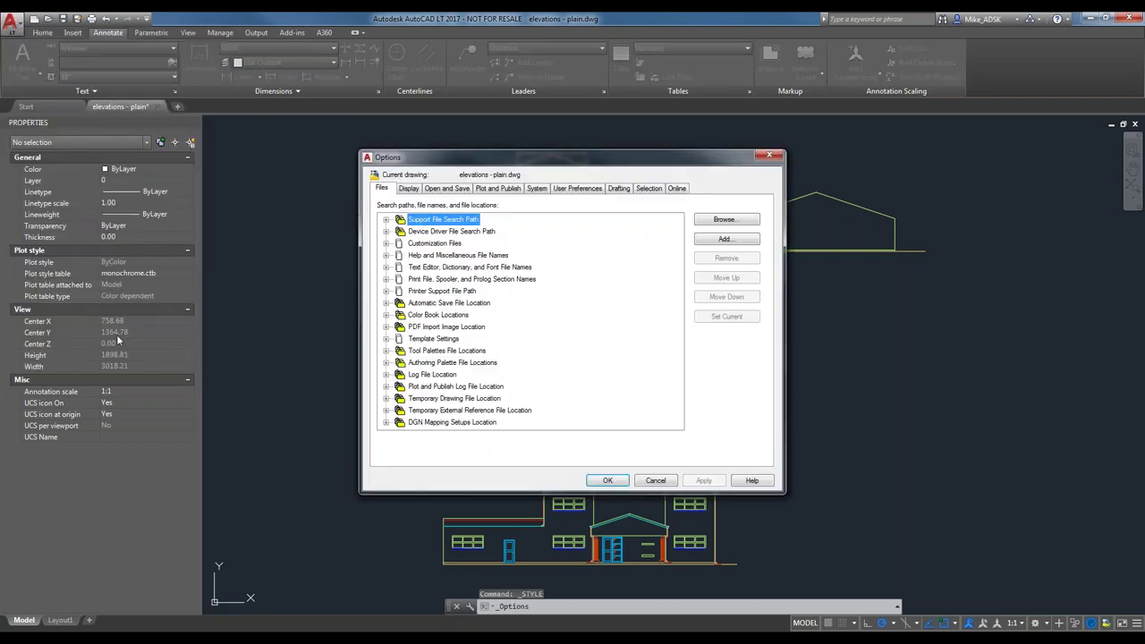
click(386, 220)
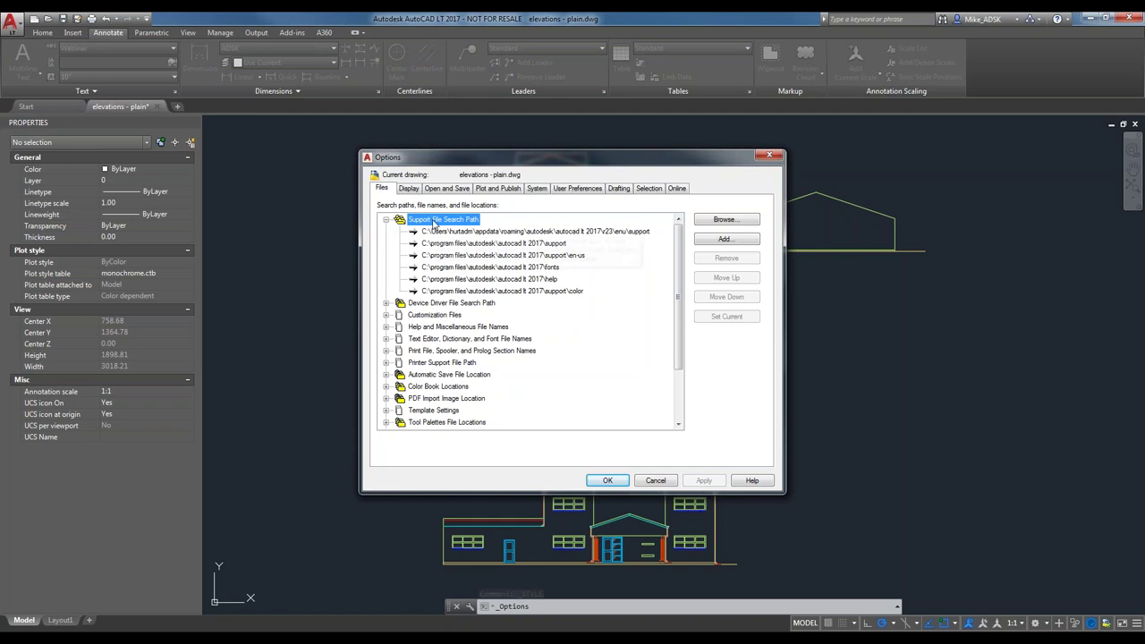
click(548, 266)
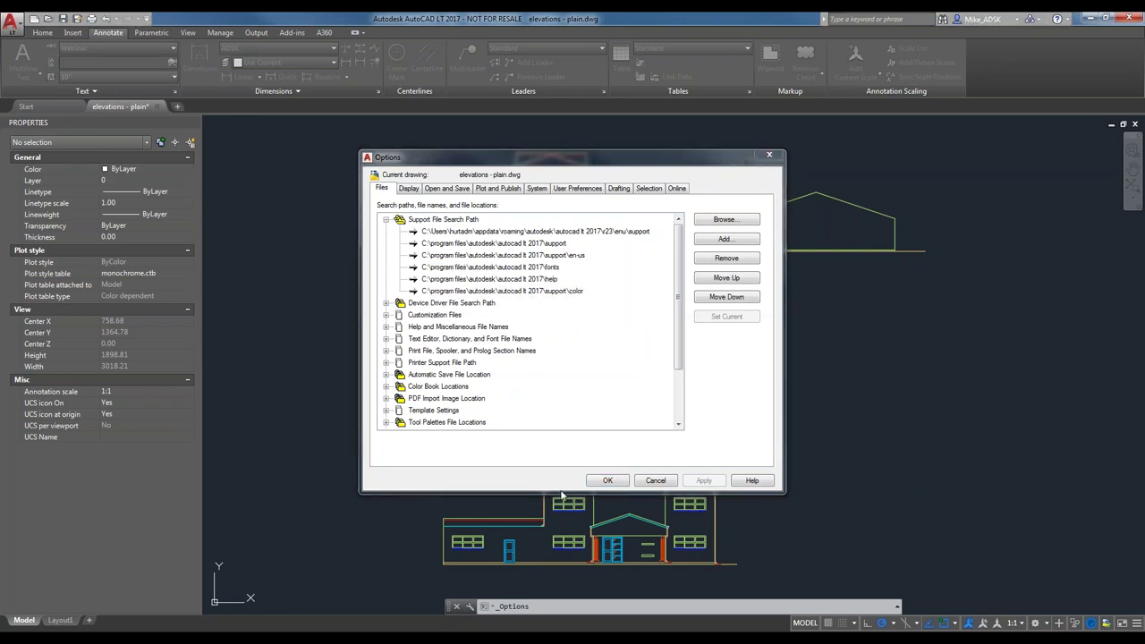
key(super+e)
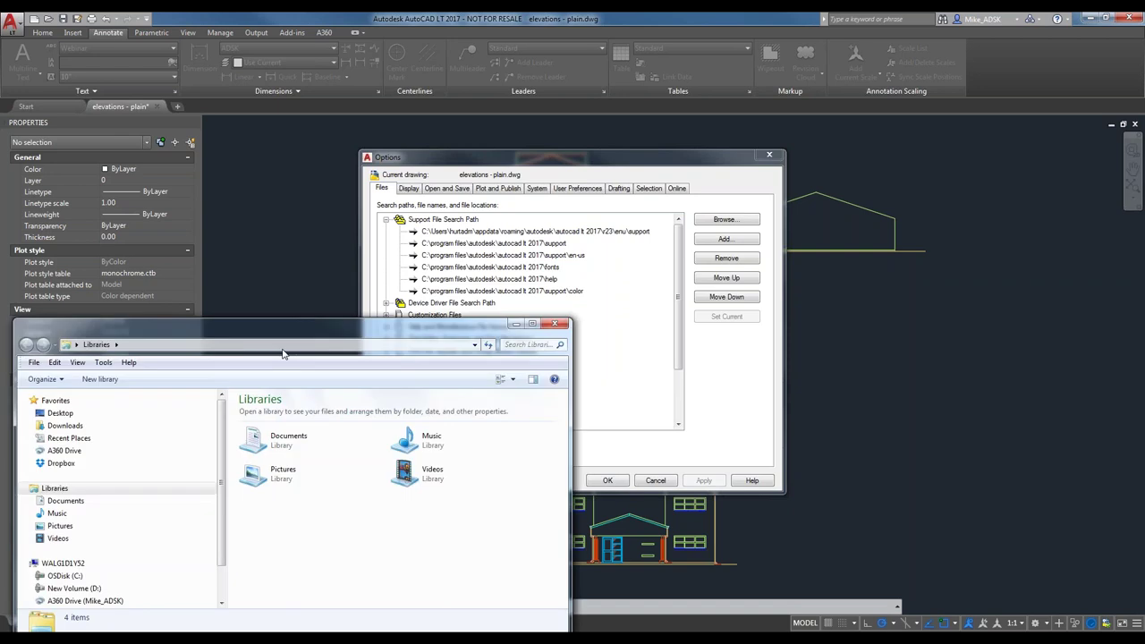
Step: Browse from the C: drive through Program Files and Autodesk into the AutoCAD LT 2017 folder
drag(268, 326, 506, 247)
click(300, 498)
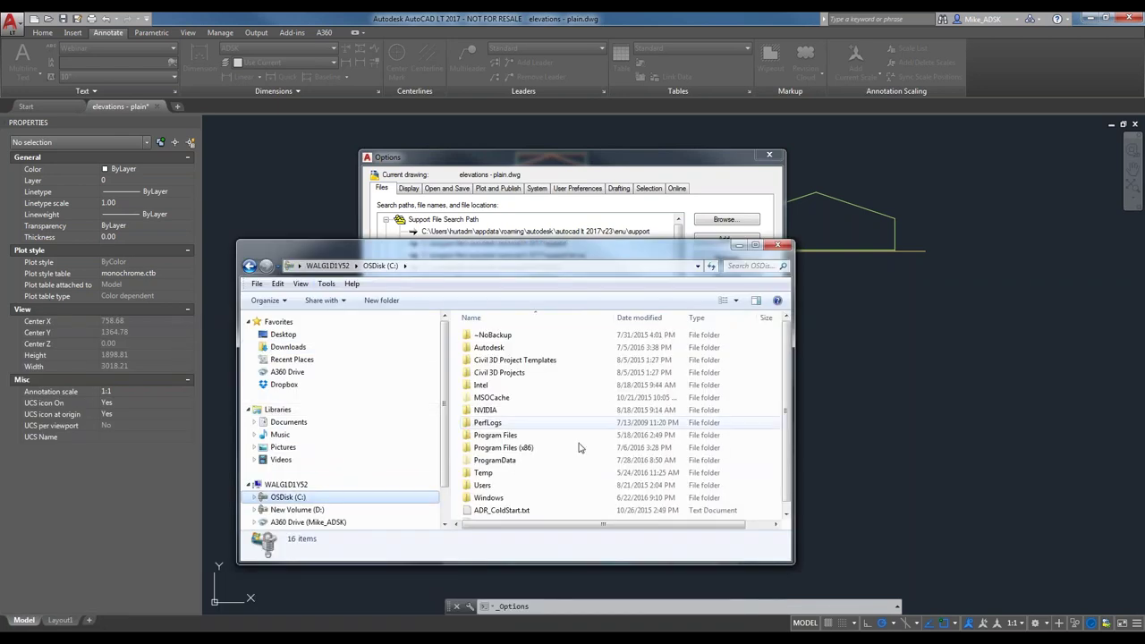
double_click(506, 436)
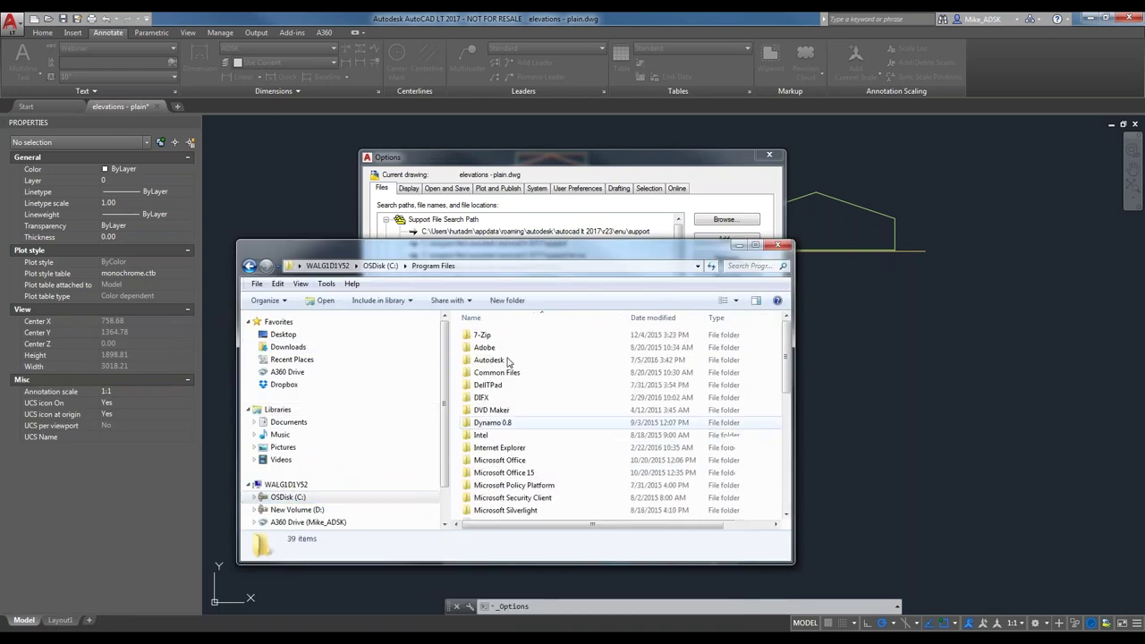
click(493, 360)
double_click(494, 363)
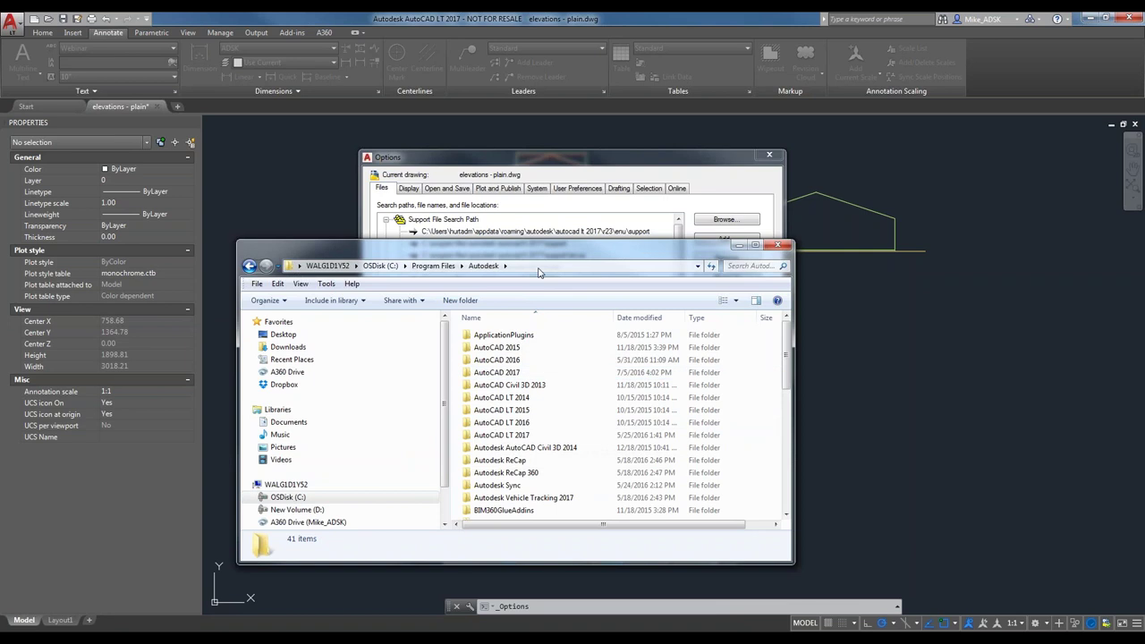
drag(555, 280, 579, 323)
click(525, 479)
double_click(526, 479)
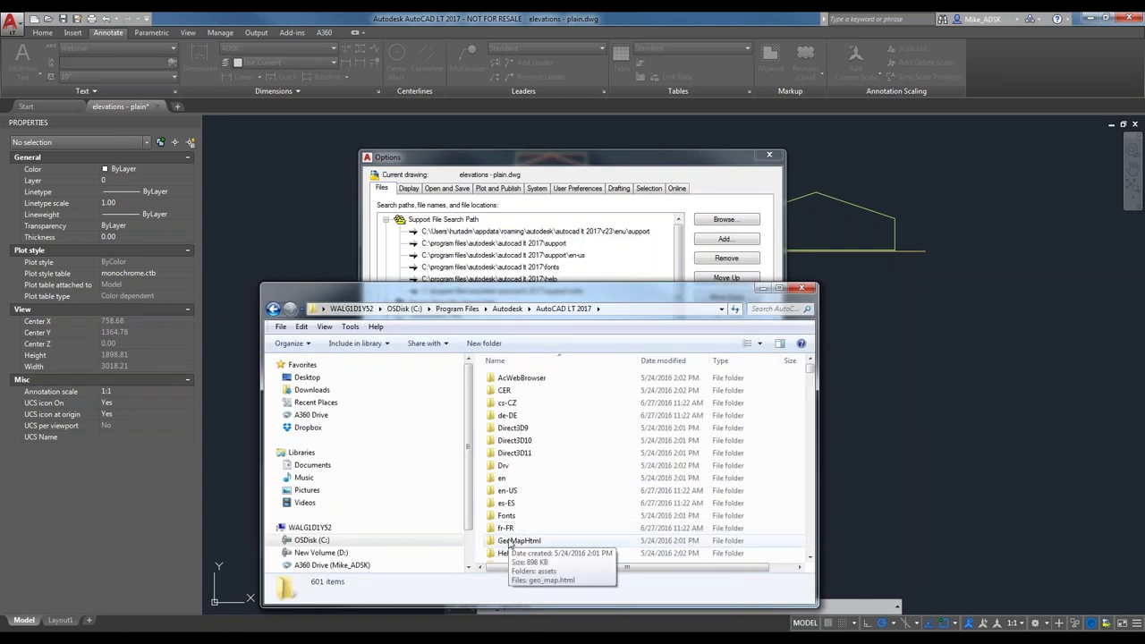
Step: Open the Fonts folder, inspect .shx files such as bigfont.shx, then close Explorer
click(509, 543)
text(font)
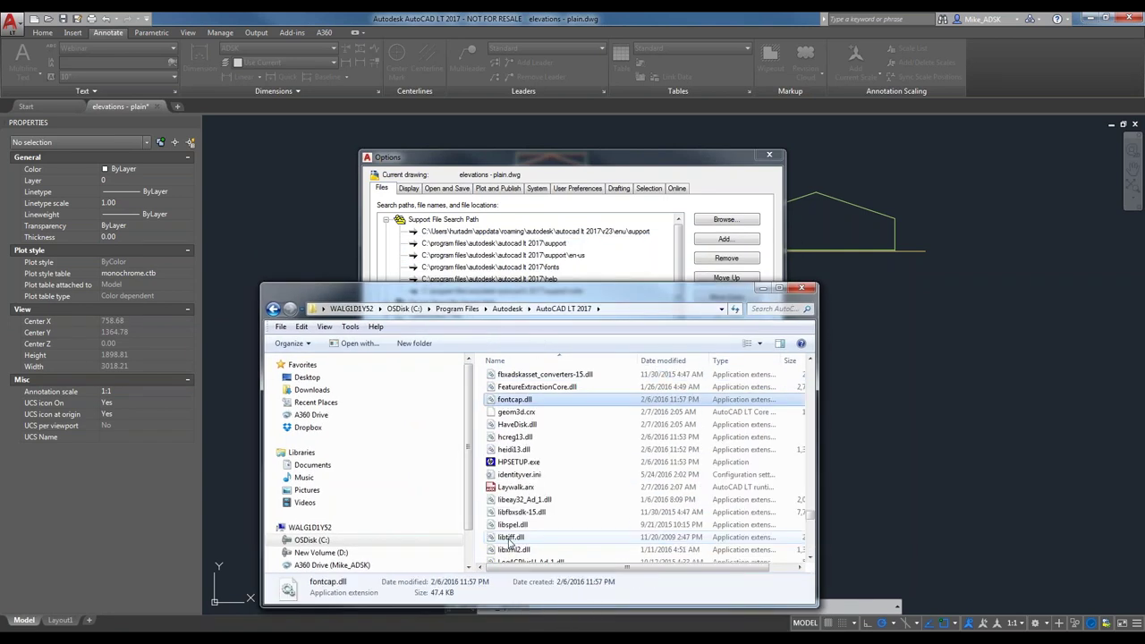
scroll(537, 519, up, 15)
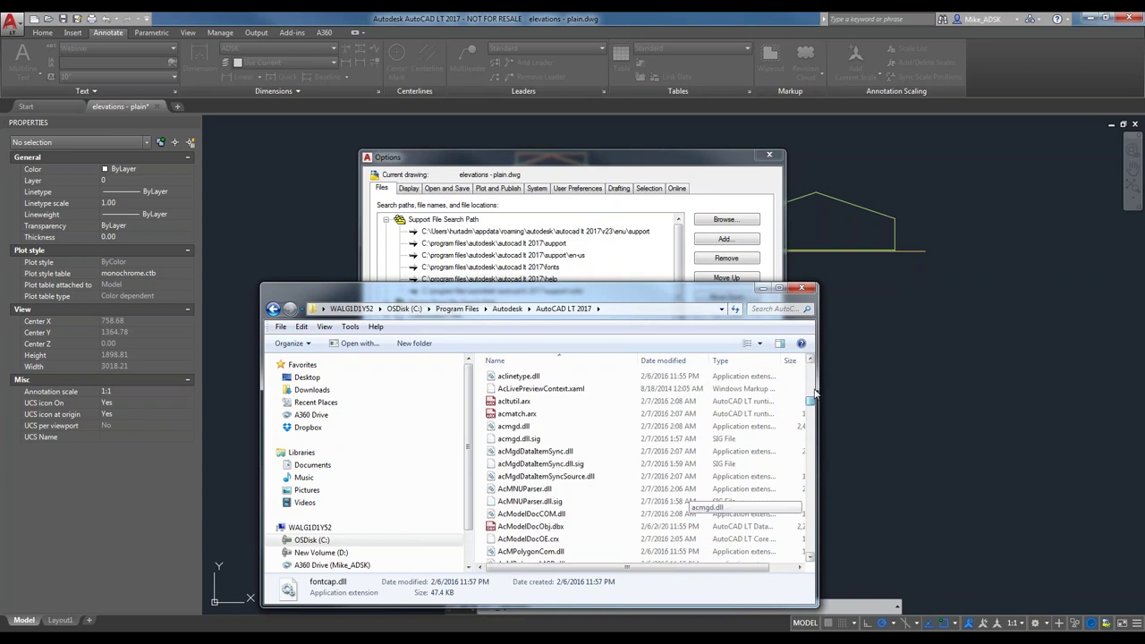
double_click(572, 516)
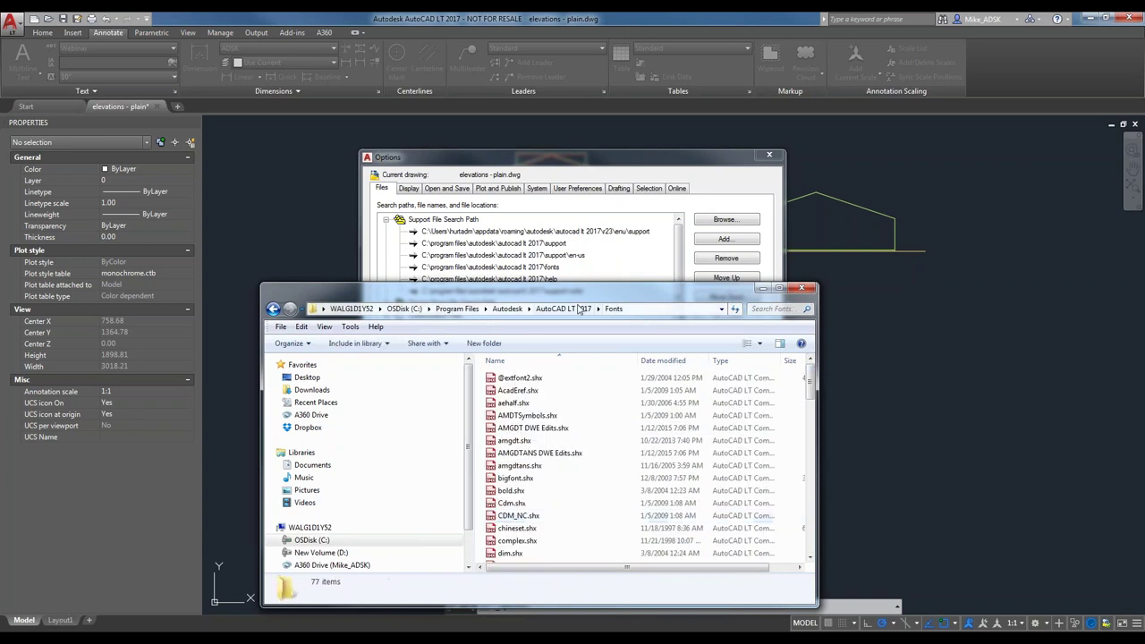
mouse_move(572, 288)
mouse_down()
mouse_move(596, 272)
mouse_move(629, 198)
mouse_up()
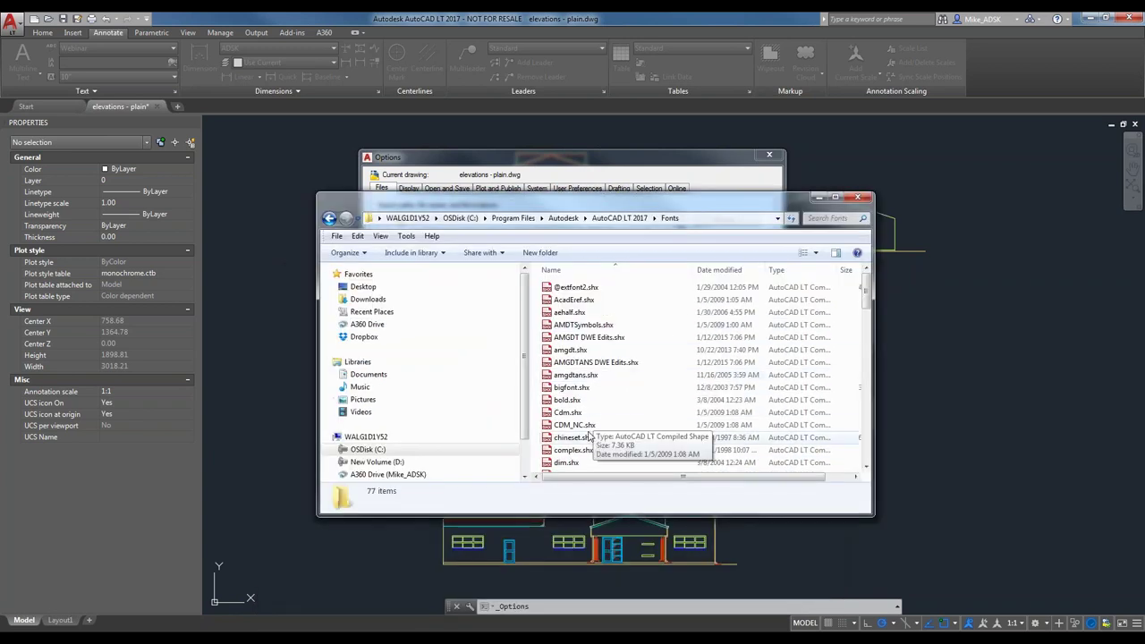
click(596, 392)
scroll(608, 421, down, 2)
scroll(618, 385, up, 2)
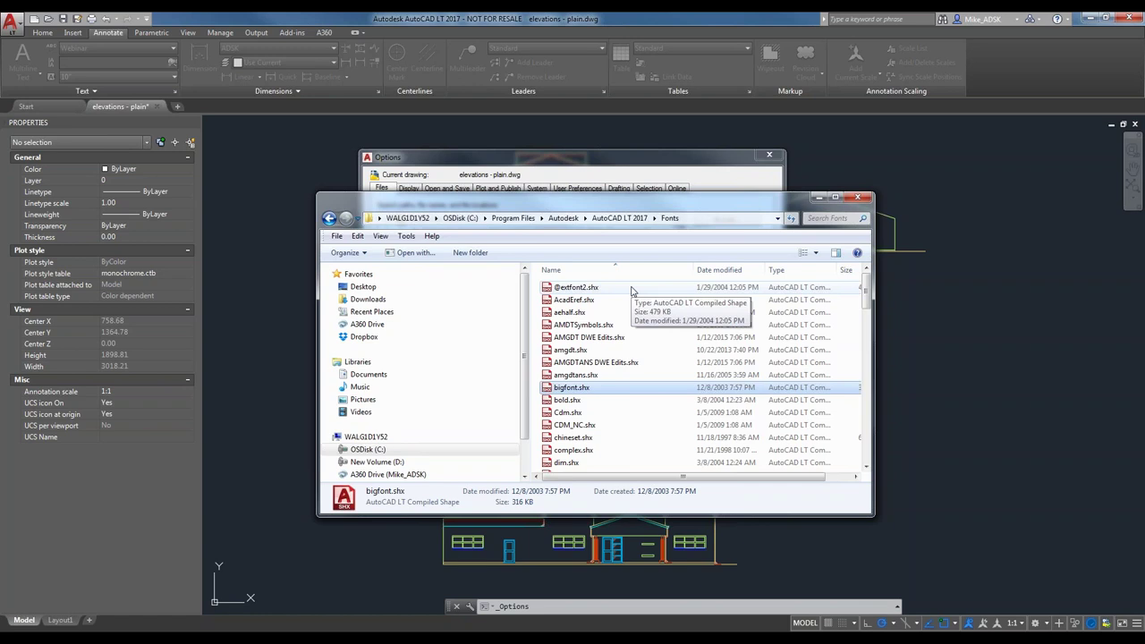
click(866, 198)
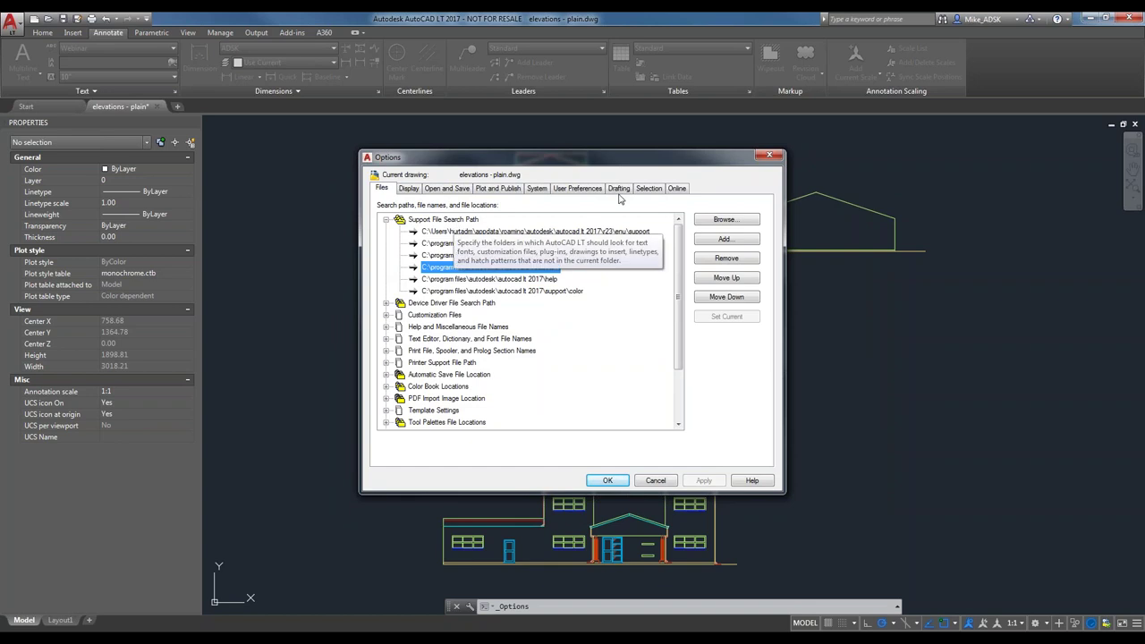
click(452, 221)
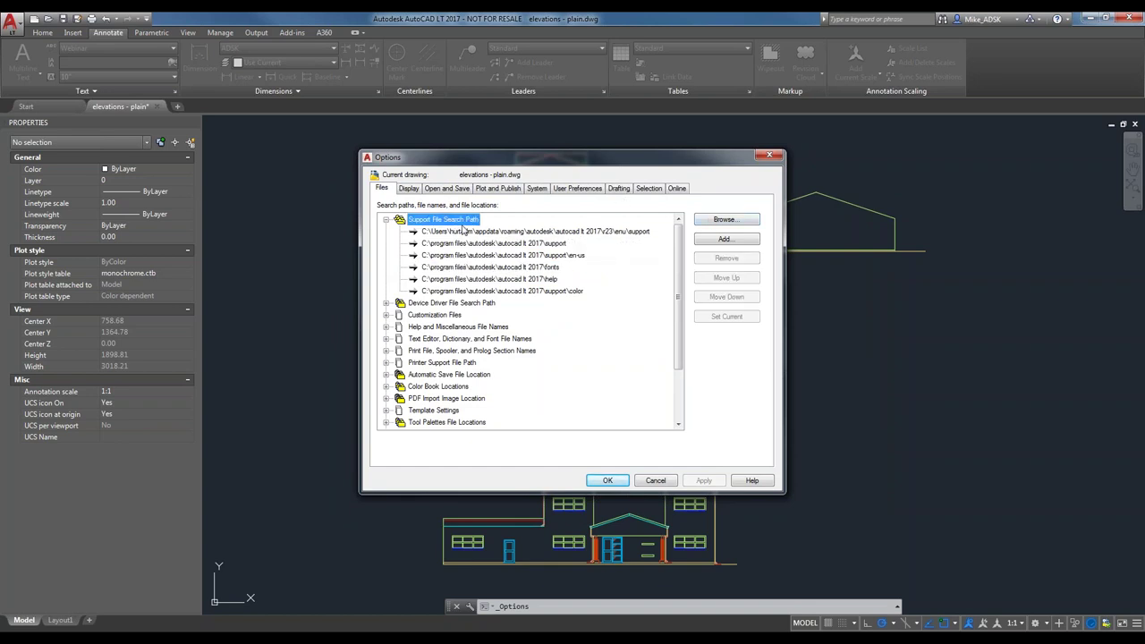
click(553, 269)
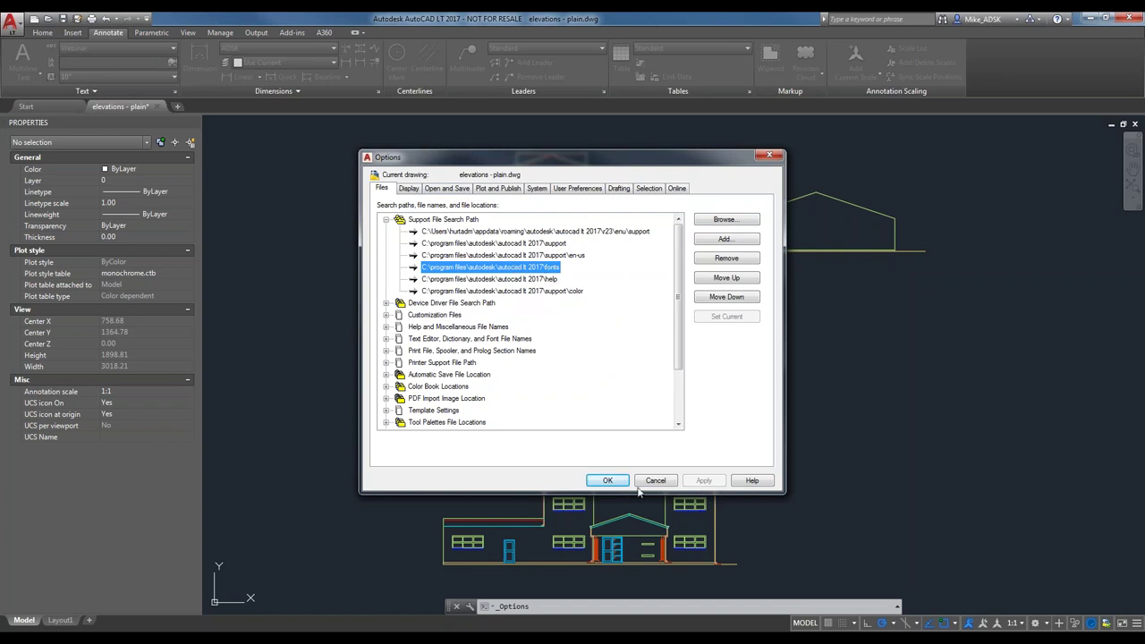
Step: Cancel Options, then in Manage Text Styles switch the Webinar style's font to Consolas
click(656, 480)
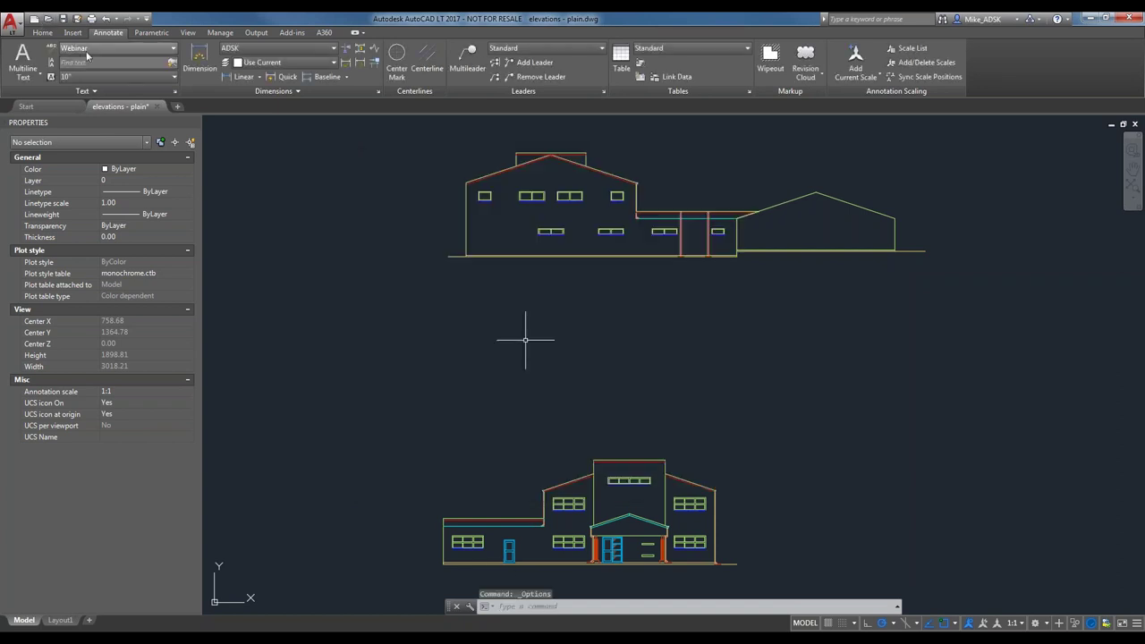
click(172, 49)
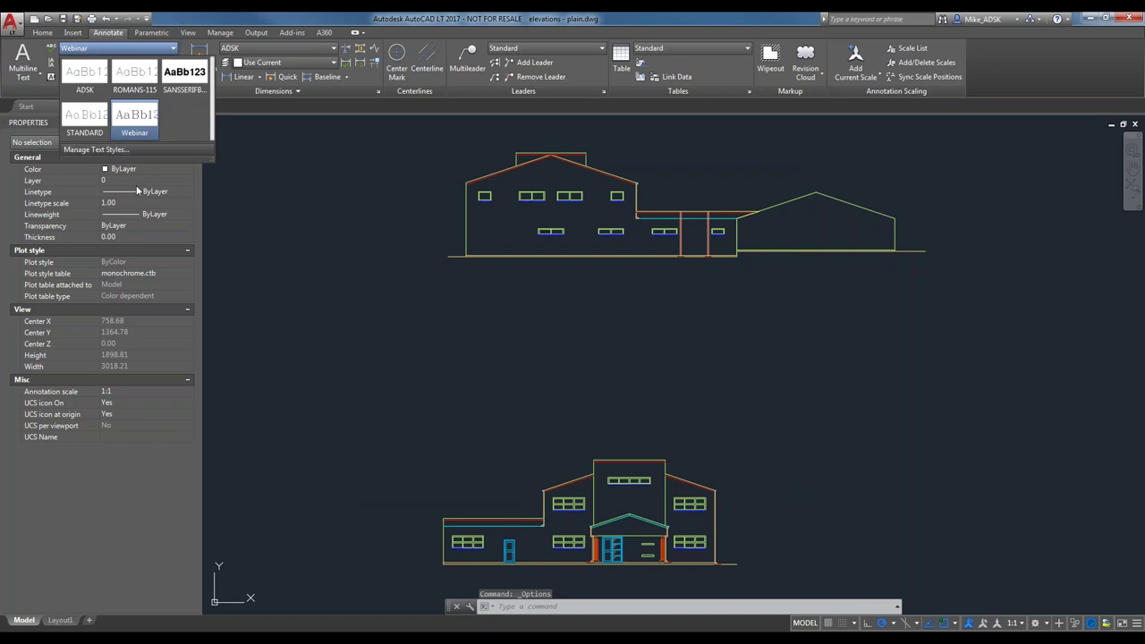
click(114, 150)
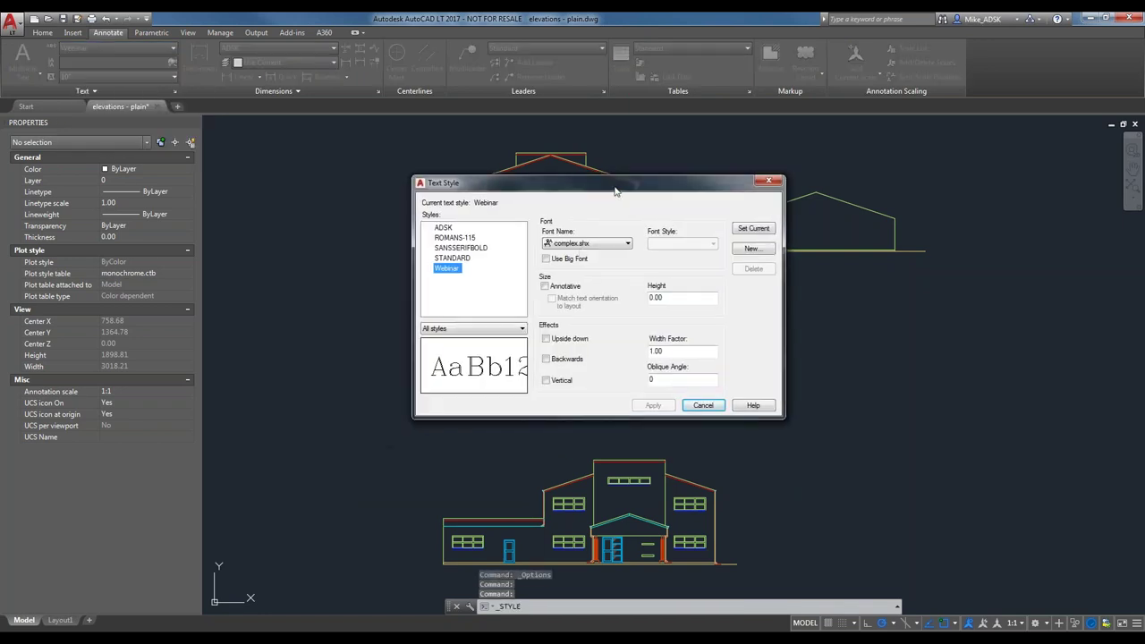
click(448, 268)
click(455, 287)
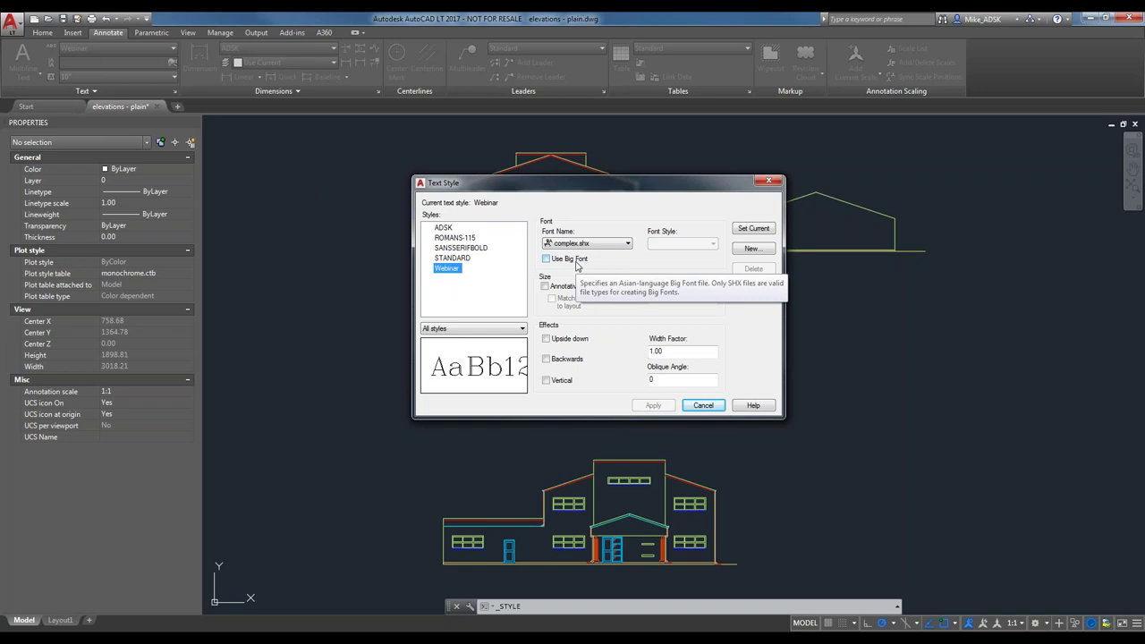
click(579, 243)
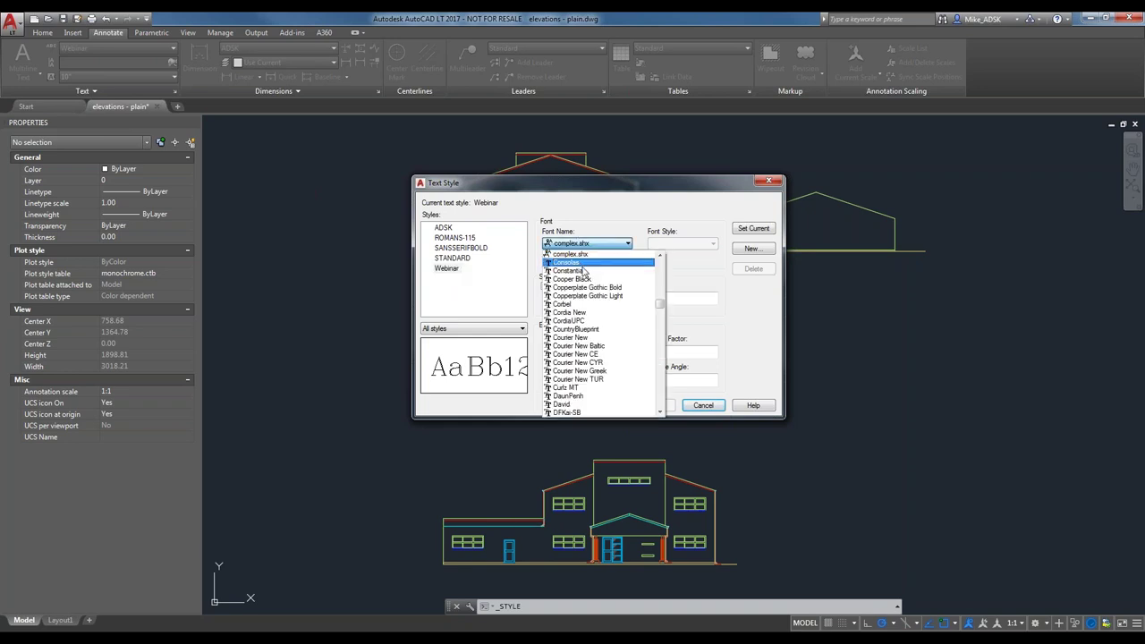
click(579, 263)
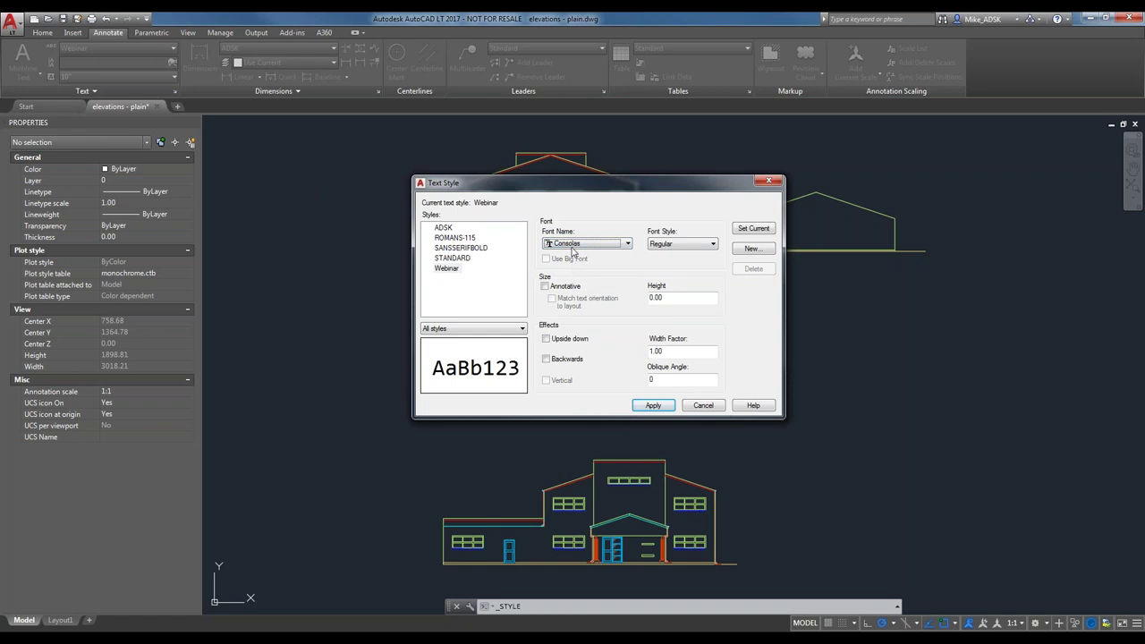
Step: Try complex.shx and Consolas for Webinar, then settle on Times New Roman, Regular
click(571, 245)
scroll(571, 254, up, 5)
click(562, 261)
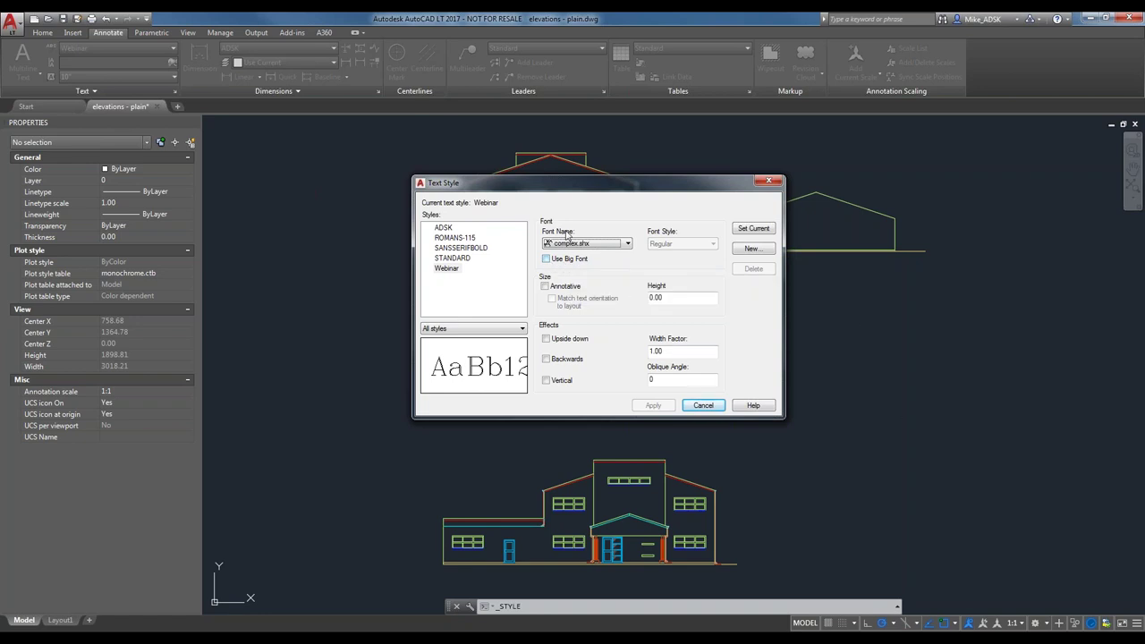
click(572, 247)
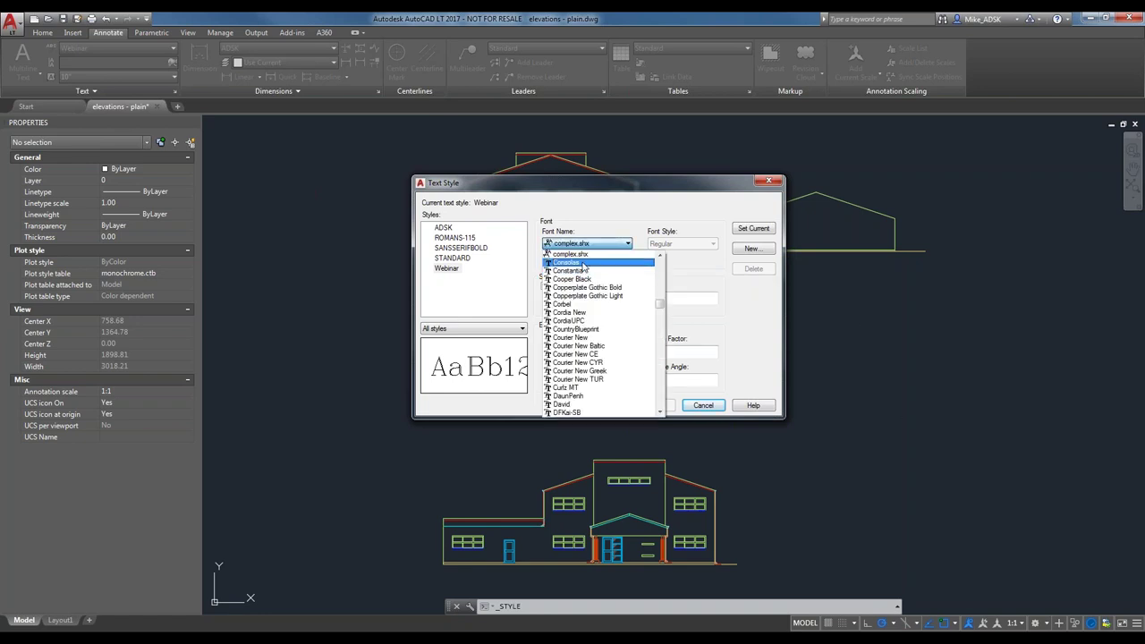
click(583, 263)
click(671, 246)
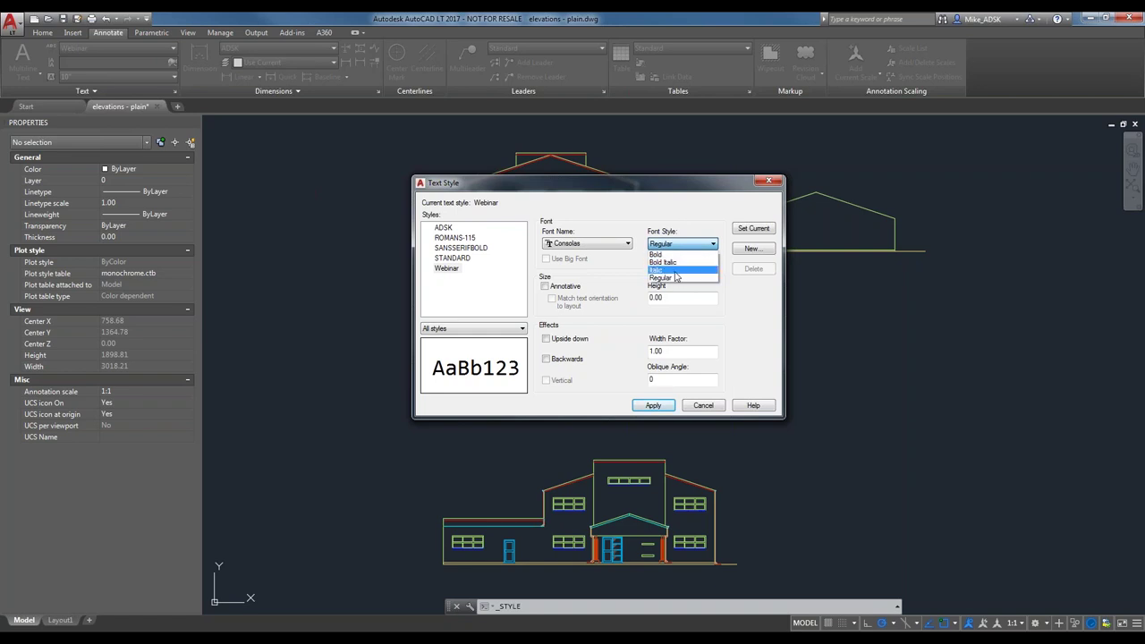
click(618, 245)
click(617, 245)
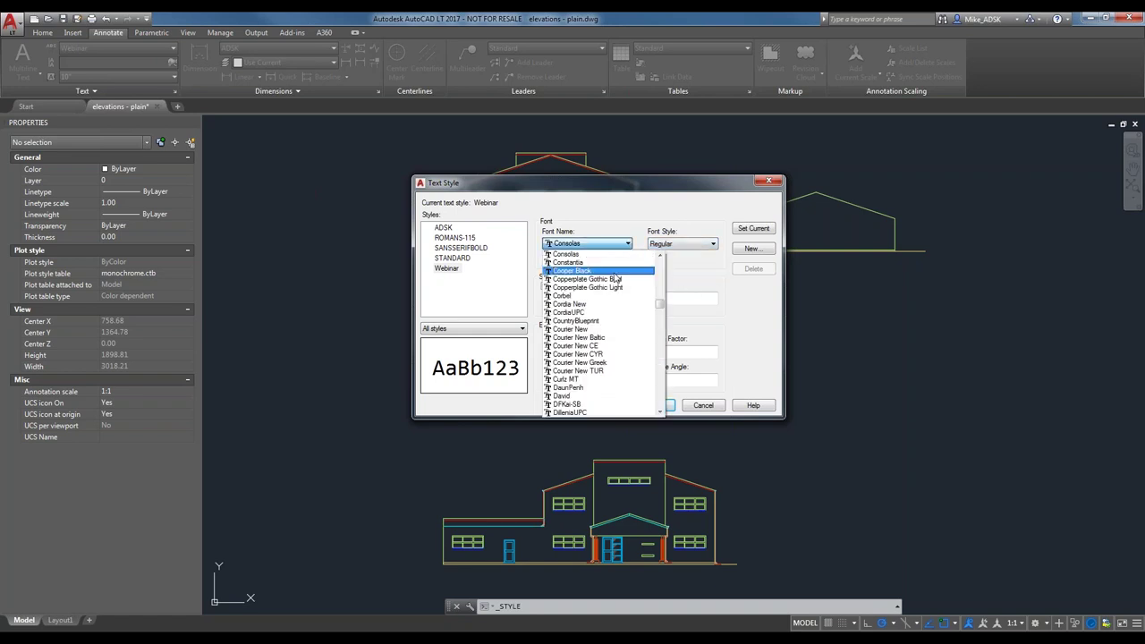
text(ti)
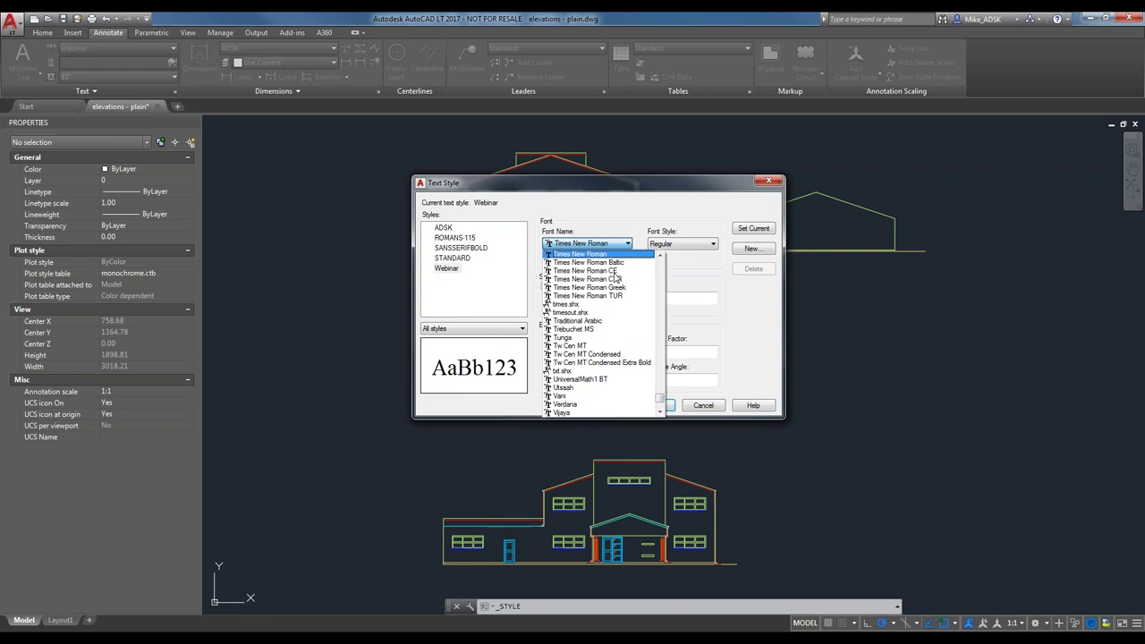
key(Return)
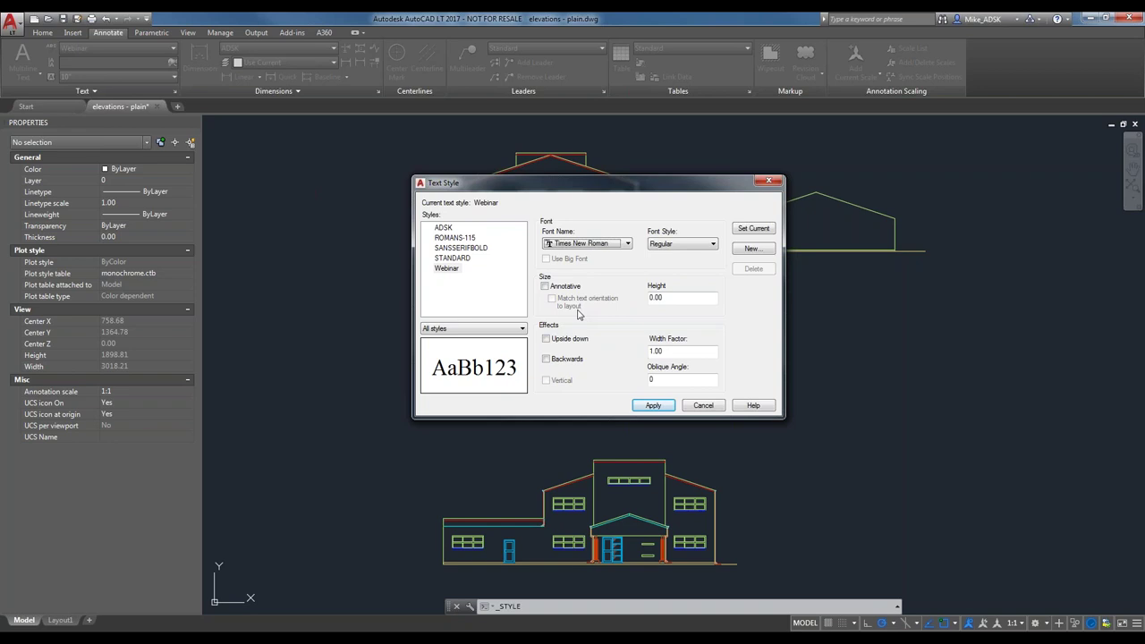
Step: Try editing the text height and toggling the Upside down and Backwards effects, leaving both off
double_click(673, 297)
click(671, 300)
click(566, 346)
click(563, 344)
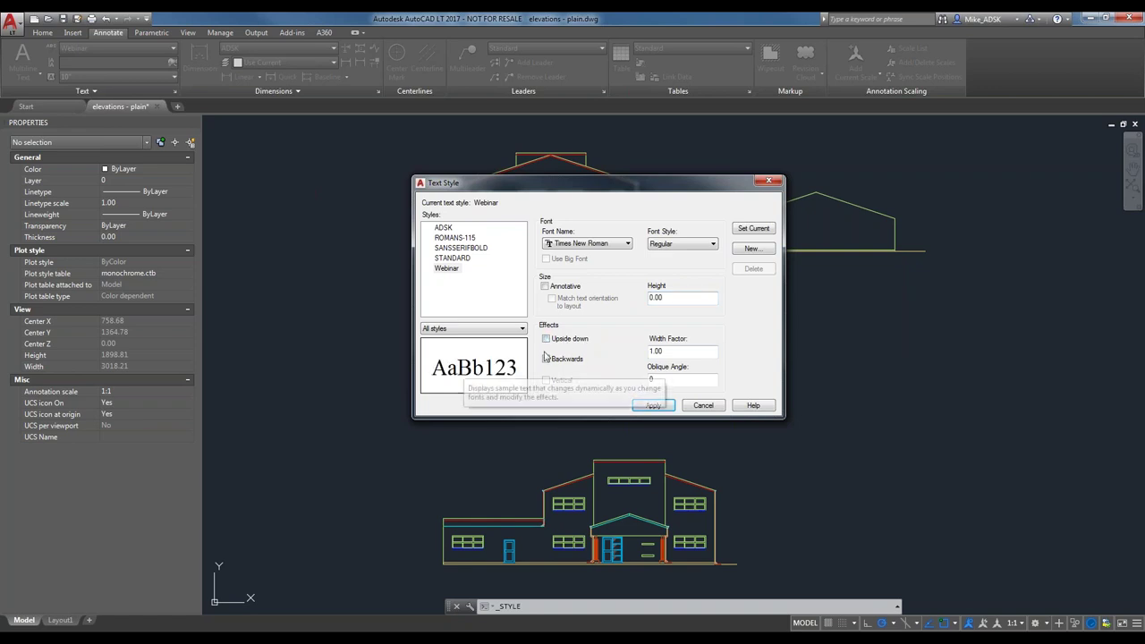
click(547, 340)
click(547, 340)
click(546, 359)
click(546, 339)
click(545, 339)
click(546, 359)
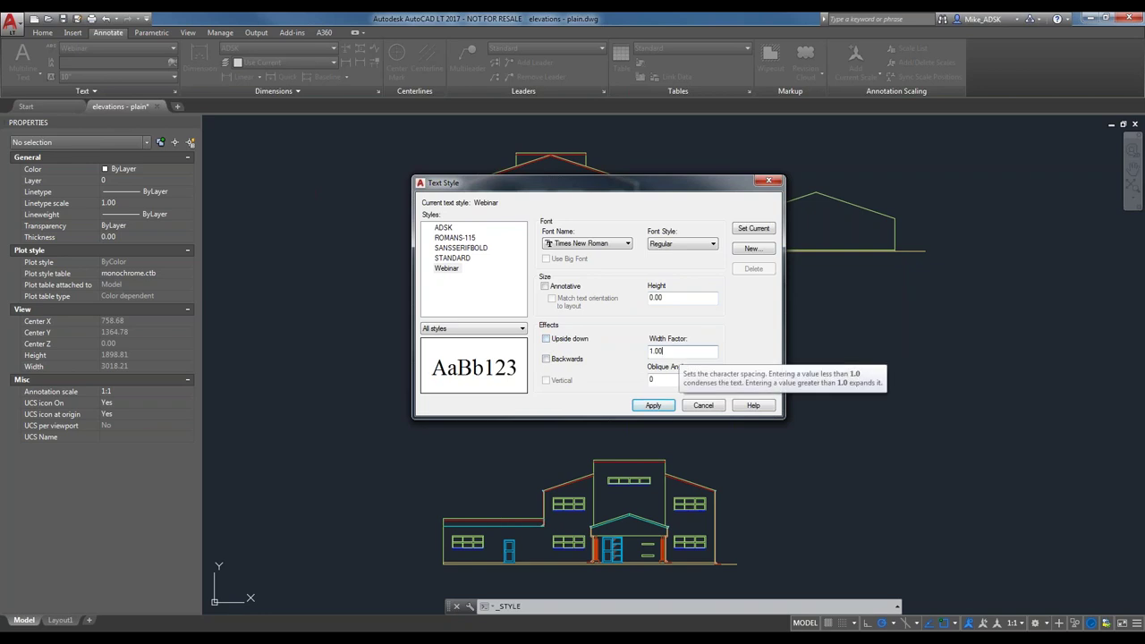
Step: Set width factor 1.00 and oblique angle 0 (after trying 50), and apply the Webinar style
double_click(702, 350)
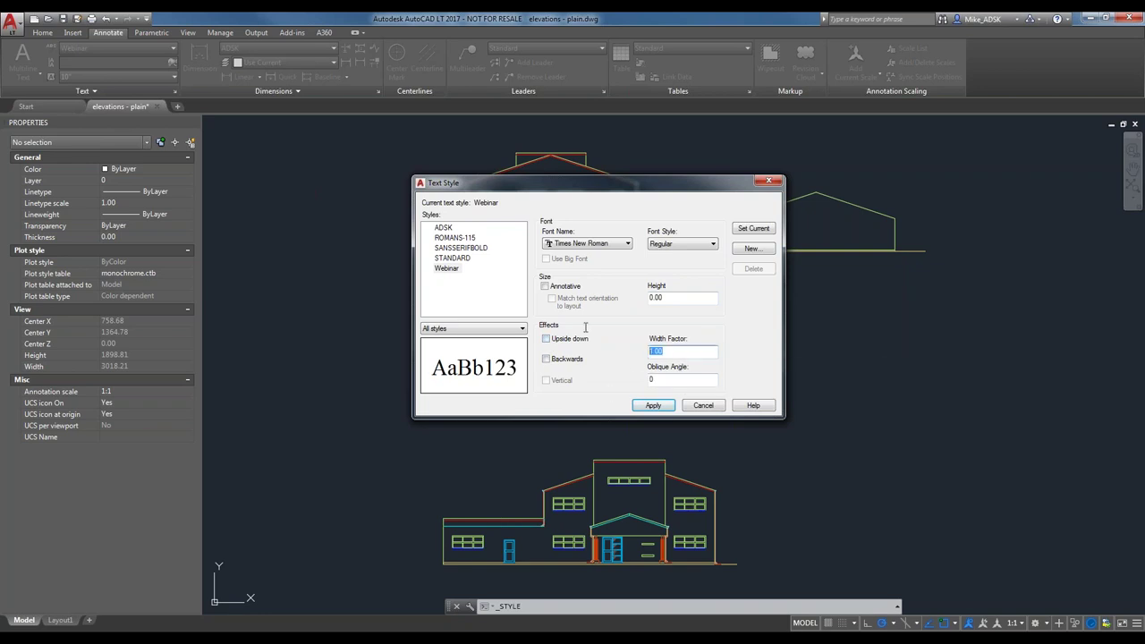
text(2)
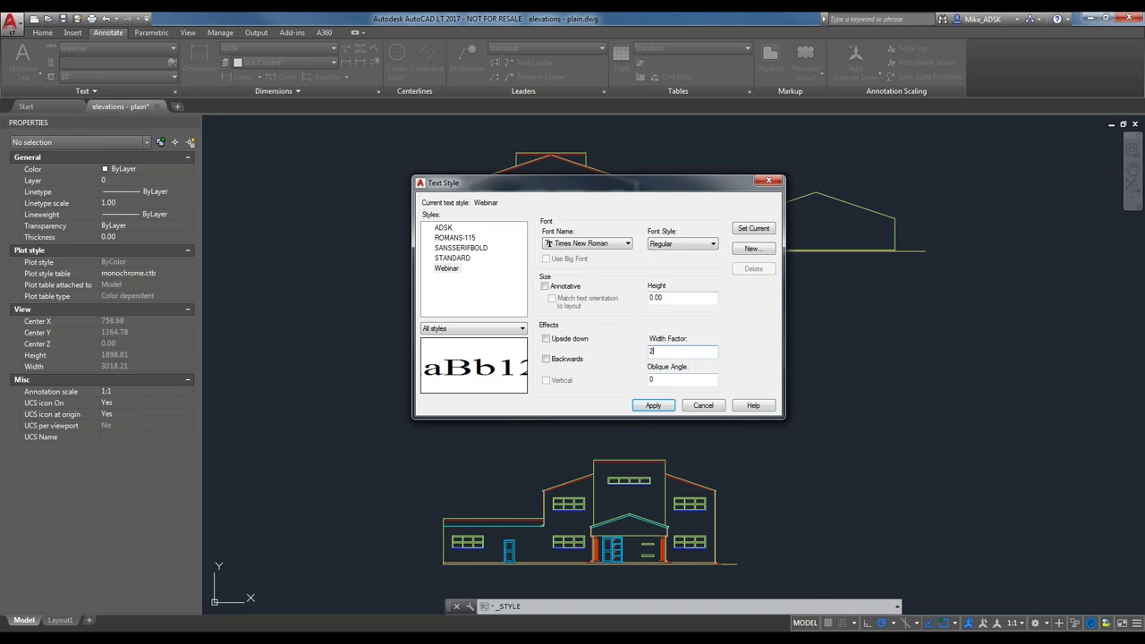
text(10)
key(BackSpace)
key(Tab)
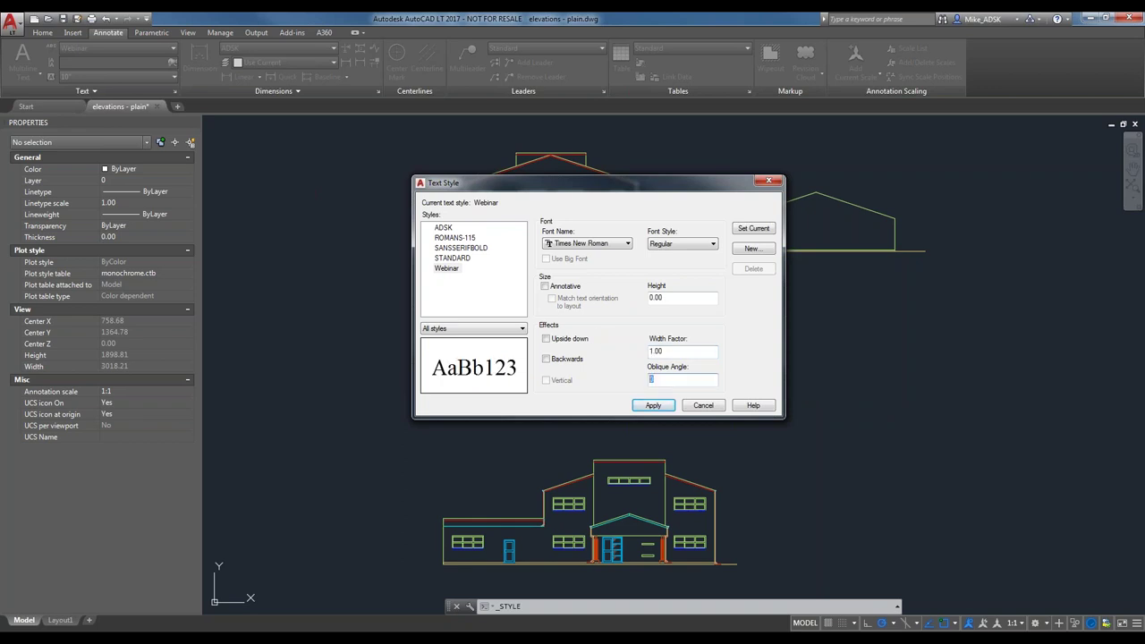
text(50)
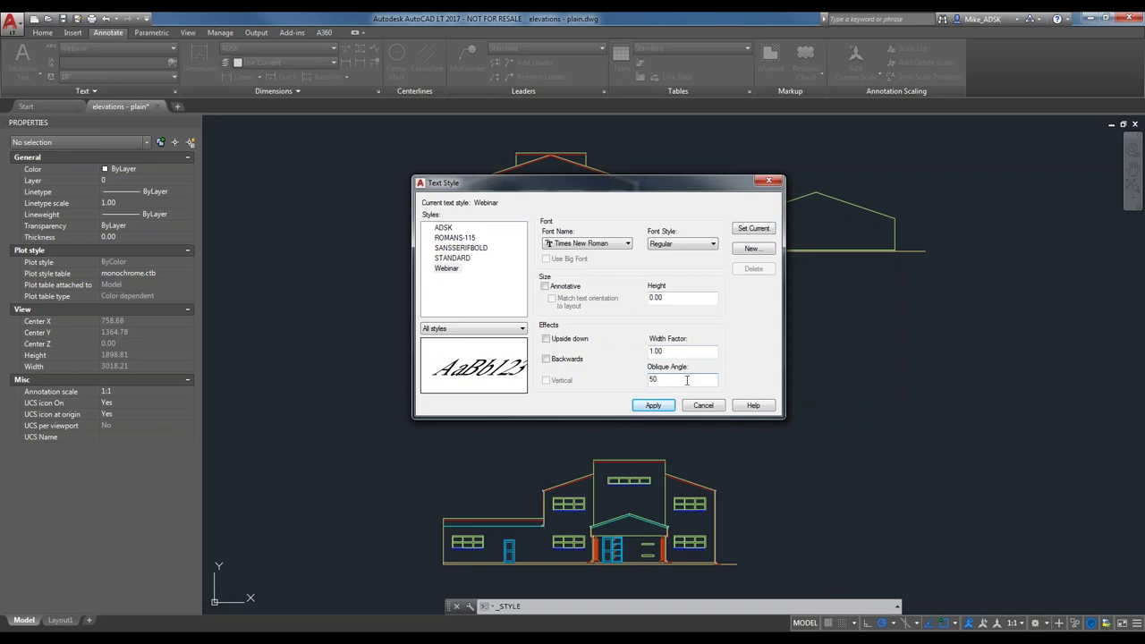
key(BackSpace)
key(BackSpace)
text(1)
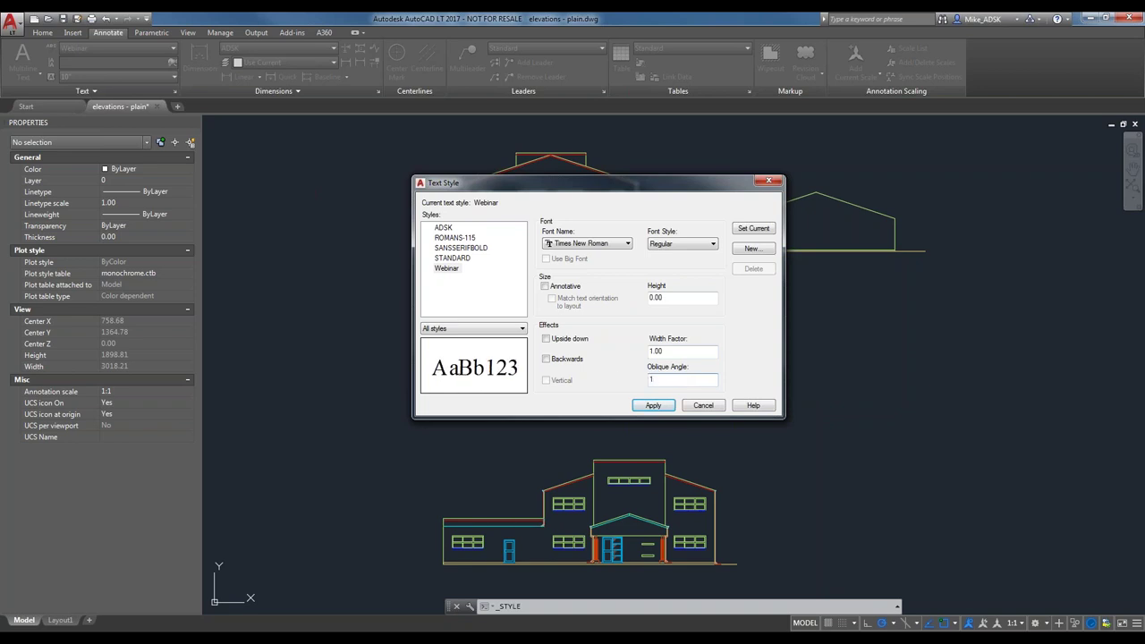
key(BackSpace)
text(0)
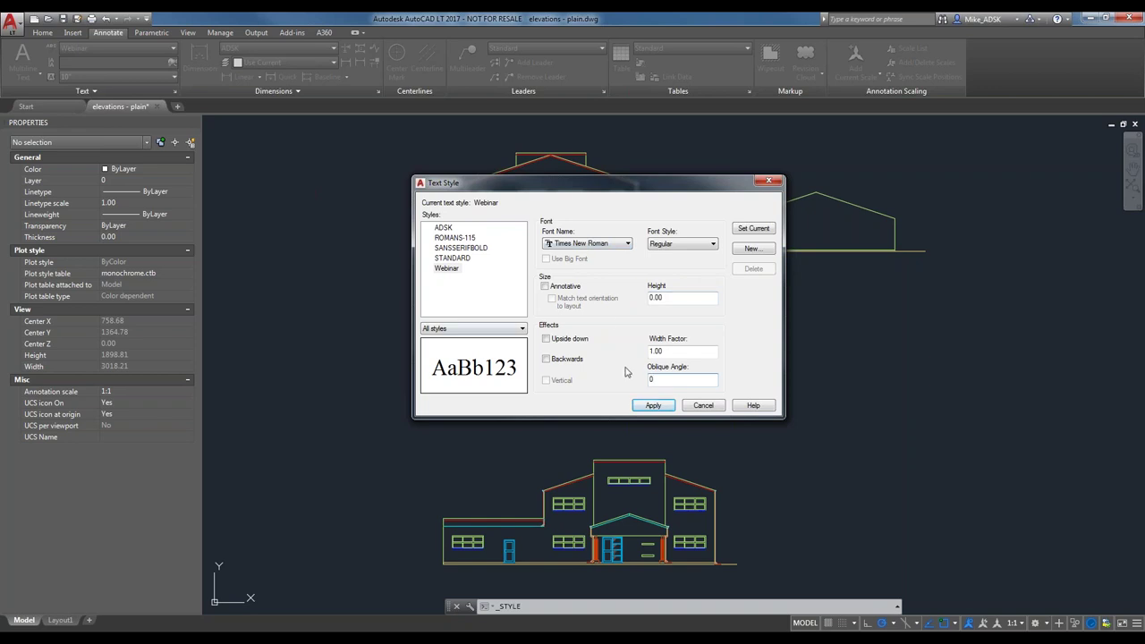
click(654, 405)
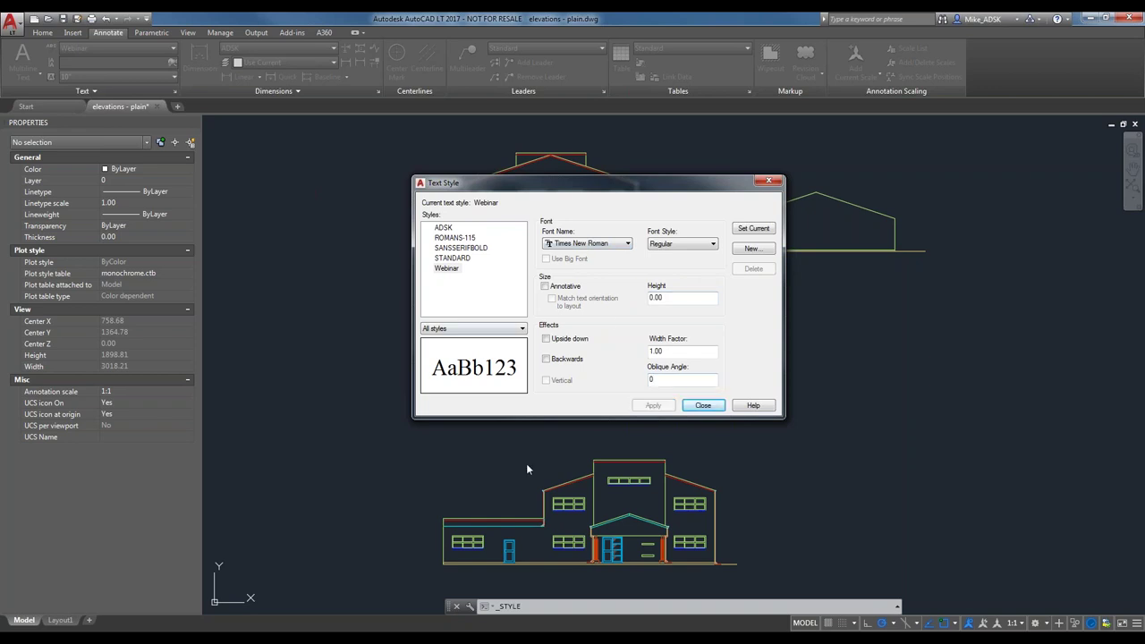
Step: Close Text Style and place single-line text 'ADSK' at the default height and rotation
click(704, 406)
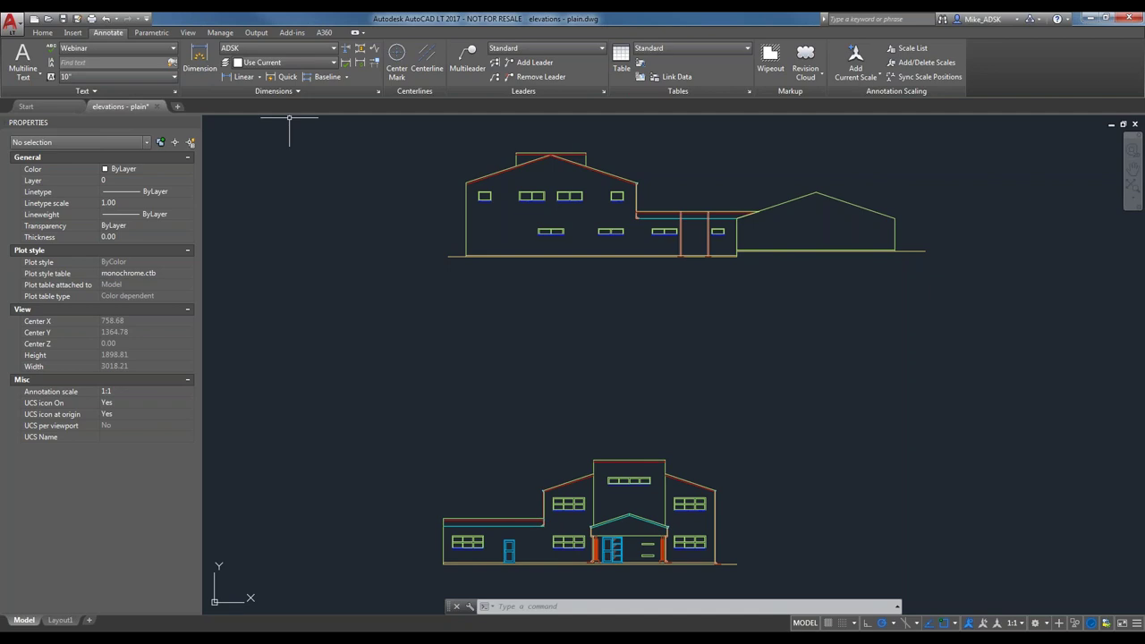
click(28, 74)
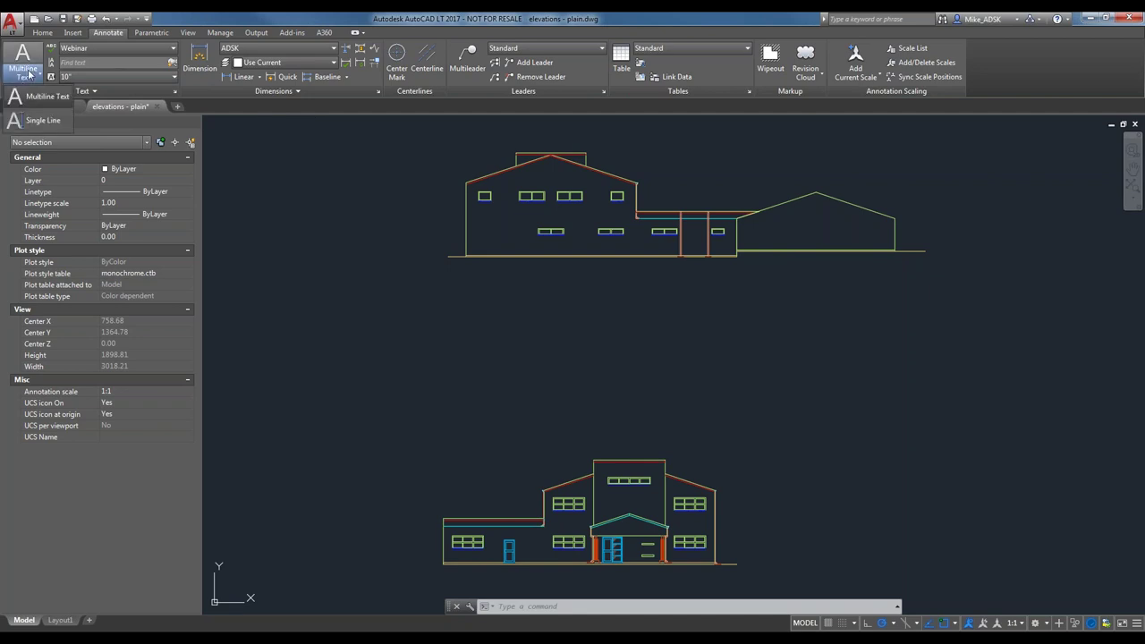
click(44, 123)
click(292, 328)
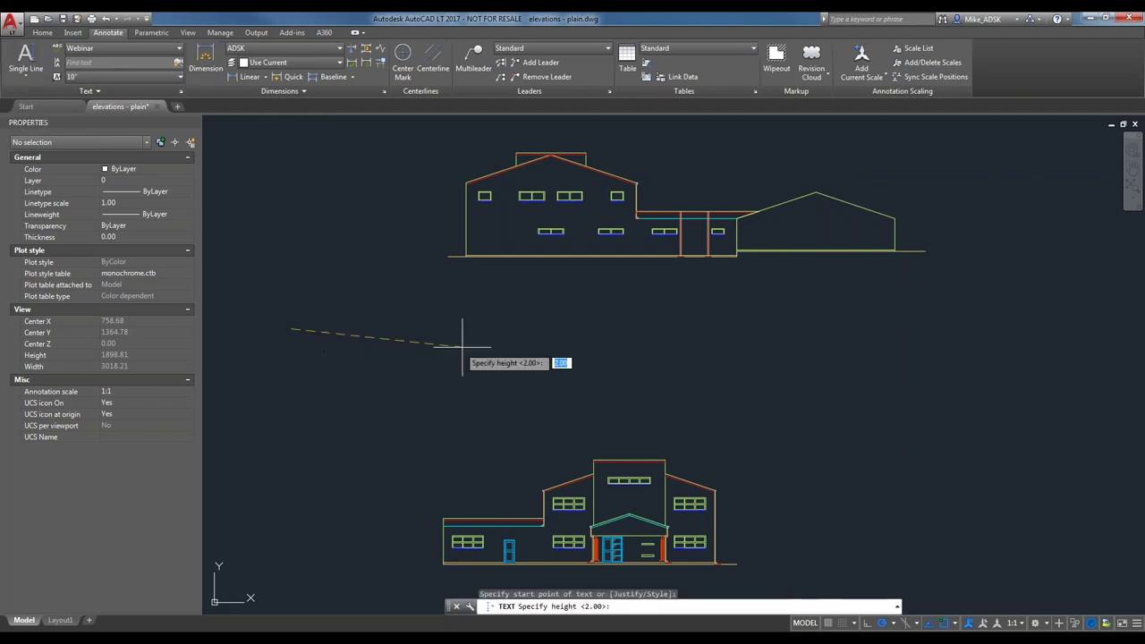
key(Return)
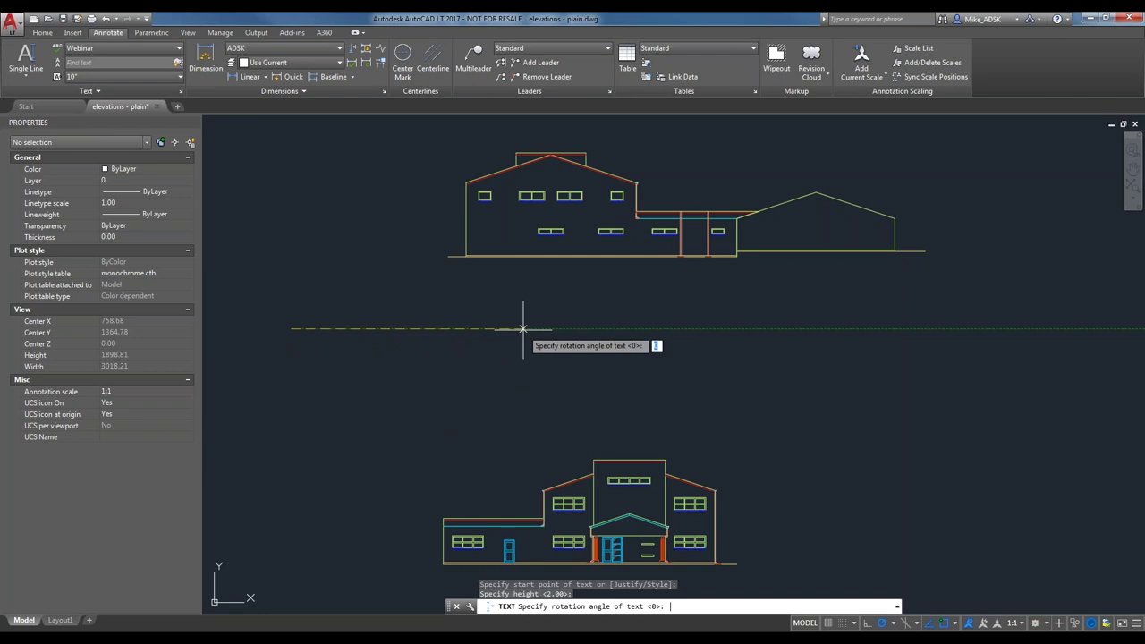
key(Return)
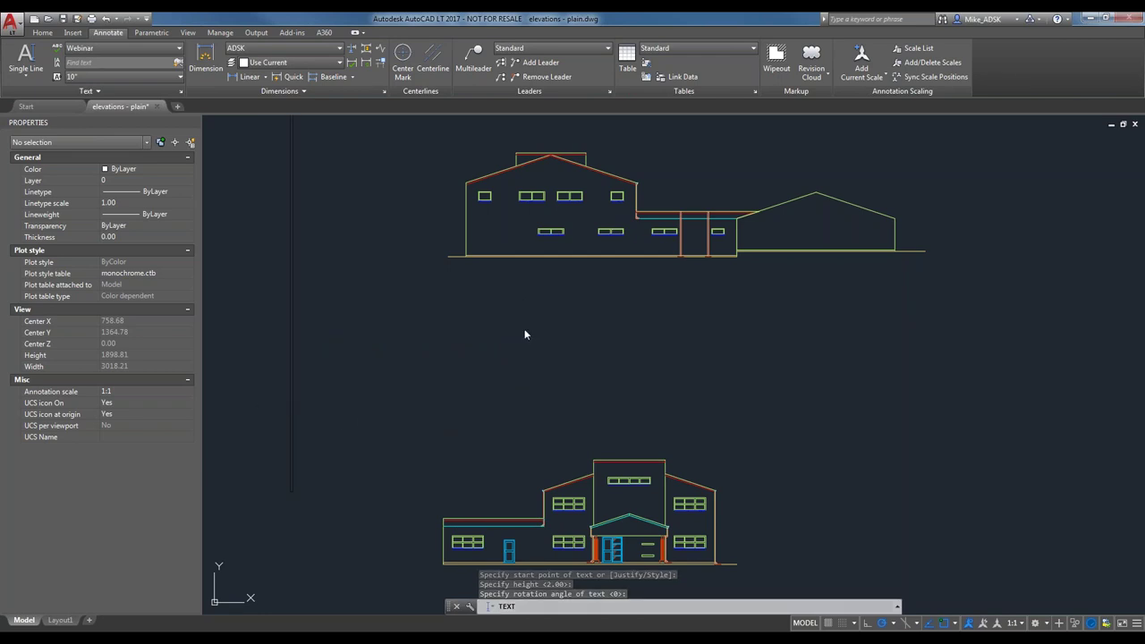
text(ADSK)
scroll(1028, 355, down, 4)
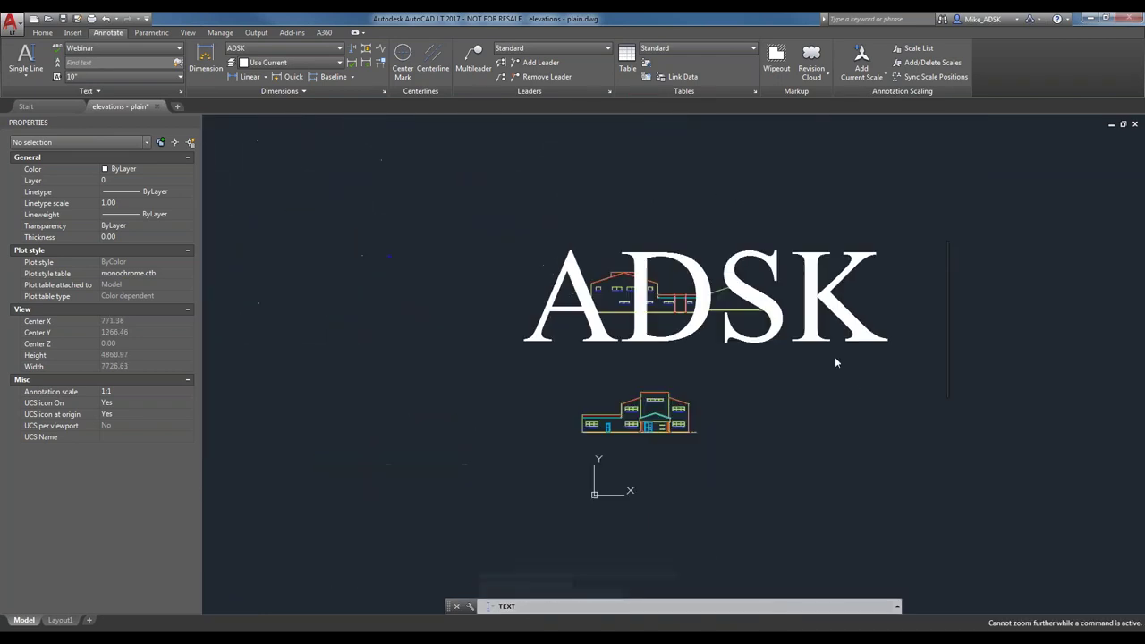
key(Return)
key(Return)
Step: Delete the oversized ADSK text
click(519, 326)
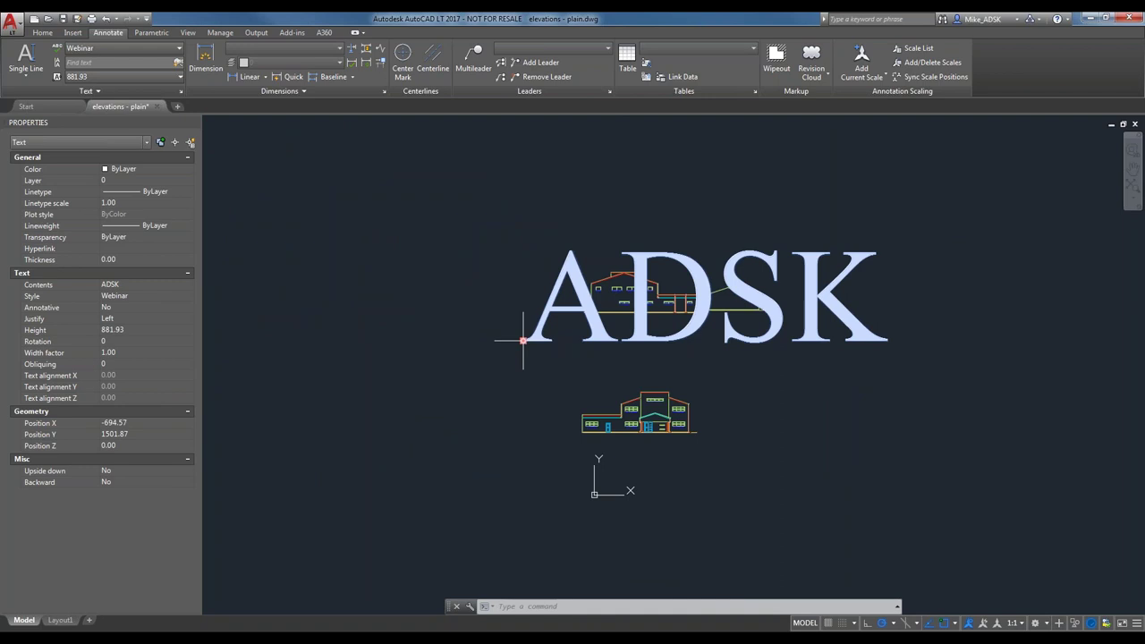
click(105, 81)
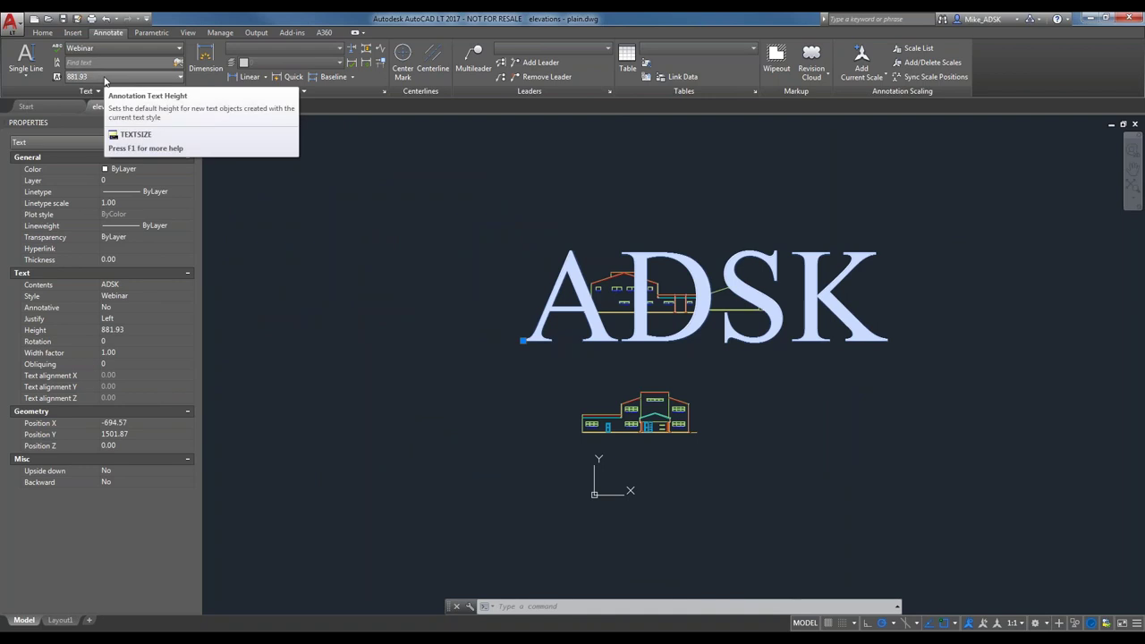
key(Delete)
Step: Start another single-line 'ADSK' text at the 881.93 default height, then cancel it
click(26, 58)
scroll(615, 339, up, 4)
click(510, 346)
key(Return)
key(Return)
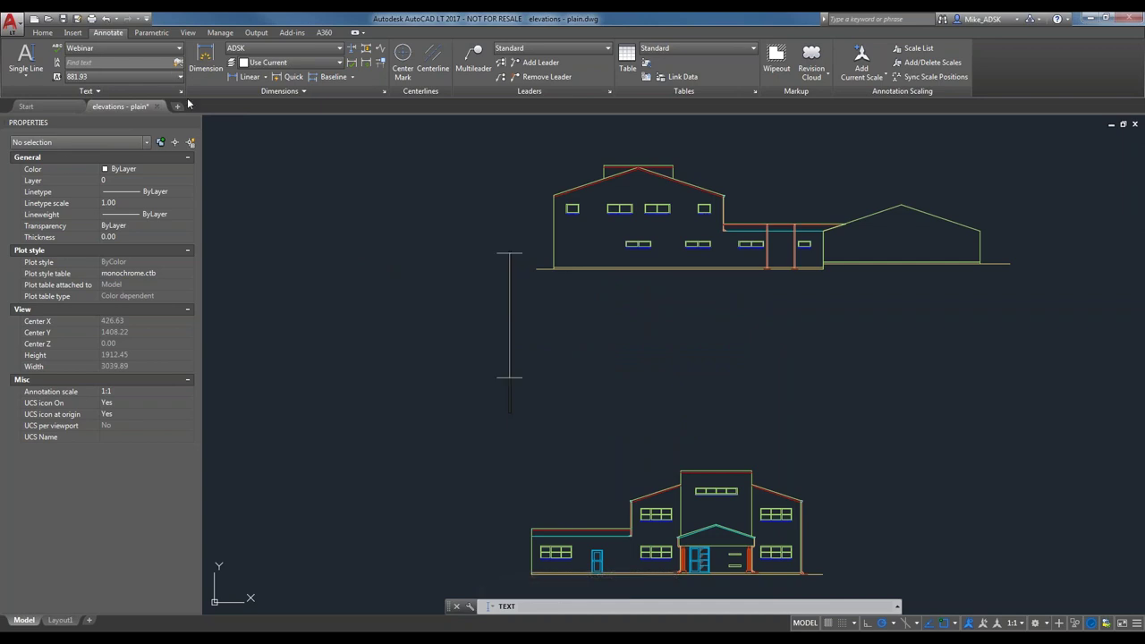
text(ADSK)
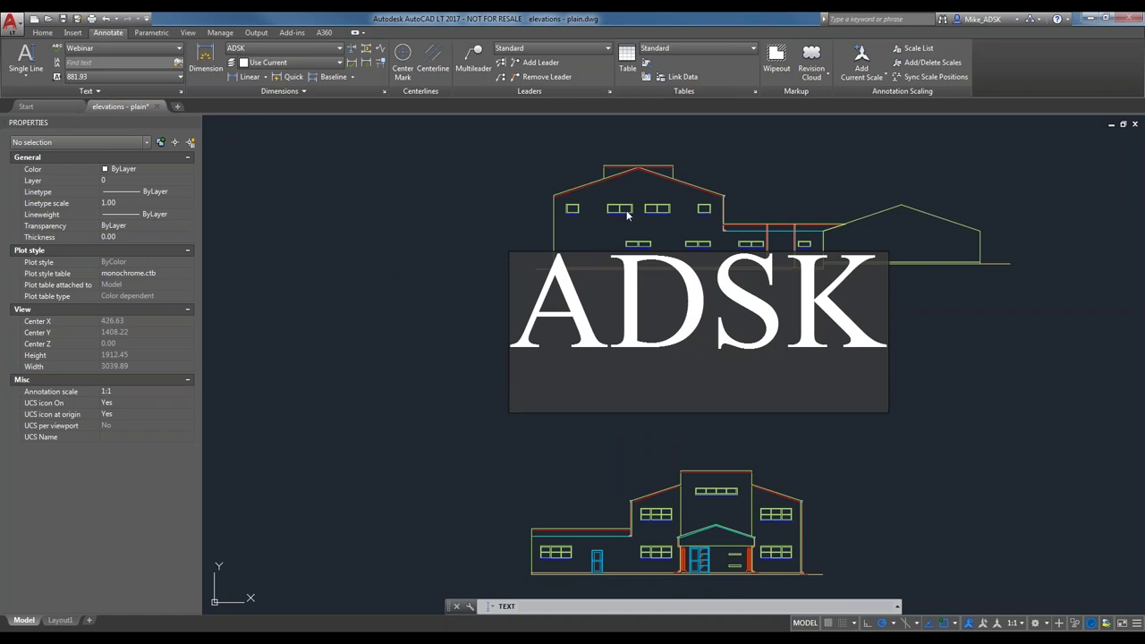
key(BackSpace)
key(BackSpace)
key(BackSpace)
key(BackSpace)
key(Escape)
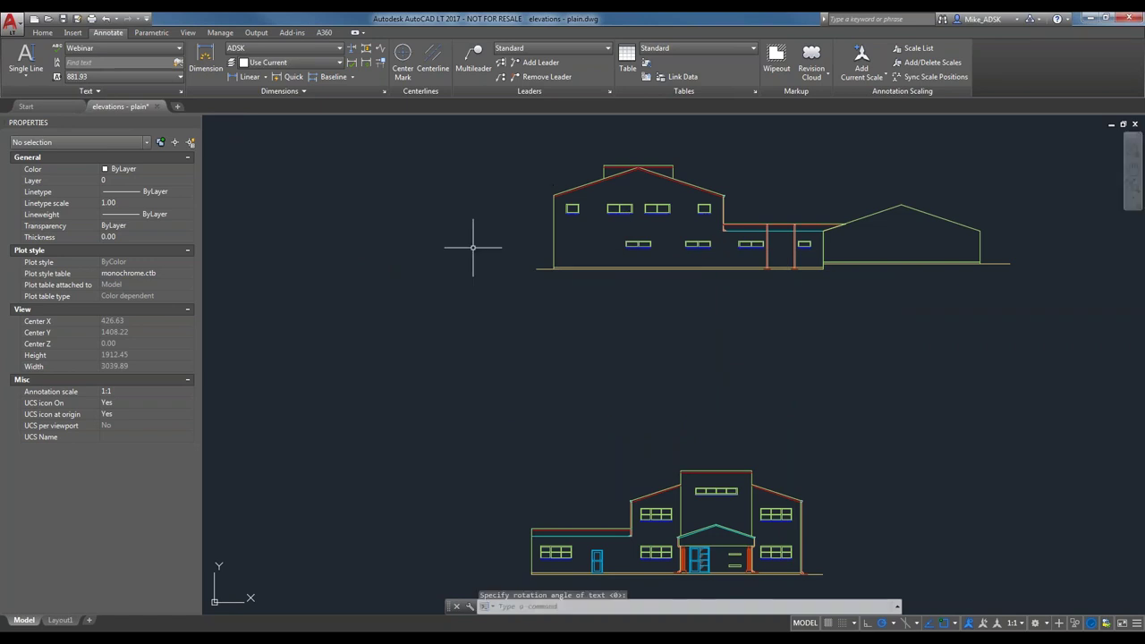
Step: Set the default text height to 10" and begin a new single-line text
click(107, 76)
click(87, 136)
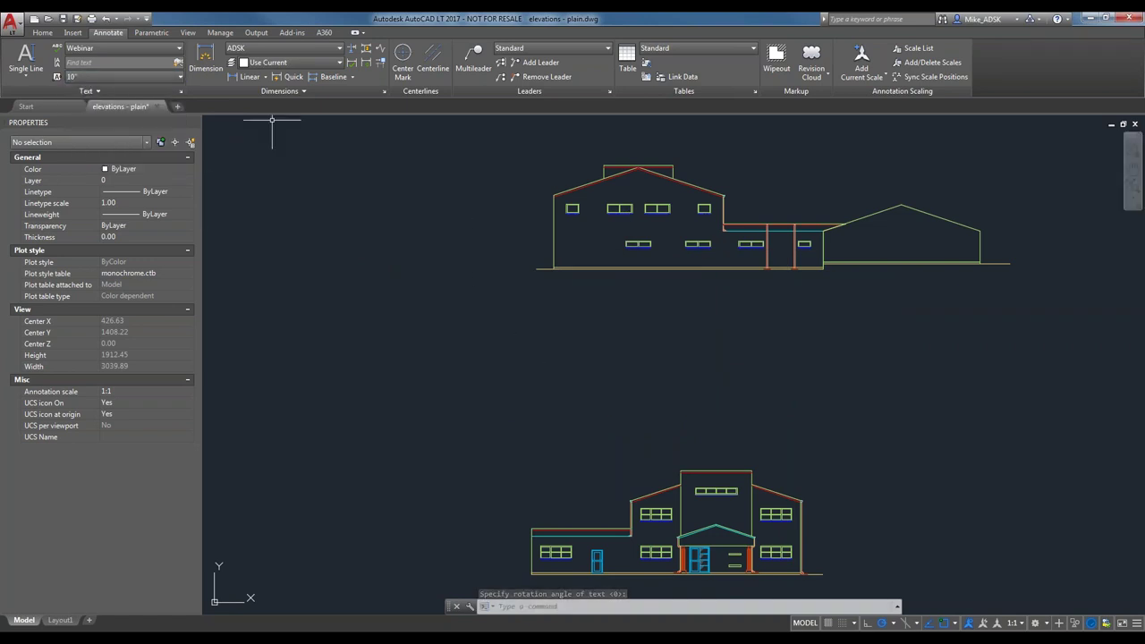
key(Return)
click(494, 333)
Step: Place single-line text reading 'Test' at the default rotation
click(681, 335)
key(Return)
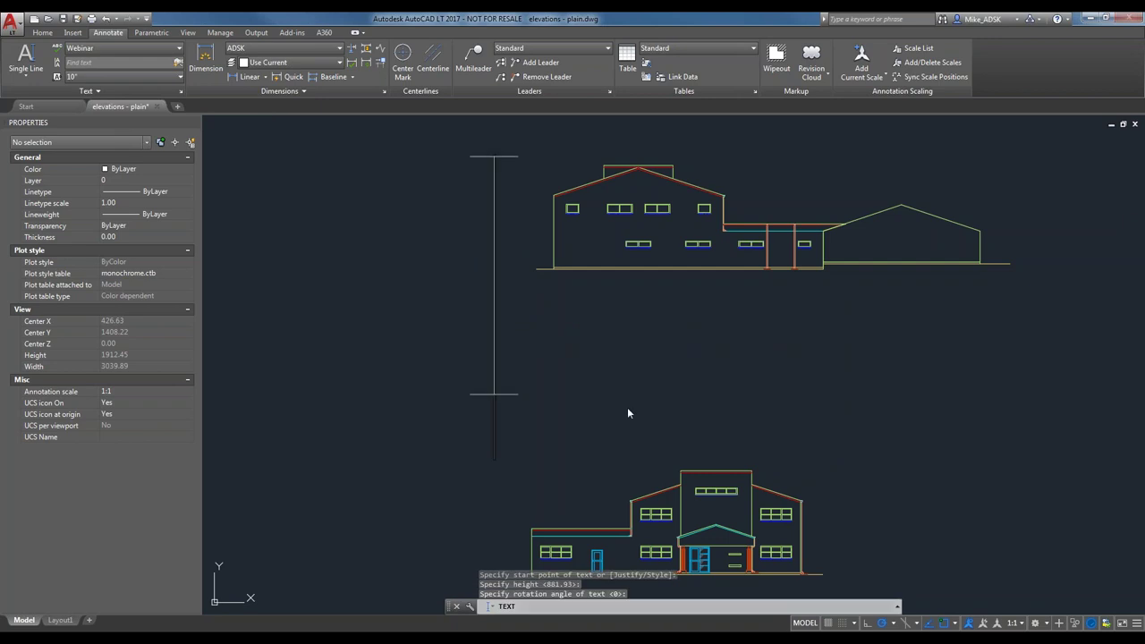
text(Test)
key(Return)
key(Return)
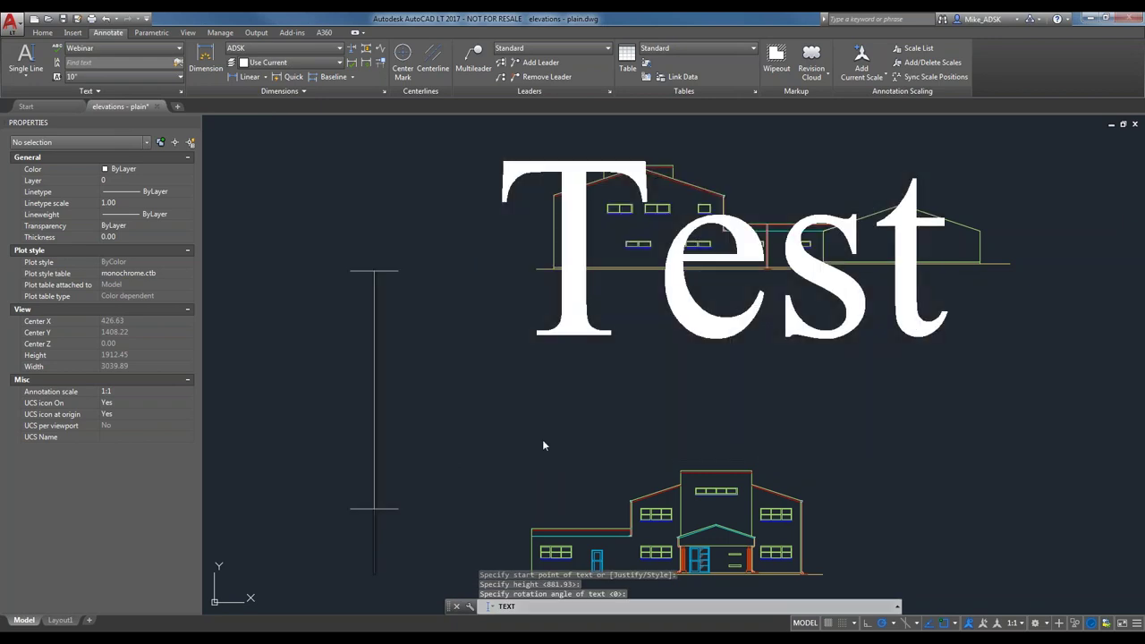
Step: Change the Test text's height from 682.75 to 10 in the Properties palette
click(610, 367)
click(546, 327)
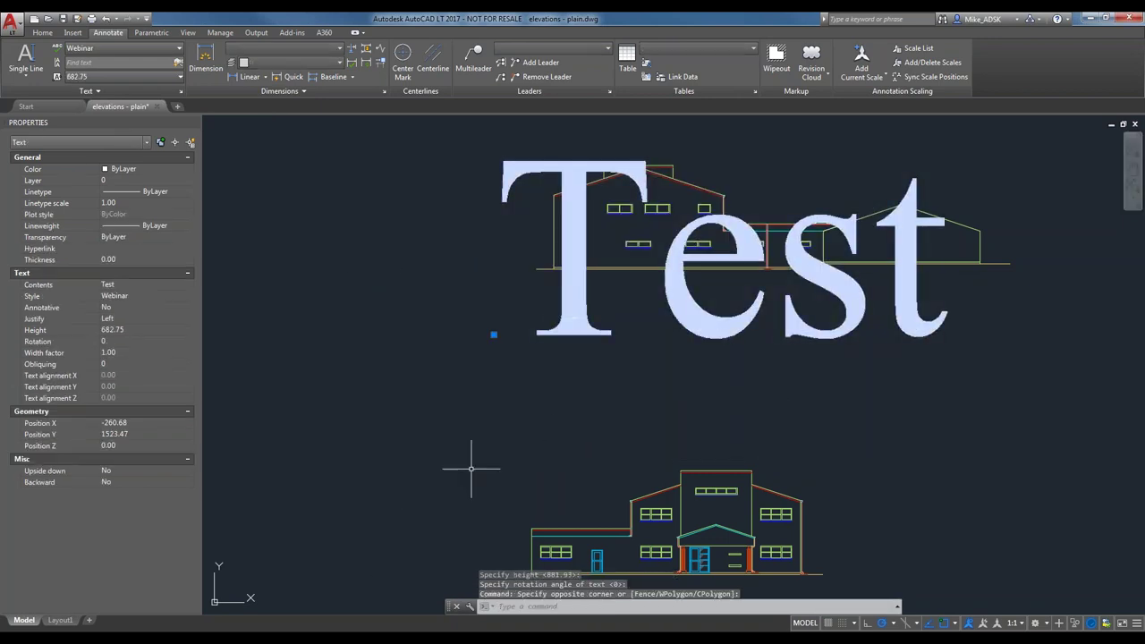
click(147, 330)
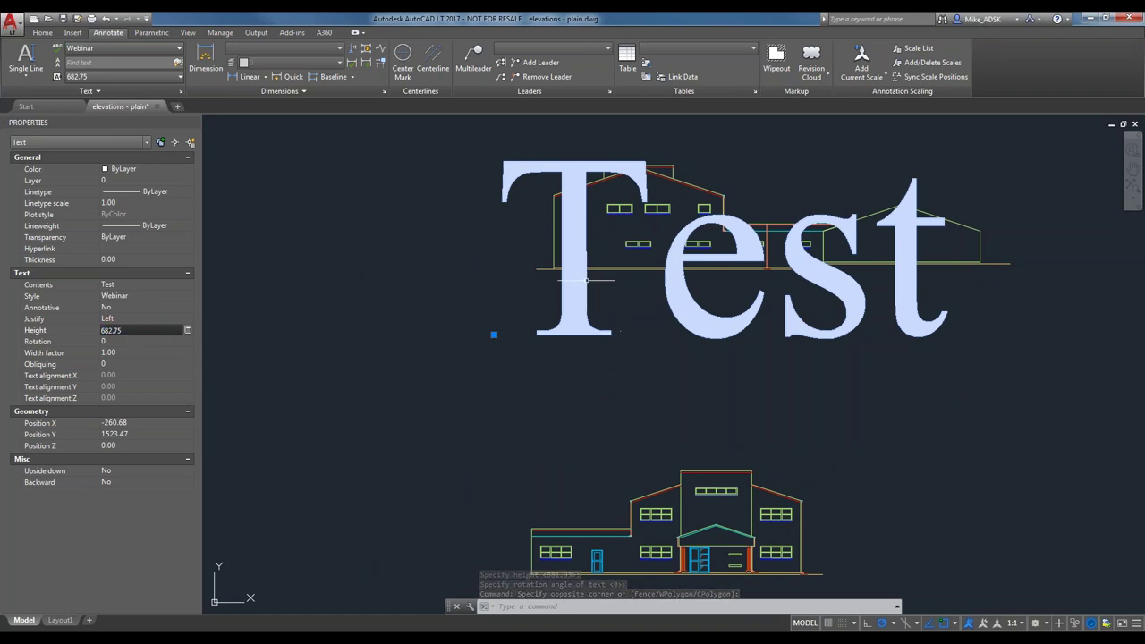
click(128, 329)
text(10)
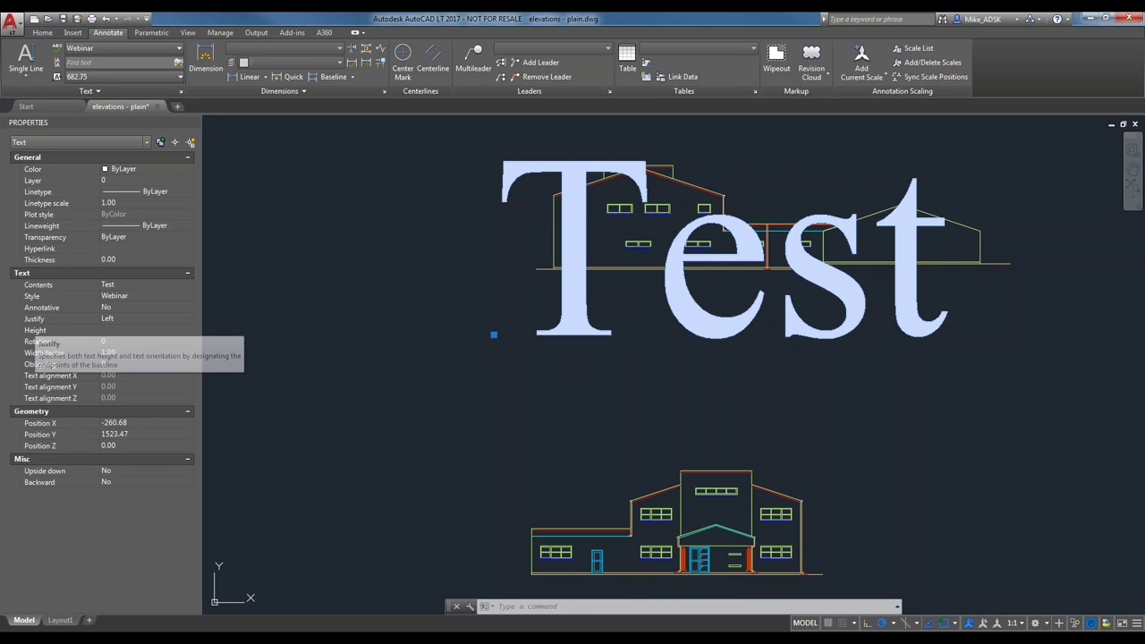
click(128, 341)
scroll(486, 319, up, 5)
key(Escape)
key(Escape)
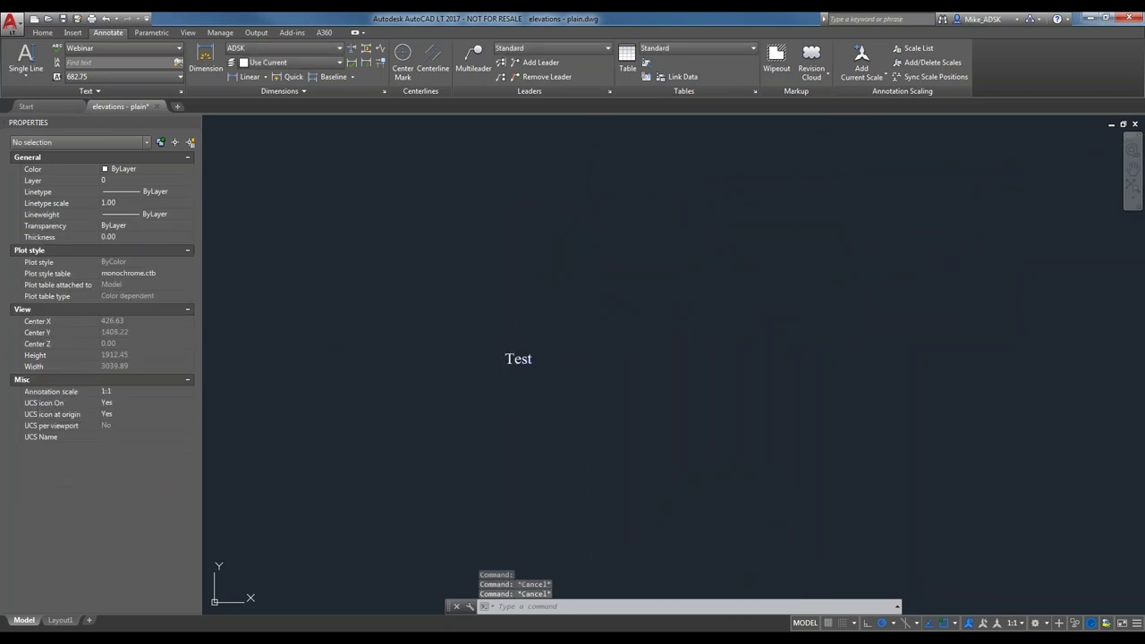
Step: Reselect the Test text, then set the ribbon's default text height to 10"
click(644, 332)
click(475, 358)
key(Escape)
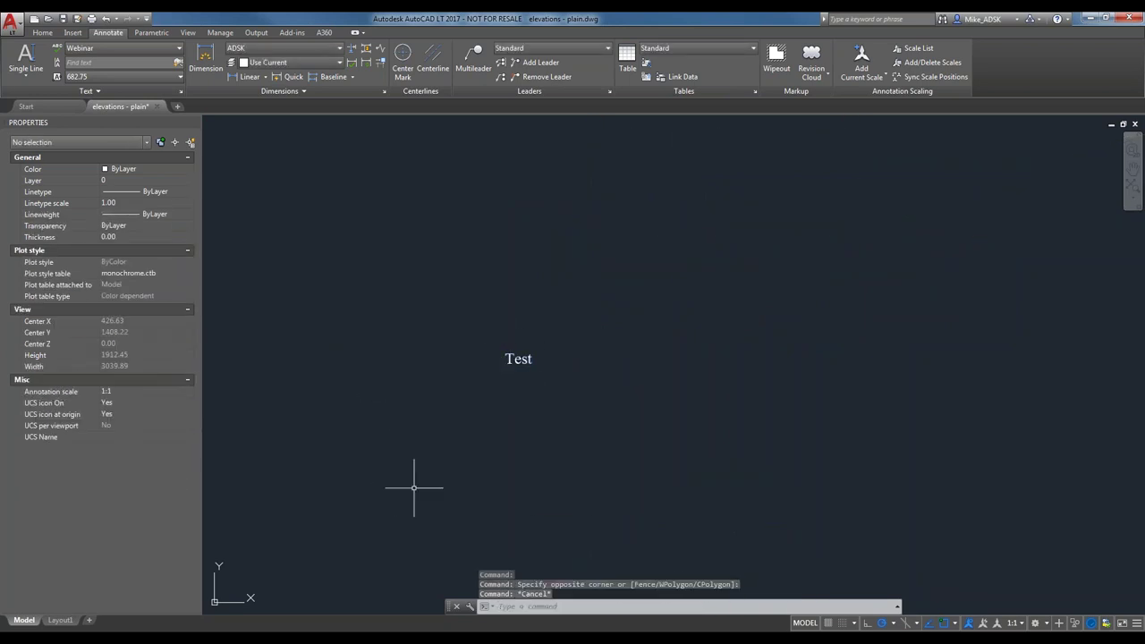
click(115, 77)
click(93, 134)
scroll(511, 363, up, 5)
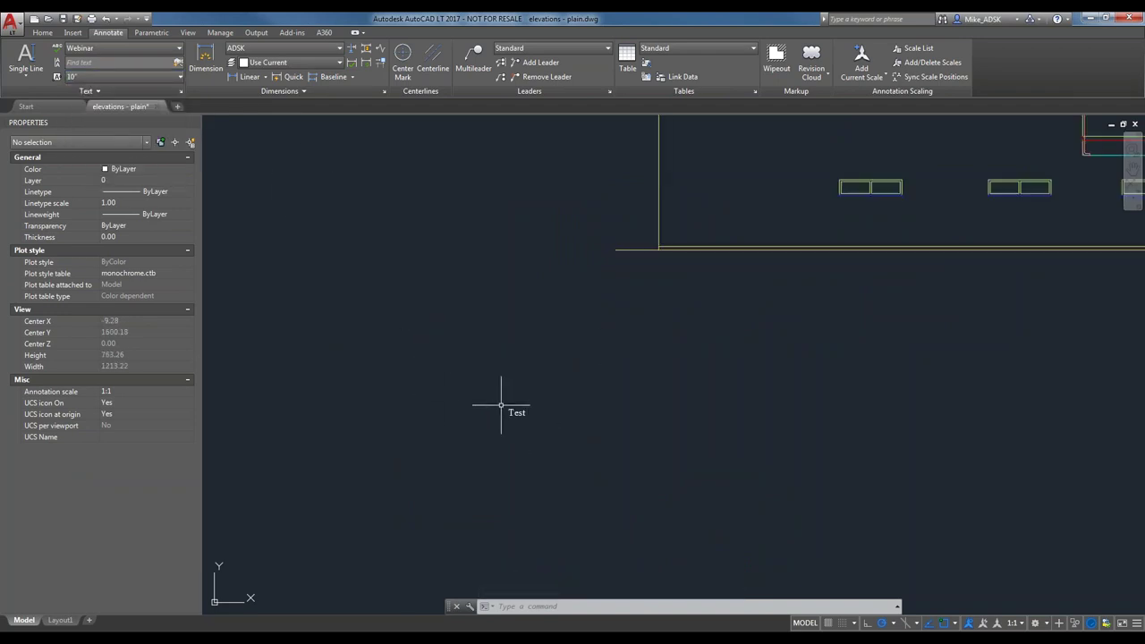
click(23, 77)
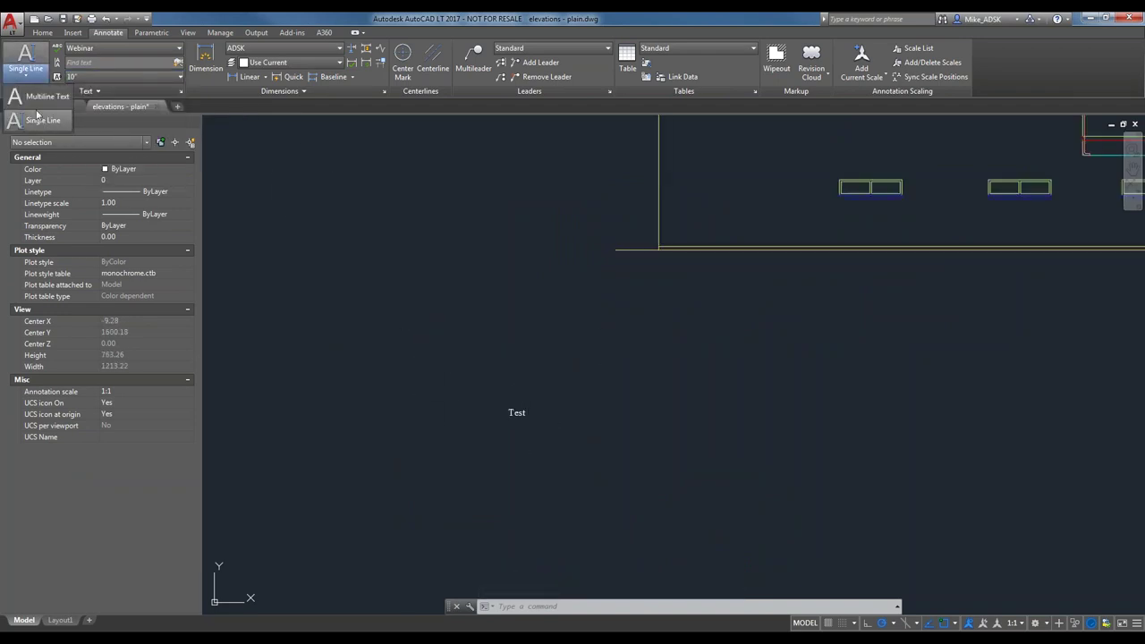
Step: Start multiline text at a listed default height and draw its box beside the elevations
click(45, 96)
scroll(363, 284, down, 5)
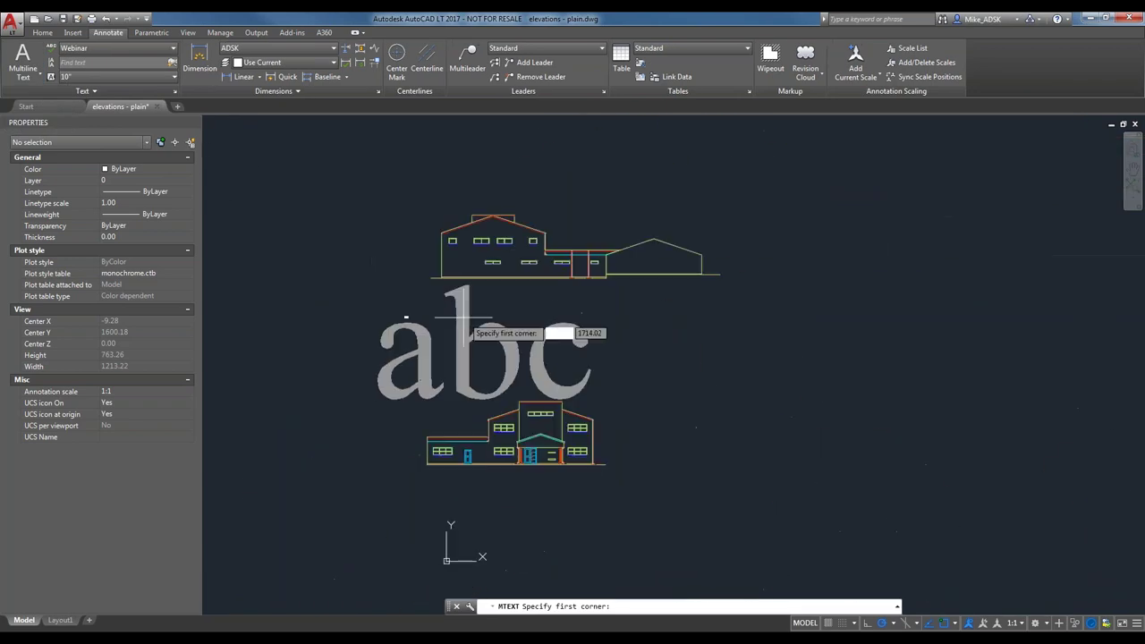
click(110, 79)
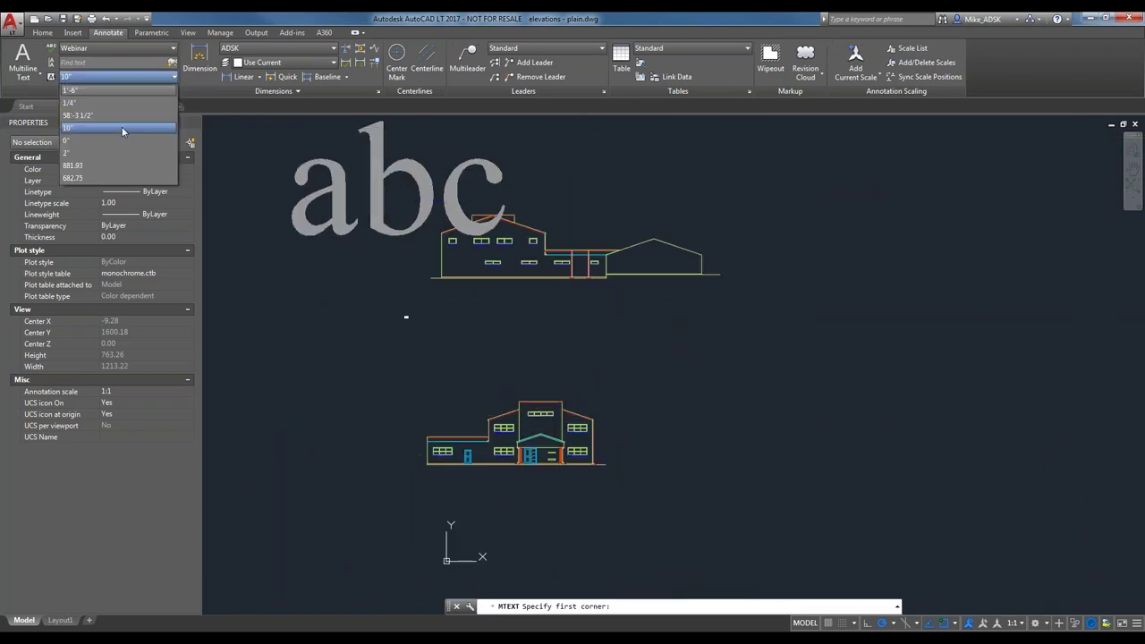
click(79, 130)
click(613, 317)
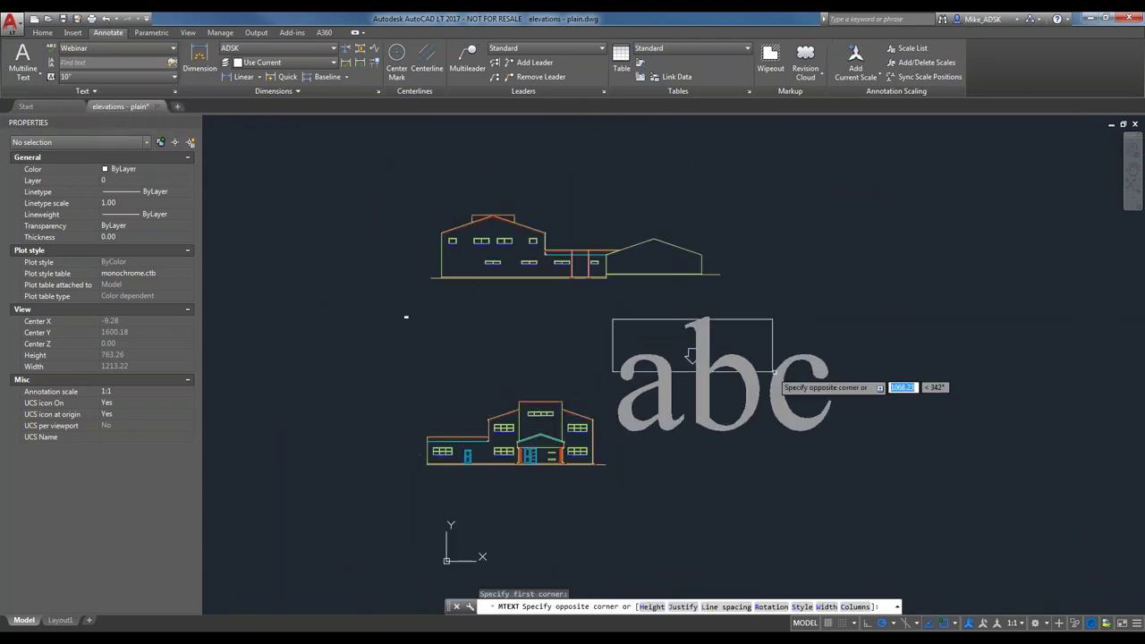
click(1095, 501)
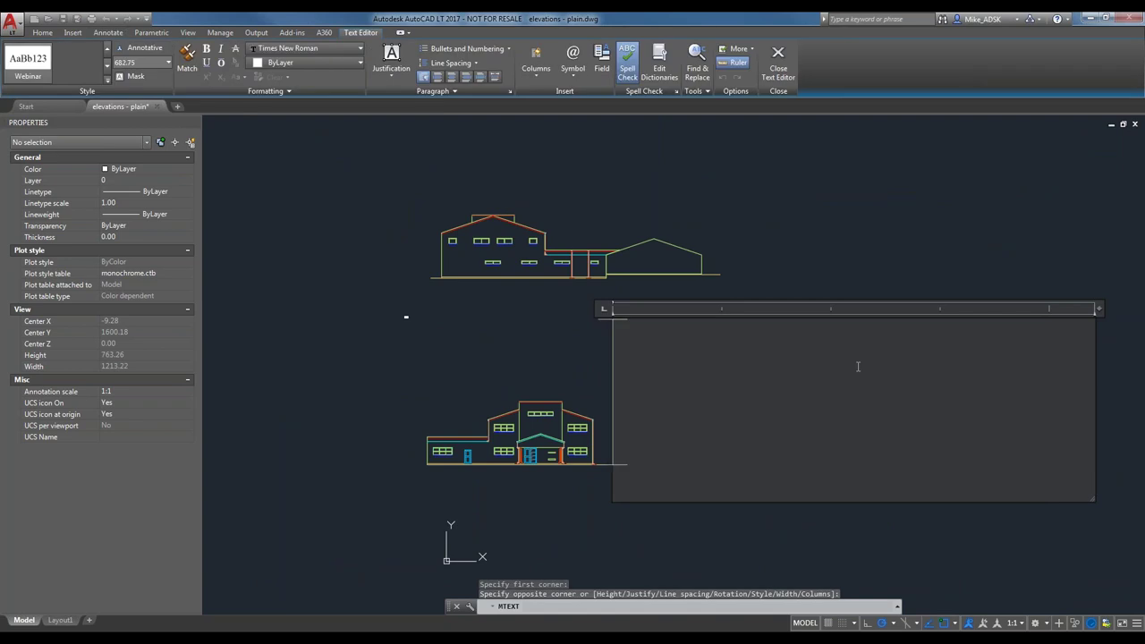
Step: Type 'Build Your AutoCAD IQ', commit it, and select the new text
text(Test)
key(BackSpace)
key(BackSpace)
key(BackSpace)
key(BackSpace)
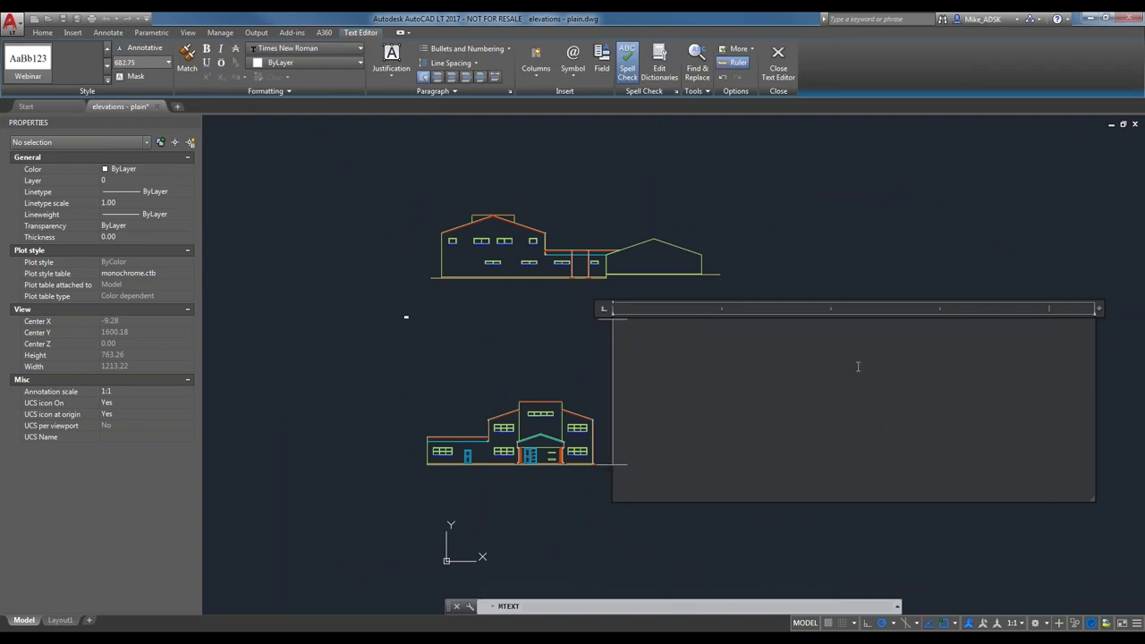
text(Build )
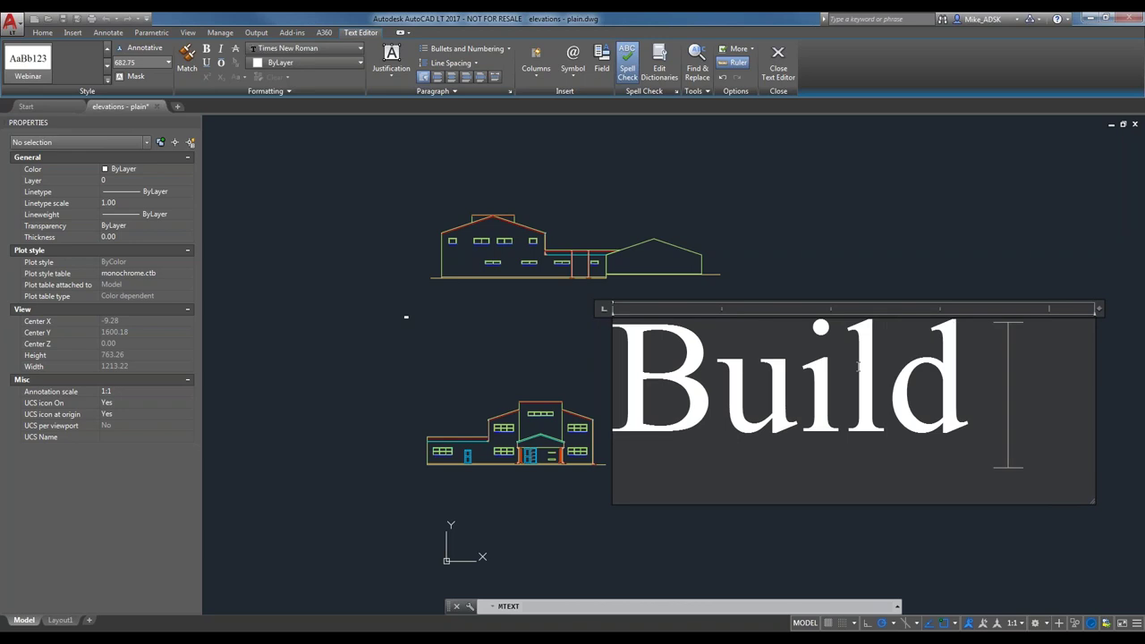
text(Your AutoCA)
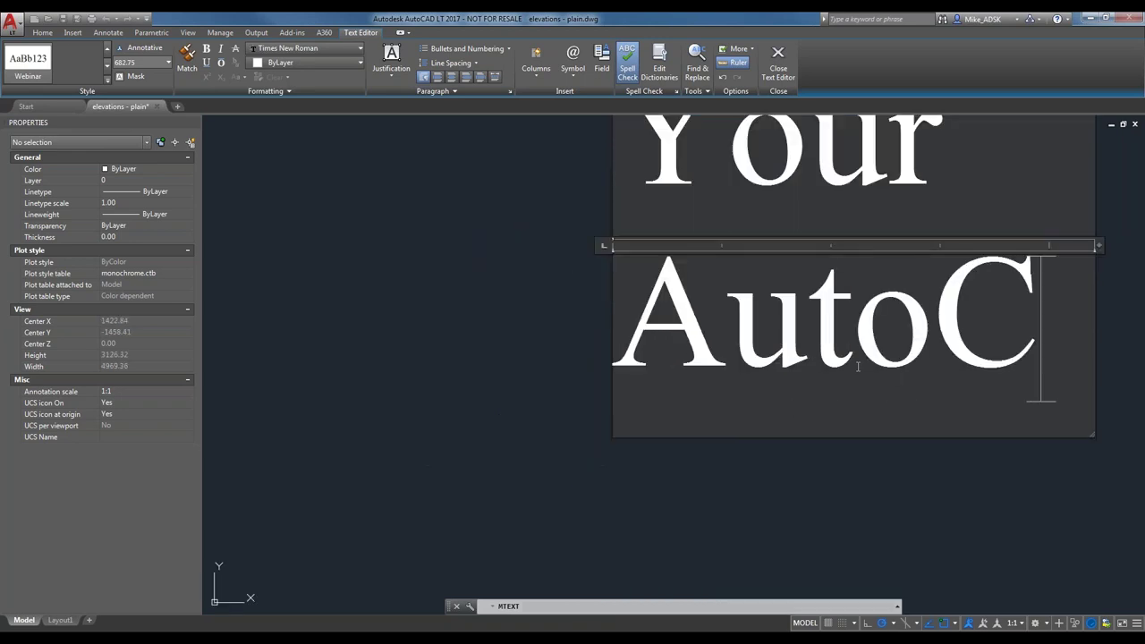
text(D IQ)
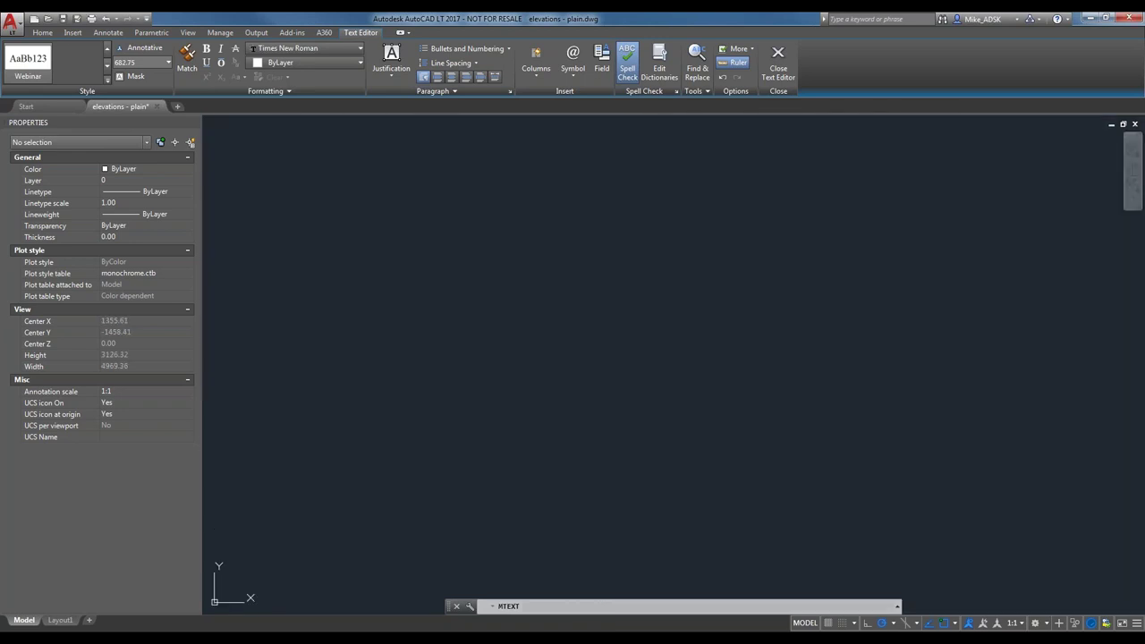
click(460, 408)
click(614, 402)
click(557, 376)
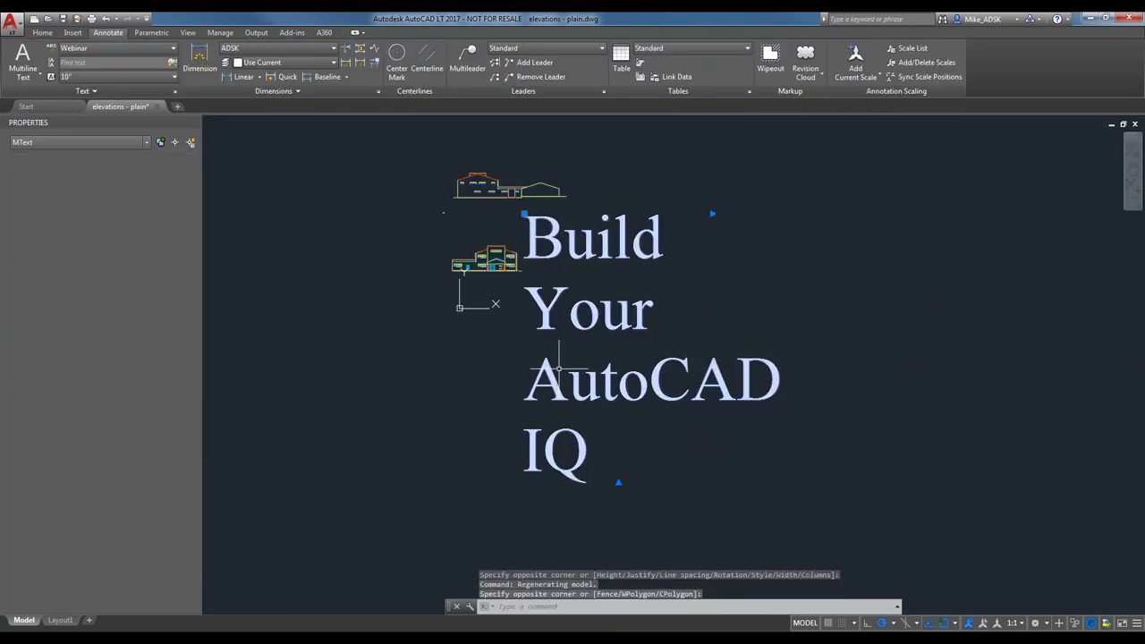
Step: Change the multiline text's height from 682.75 to 10 in Properties
click(119, 331)
text(10)
key(Return)
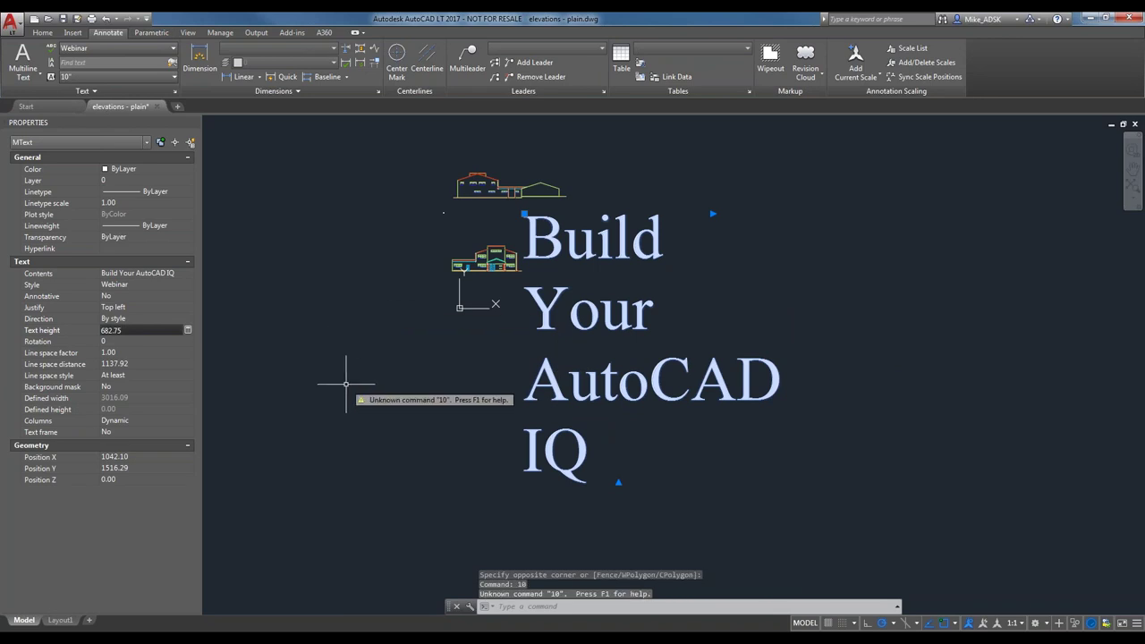
double_click(137, 332)
text(10)
key(Return)
scroll(587, 214, up, 5)
Step: Add line breaks before Your, AutoCAD and IQ so the text sits on four lines
click(370, 225)
scroll(322, 229, up, 3)
scroll(334, 286, down, 3)
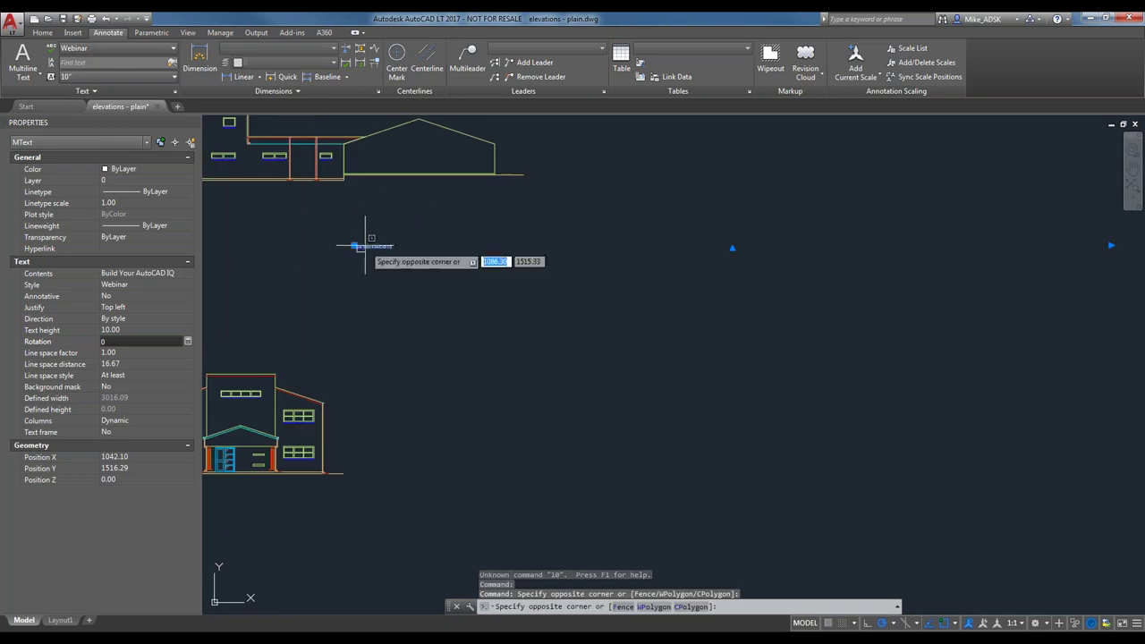
click(364, 246)
double_click(371, 246)
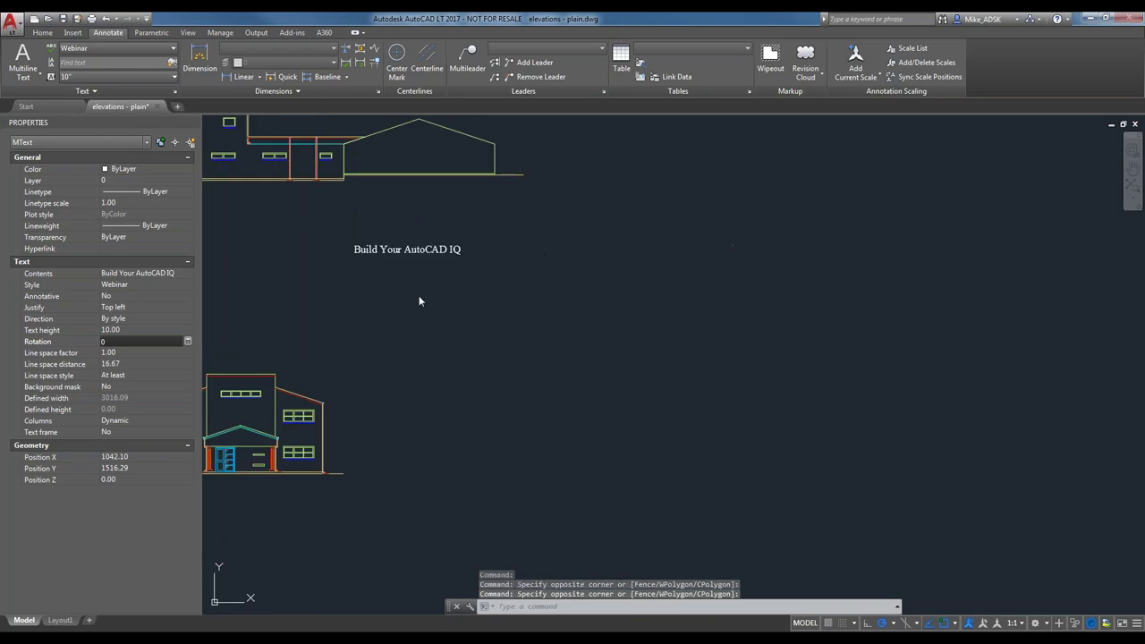
click(381, 251)
key(Return)
click(378, 271)
key(Return)
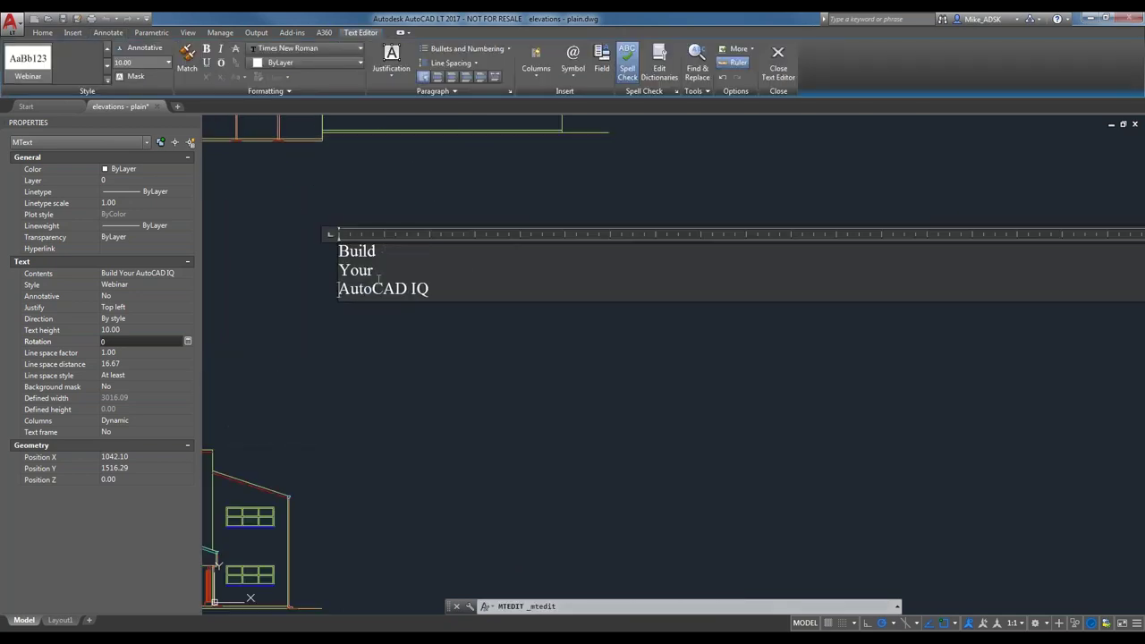
click(408, 288)
key(Return)
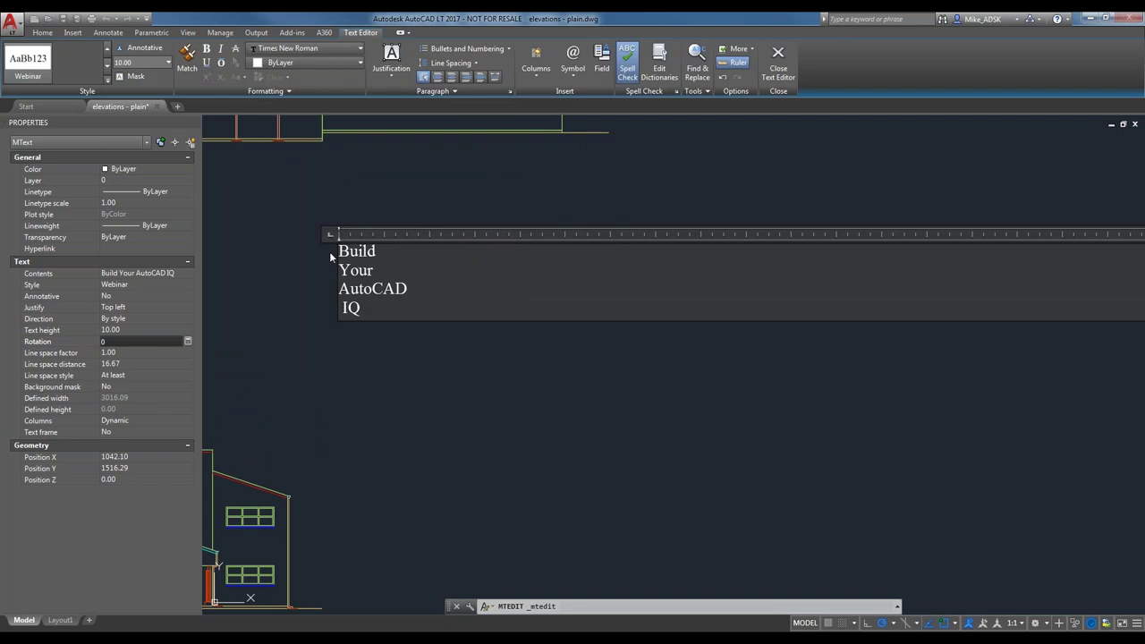
click(348, 369)
scroll(307, 299, up, 4)
mouse_move(393, 252)
middle_down()
mouse_move(427, 296)
mouse_move(563, 389)
middle_up()
scroll(581, 396, up, 2)
scroll(581, 396, down, 2)
scroll(699, 433, down, 2)
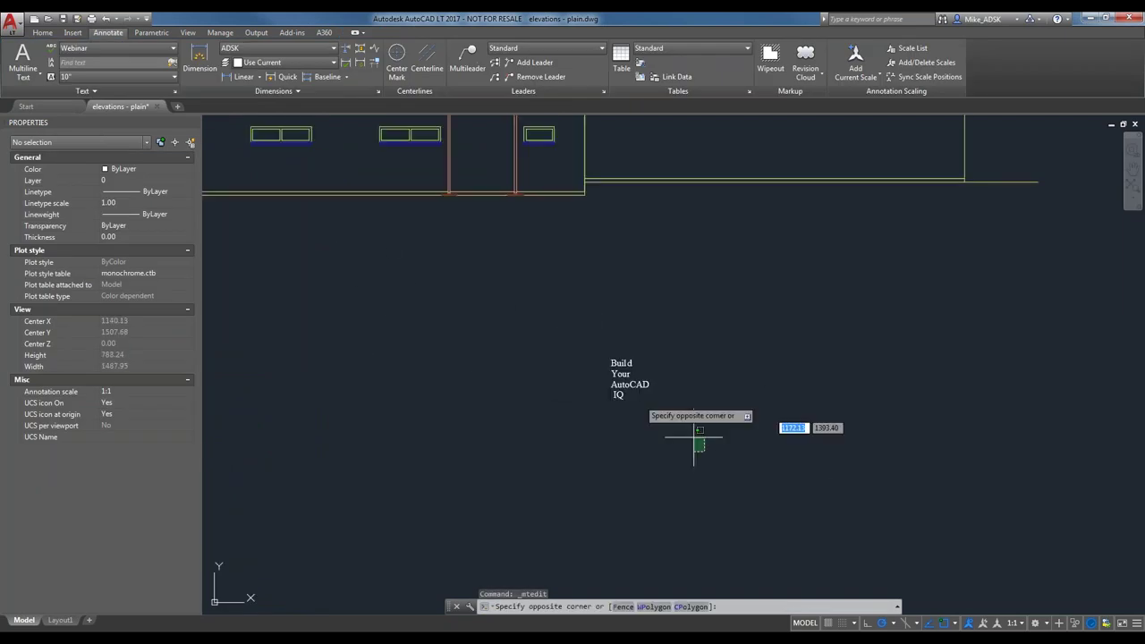
Step: Move the four-line 'Build Your AutoCAD IQ' MText to just below the Test label
click(626, 385)
click(609, 367)
click(608, 365)
text(m)
key(Return)
click(611, 367)
scroll(383, 345, down, 3)
scroll(285, 398, up, 3)
scroll(283, 401, up, 2)
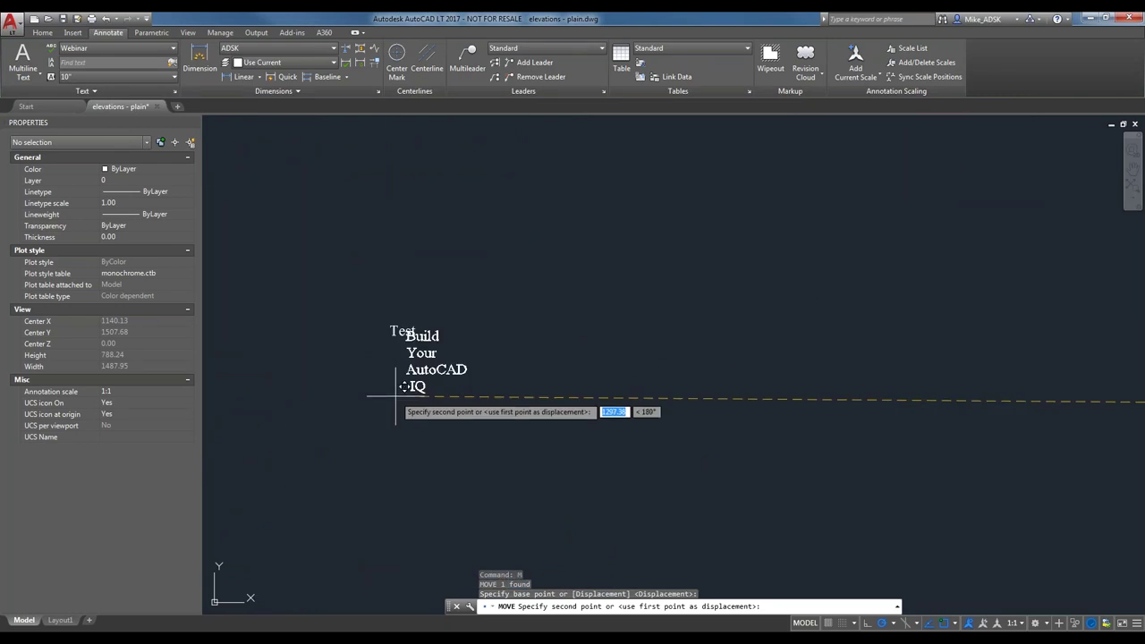
key(Escape)
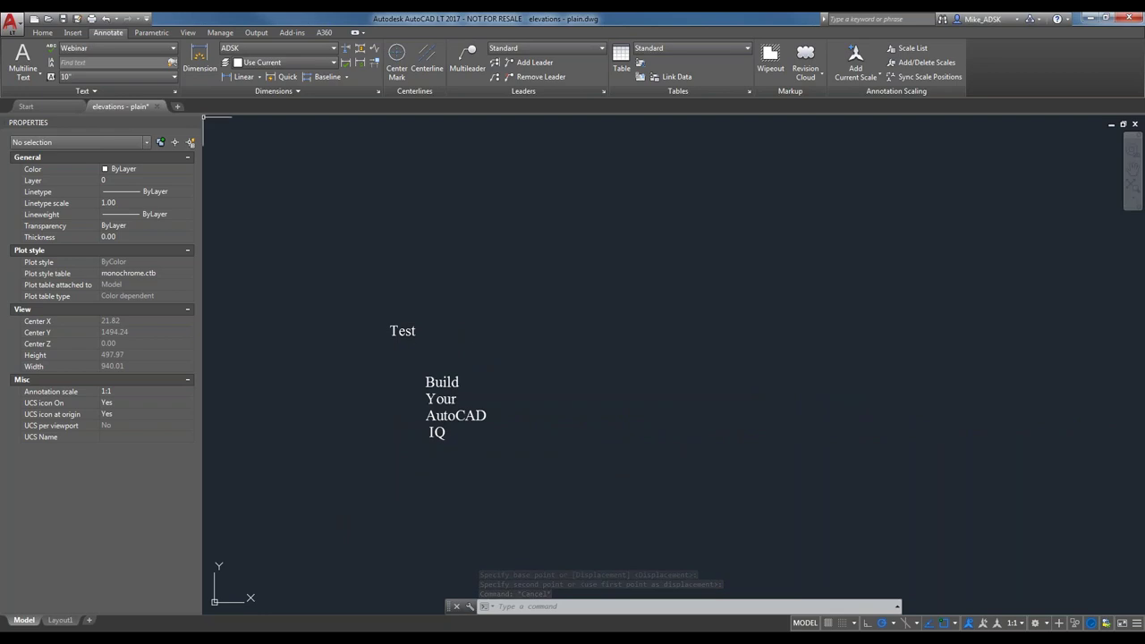
Step: Left-align the 'Build Your AutoCAD IQ' text straight under the Test label using Text Align
click(50, 62)
click(468, 448)
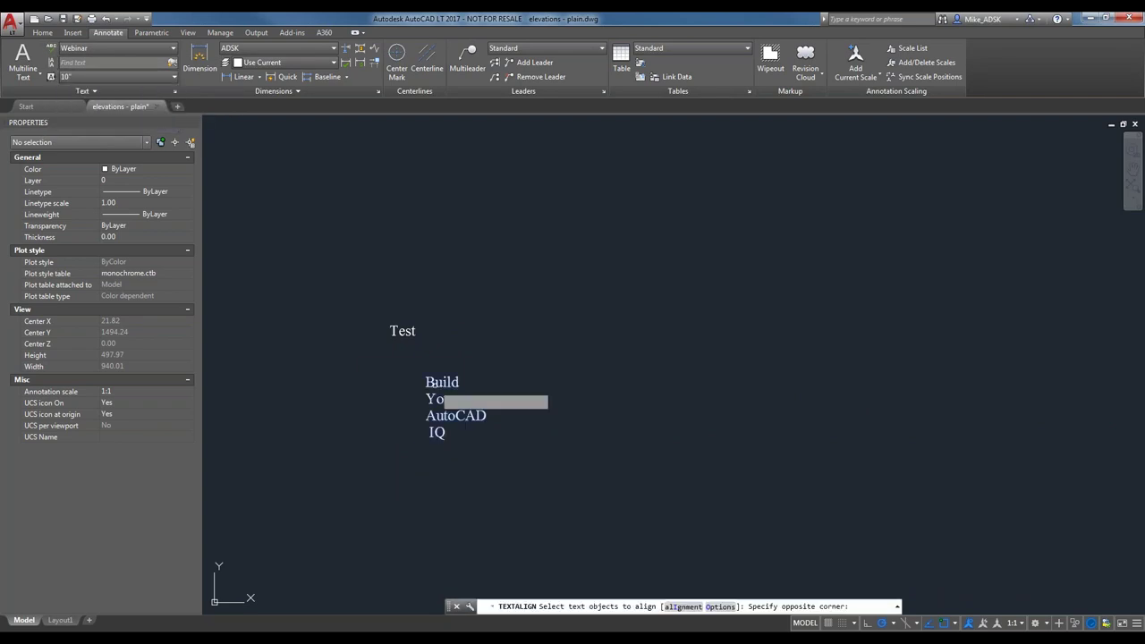
click(437, 398)
key(Return)
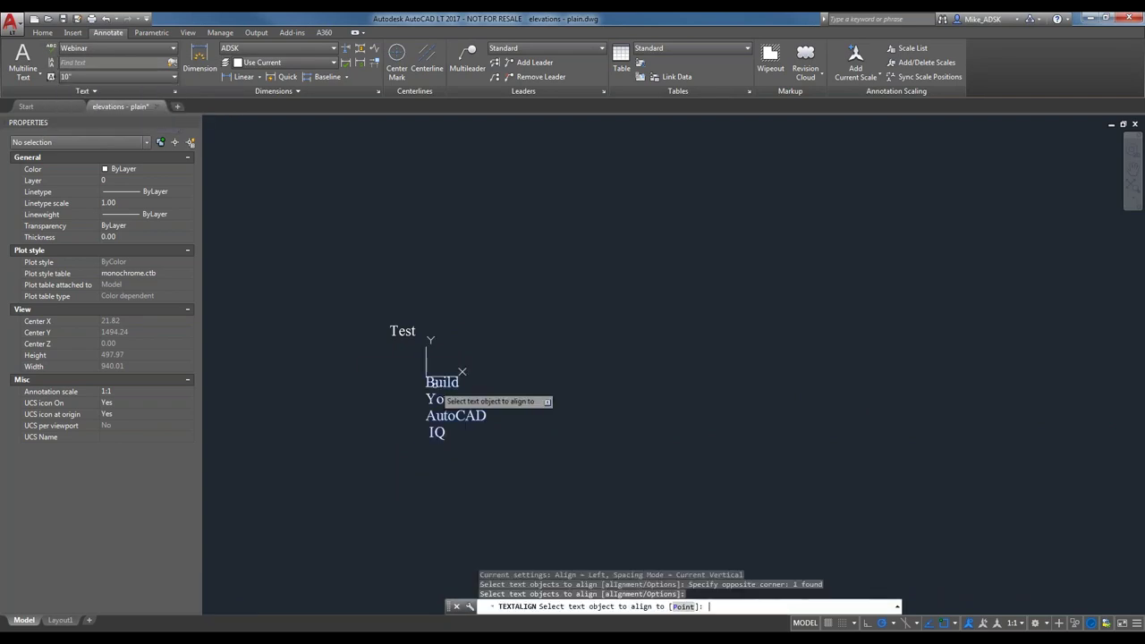
click(401, 330)
click(400, 329)
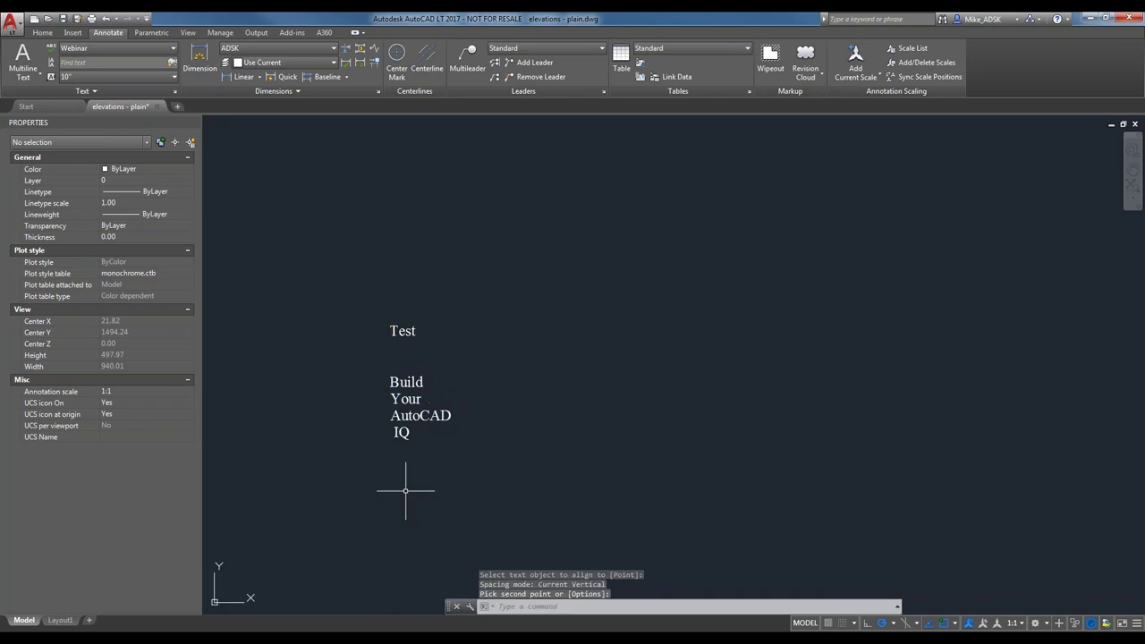
click(83, 90)
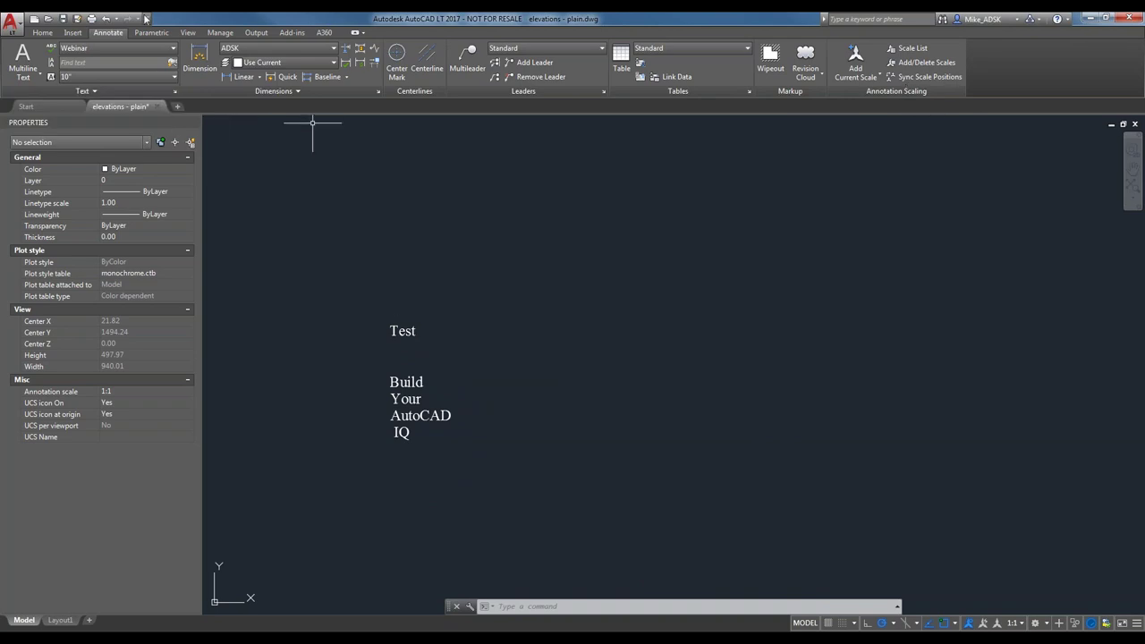
key(Escape)
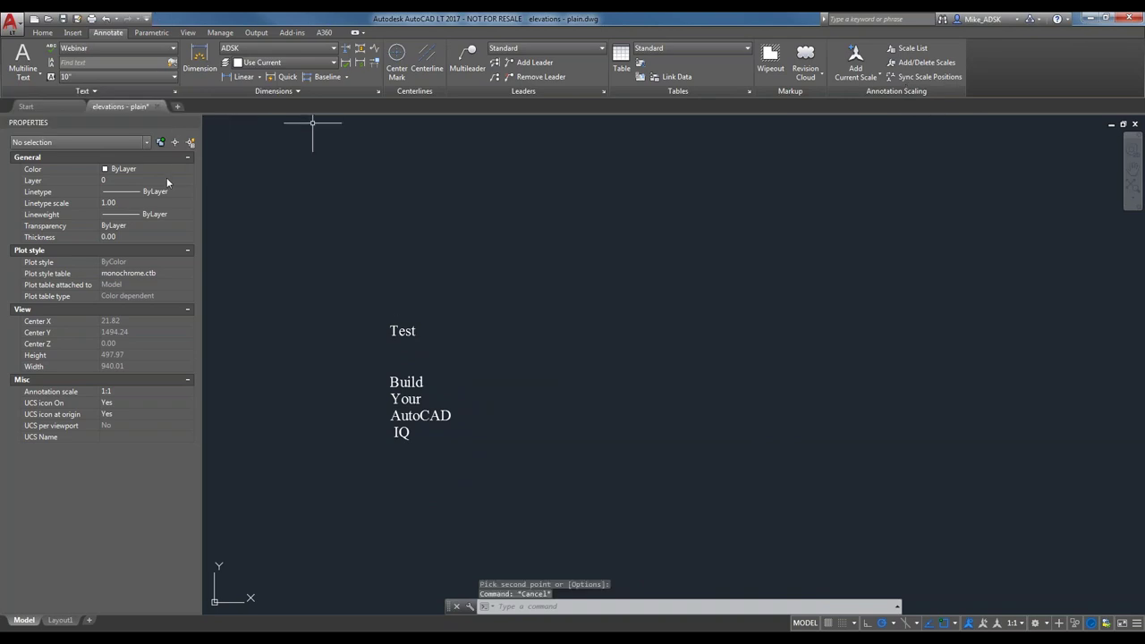
Step: Pan and zoom until the upper building elevation with its window rows fills the view
middle_drag(697, 251, 594, 318)
click(134, 47)
click(532, 207)
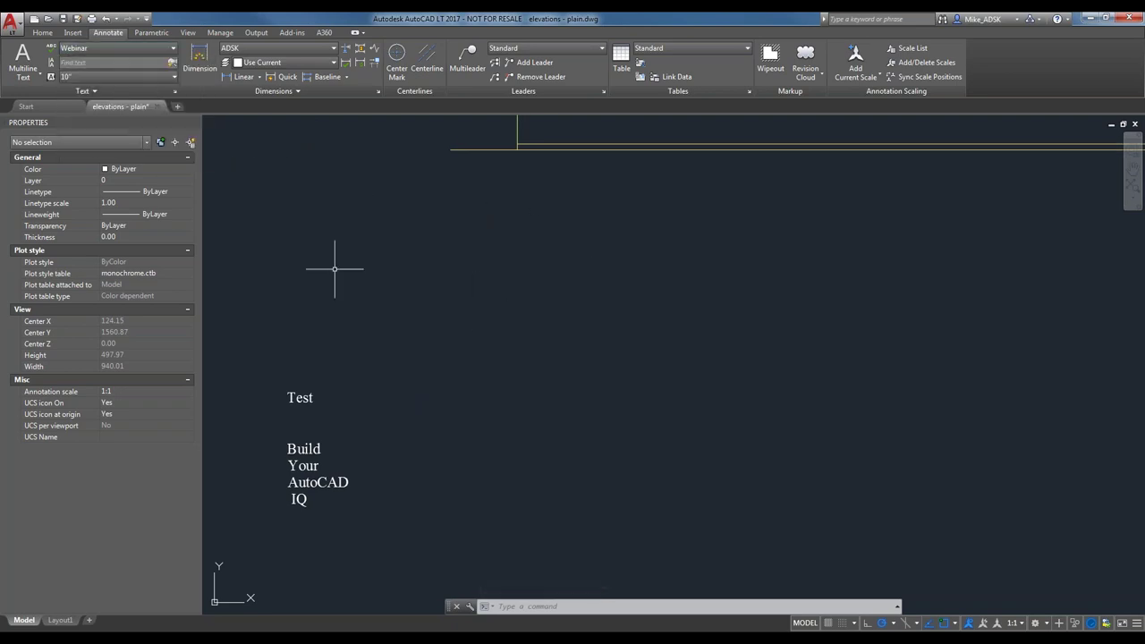
scroll(336, 268, down, 2)
middle_drag(540, 218, 439, 409)
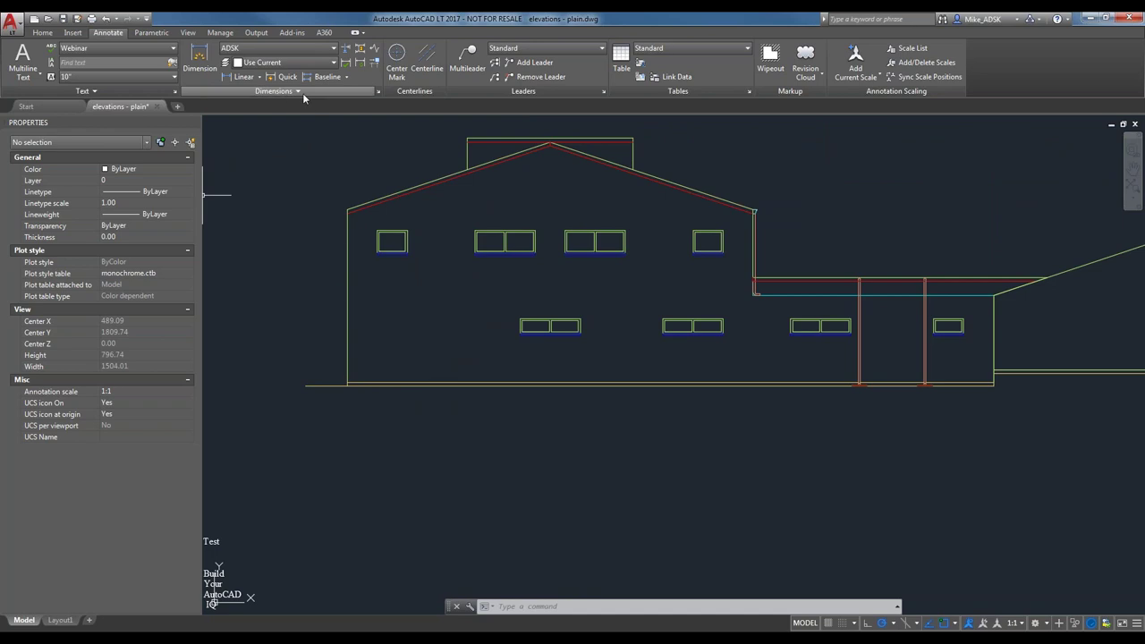
scroll(535, 548, down, 2)
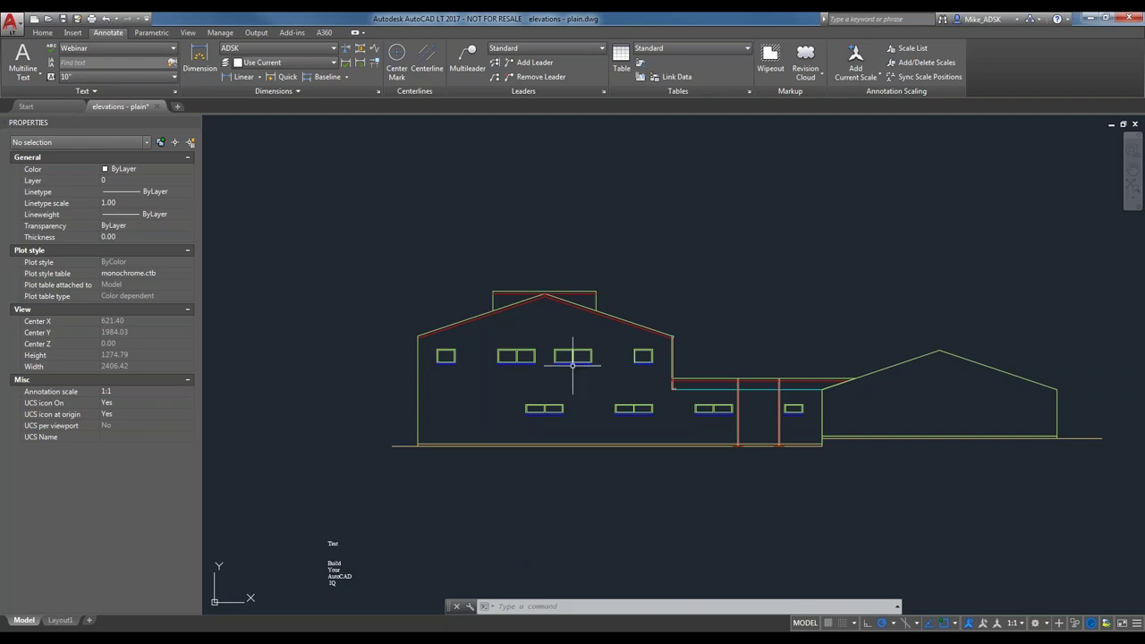
scroll(536, 238, up, 2)
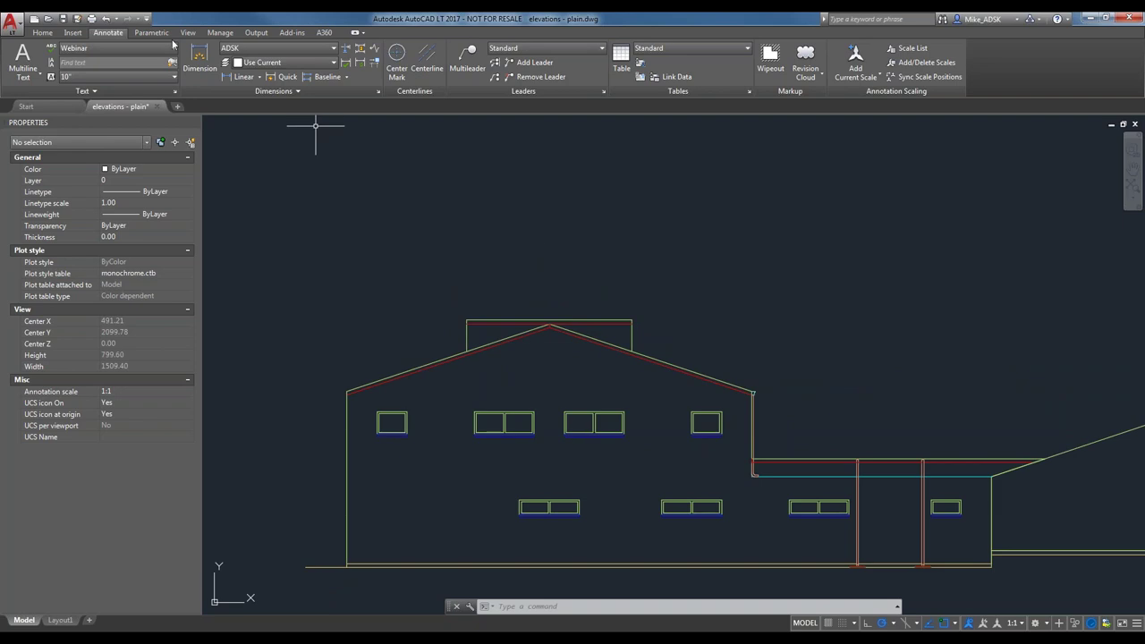
click(106, 48)
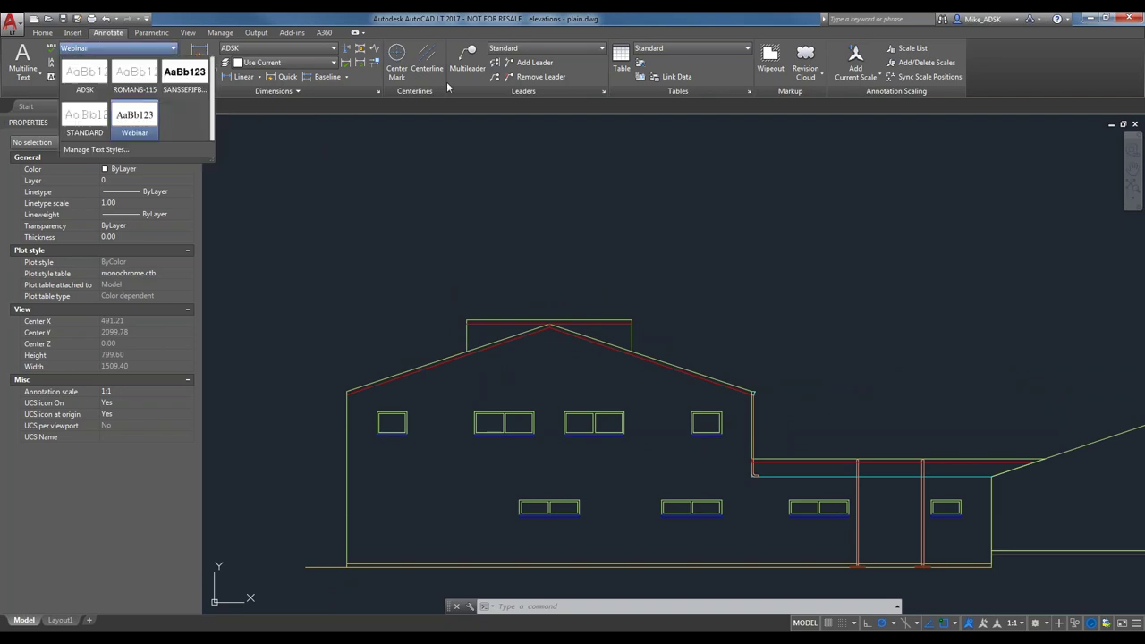
Step: Open the Dimension Style Manager, keep all styles listed, and start a new style from ADSK
click(279, 47)
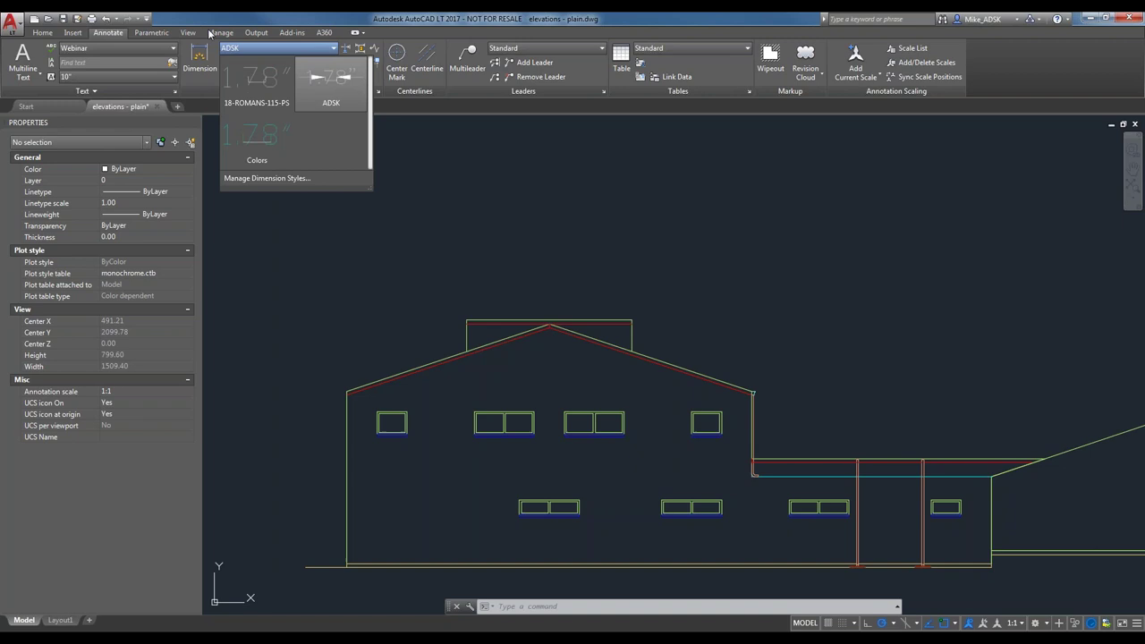
click(260, 181)
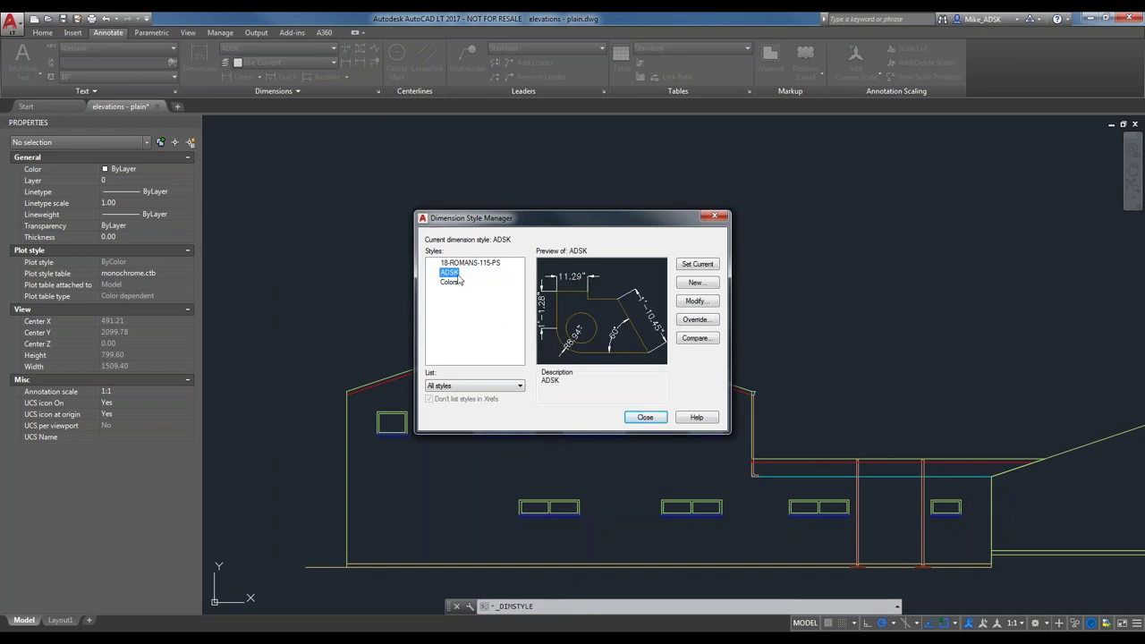
click(481, 386)
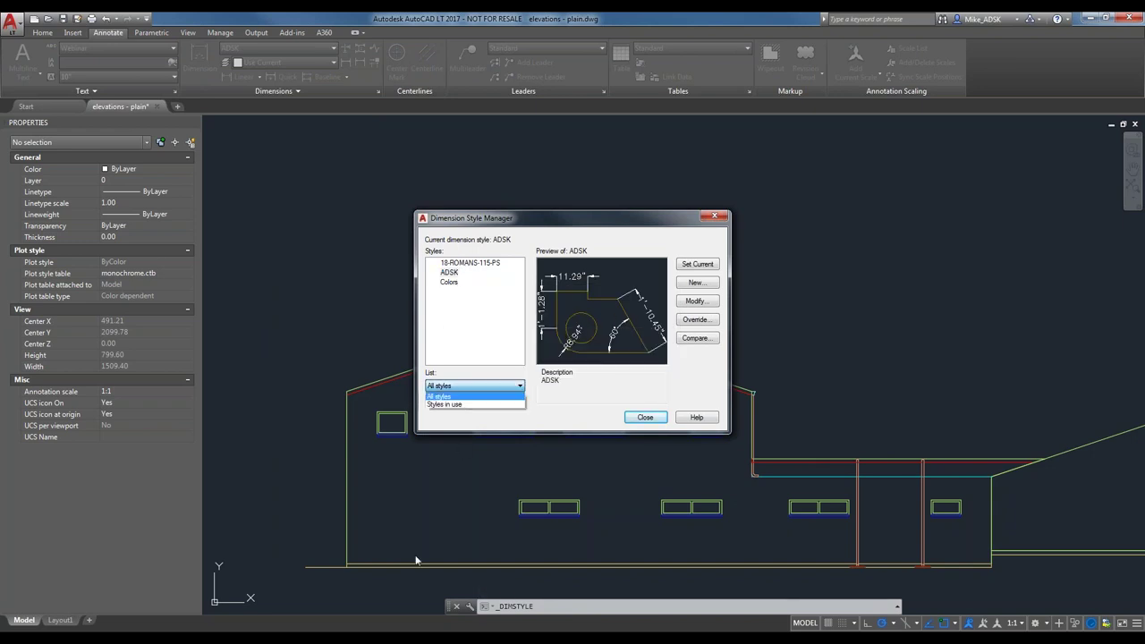
click(479, 397)
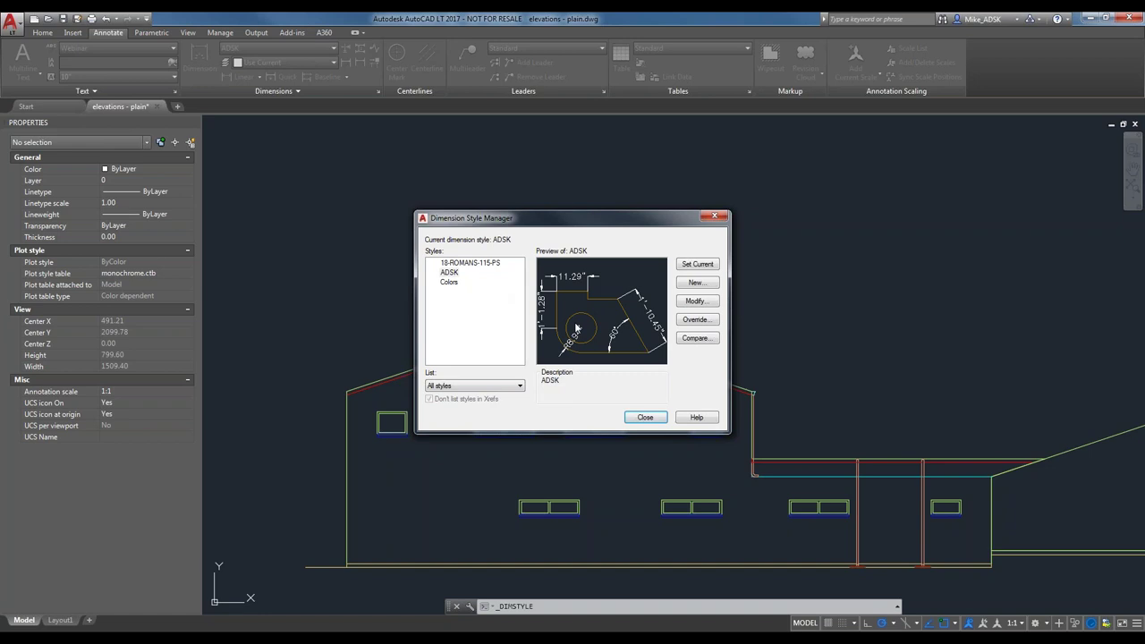
click(696, 283)
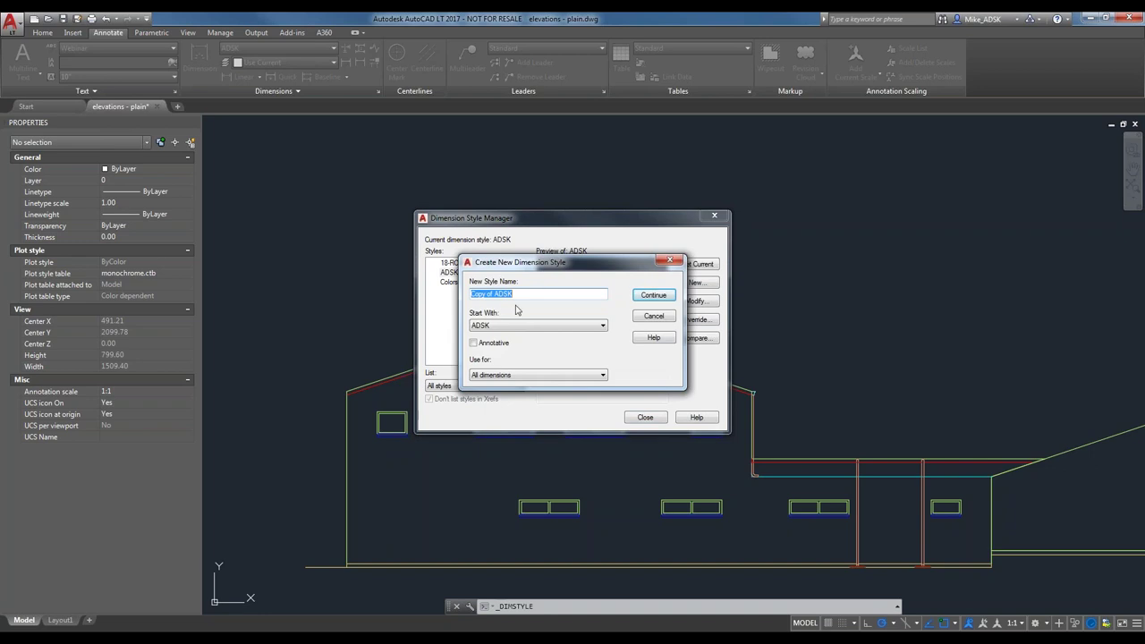
Step: Name the new style 'Webinar', starting with ADSK and used for all dimensions, then continue
text(Webinar)
click(530, 325)
click(528, 343)
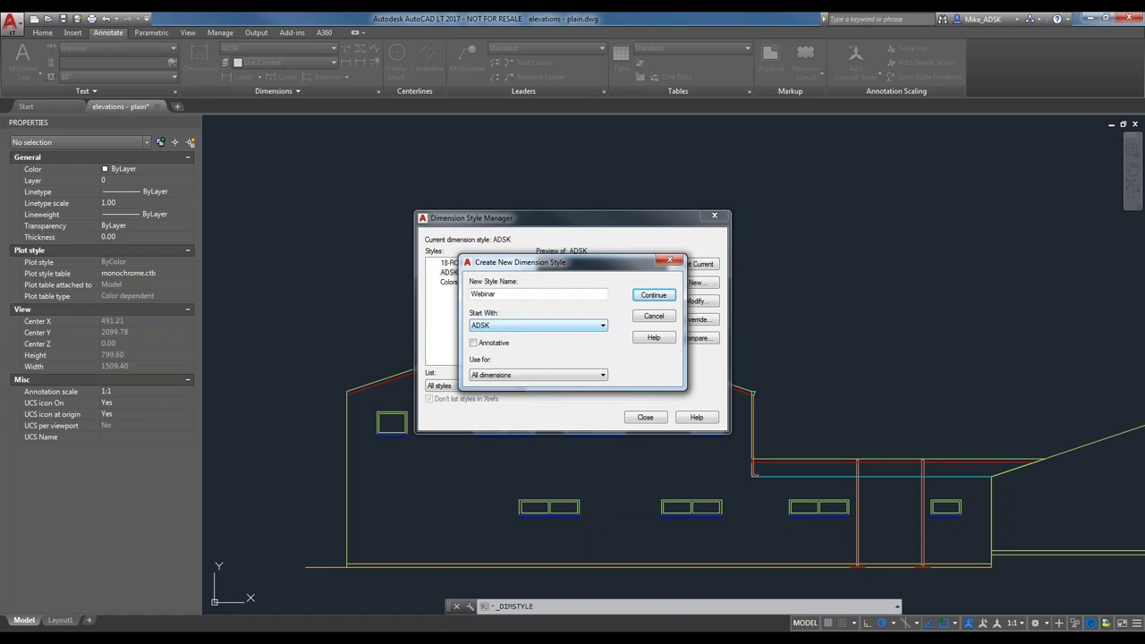
click(536, 313)
drag(536, 262, 570, 283)
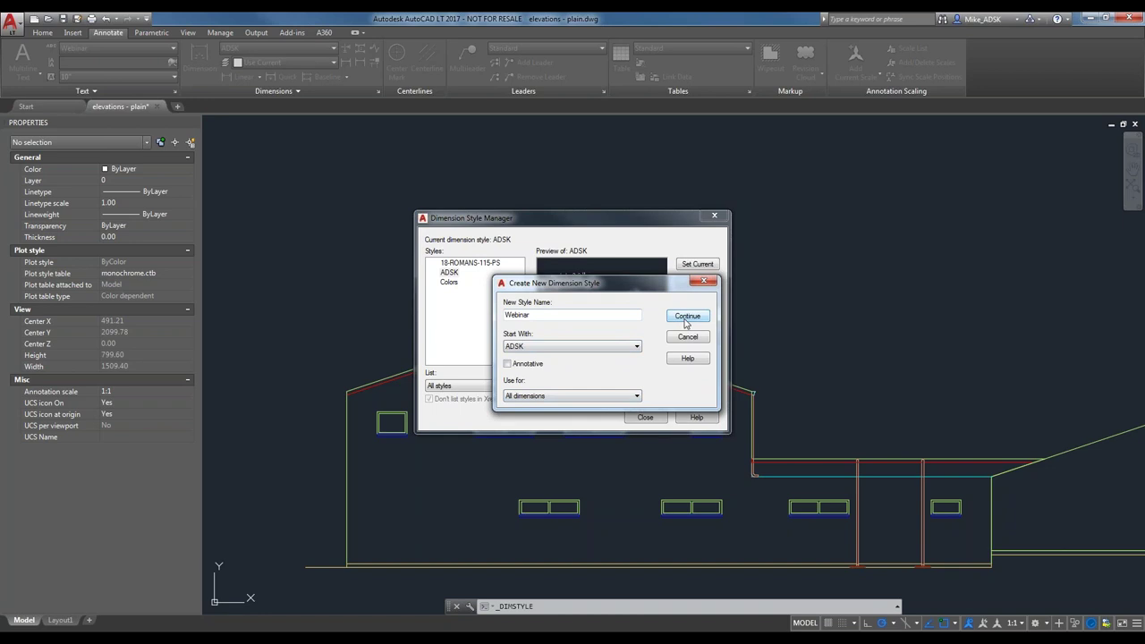
click(637, 396)
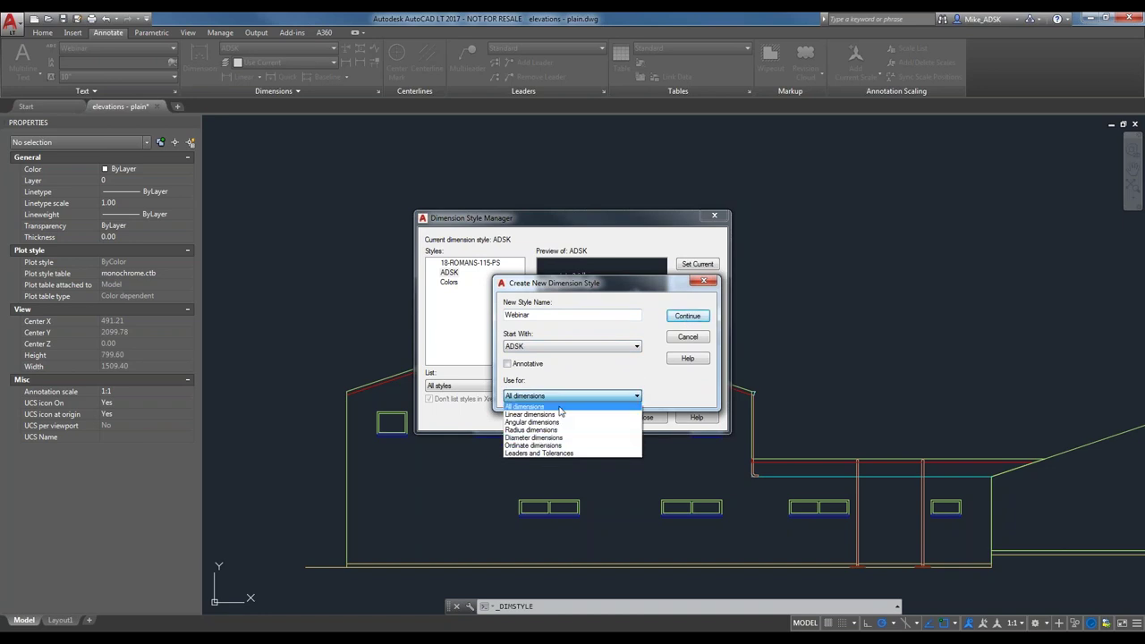
click(592, 394)
click(680, 322)
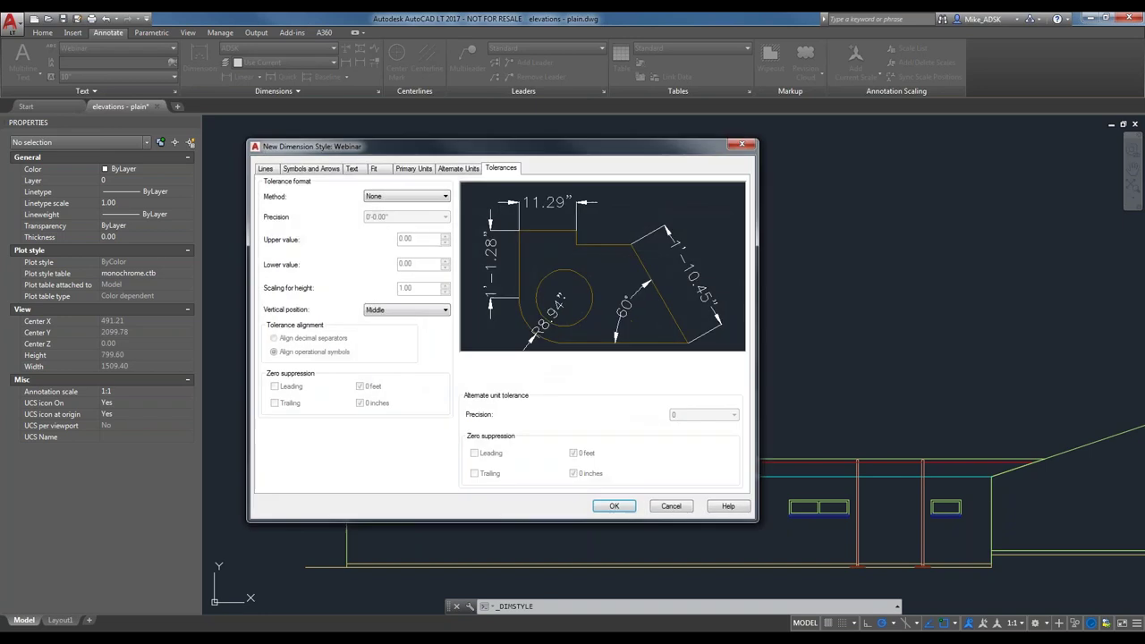
Step: Move the Webinar style dialog aside and show its Lines settings
drag(518, 148, 602, 141)
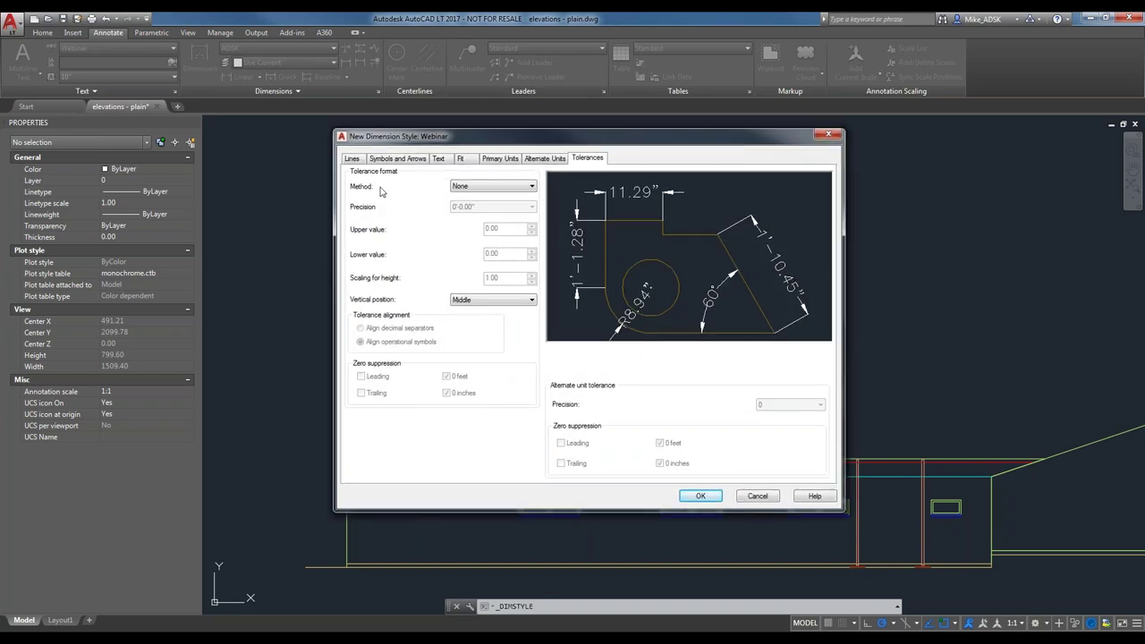
click(354, 160)
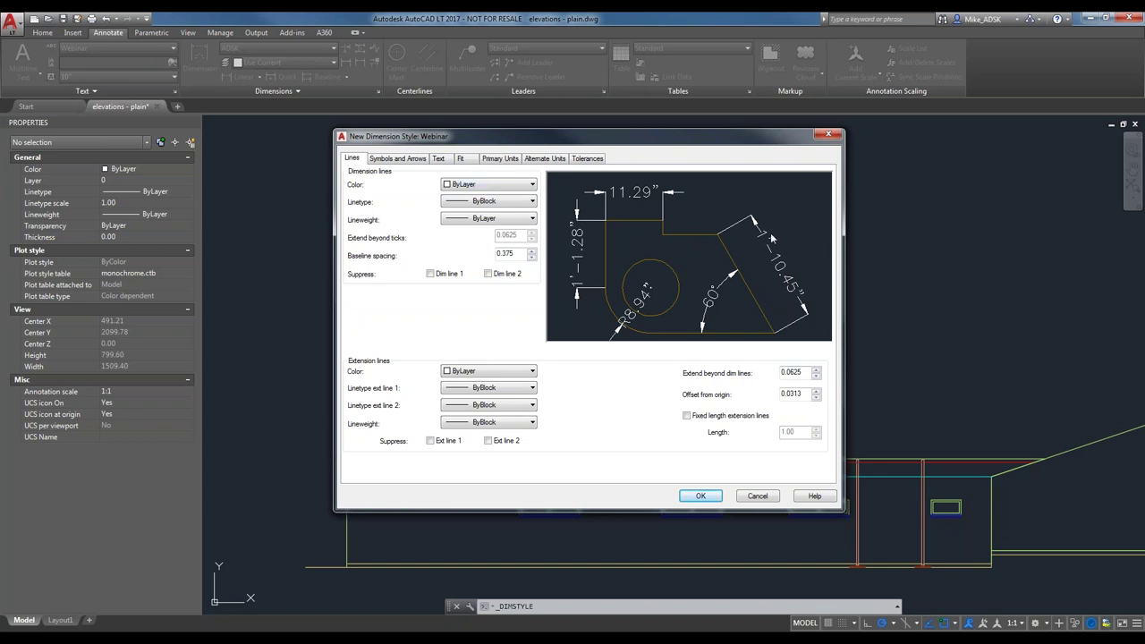
click(501, 184)
click(474, 216)
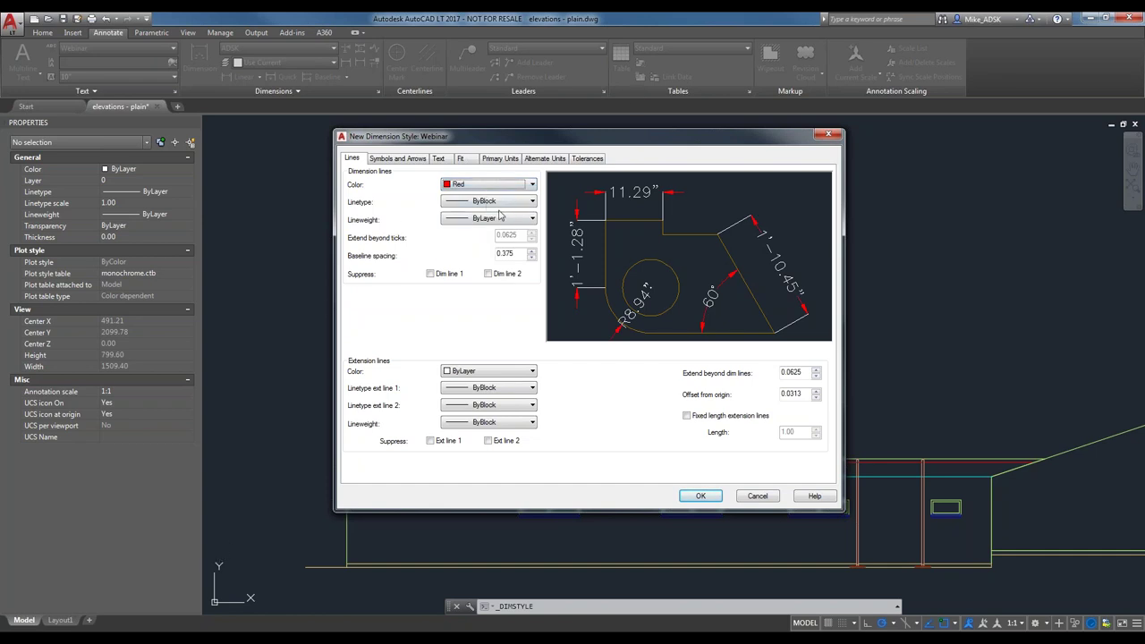
click(507, 222)
click(488, 482)
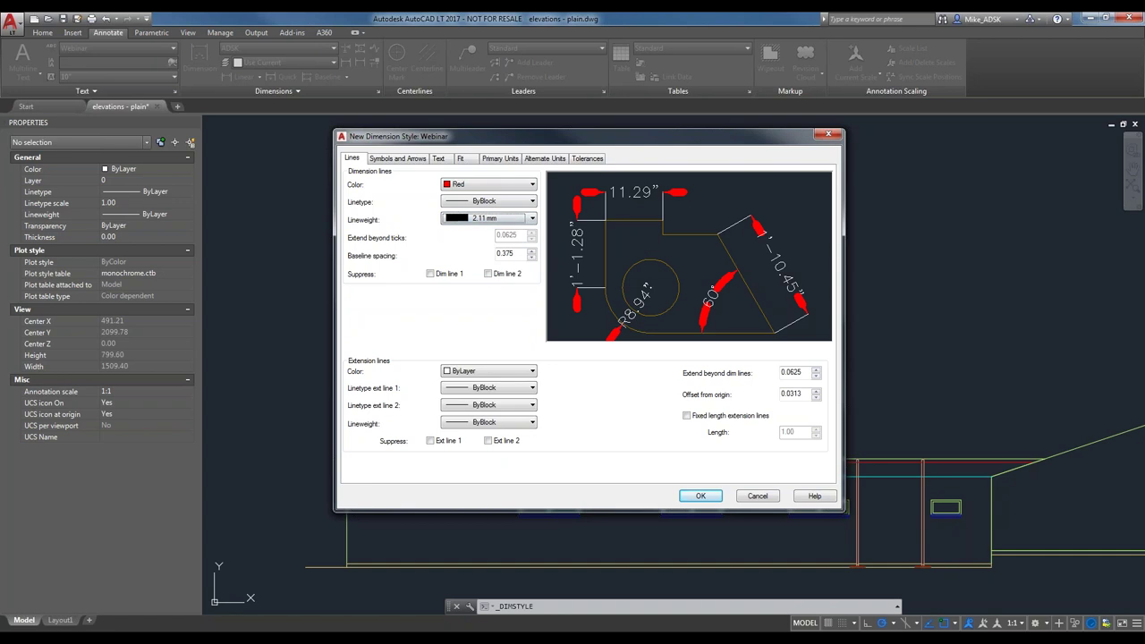
click(507, 220)
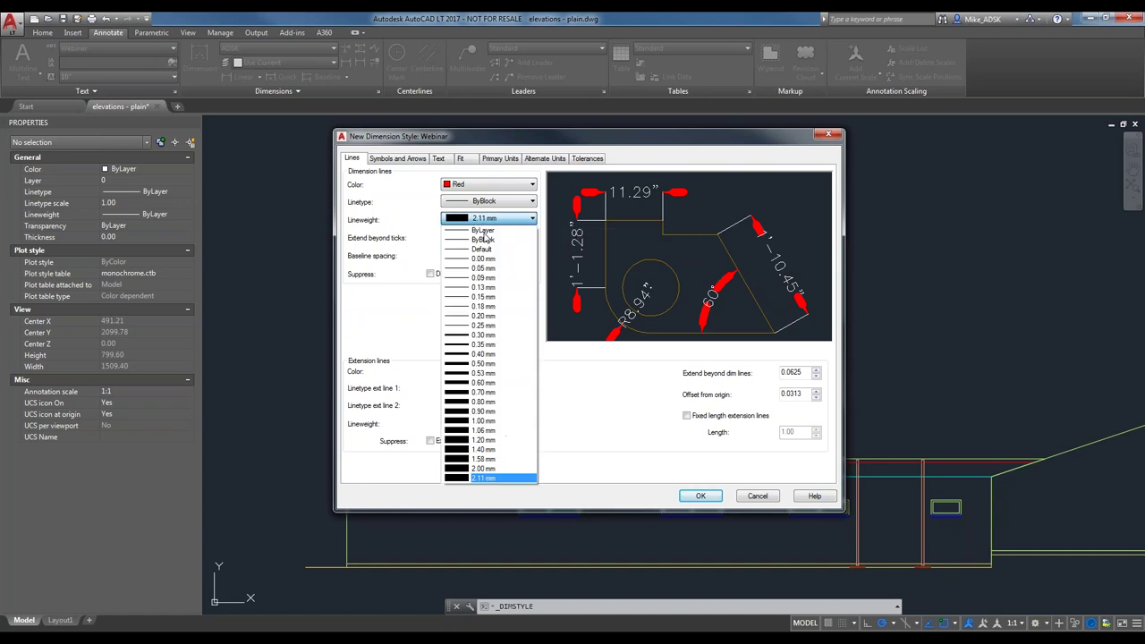
click(483, 240)
click(501, 185)
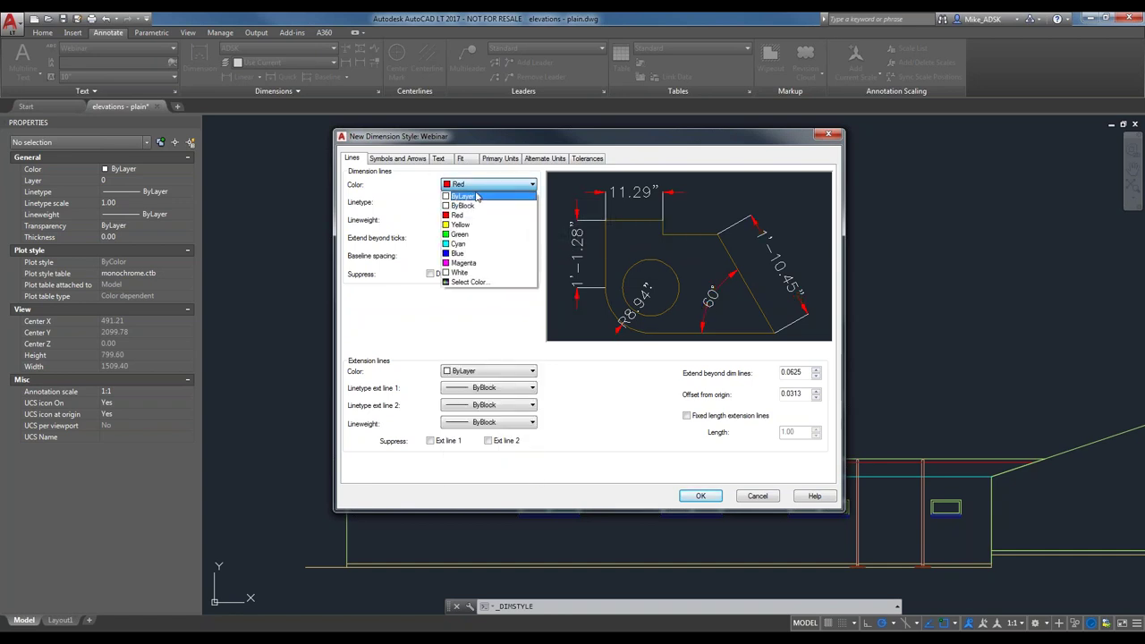
click(464, 196)
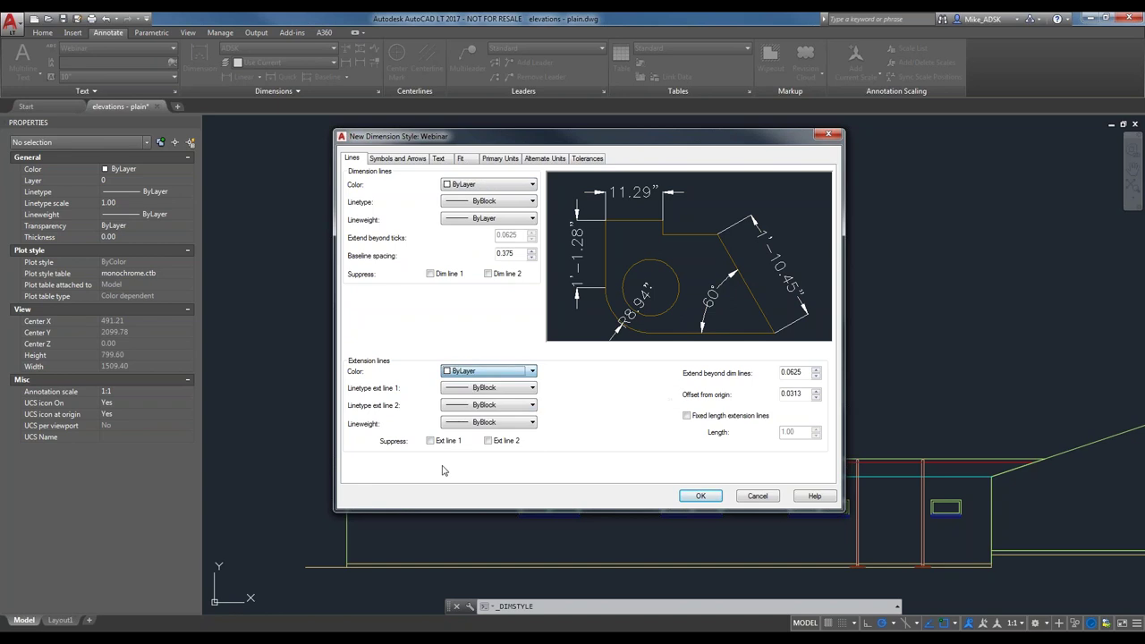
click(429, 441)
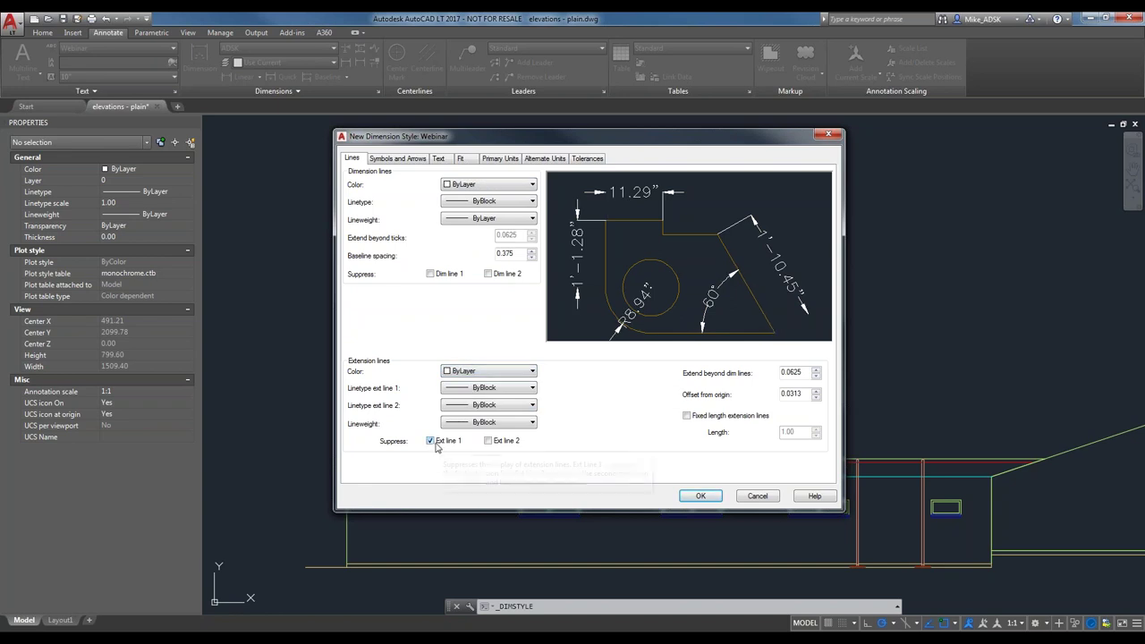
click(431, 441)
click(488, 441)
click(503, 441)
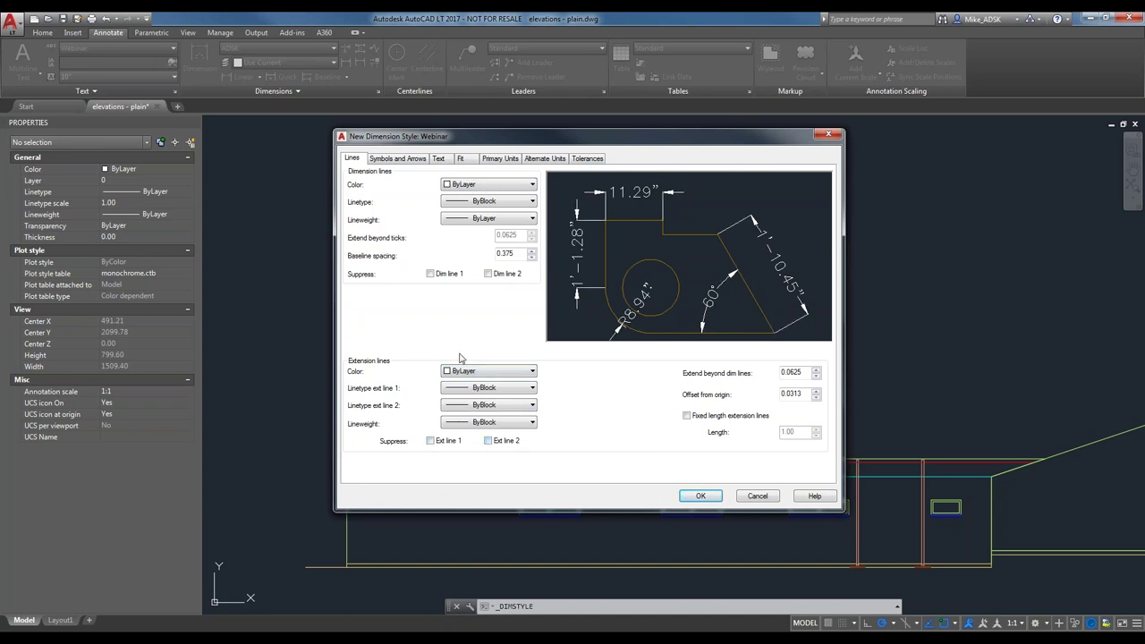
click(432, 275)
click(432, 276)
click(489, 275)
click(432, 274)
click(431, 441)
click(489, 441)
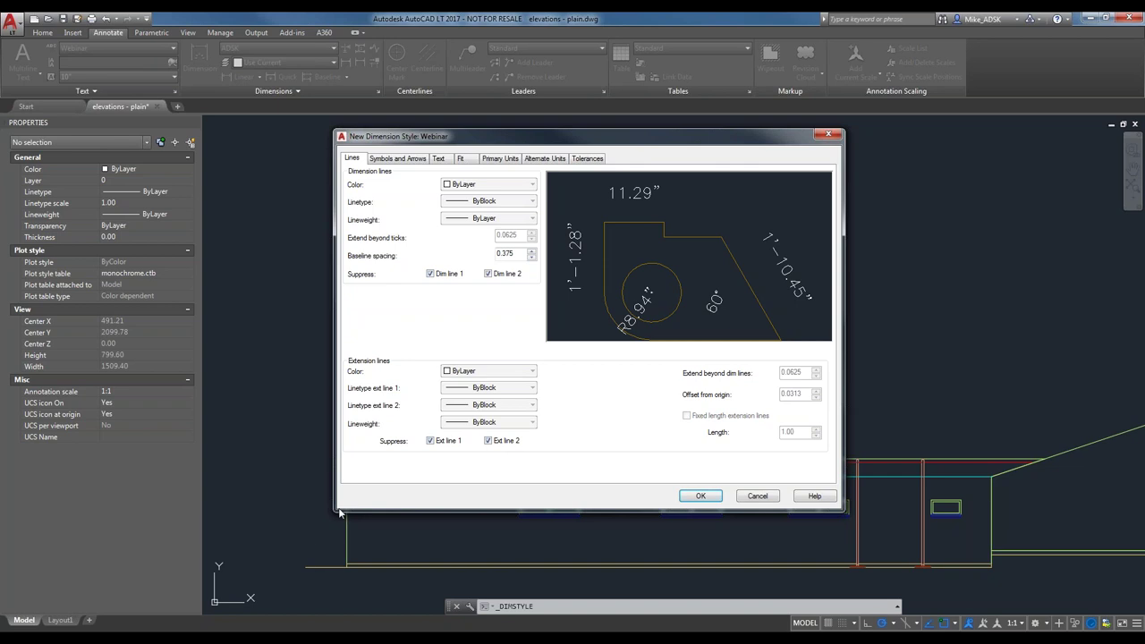
click(488, 440)
click(431, 273)
click(488, 273)
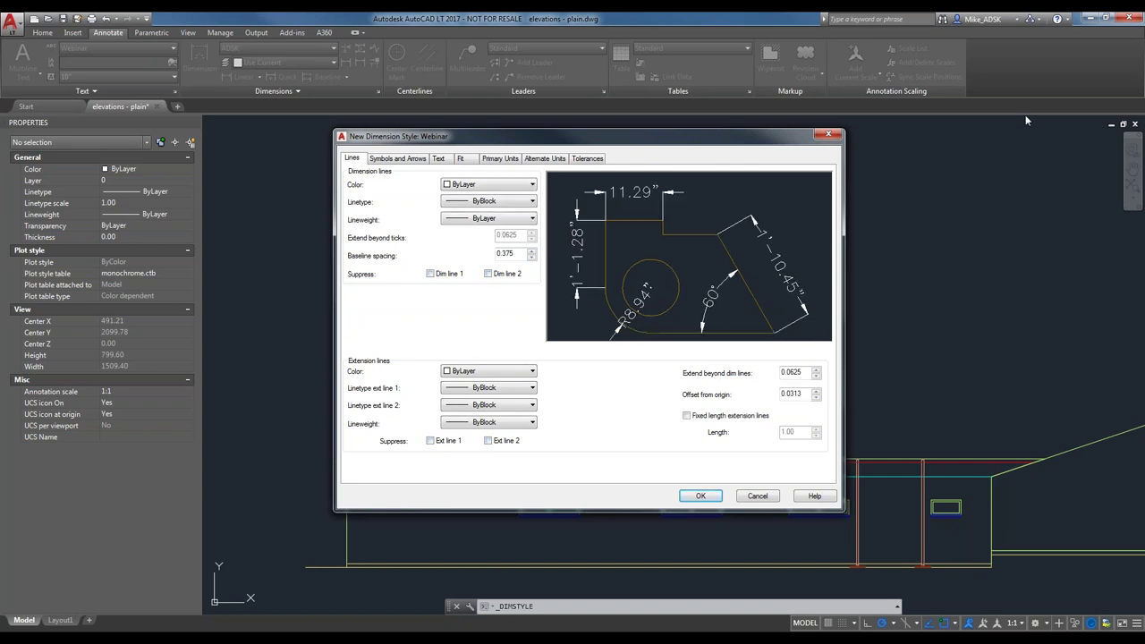
Step: Try Closed blank and Dot arrowheads, then restore Closed filled for the Webinar style
click(398, 159)
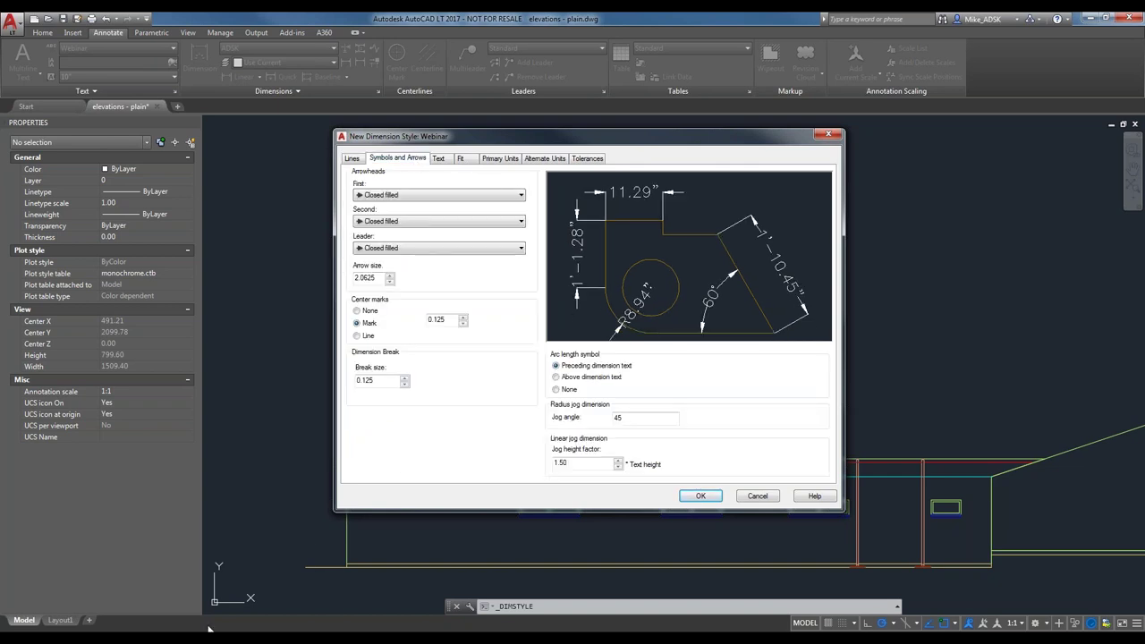
click(434, 195)
click(395, 219)
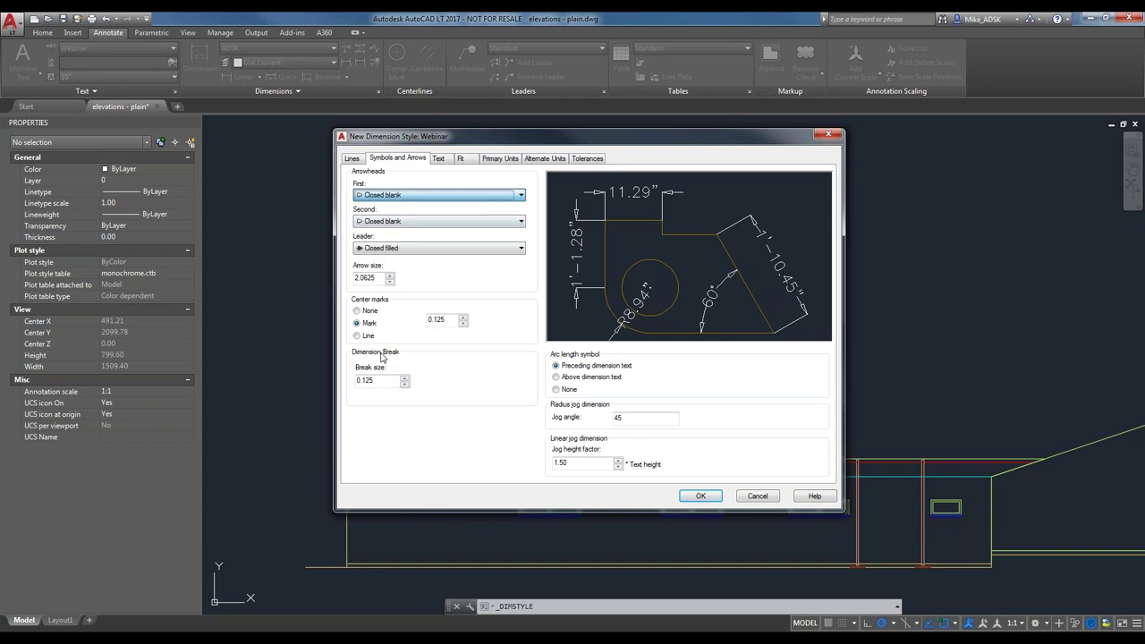
click(435, 221)
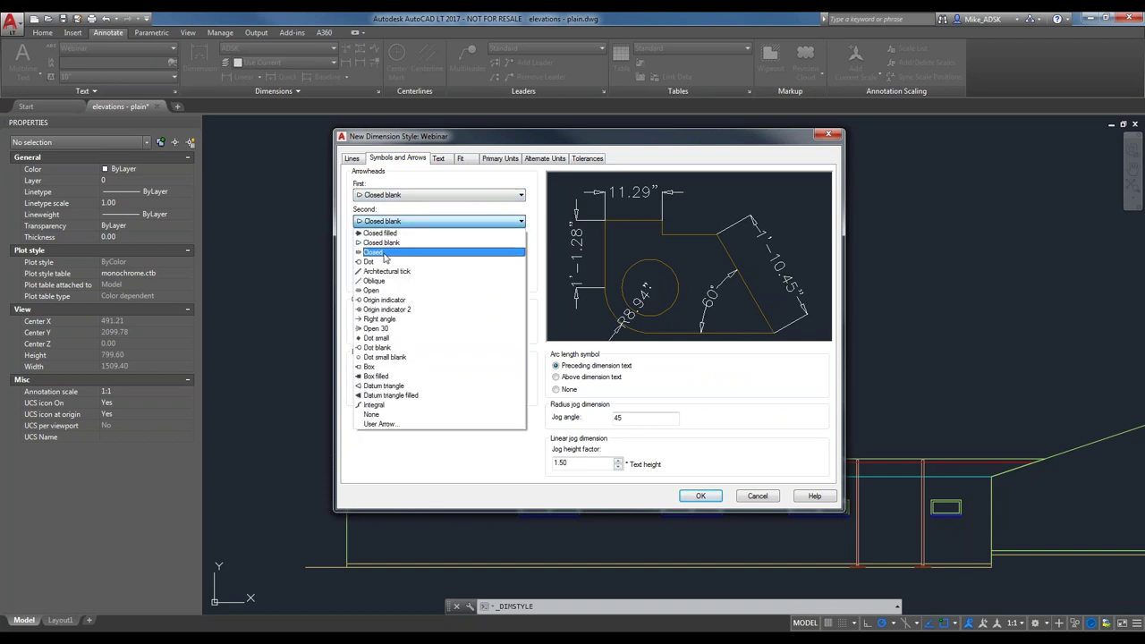
click(383, 261)
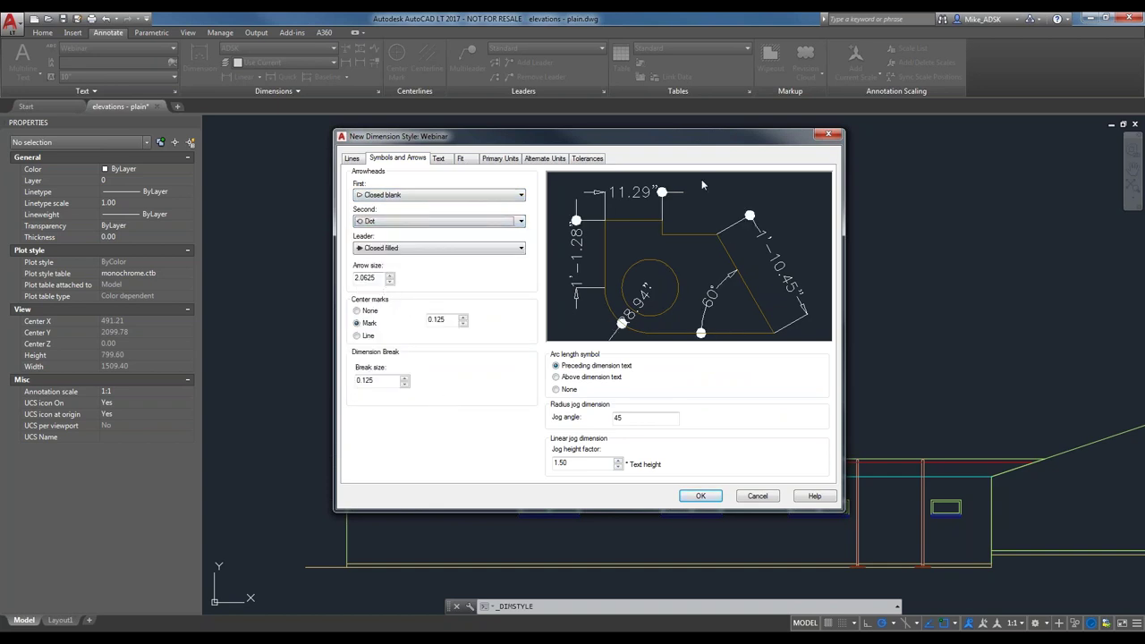
click(409, 221)
click(407, 243)
click(402, 197)
click(399, 207)
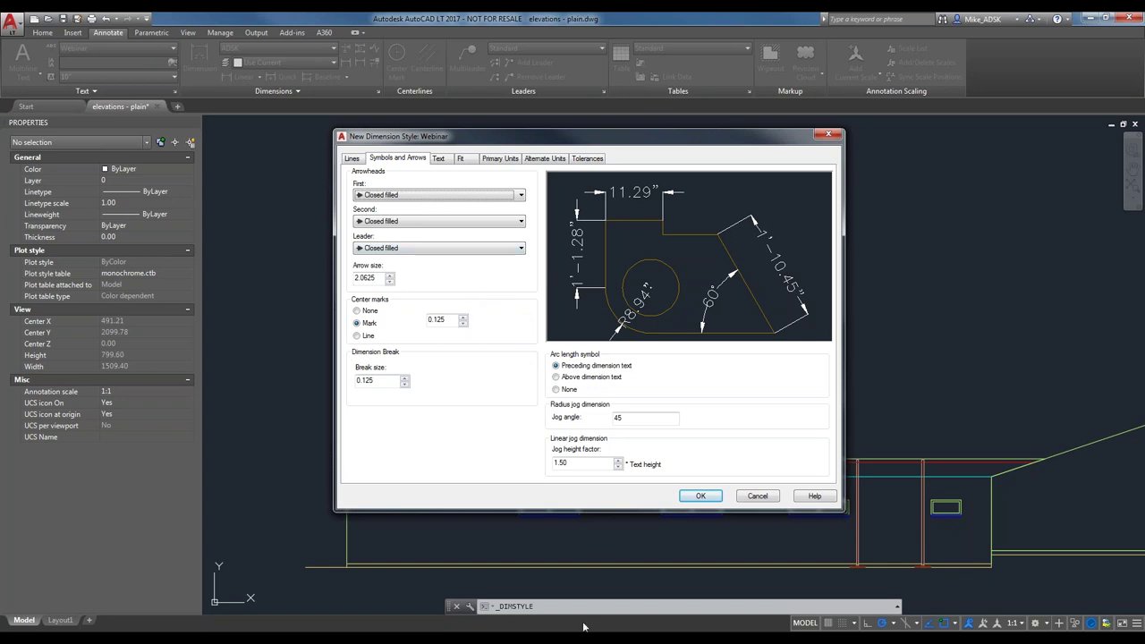
click(437, 161)
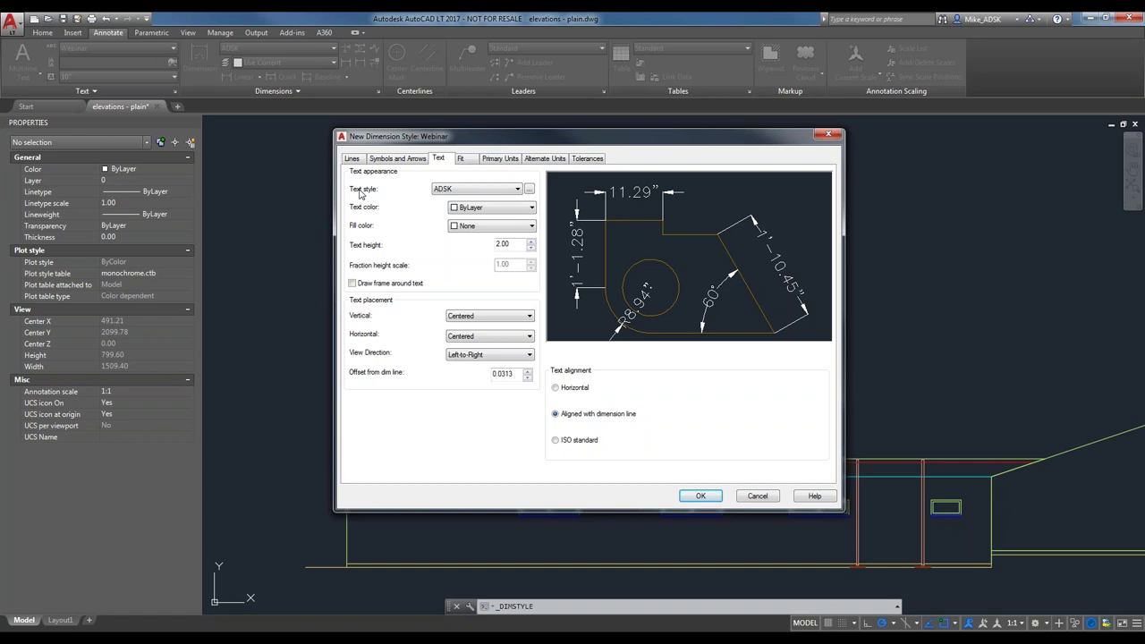
Step: Set the dimension text style to Webinar
click(475, 188)
click(465, 231)
click(474, 189)
click(466, 232)
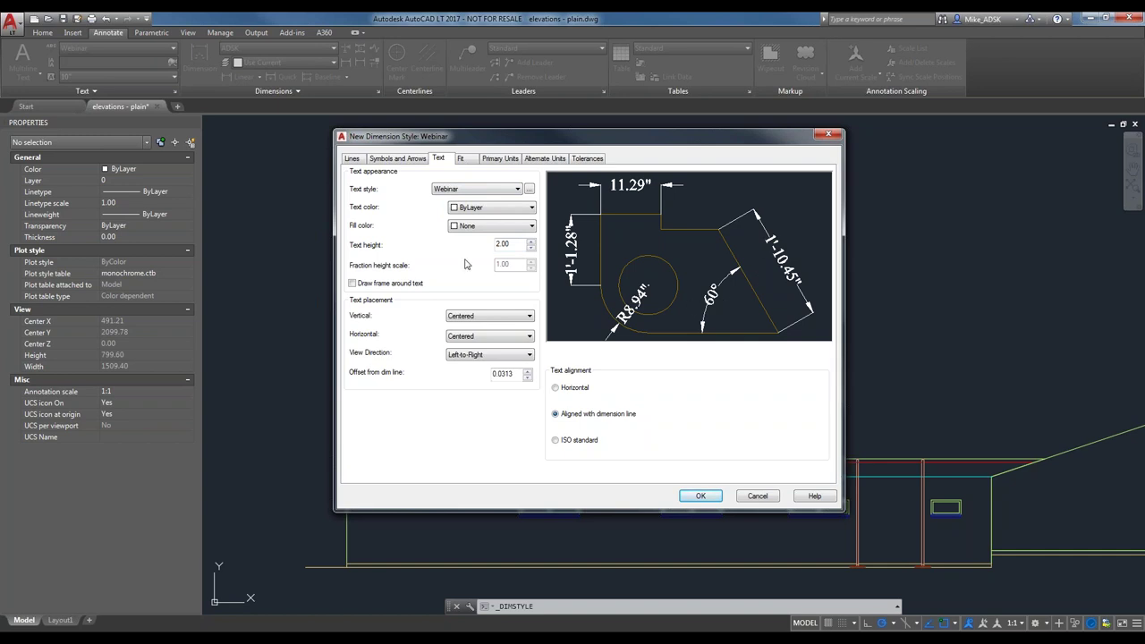
Step: Try red text colour, revert to ByLayer, and keep text height 2.00
click(489, 208)
click(464, 238)
click(492, 208)
click(484, 220)
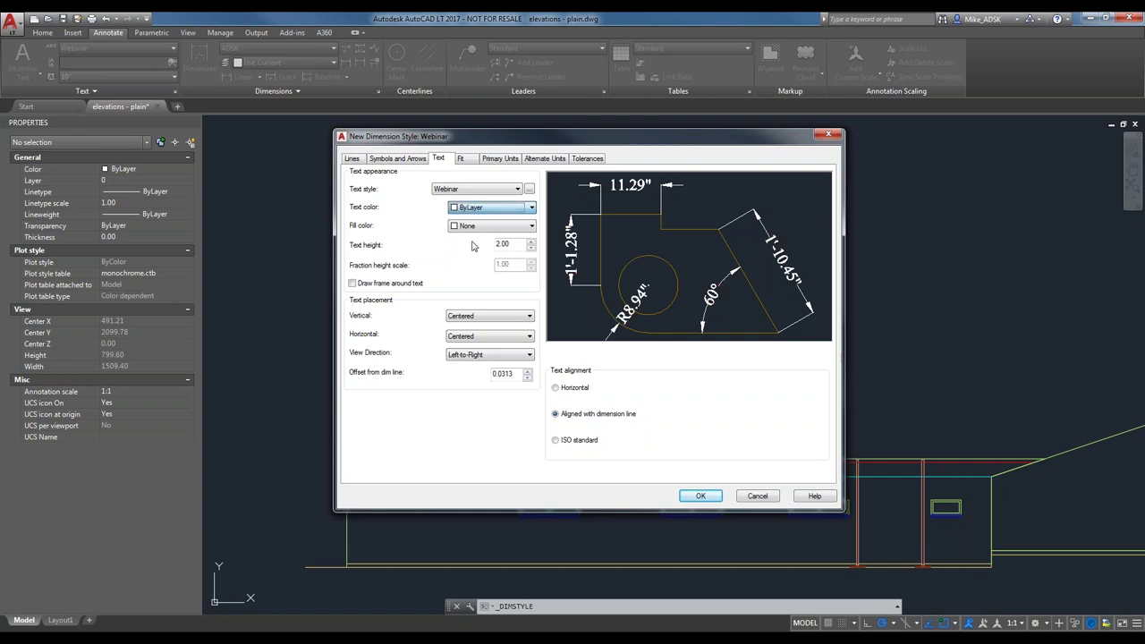
double_click(523, 243)
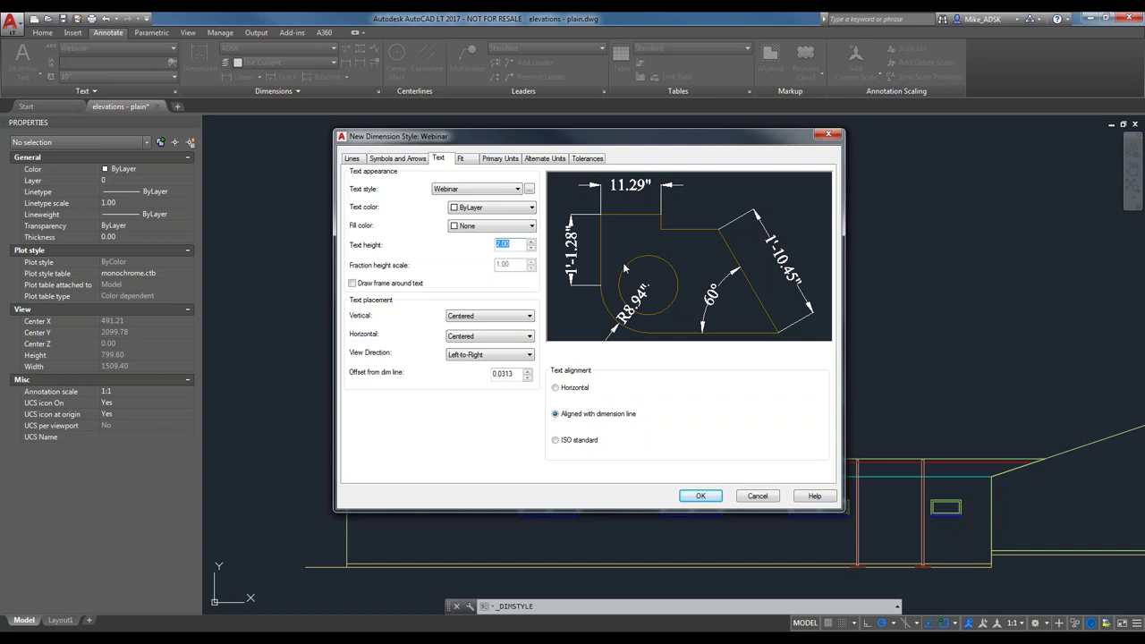
click(502, 248)
Step: Try Outside vertical text placement, then return it to Centered
click(516, 317)
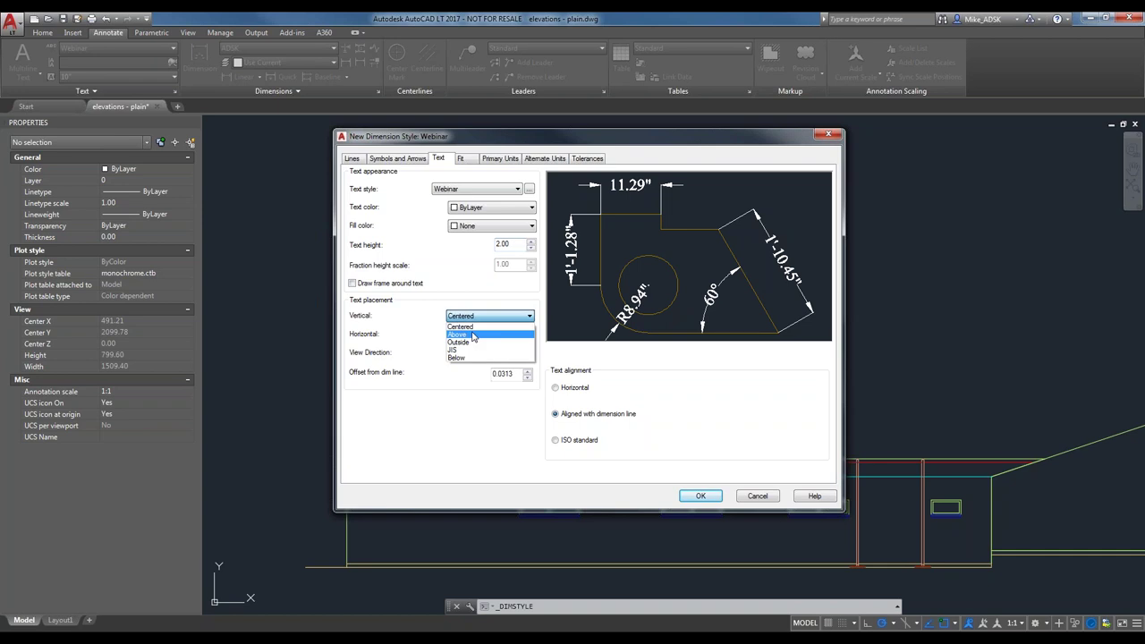
click(501, 318)
click(487, 317)
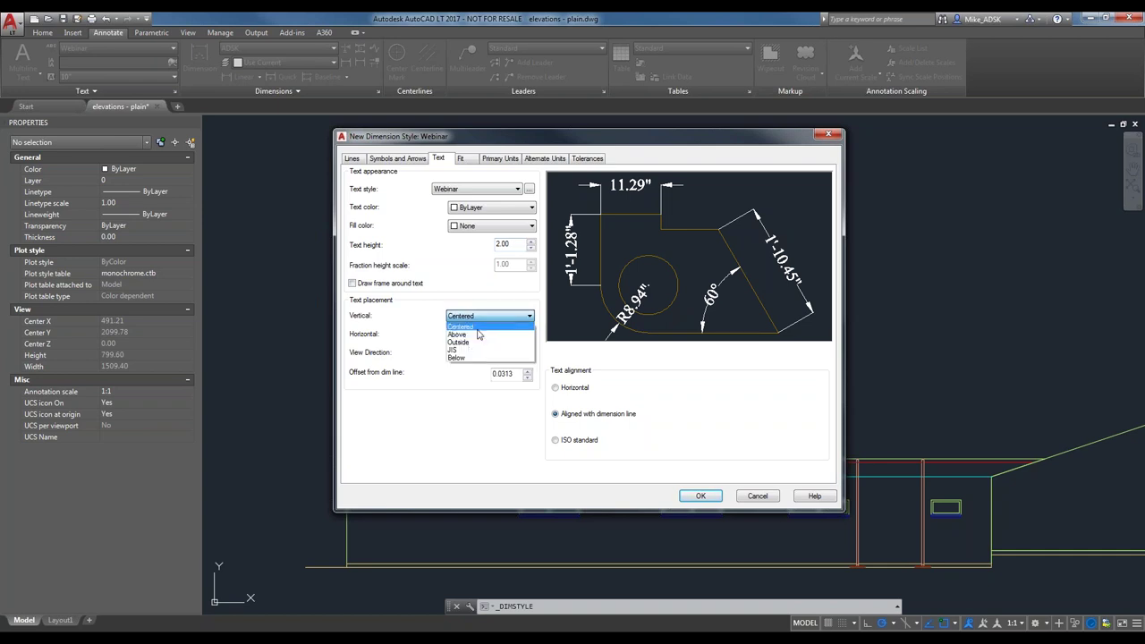
click(475, 342)
click(490, 319)
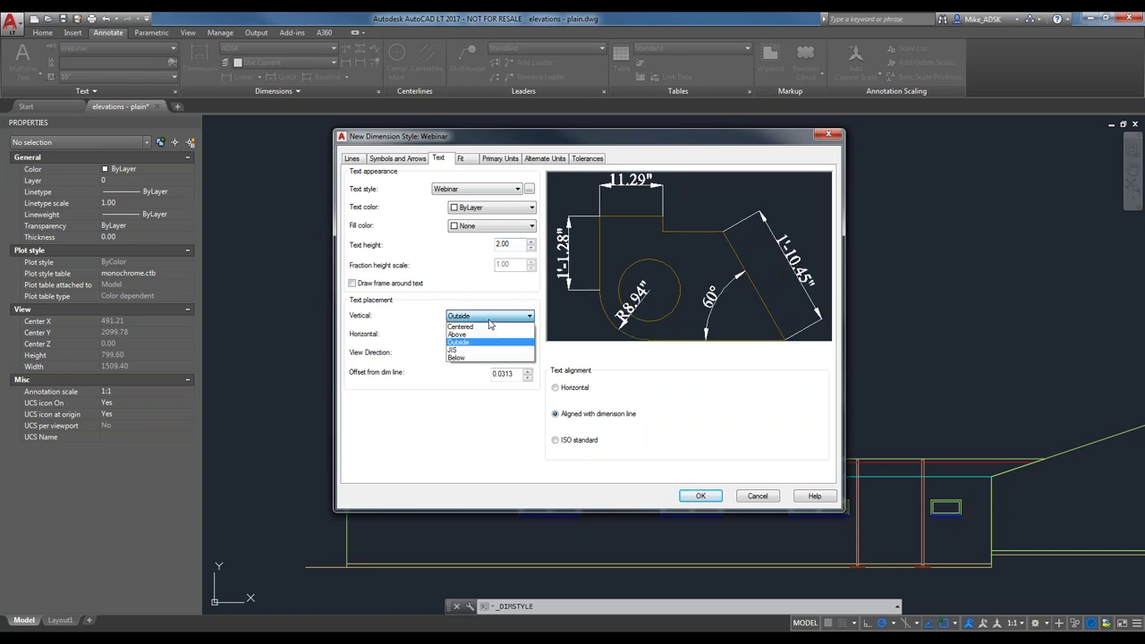
click(461, 327)
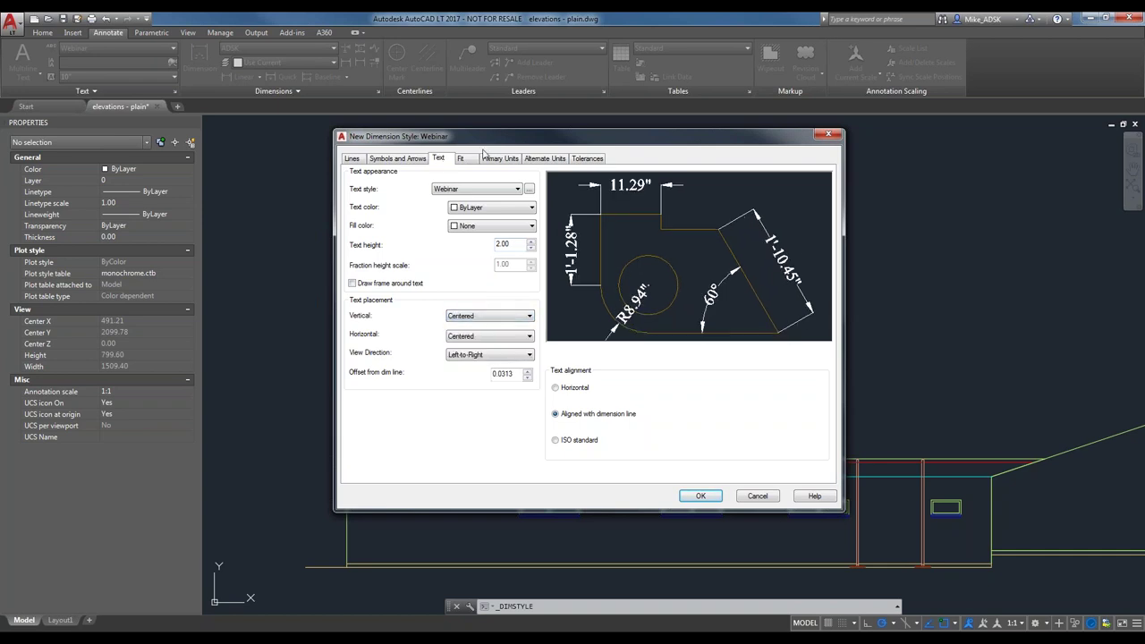
Step: Set the dimension text alignment to ISO standard
click(578, 391)
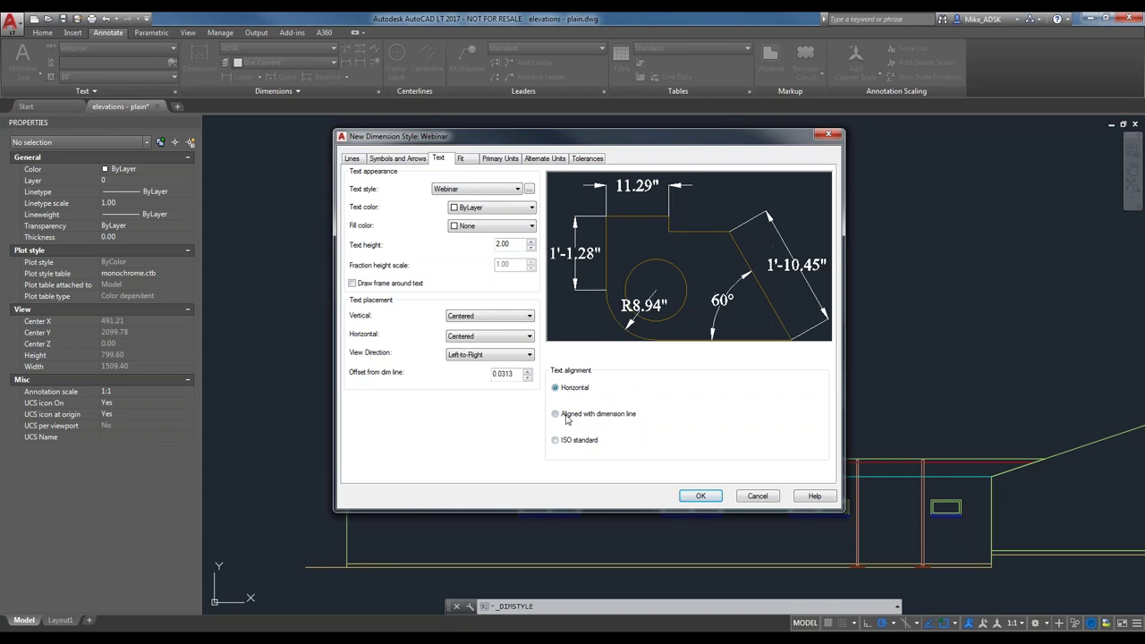
click(573, 442)
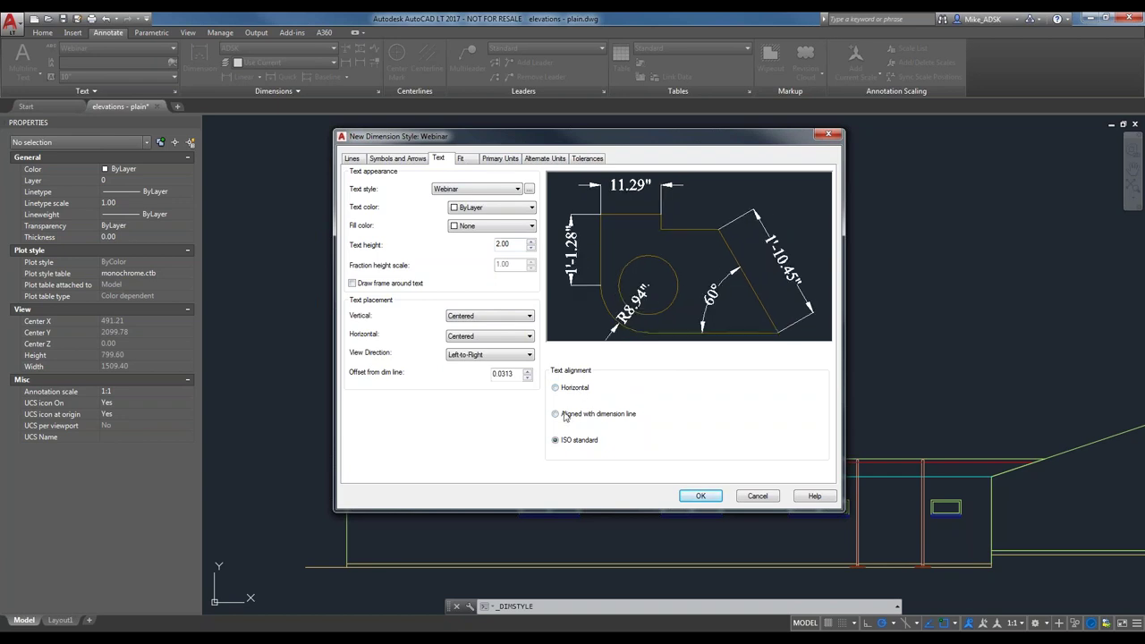
click(467, 159)
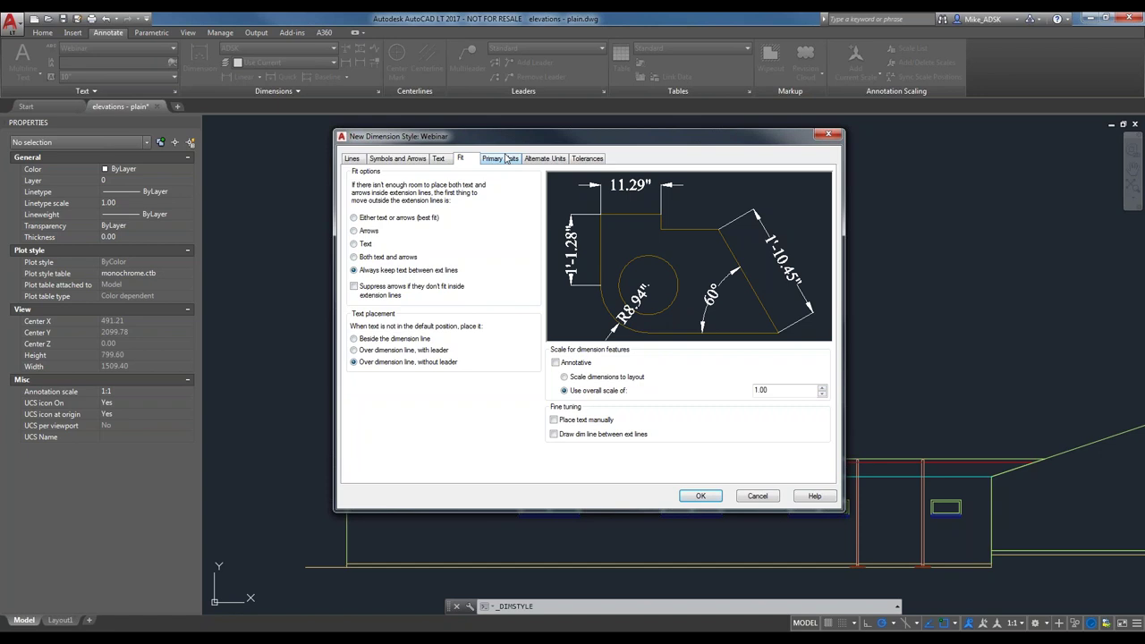
Step: Try Architectural linear unit format, then revert to Engineering at 0'-0.00" precision
click(503, 160)
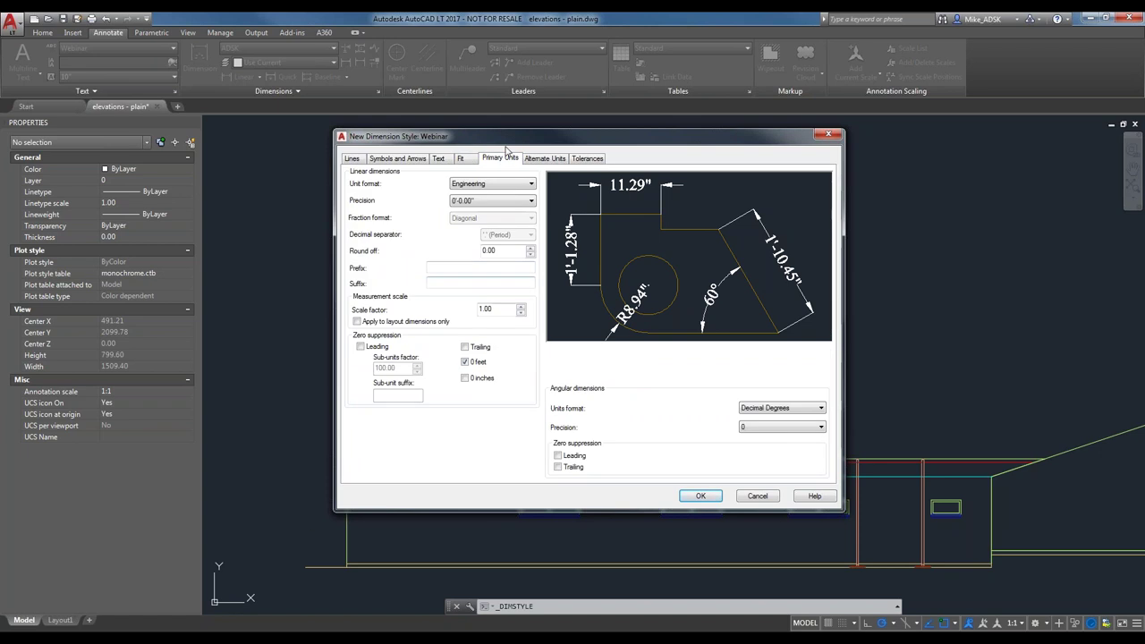
click(518, 186)
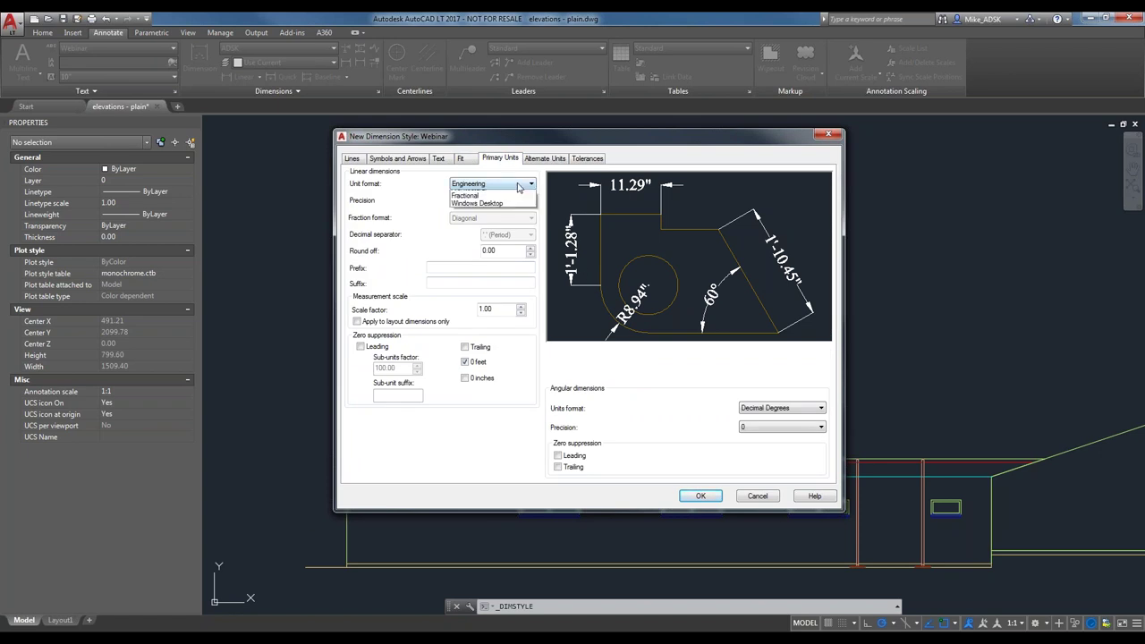
click(518, 187)
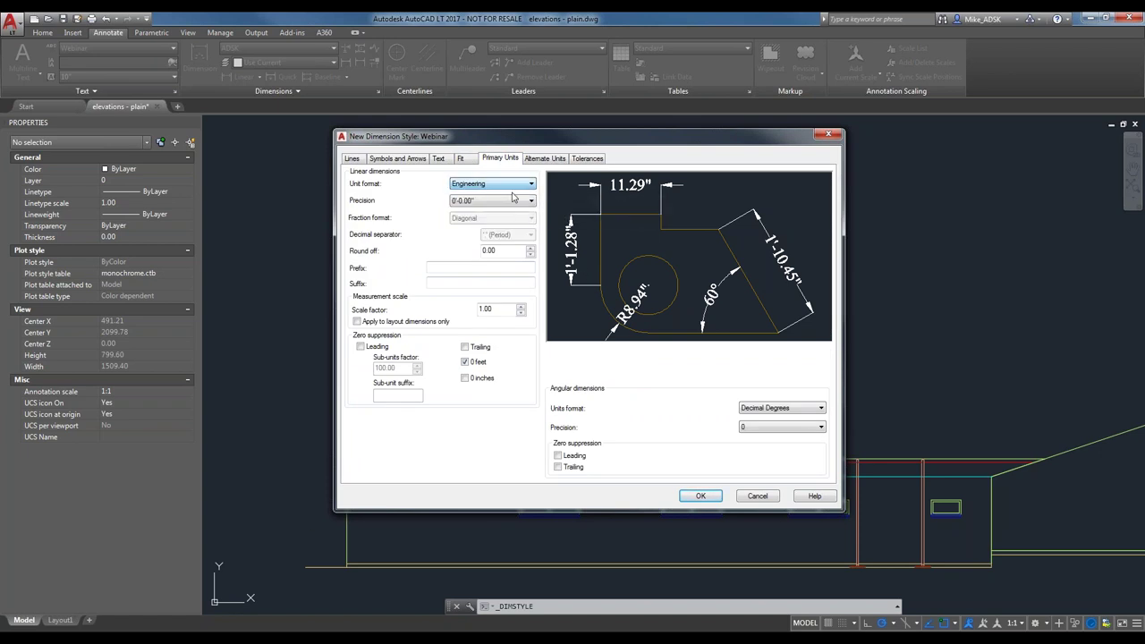
click(492, 183)
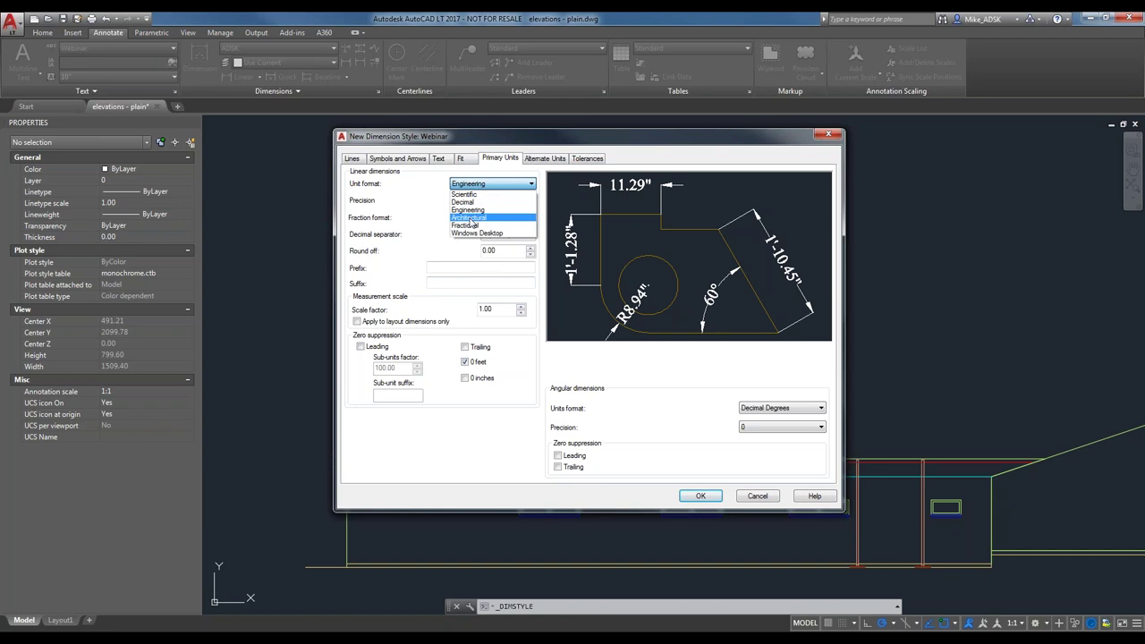
click(474, 219)
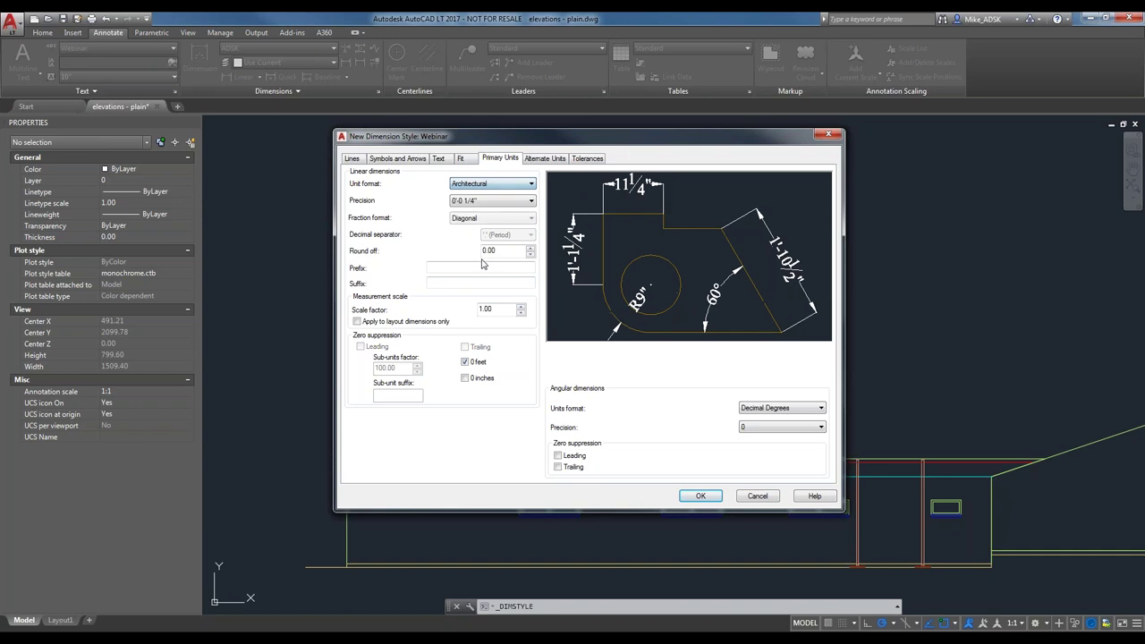
click(496, 185)
click(470, 211)
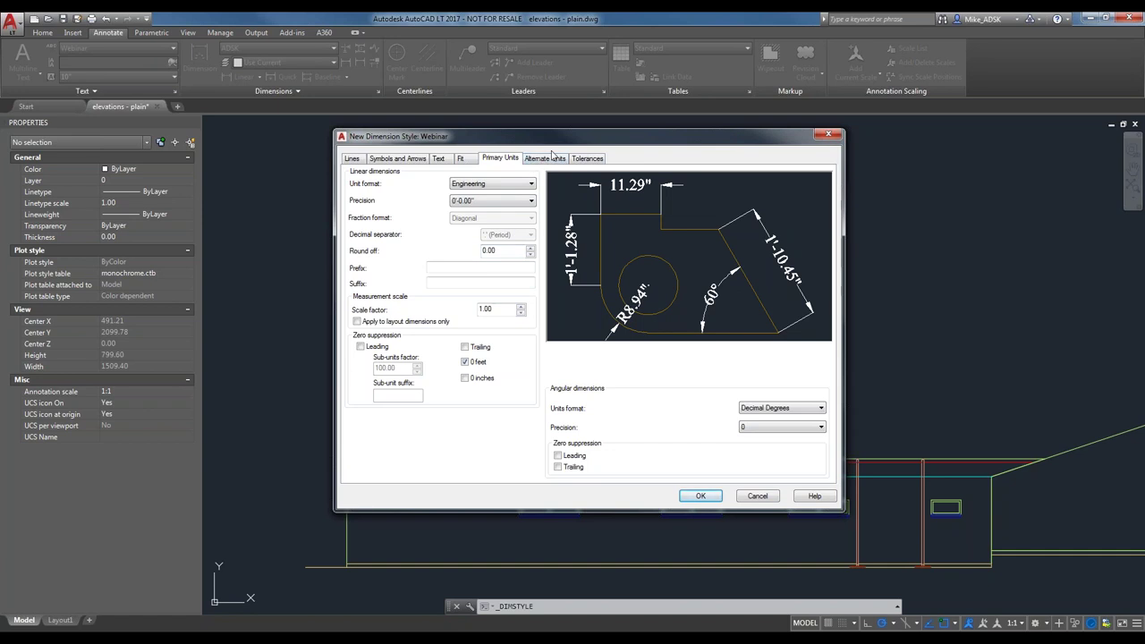
click(539, 159)
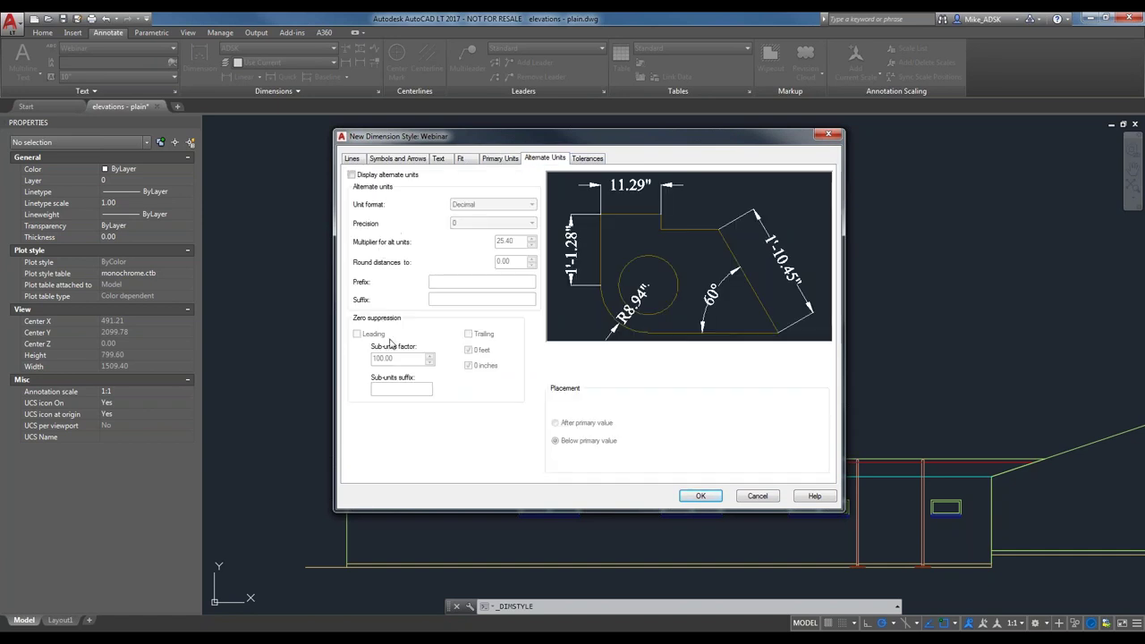
Step: Preview Architectural Stacked alternate units and placements for Webinar, then switch alternate units back off
click(501, 160)
click(540, 159)
click(352, 175)
click(506, 205)
click(488, 247)
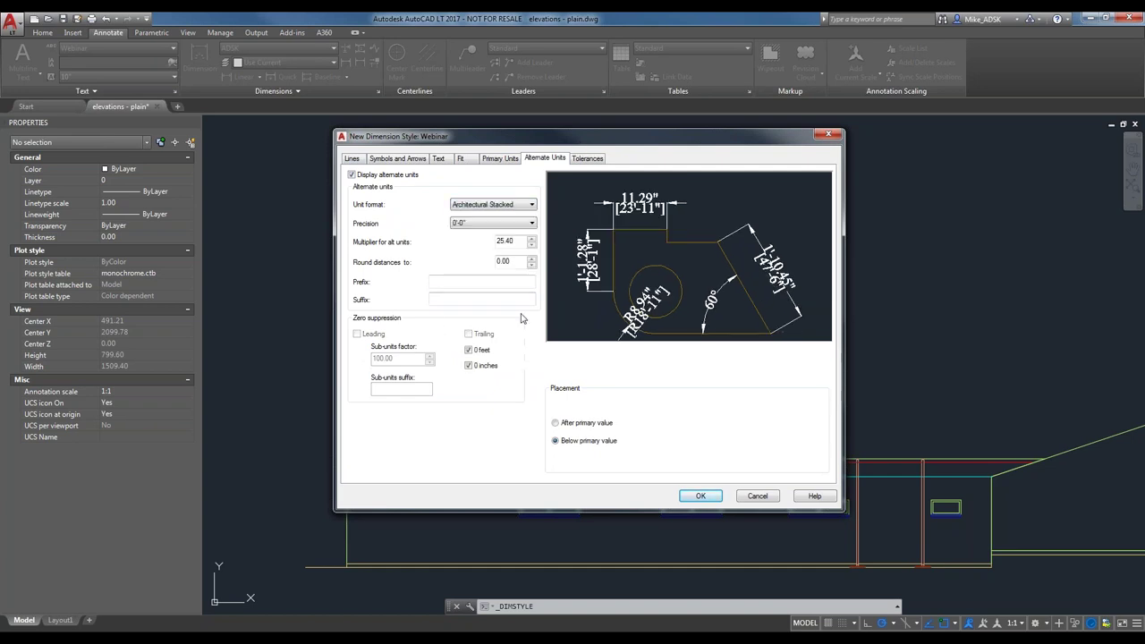
click(586, 424)
click(555, 440)
click(352, 174)
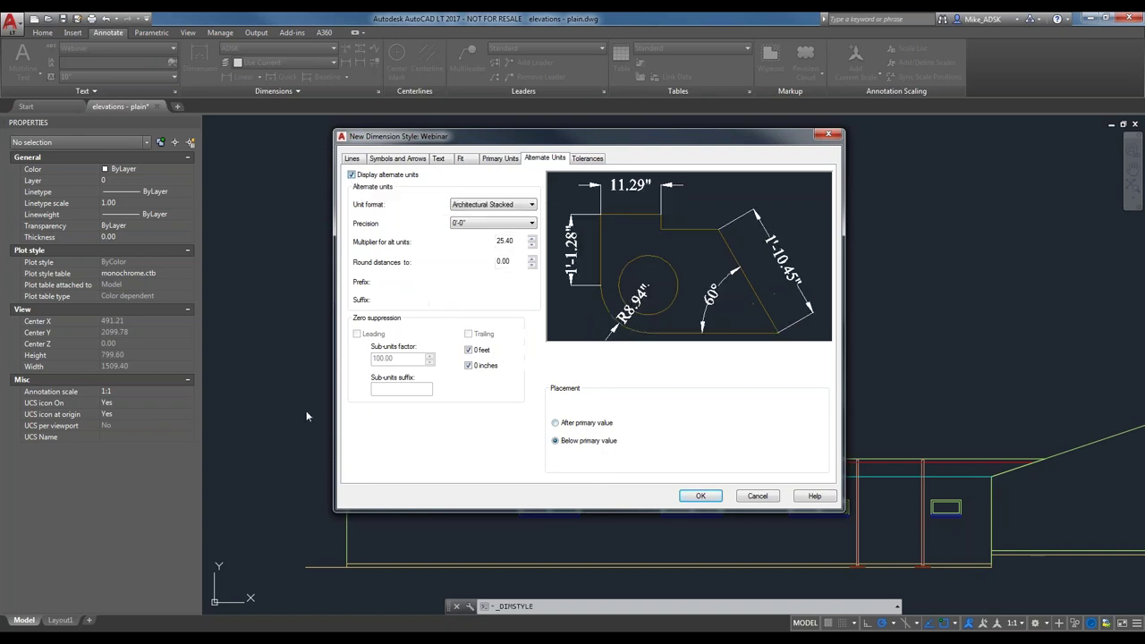
click(587, 159)
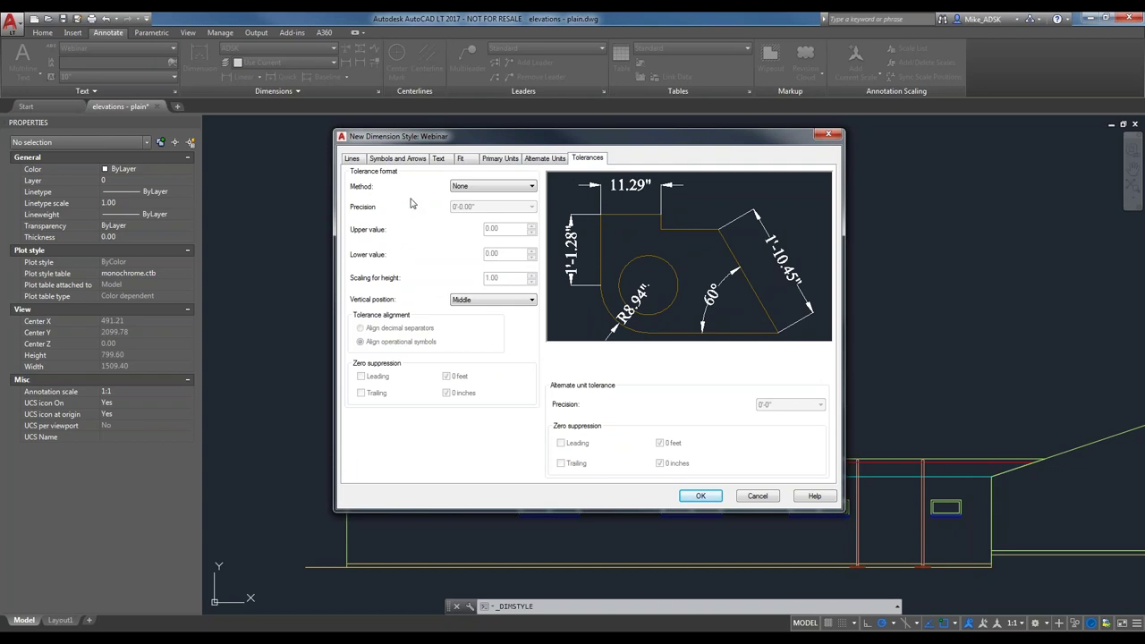
Step: Preview Deviation and Limits tolerances, keep method None, save Webinar and select it in the list
click(465, 188)
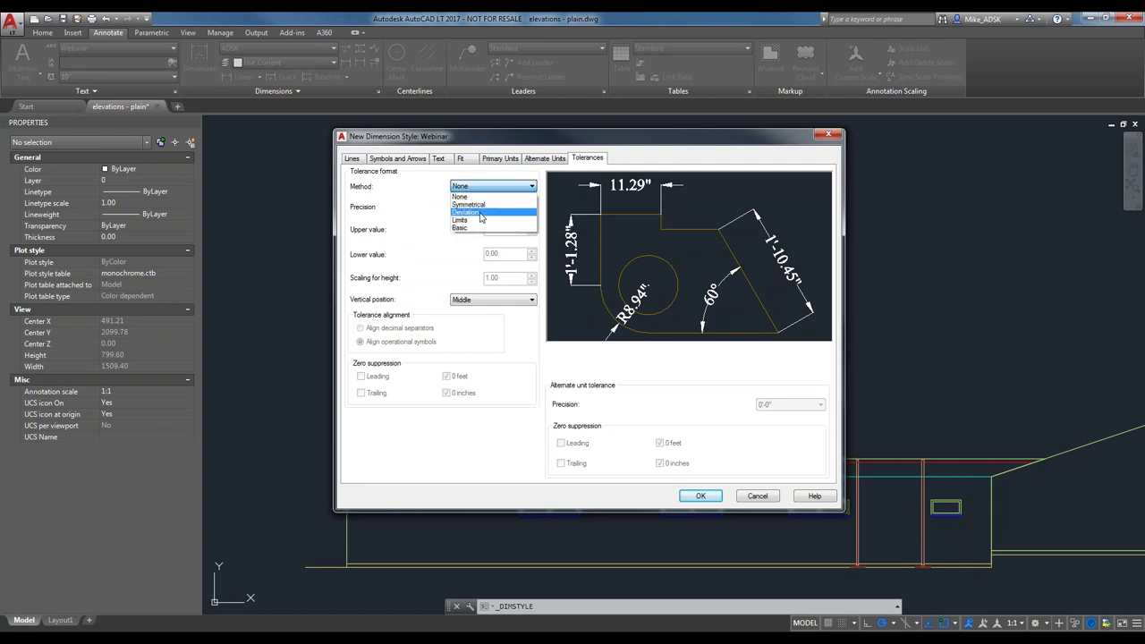
click(481, 214)
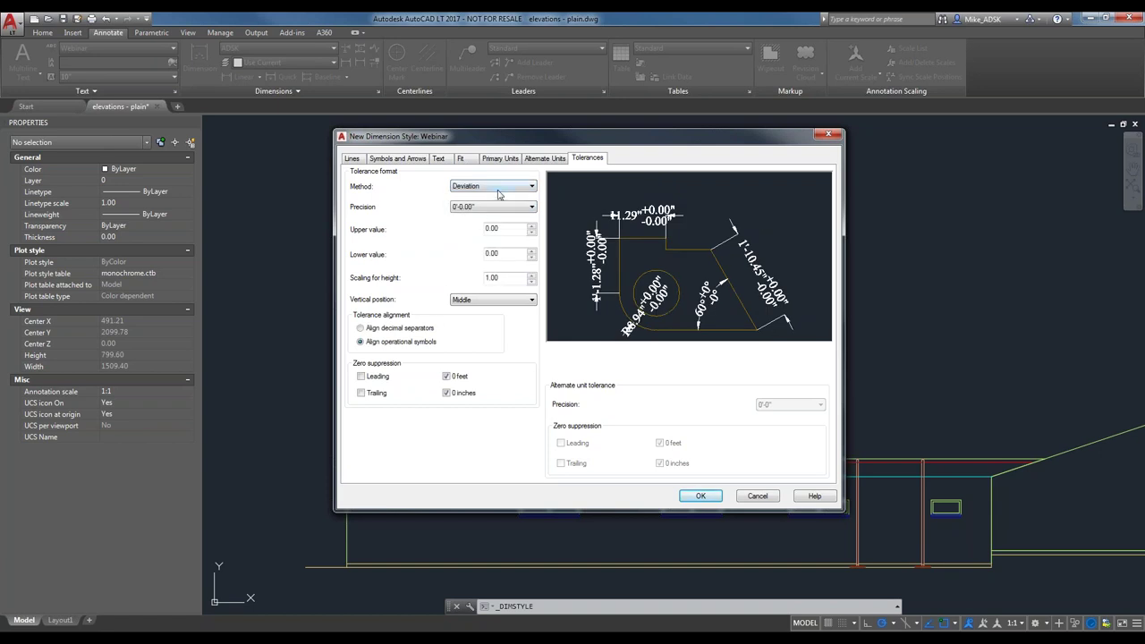
click(497, 189)
click(478, 220)
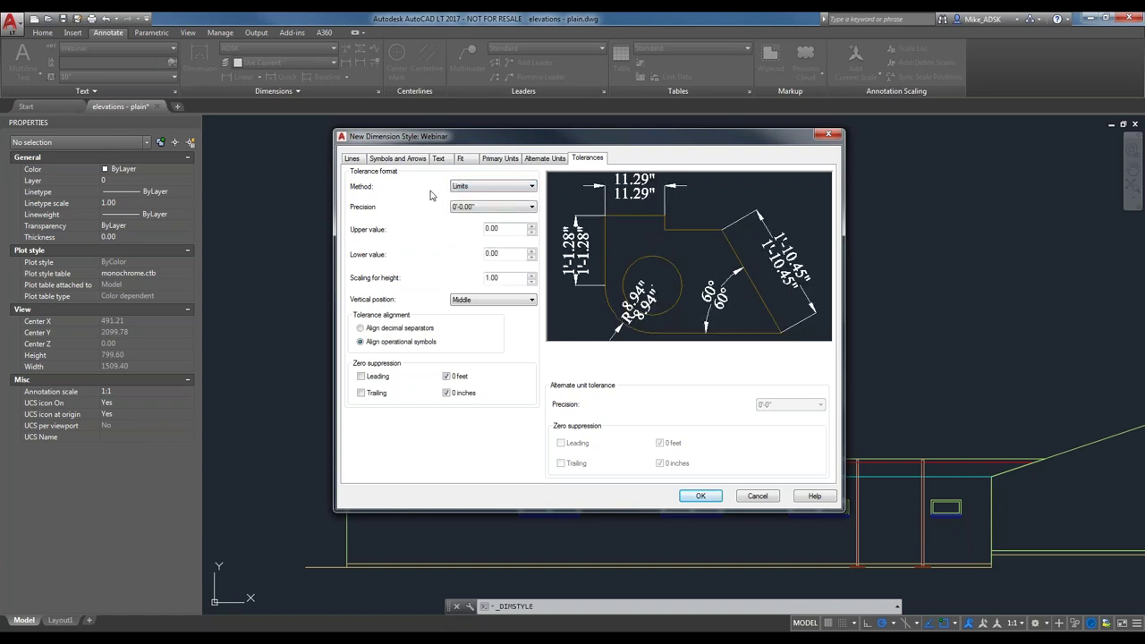
click(479, 187)
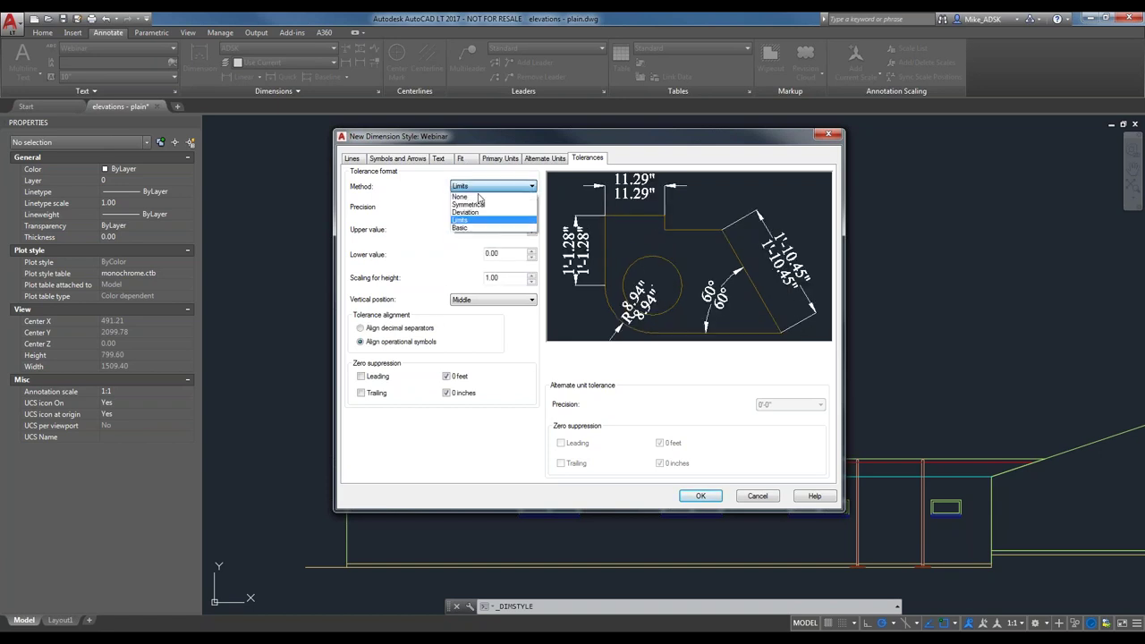
click(460, 196)
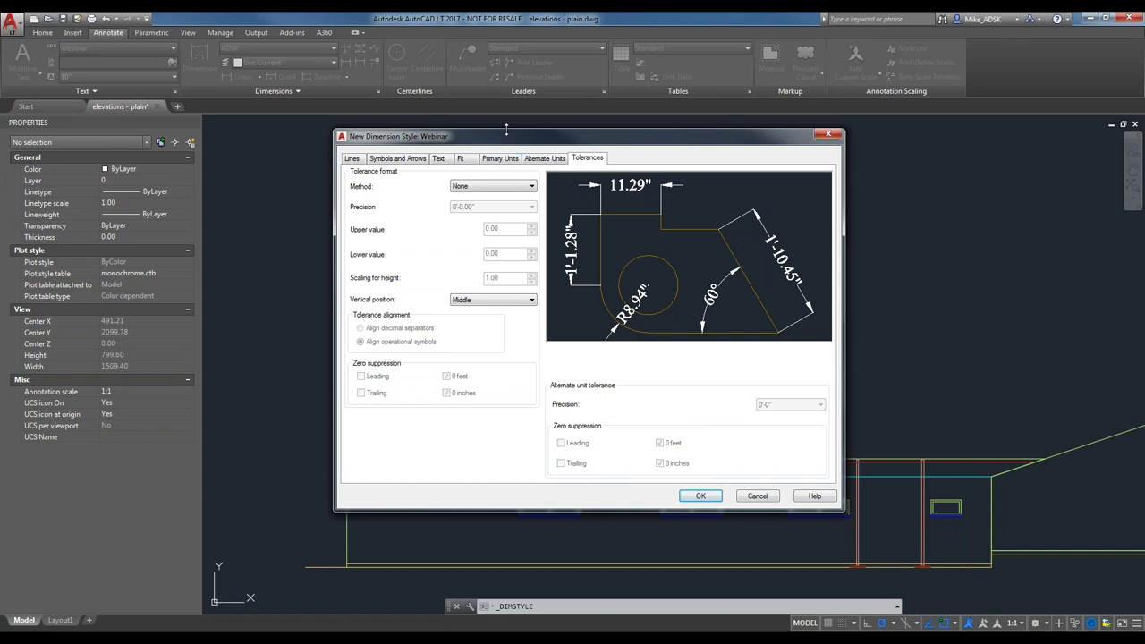
click(699, 497)
click(452, 291)
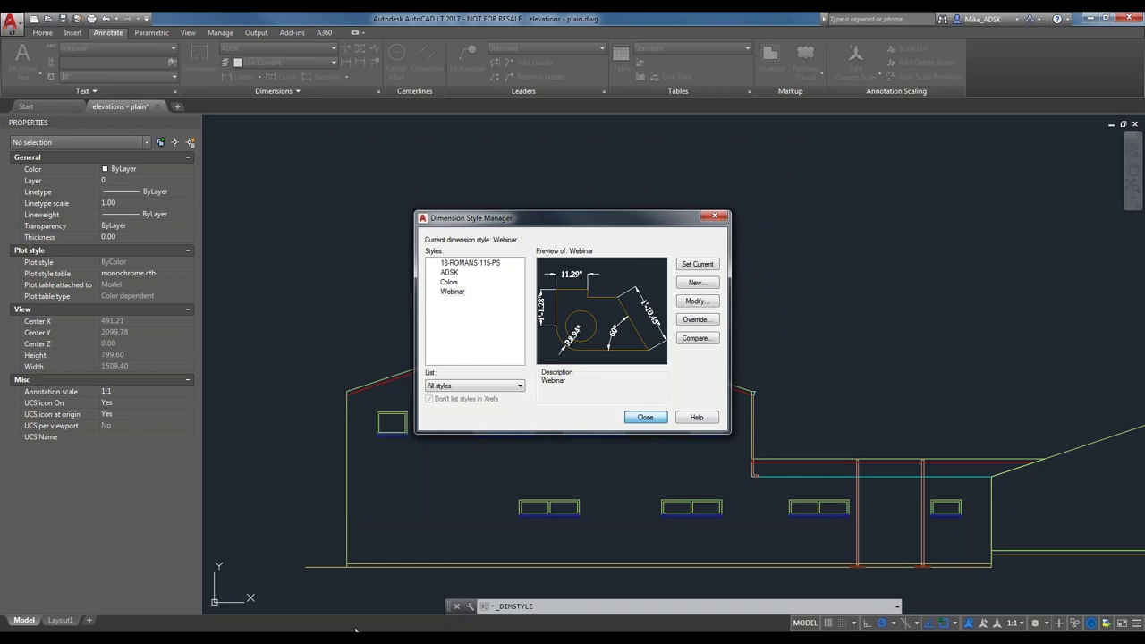
Step: Close the style manager and keep Webinar style and the current layer for new dimensions
click(646, 418)
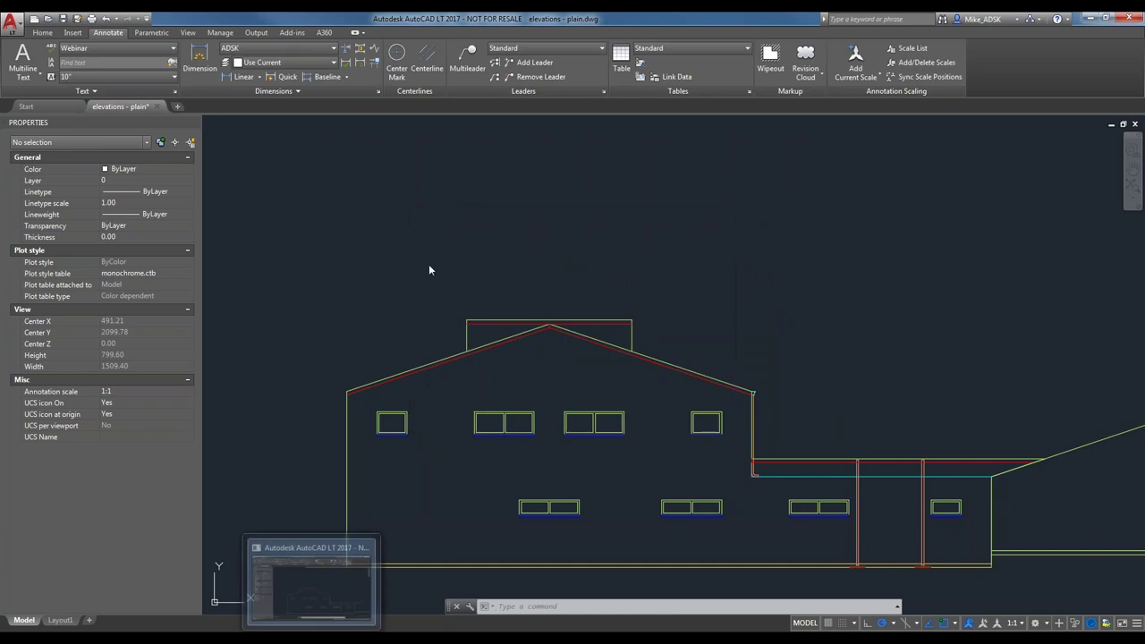
click(284, 48)
click(268, 63)
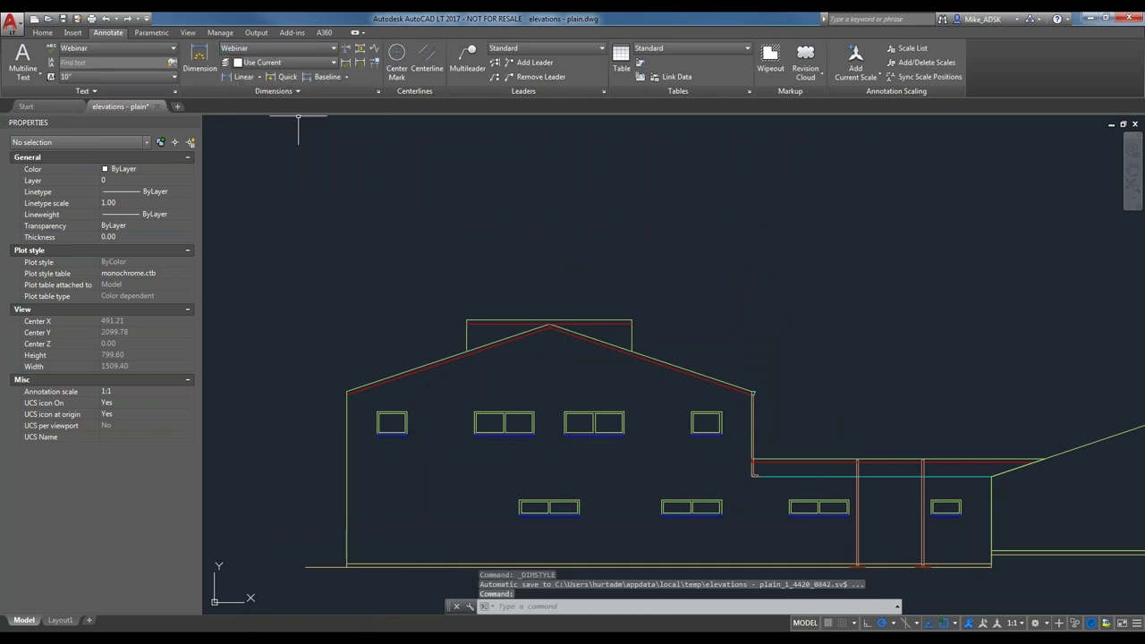
click(296, 63)
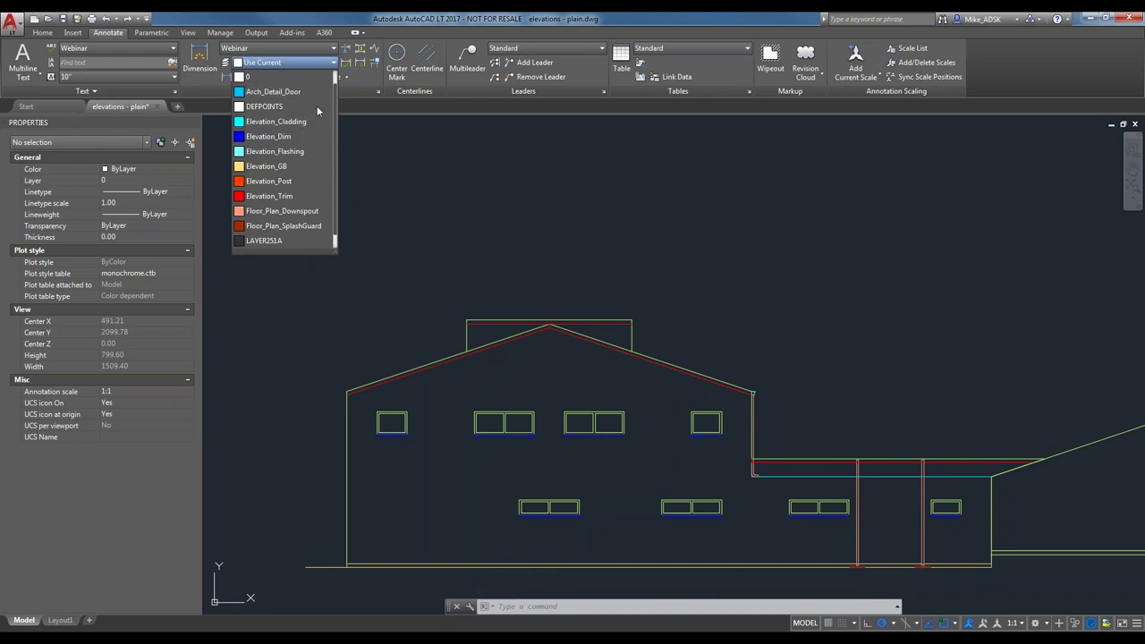
click(410, 154)
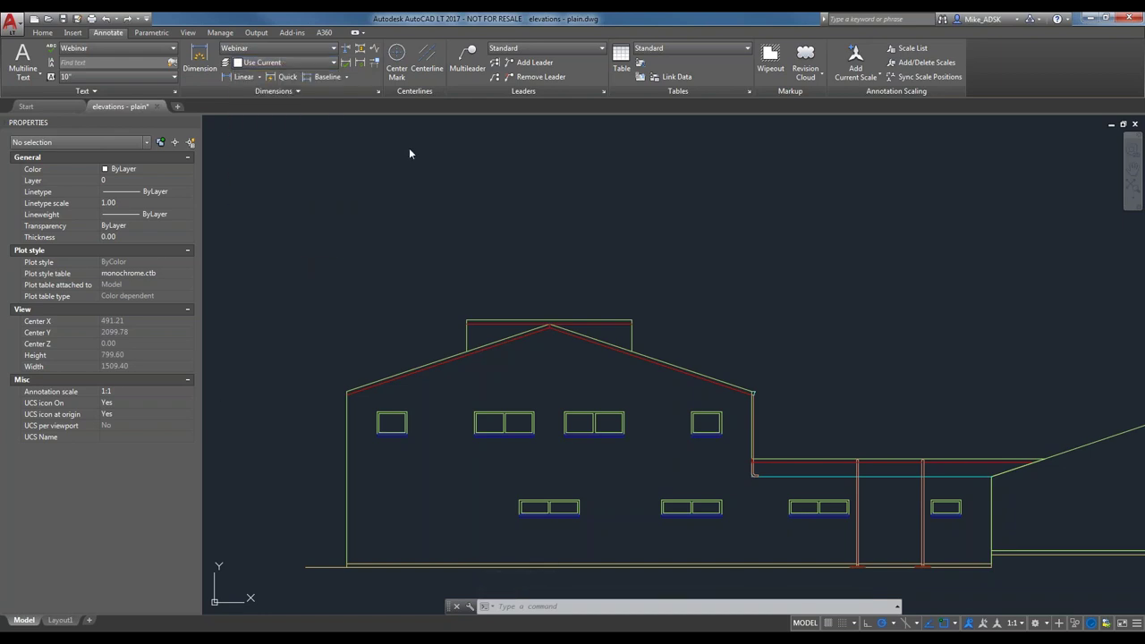
click(260, 78)
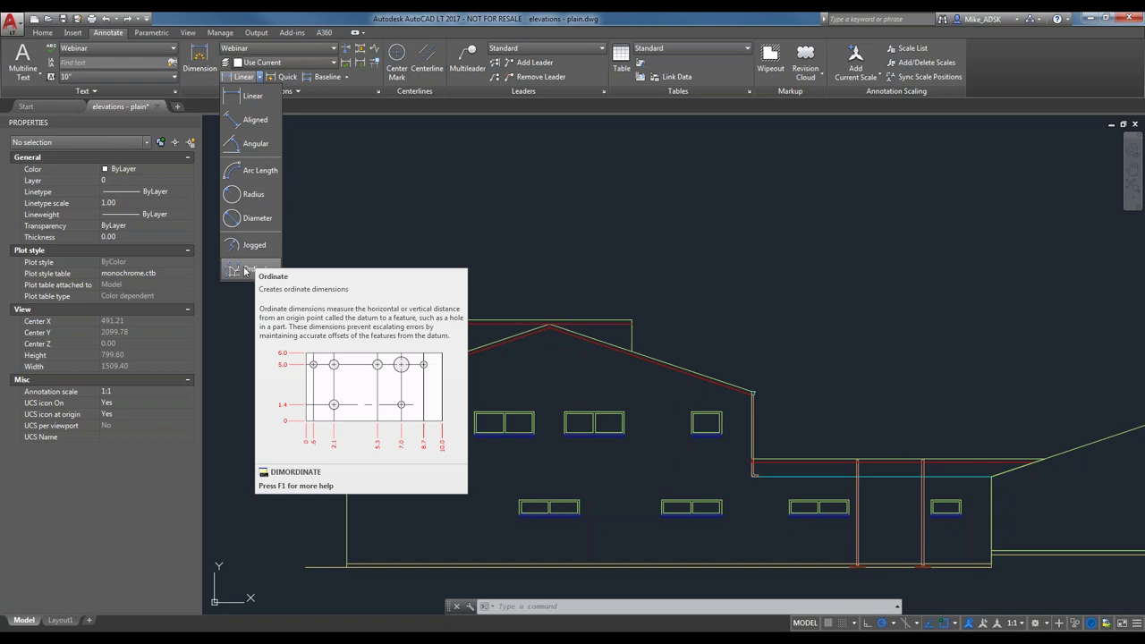
Step: Draw a 4'-0.00" linear dimension across the top of the leftmost upper window
click(252, 89)
scroll(364, 307, up, 2)
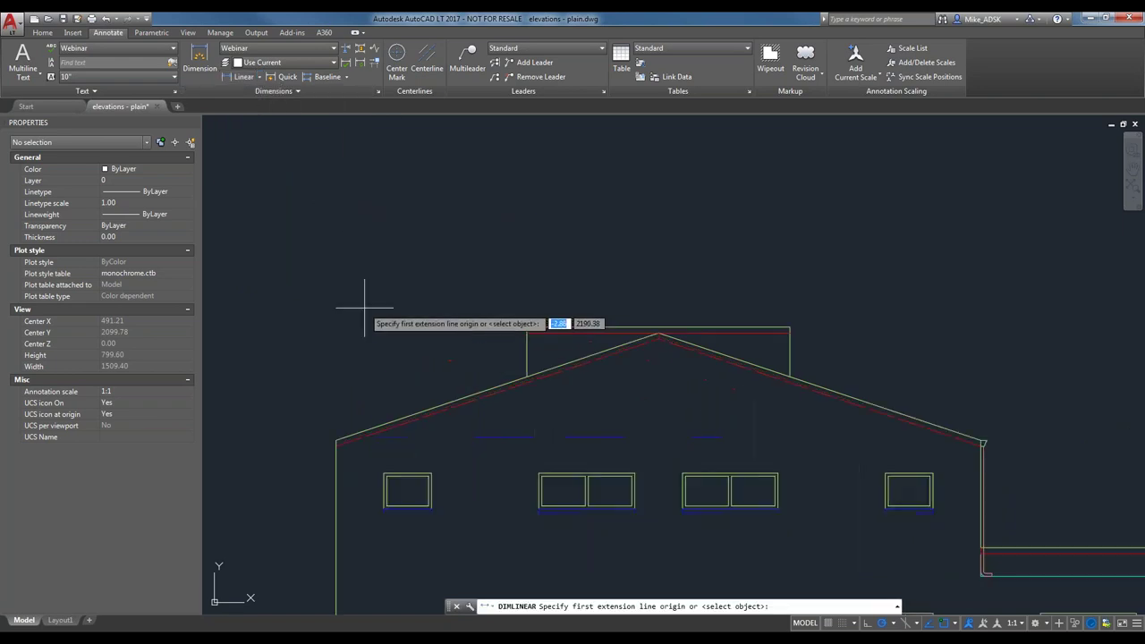
scroll(379, 475, up, 4)
scroll(396, 422, up, 2)
middle_drag(396, 421, 687, 566)
scroll(687, 565, down, 2)
click(585, 387)
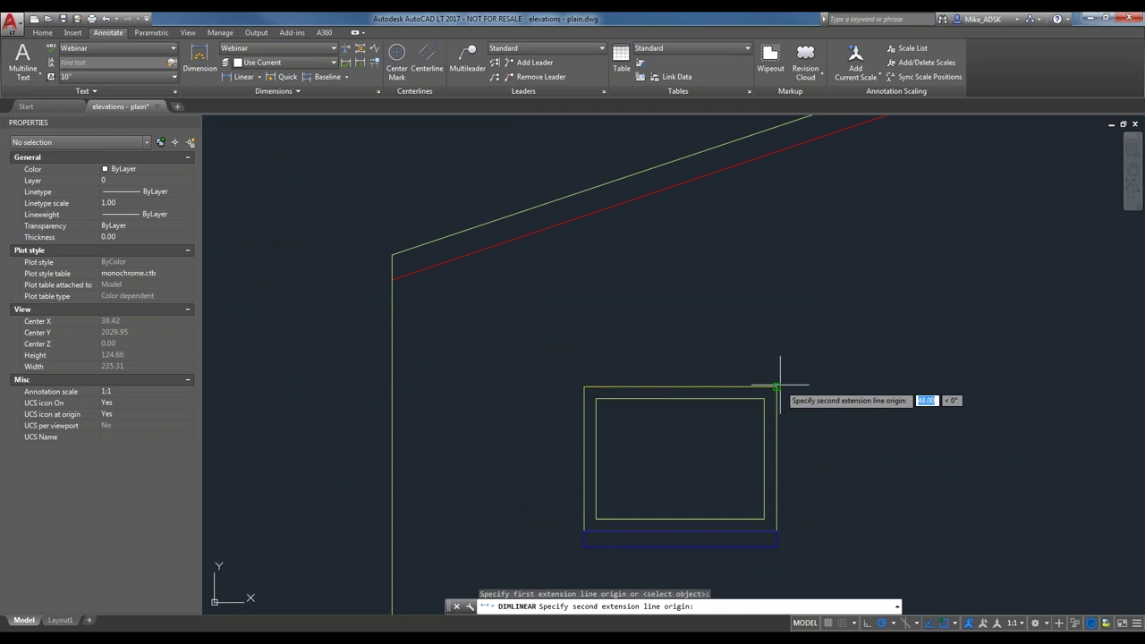
click(777, 387)
click(693, 319)
scroll(523, 330, down, 2)
scroll(468, 327, up, 3)
scroll(800, 409, down, 1)
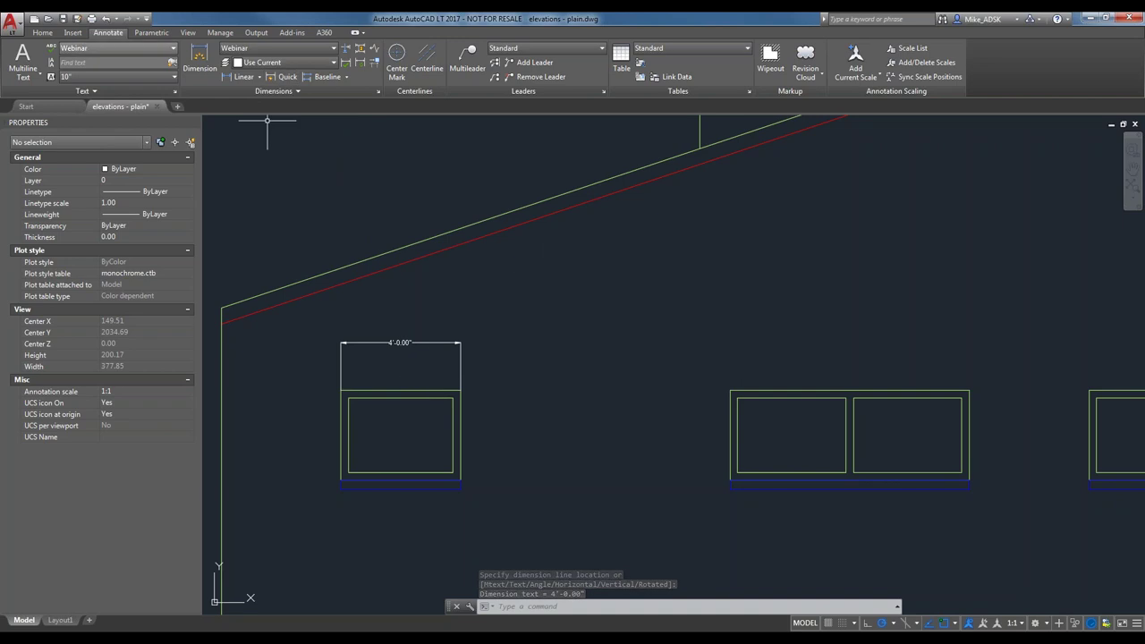
click(278, 77)
Step: Quick-dimension the double window's lines, placing the 3.00" and 3'-7.50" chain above it
click(731, 390)
click(734, 409)
click(986, 433)
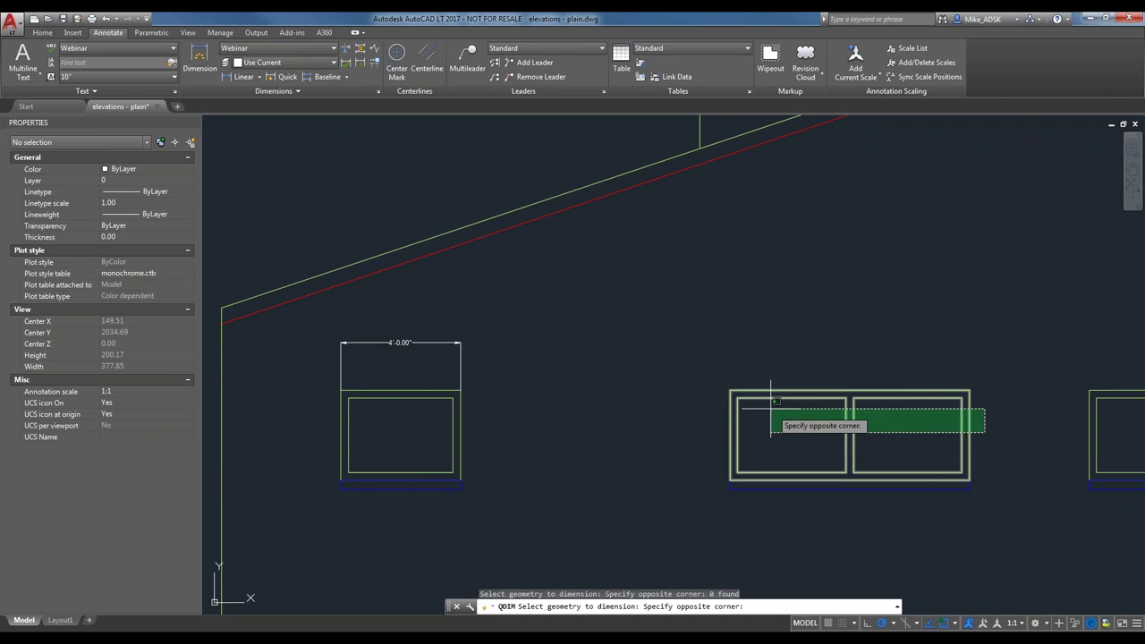
click(711, 398)
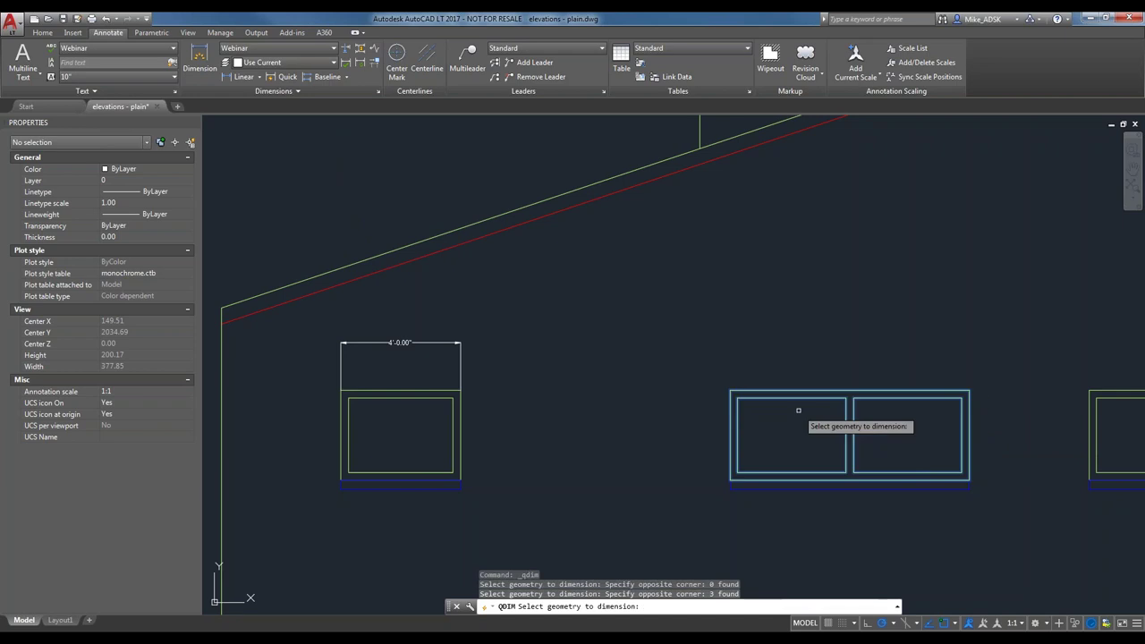
key(Return)
click(759, 319)
scroll(818, 339, up, 2)
scroll(614, 312, up, 2)
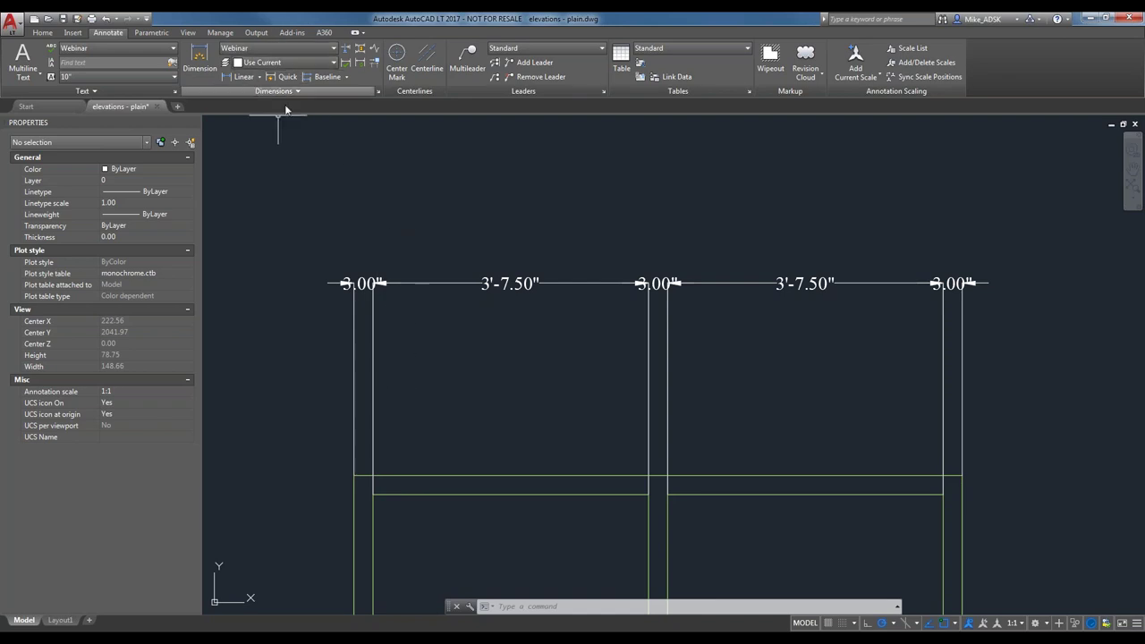
scroll(437, 260, down, 2)
click(333, 81)
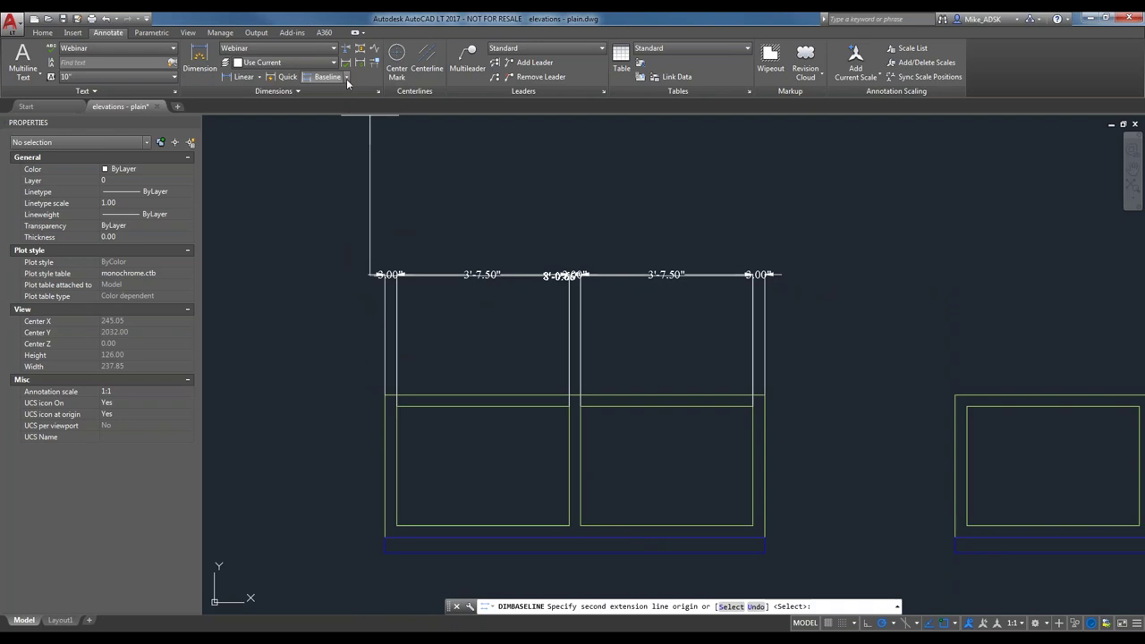
Step: Look through the Baseline/Continue and dimension type options, then cancel the baseline command
click(348, 78)
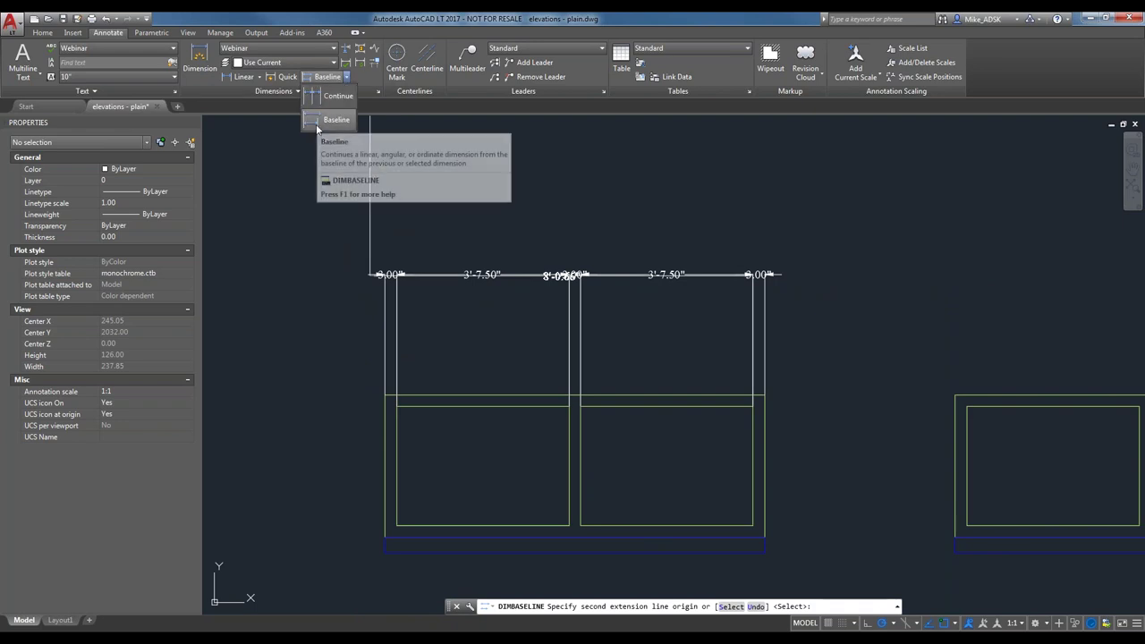
click(260, 78)
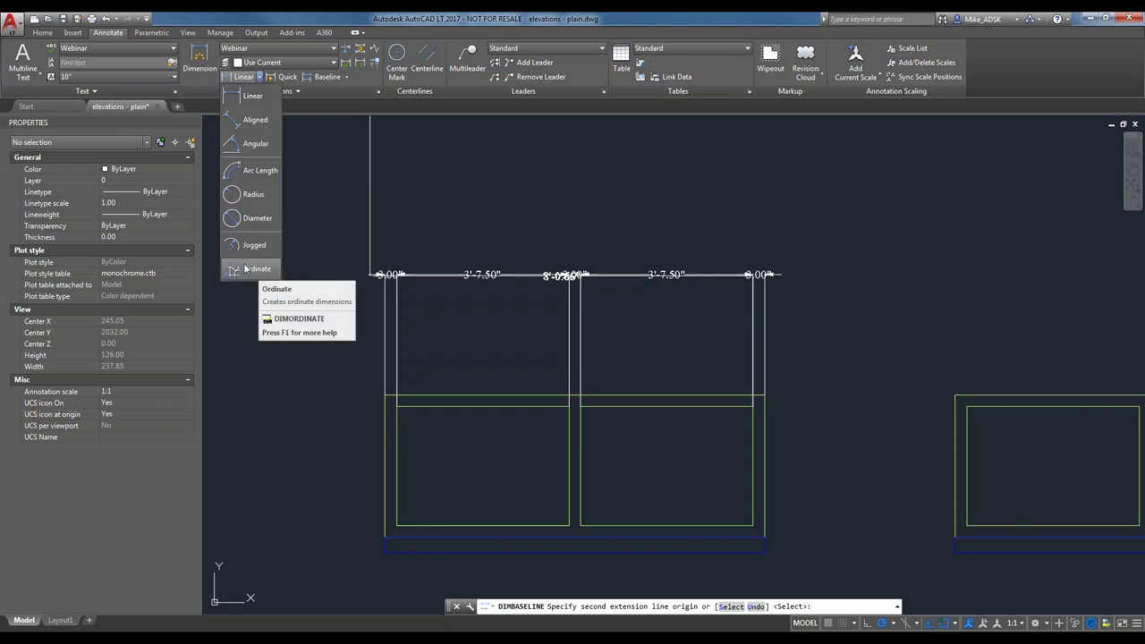
click(347, 77)
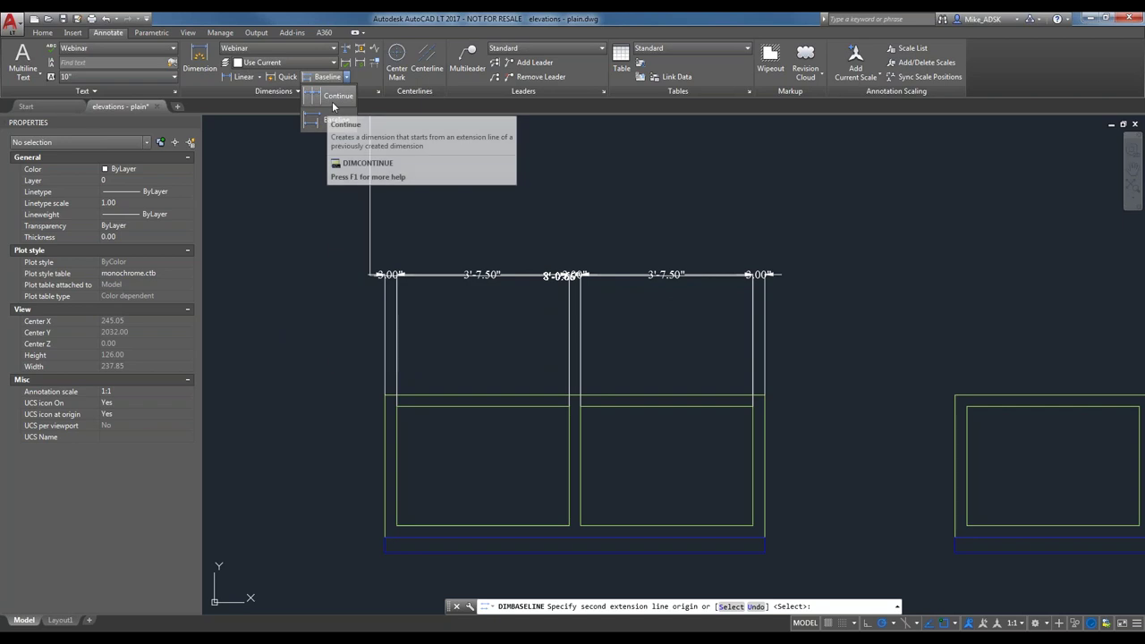
click(359, 231)
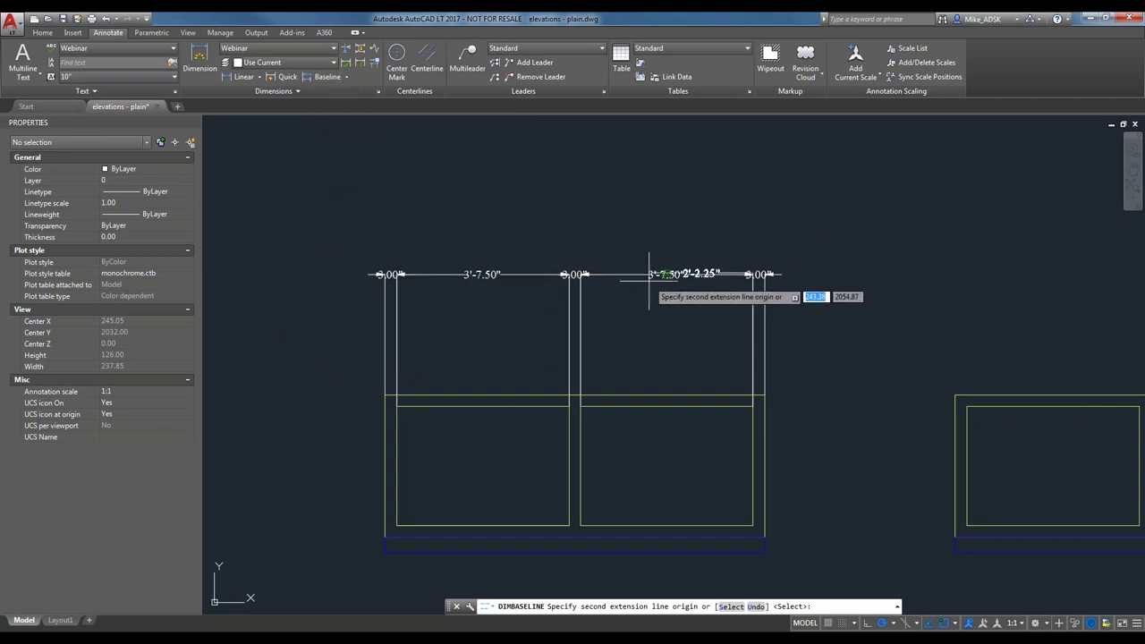
key(Escape)
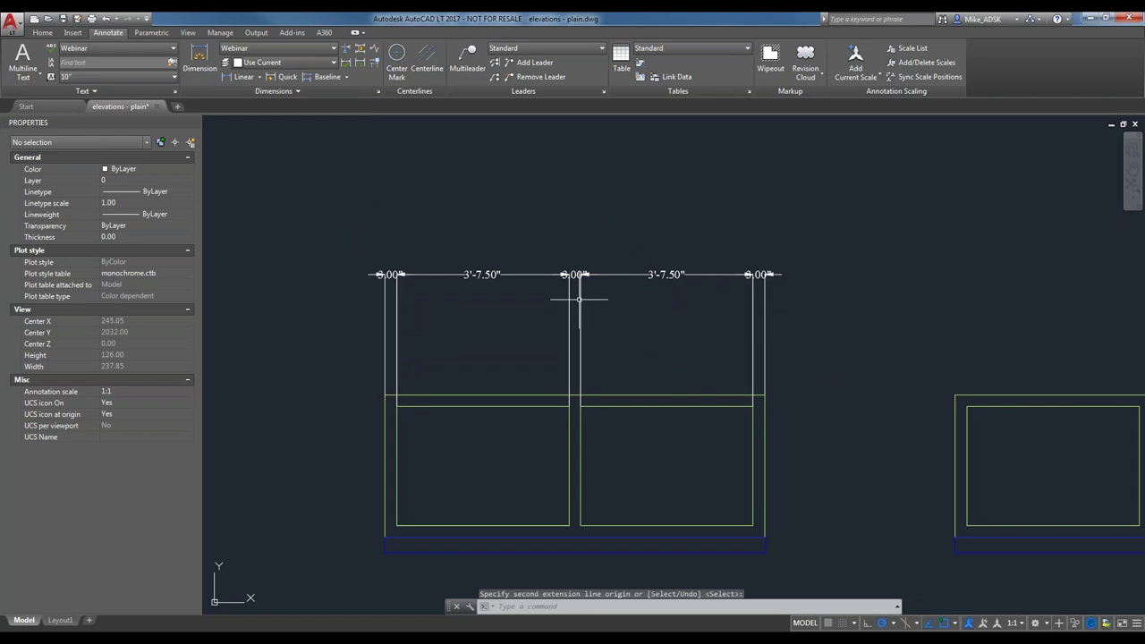
Step: Erase the five dimensions above the two-pane window and start Continue dimensioning
click(846, 330)
click(347, 215)
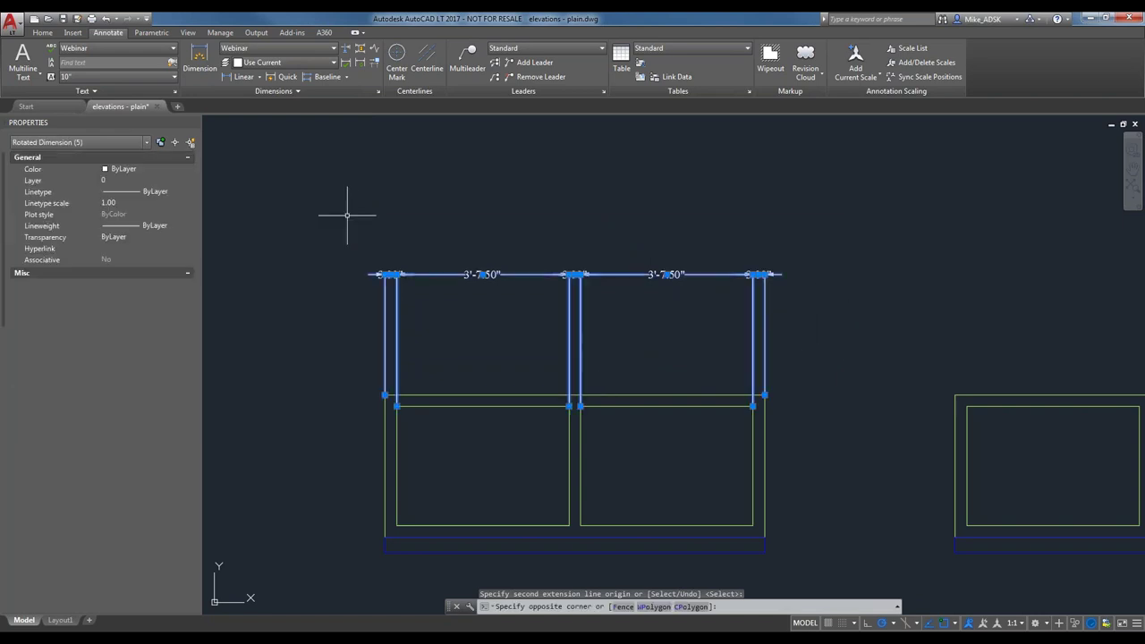
key(Delete)
click(347, 77)
click(324, 114)
scroll(595, 252, down, 3)
scroll(278, 241, up, 2)
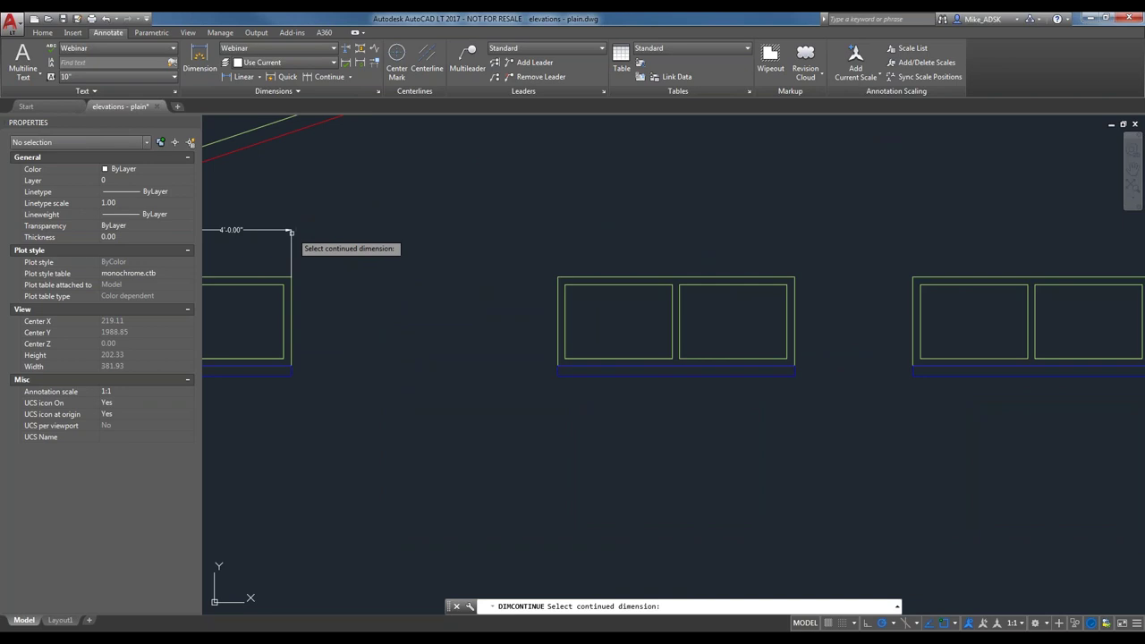
Step: Continue from the 4'-0.00" dimension: 9'-0.00", then alternating 3.00" and 3'-7.50" across the window
click(291, 230)
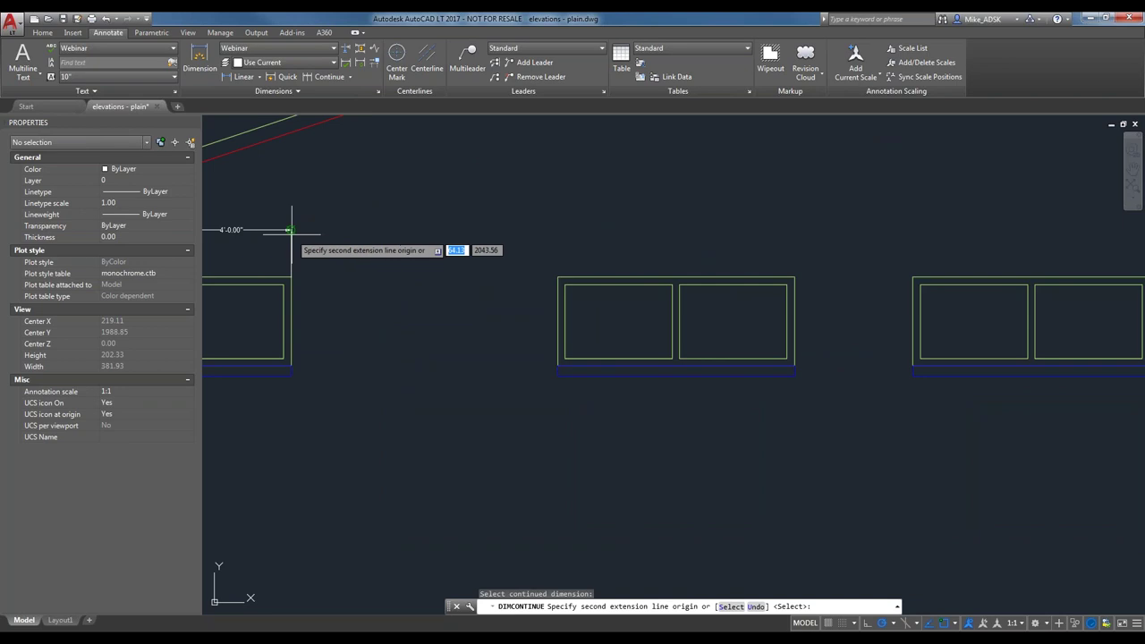
click(558, 278)
click(564, 285)
click(672, 285)
click(679, 285)
click(788, 285)
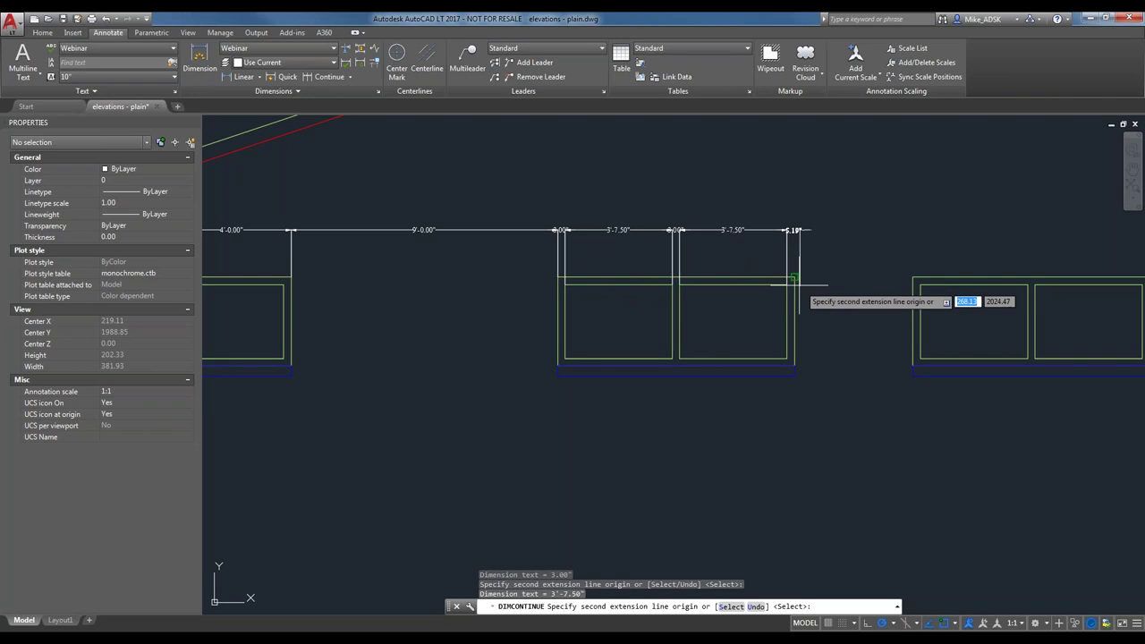
click(794, 277)
key(Escape)
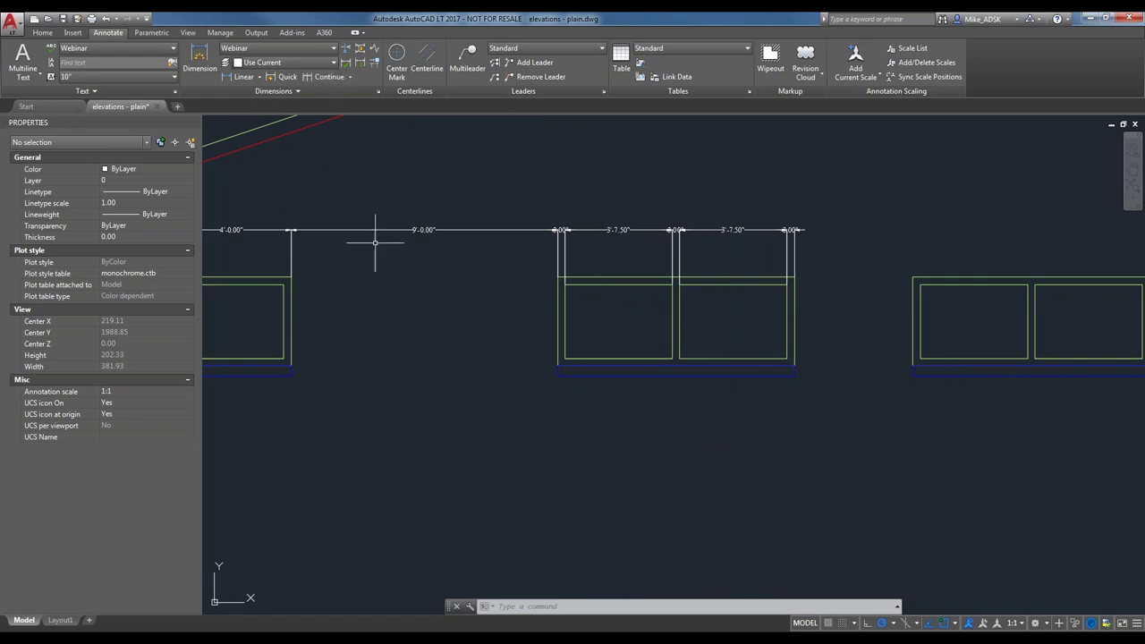
scroll(376, 246, up, 2)
scroll(596, 247, down, 2)
Step: Erase the seven-dimension chain, then start Quick dimension and cancel it
click(925, 253)
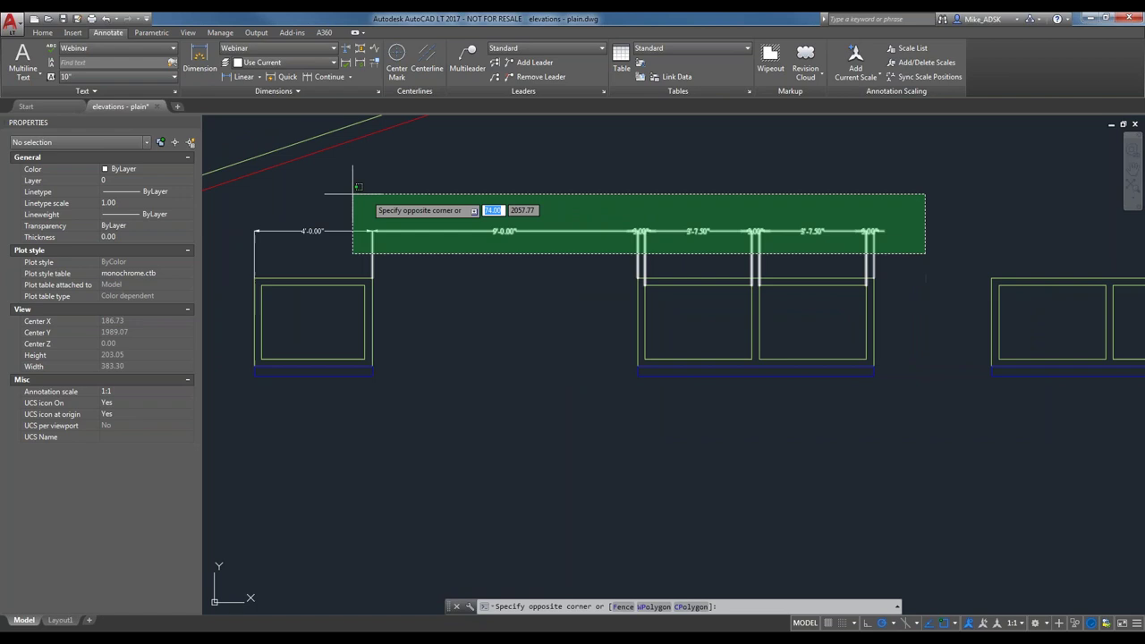
click(248, 192)
key(Delete)
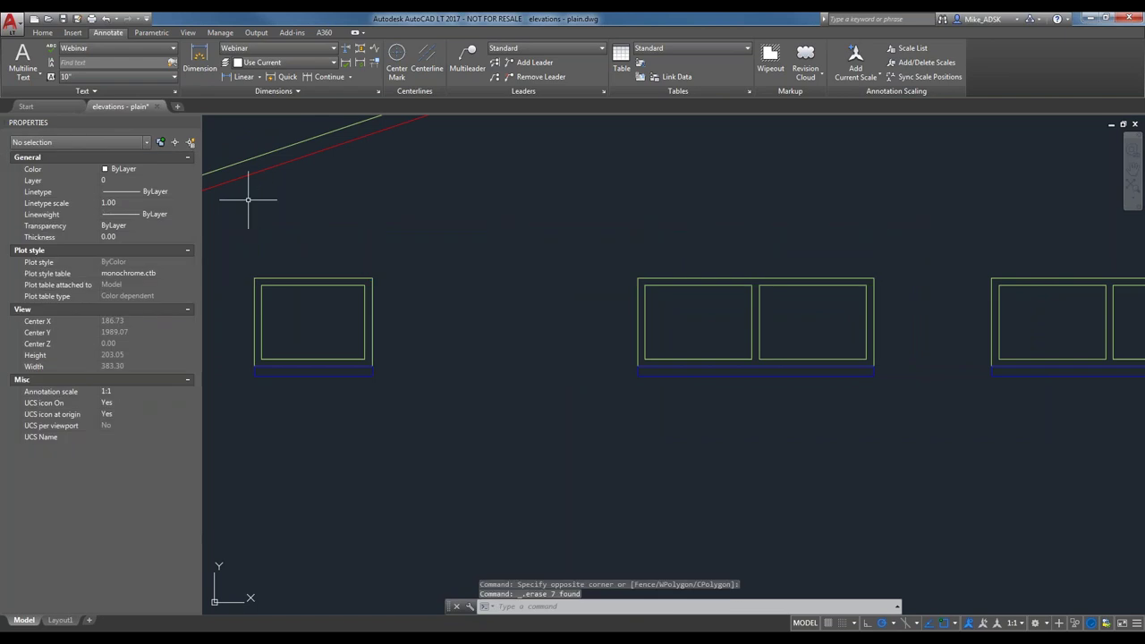
click(279, 77)
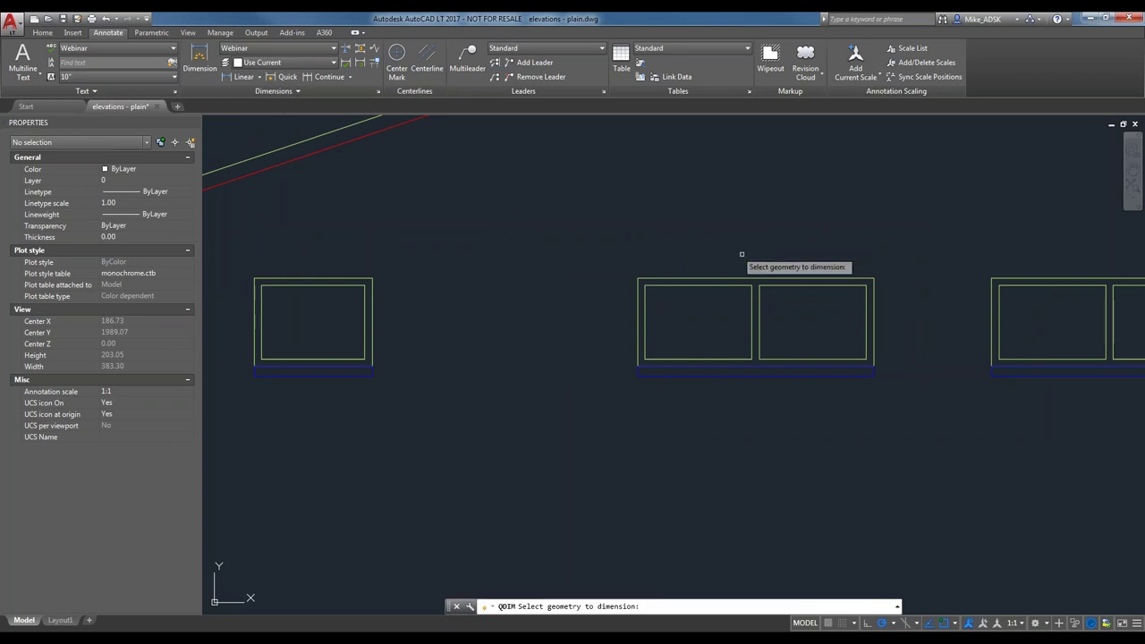
scroll(358, 273, down, 2)
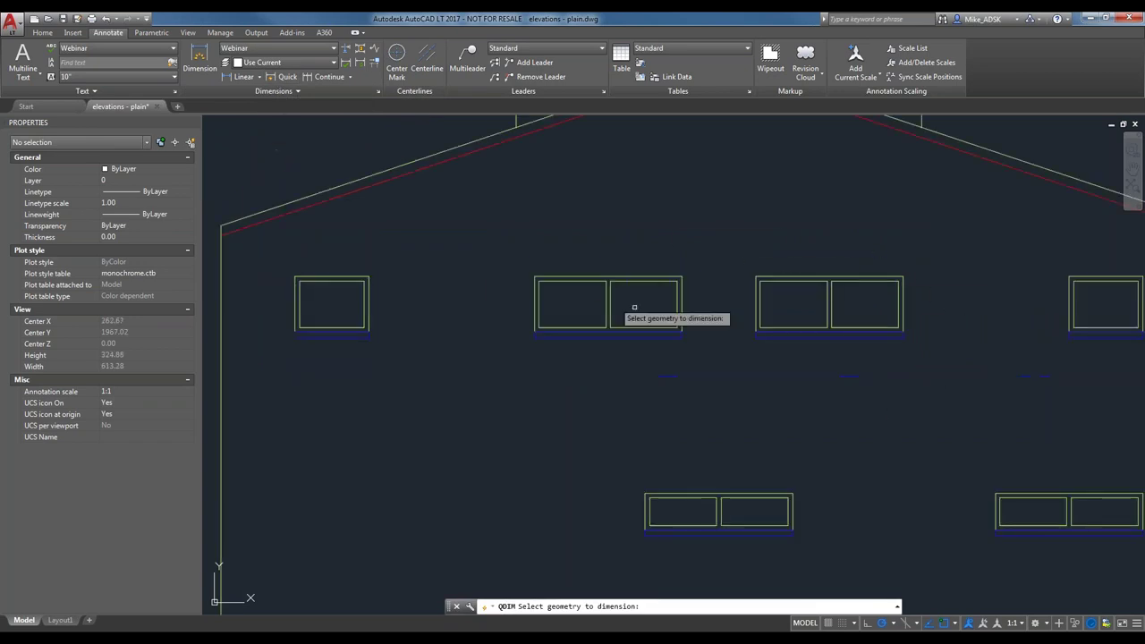
click(285, 78)
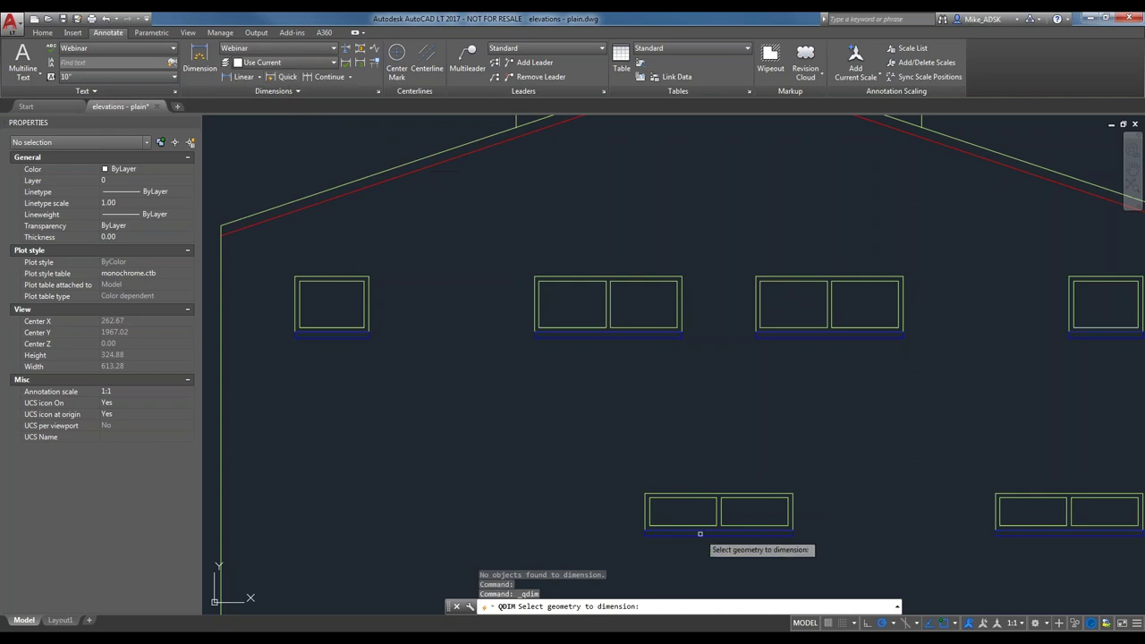
key(Escape)
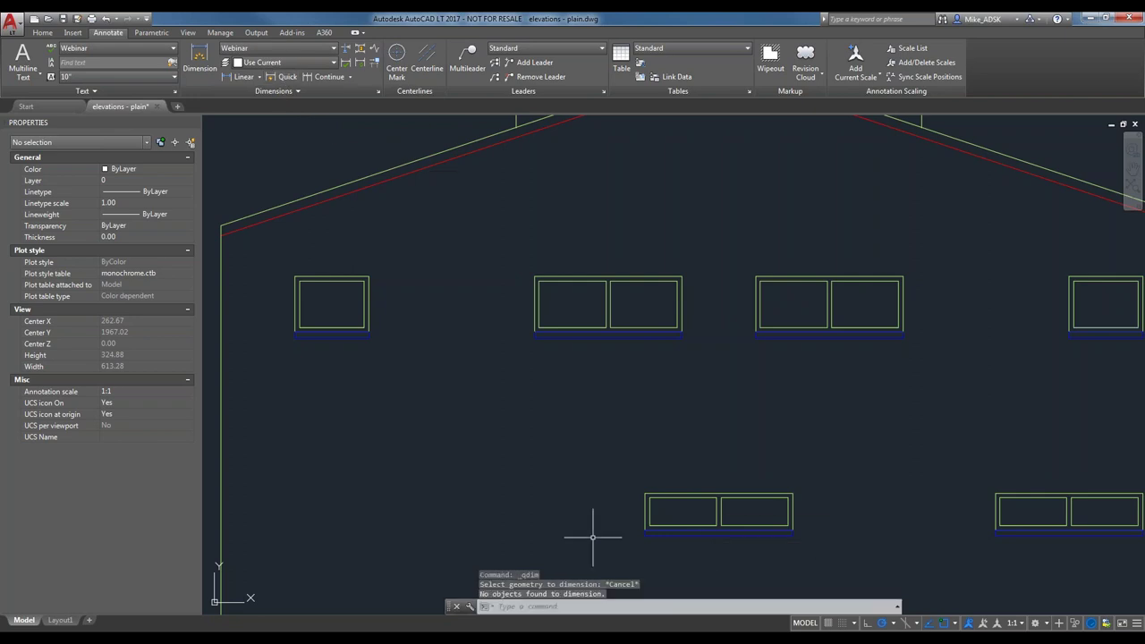
Step: Run QDIM on the window's three rectangles and place a vertical 2'-6.00" chain on its left
text(qdim)
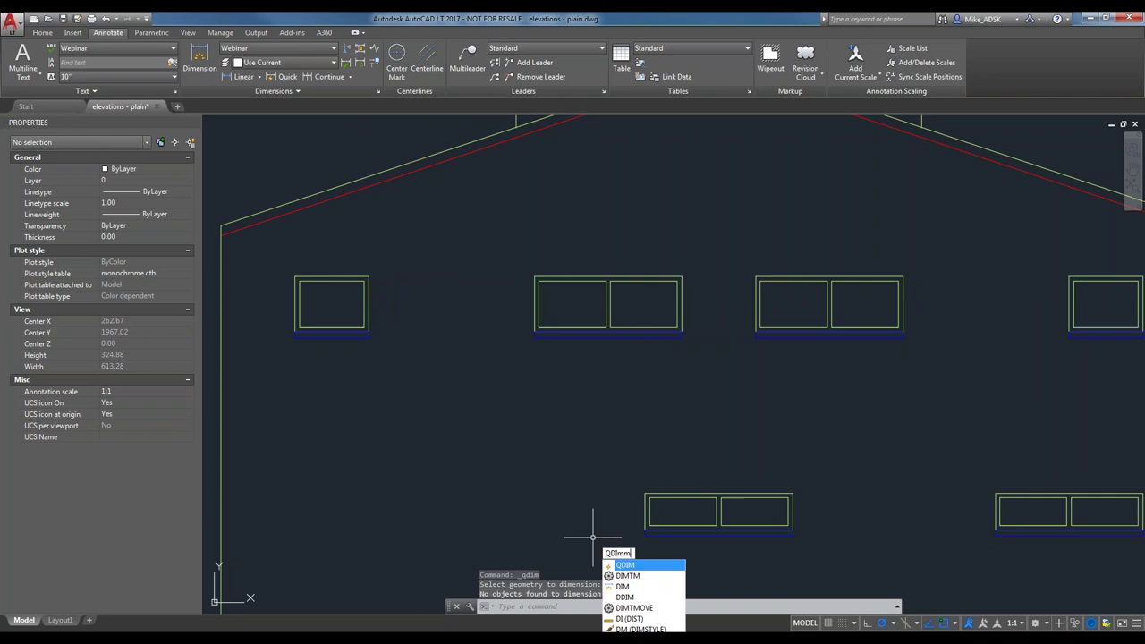
key(BackSpace)
key(Return)
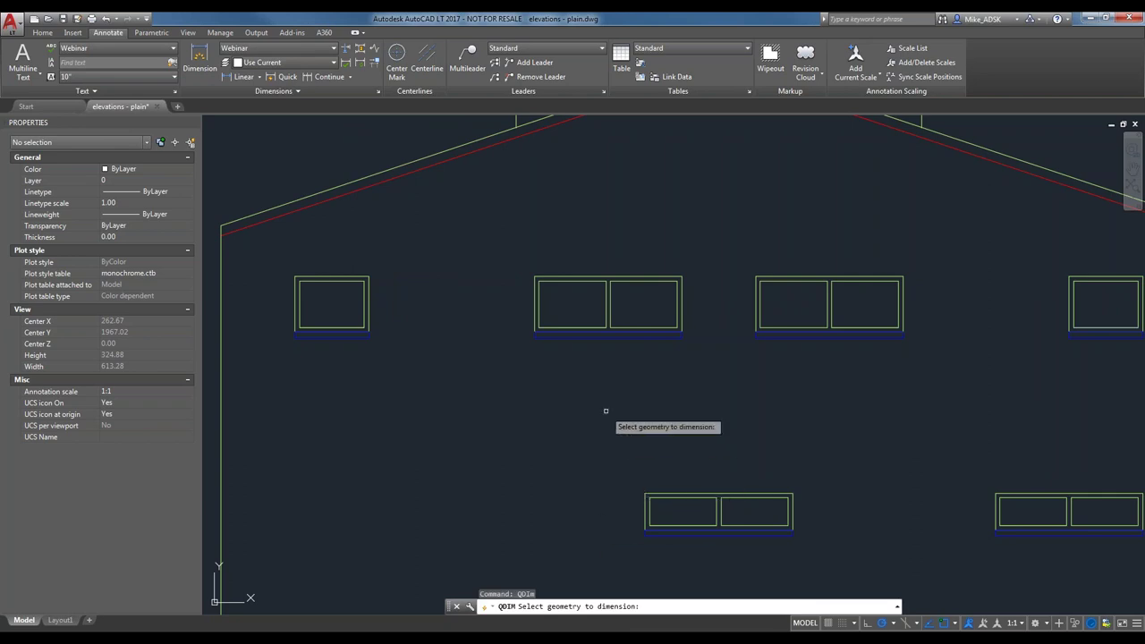
click(722, 317)
click(515, 263)
key(Return)
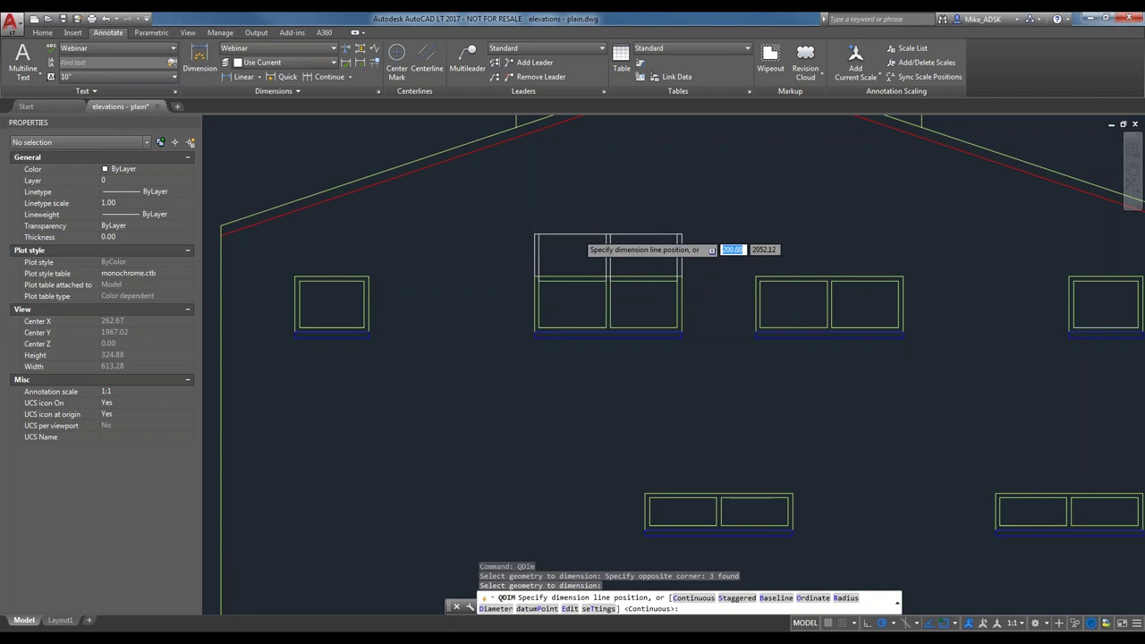
scroll(580, 237, up, 2)
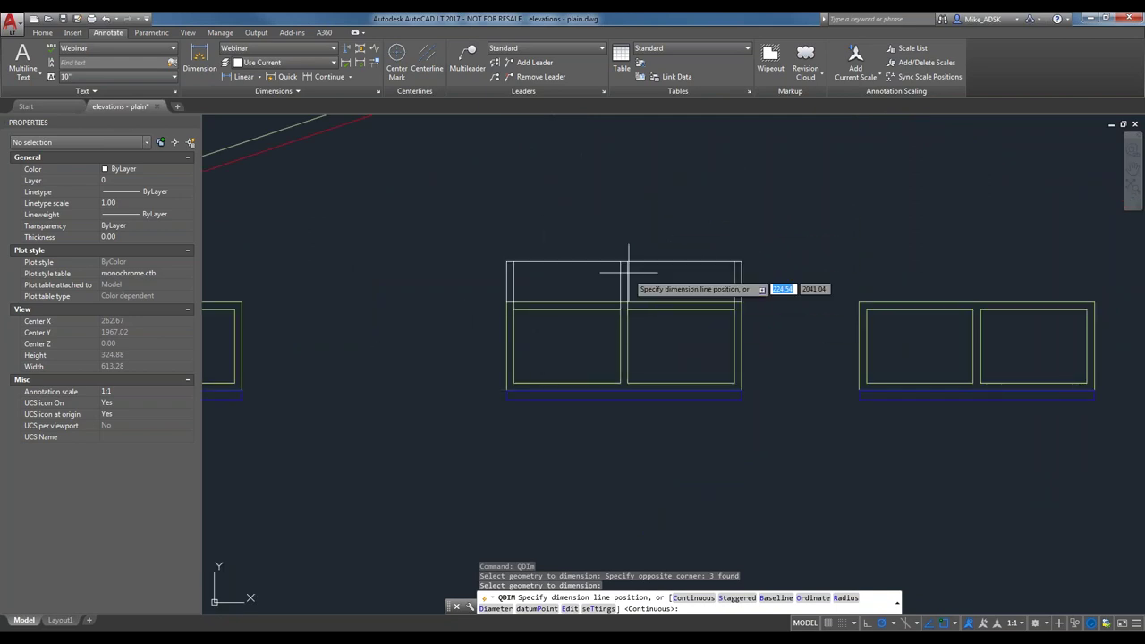
click(374, 377)
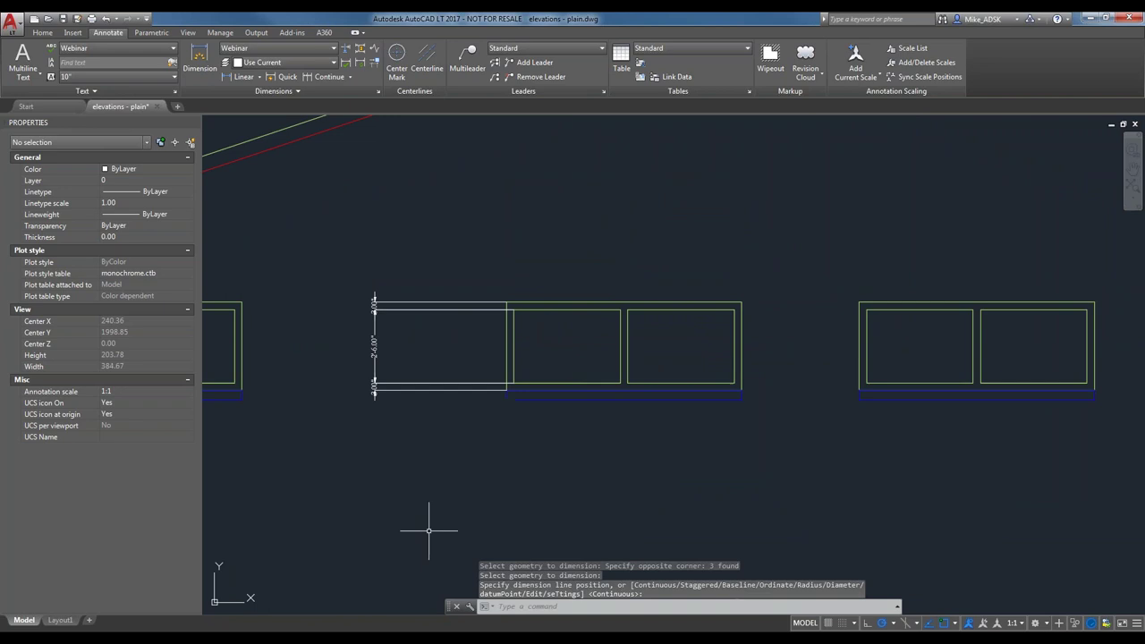
scroll(468, 388, up, 2)
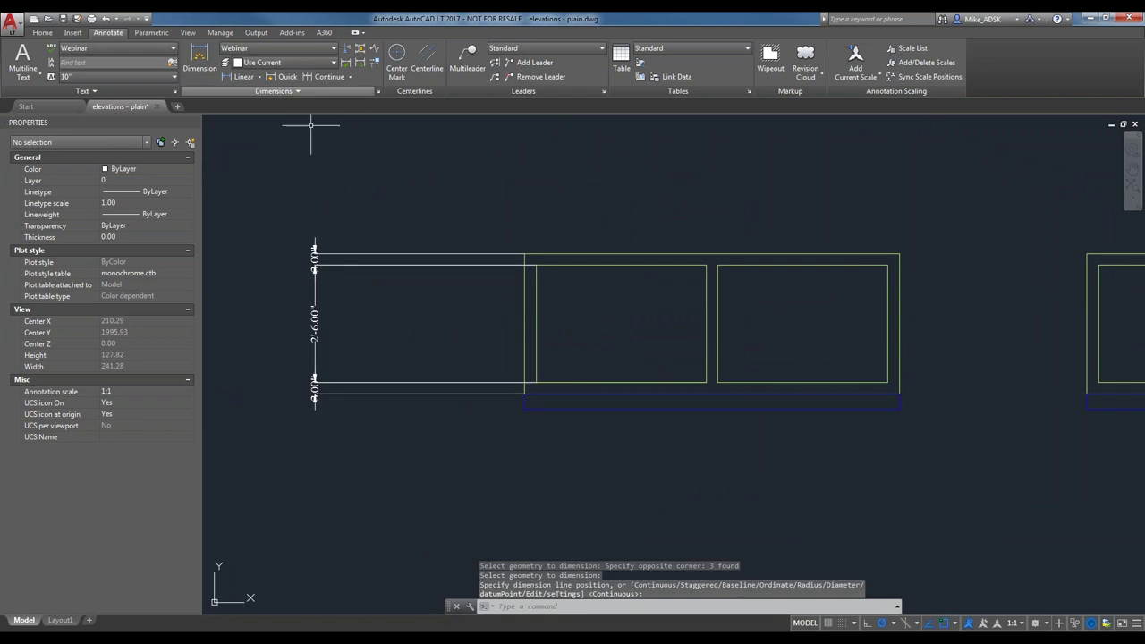
Step: Repeat QDIM on the three rectangles and place the 3.00" and 3'-7.50" chain above the window
key(Return)
click(879, 326)
click(506, 291)
key(Return)
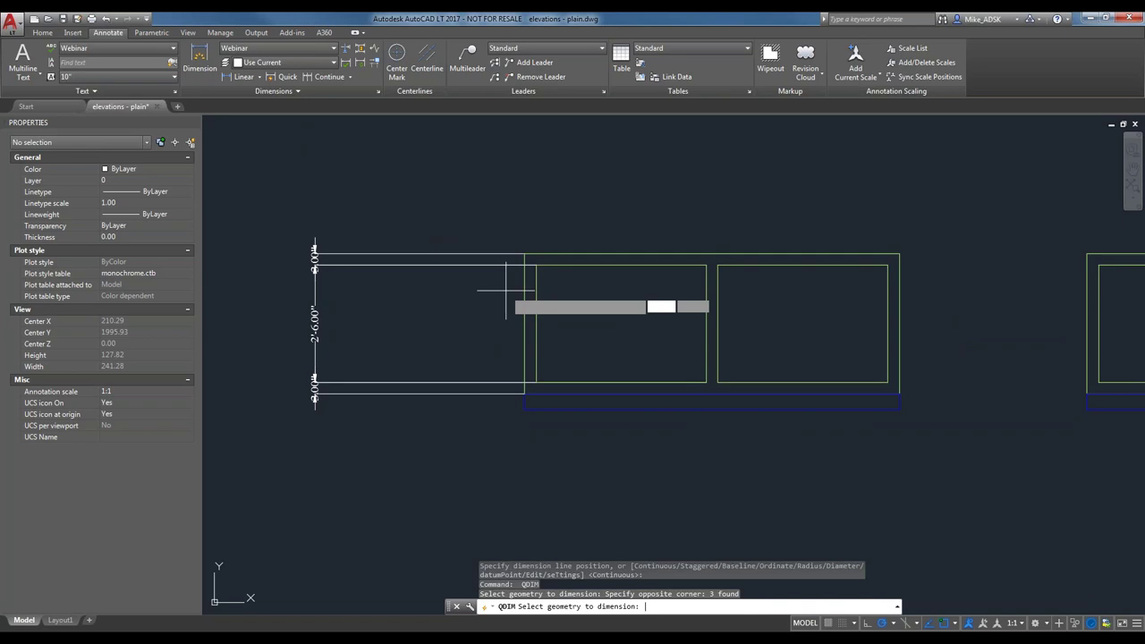
click(707, 191)
scroll(474, 477, down, 3)
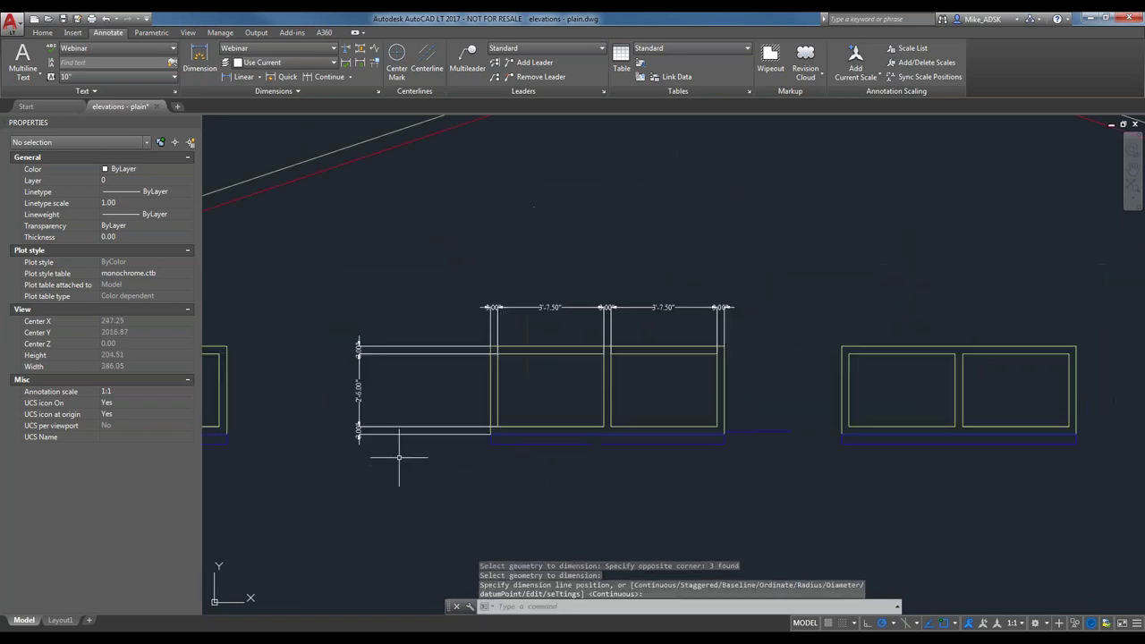
scroll(374, 451, up, 3)
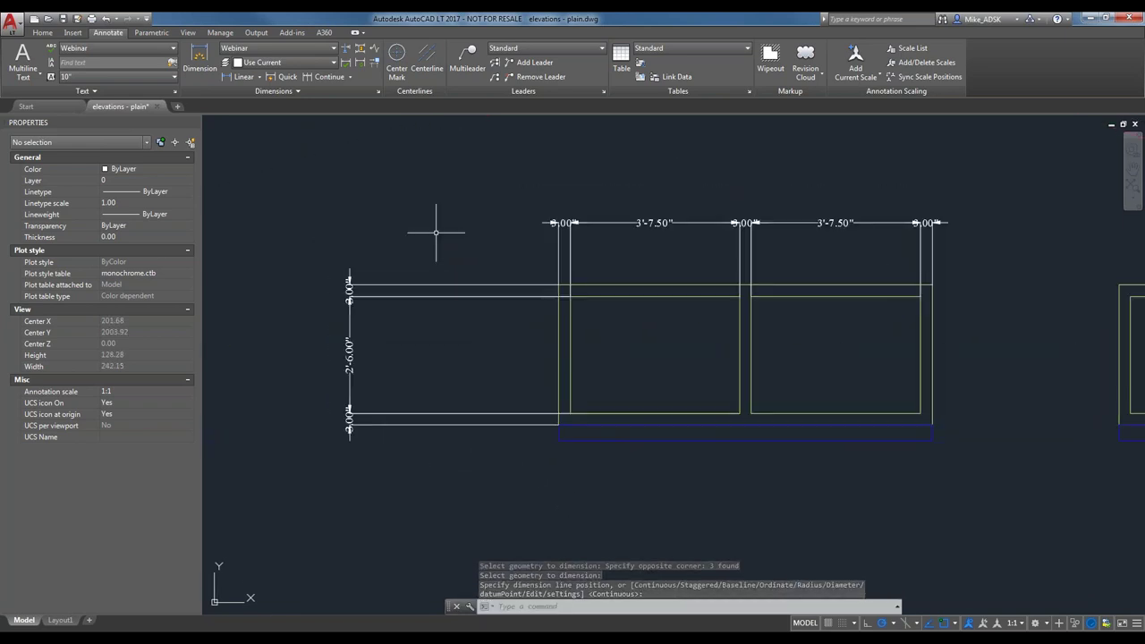
scroll(415, 313, down, 4)
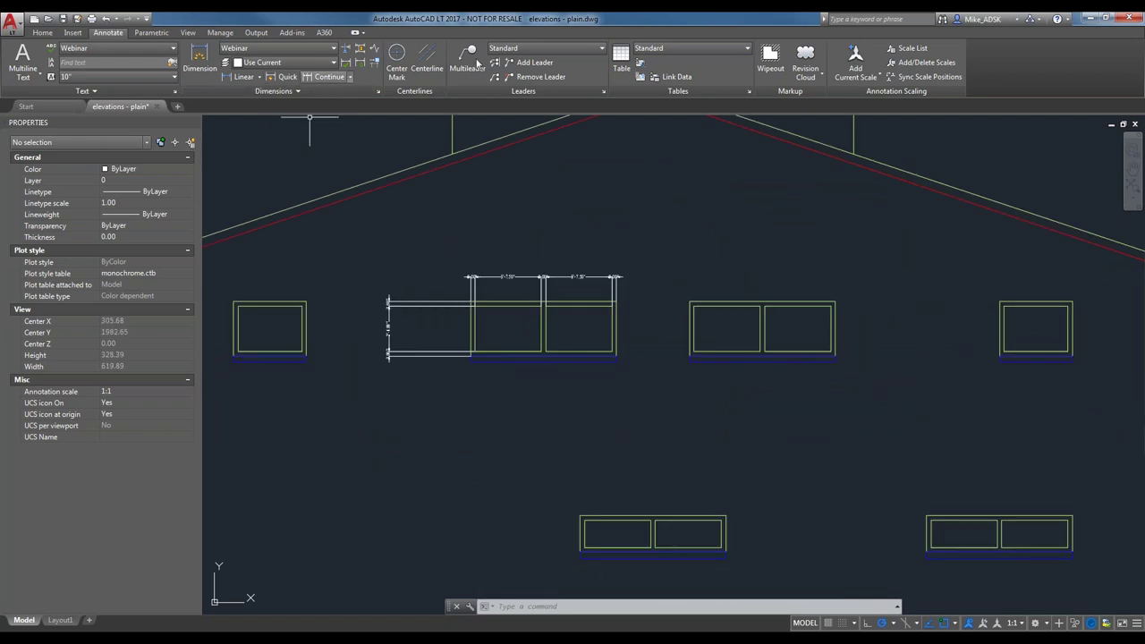
Step: Cancel the restarted quick dimension and zoom in on the dimensioned double window
click(287, 77)
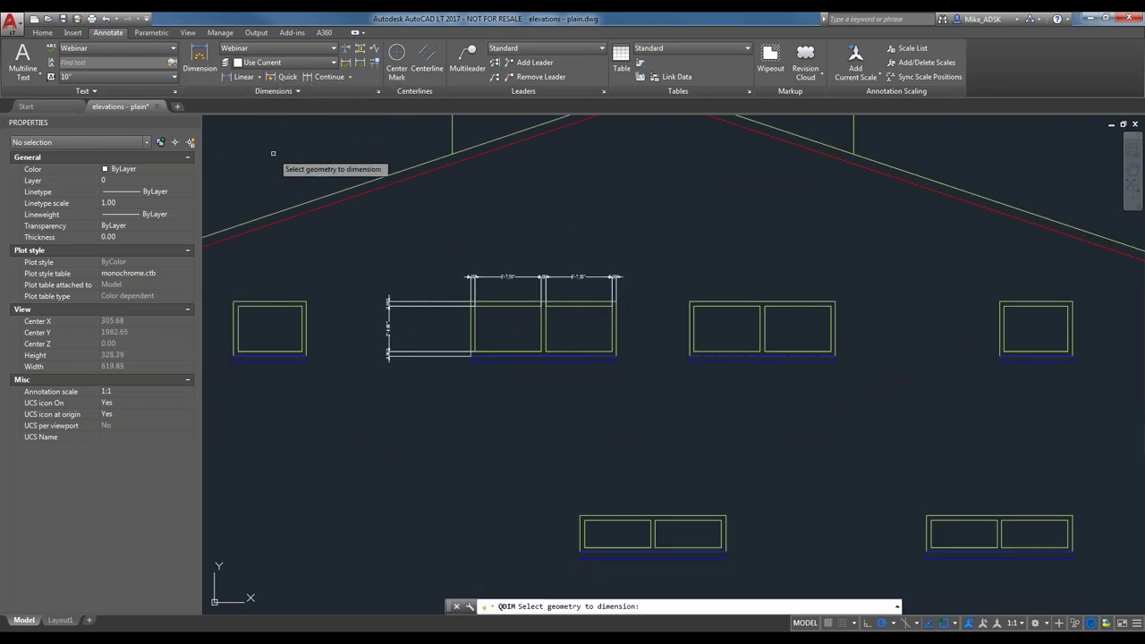
key(Escape)
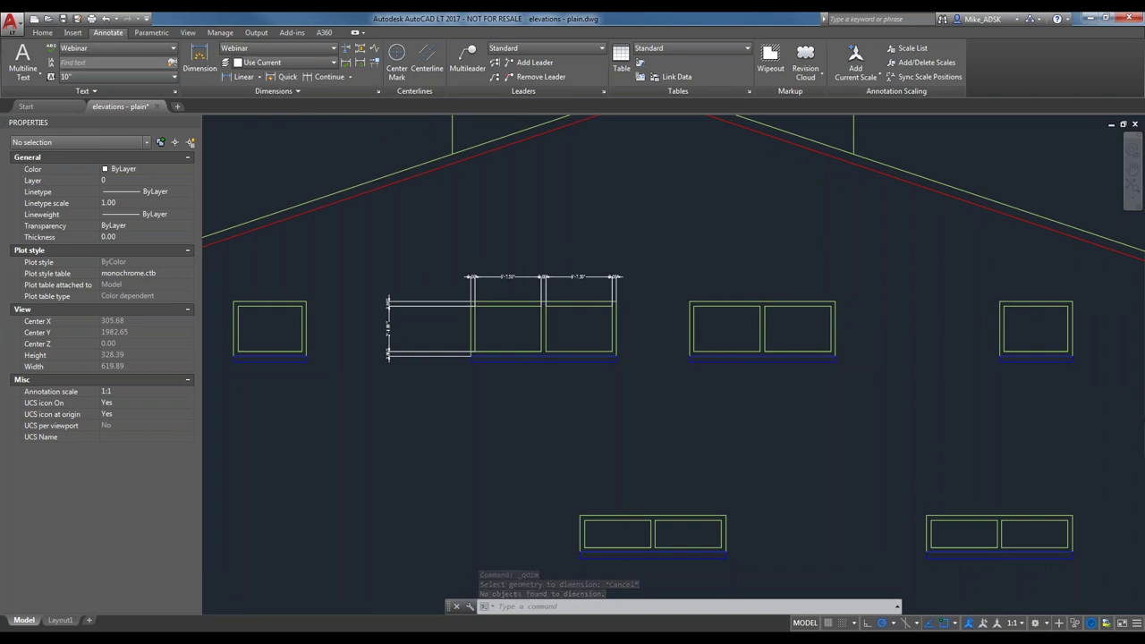
scroll(464, 220, up, 4)
scroll(463, 225, down, 2)
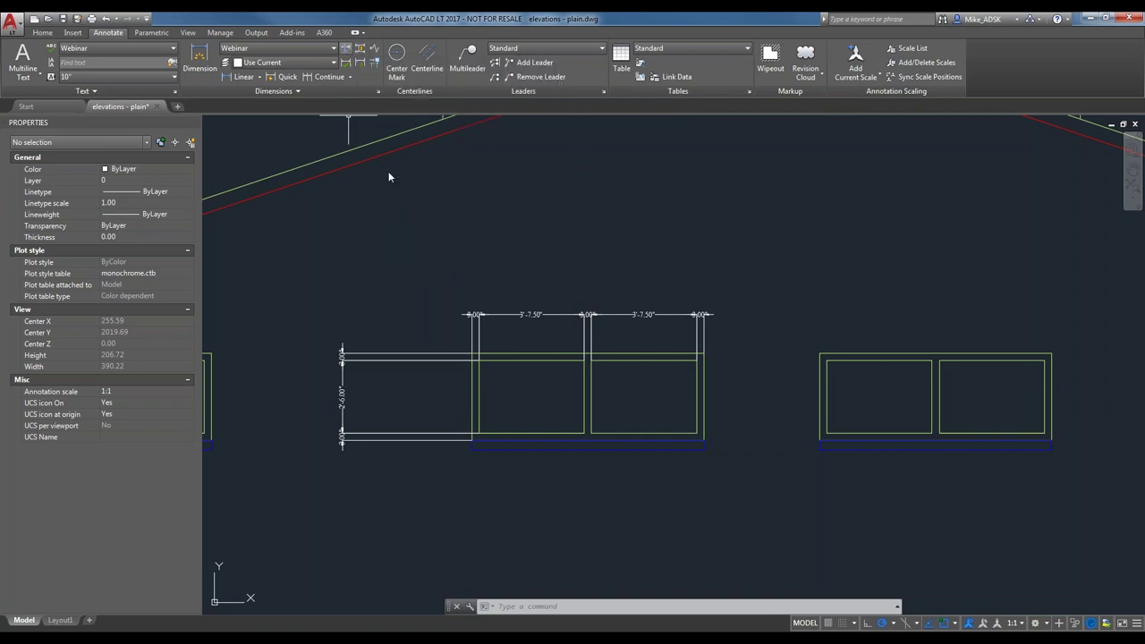
scroll(532, 385, up, 2)
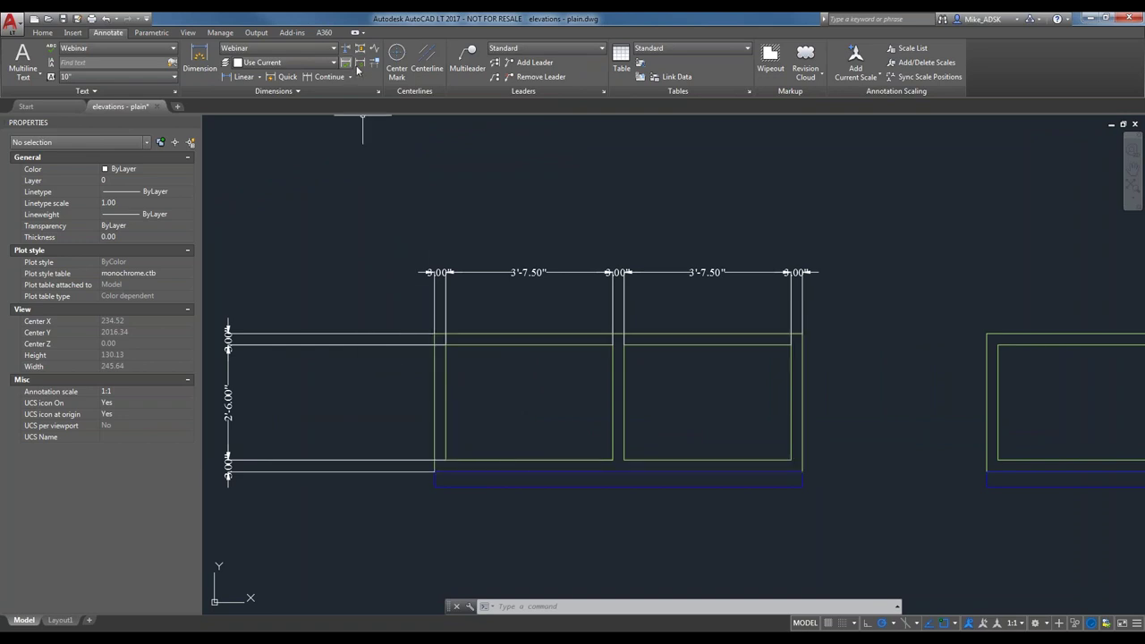
Step: Make Colors the current dimension style
click(296, 52)
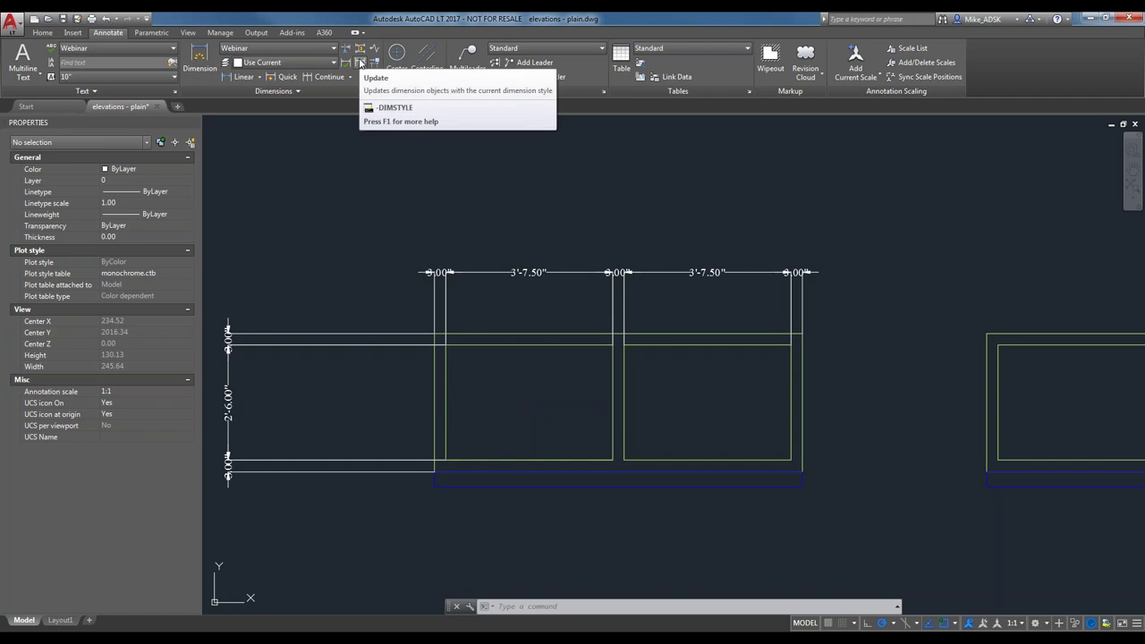
click(314, 51)
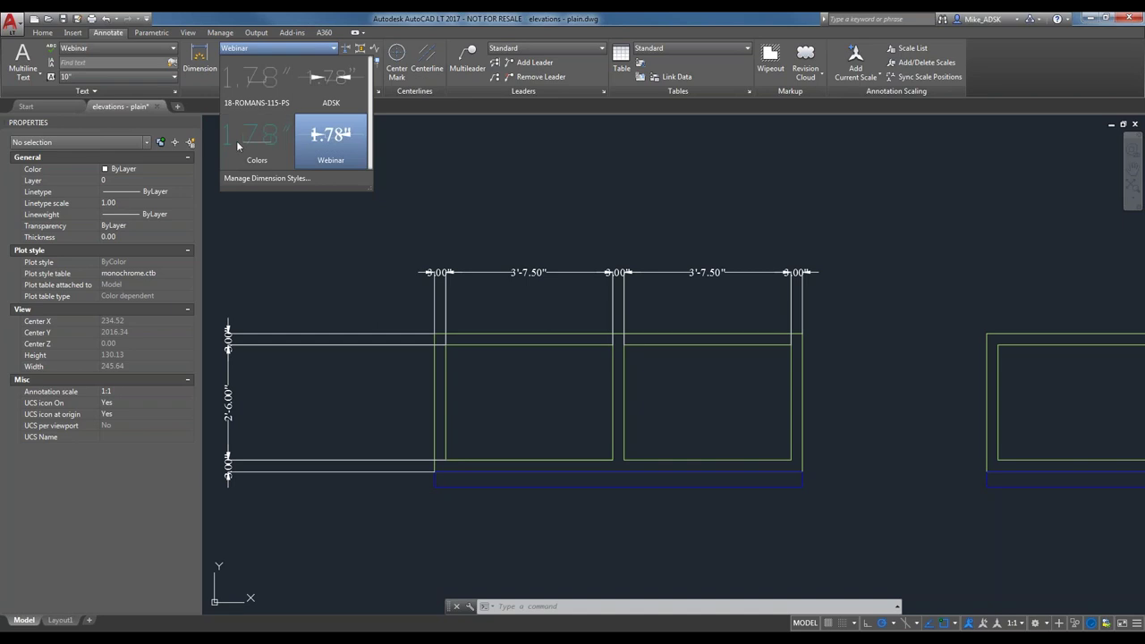
click(281, 147)
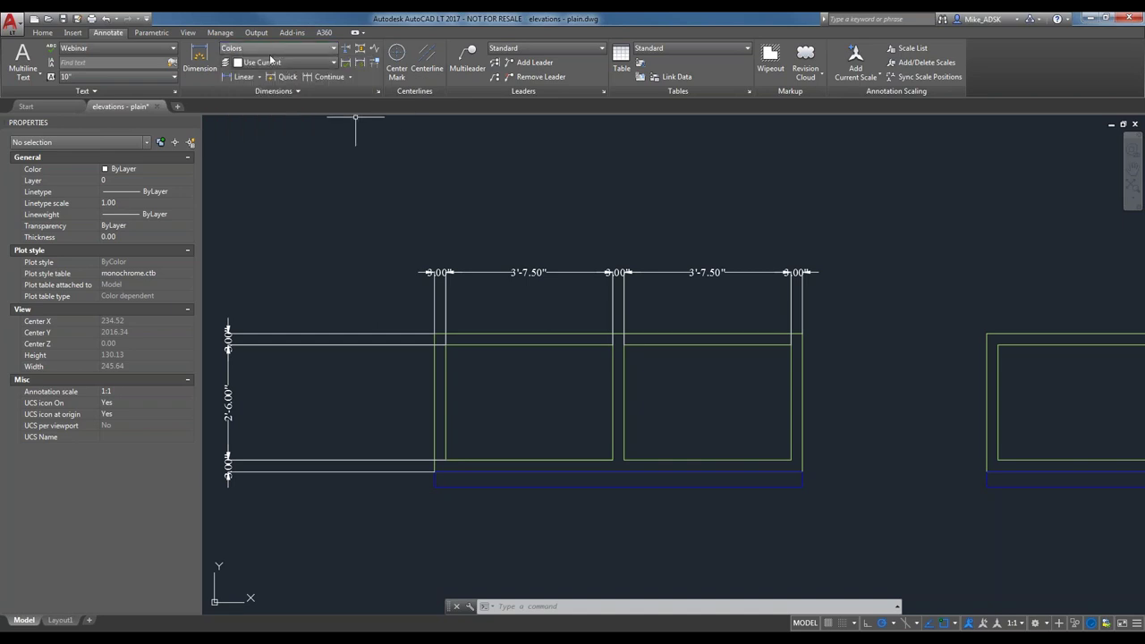
Step: Update the five 3.00"/3'-7.50" dimensions above the windows to the Colors style
click(361, 64)
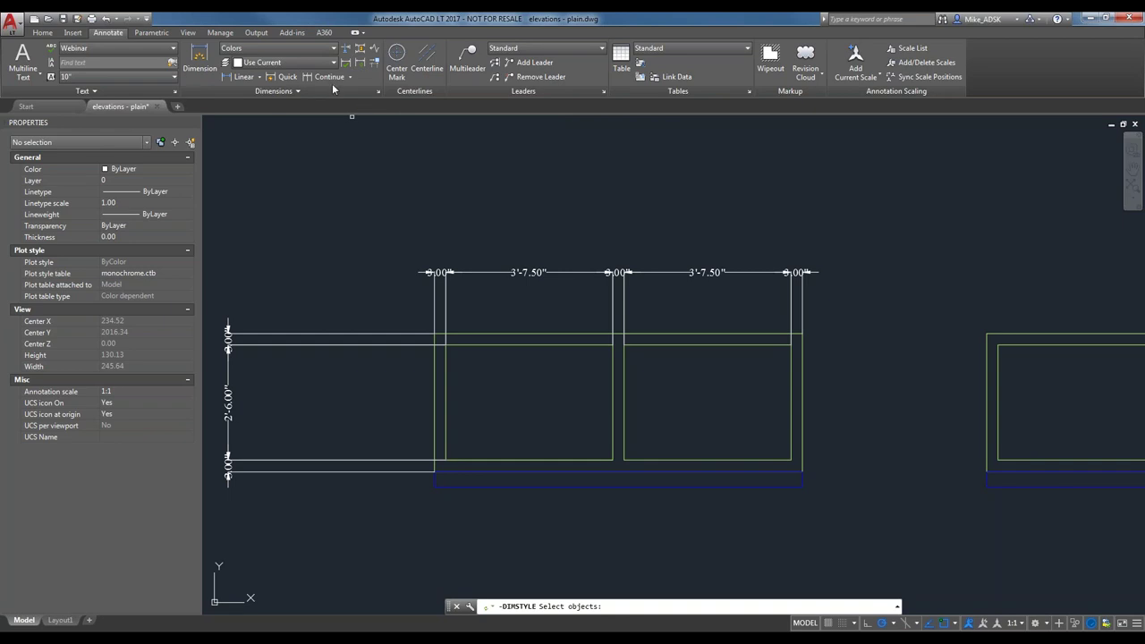
click(265, 49)
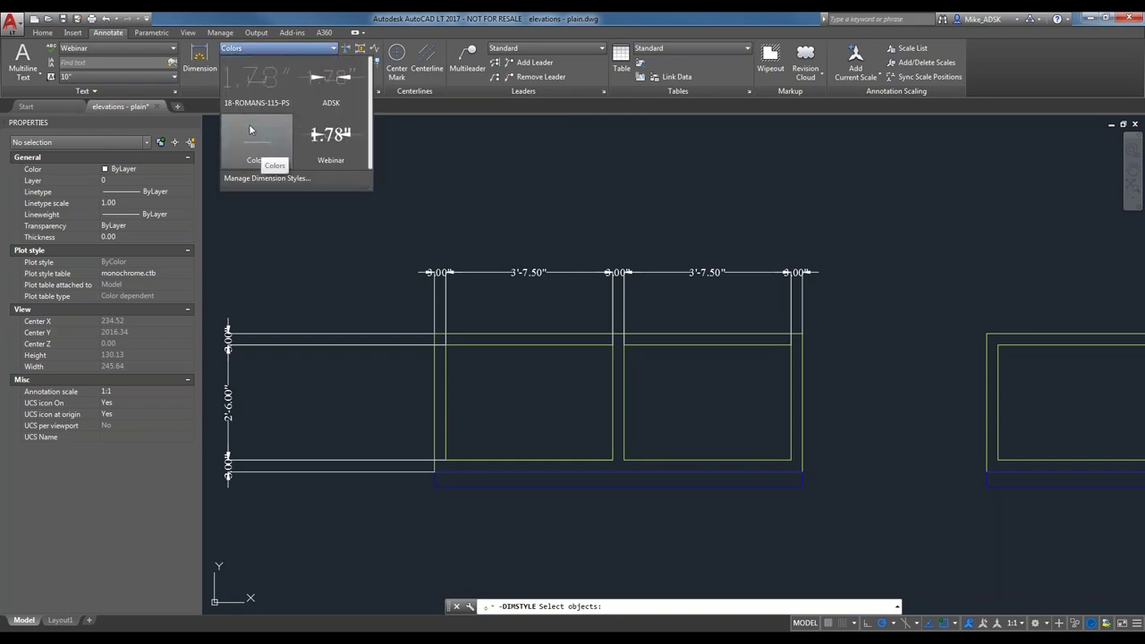
click(250, 131)
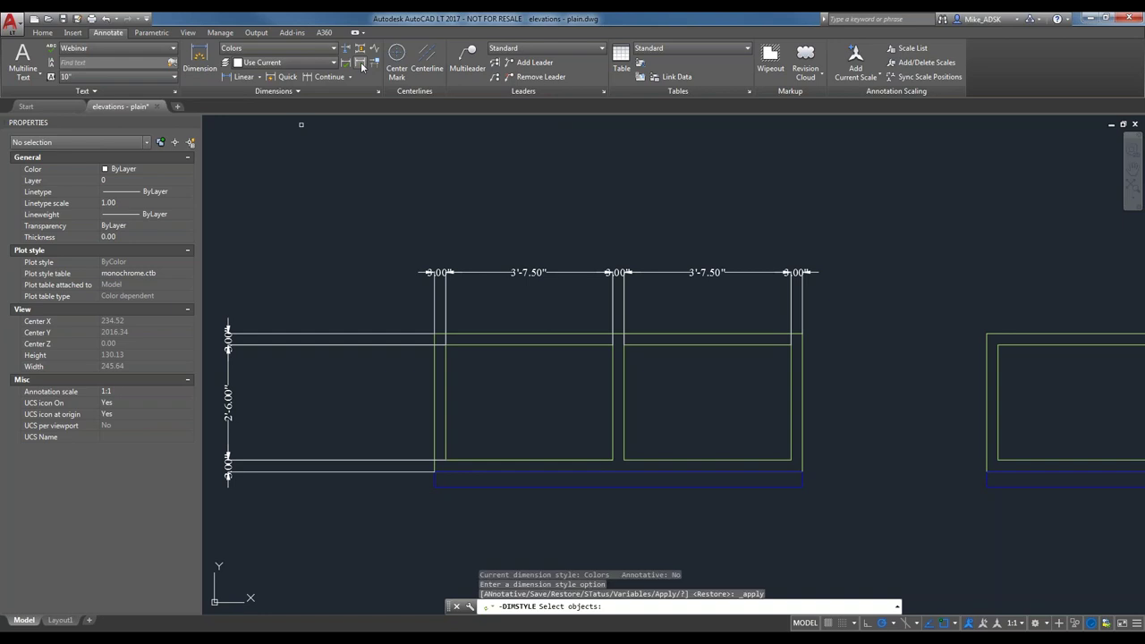
click(532, 276)
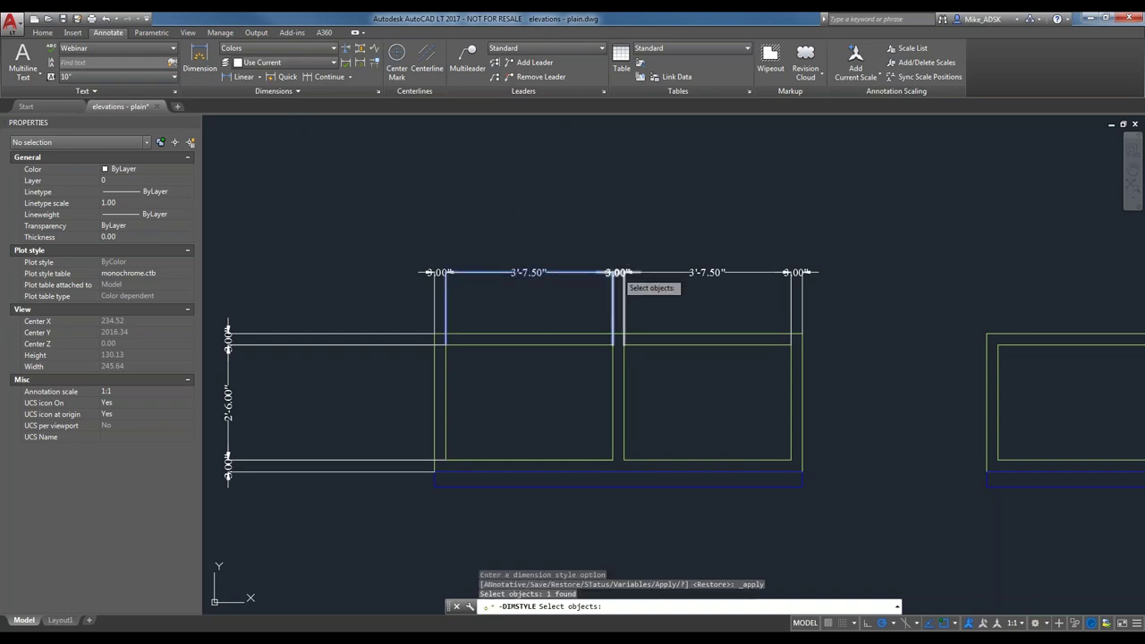
click(626, 272)
click(691, 272)
click(799, 273)
click(436, 274)
key(Return)
scroll(456, 302, up, 3)
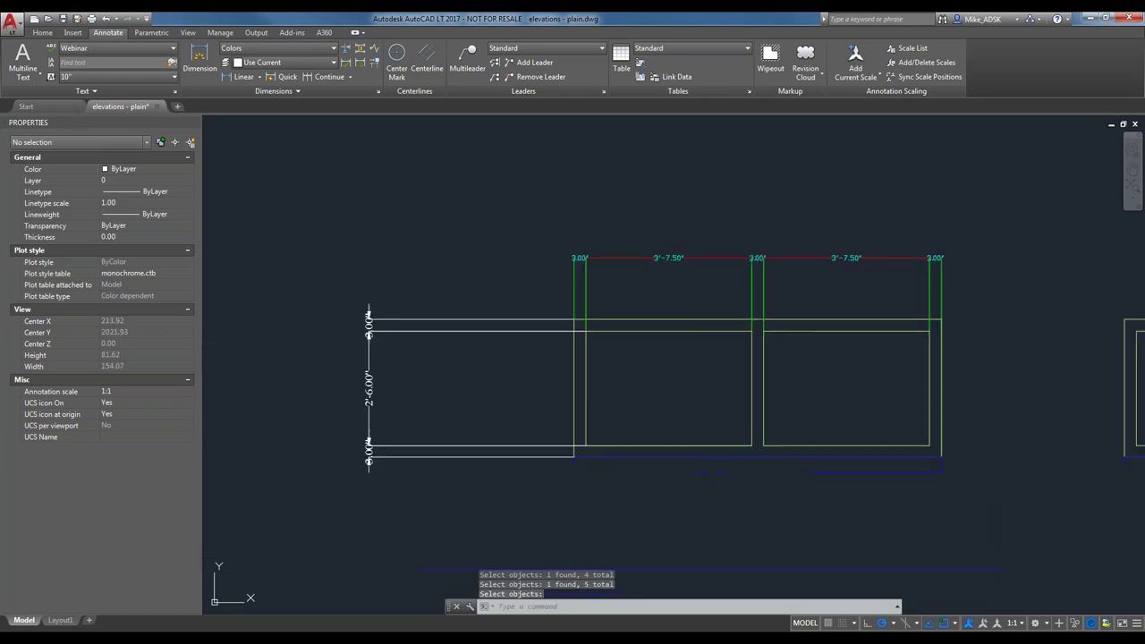
click(282, 48)
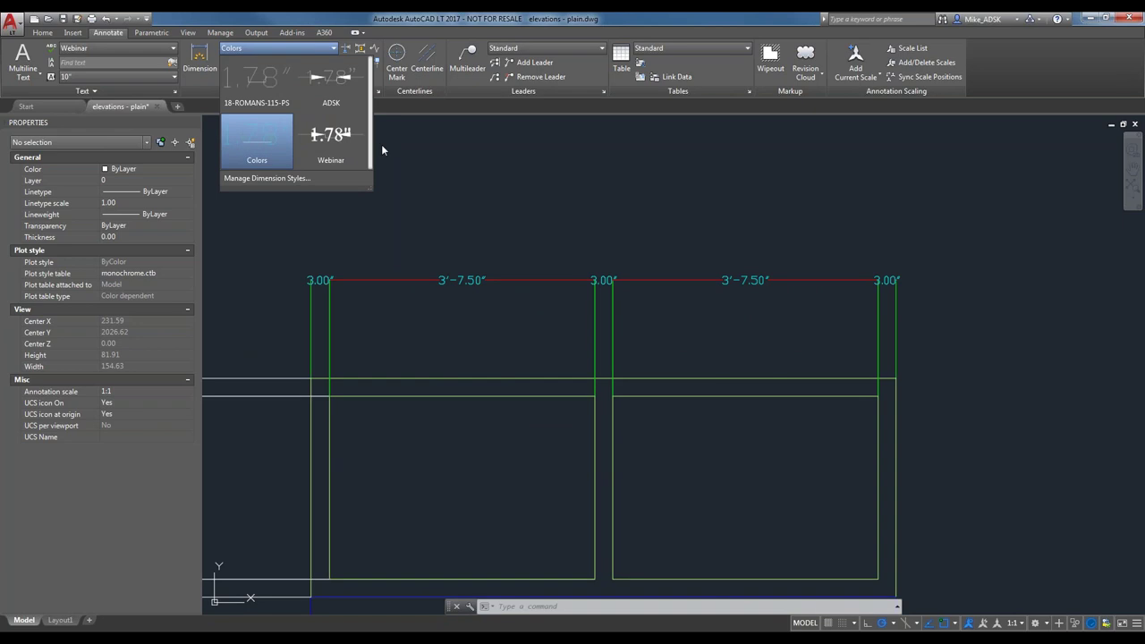
Step: Make Webinar current and update the five window dimensions back to white Webinar style
click(357, 159)
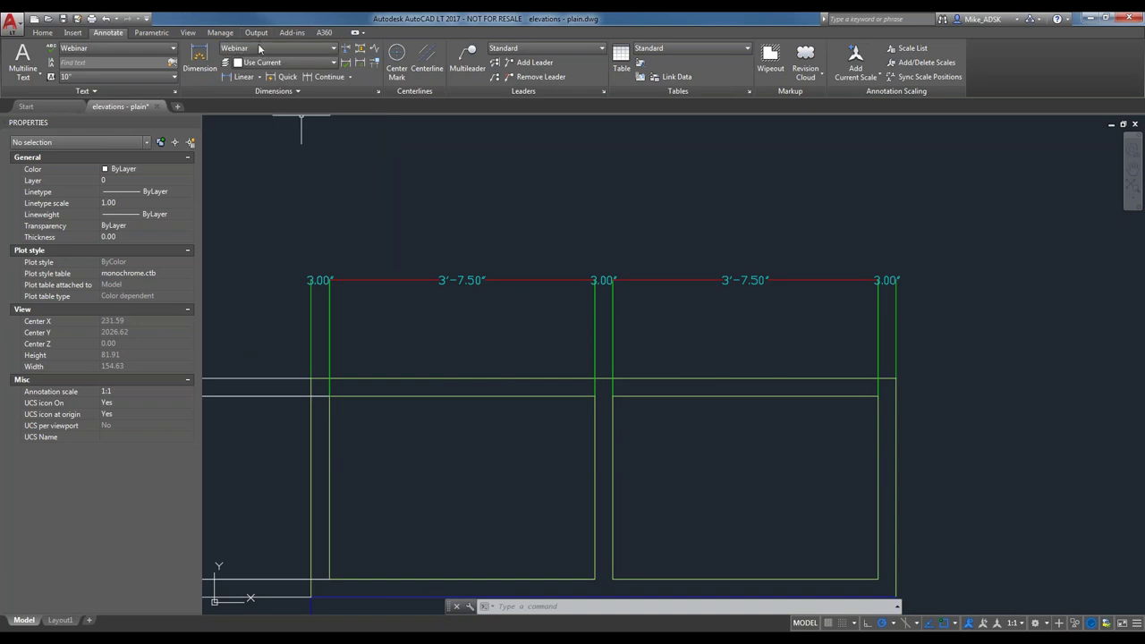
click(332, 49)
key(Escape)
click(363, 68)
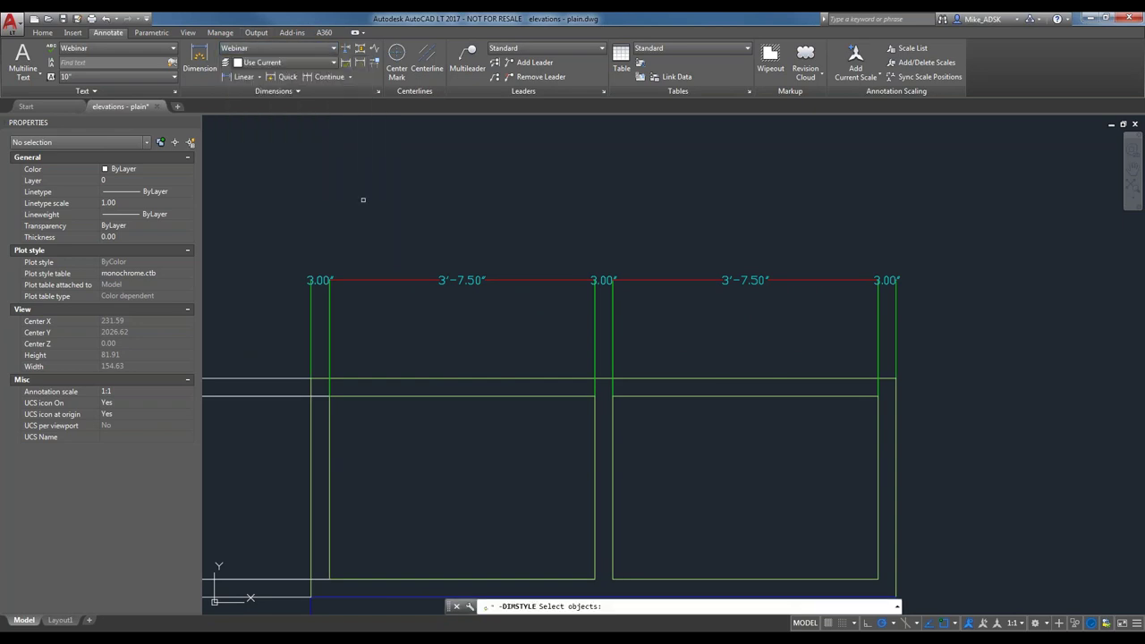
click(888, 280)
click(752, 285)
click(542, 281)
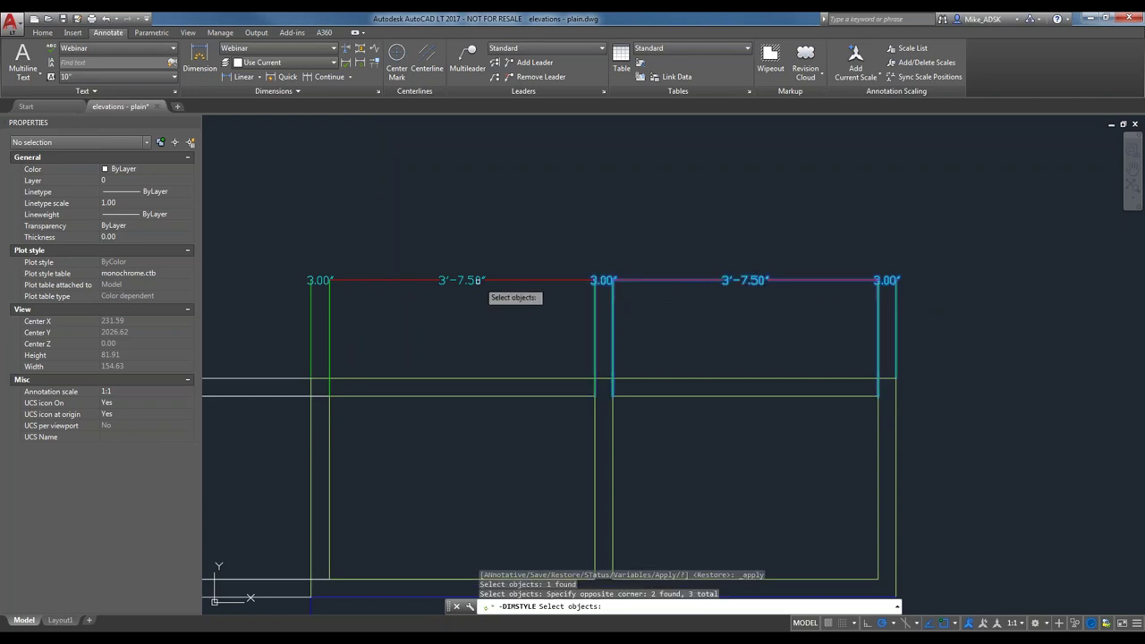
click(321, 280)
click(320, 280)
key(Return)
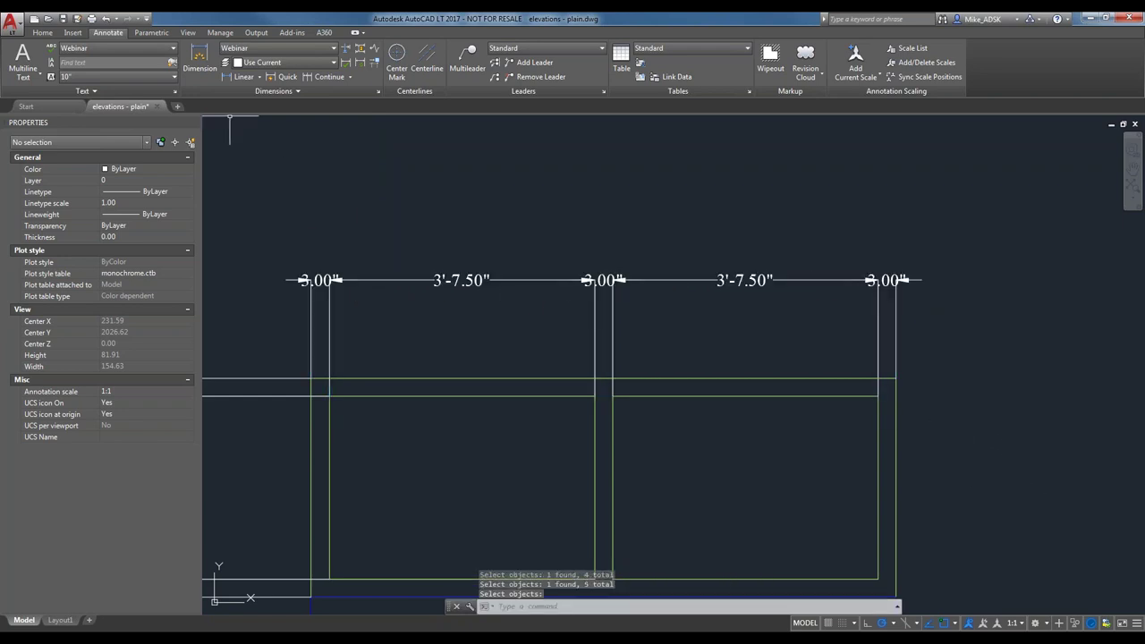
Step: Make Colors current and crossing-select the five dimensions to restyle them to Colors
click(300, 48)
click(265, 149)
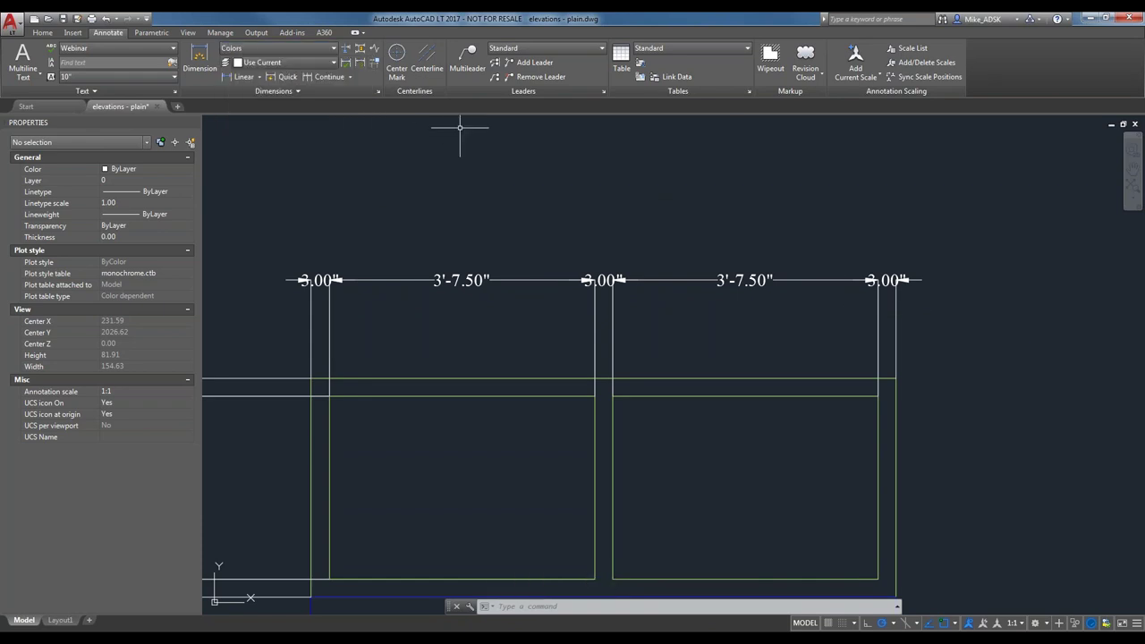
click(985, 308)
click(302, 218)
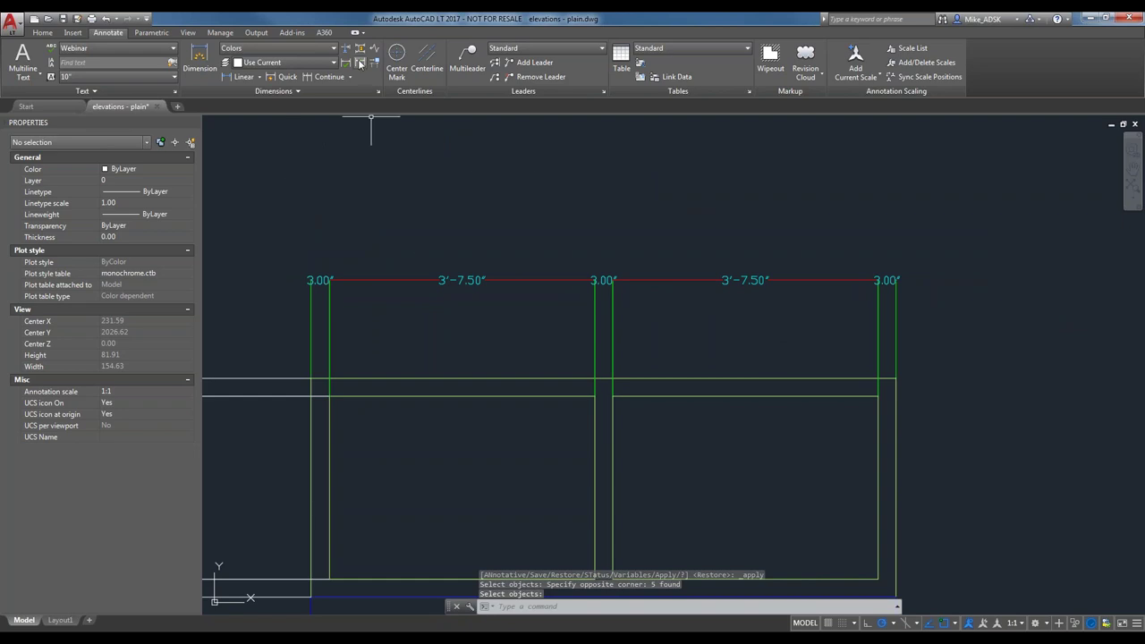
click(296, 91)
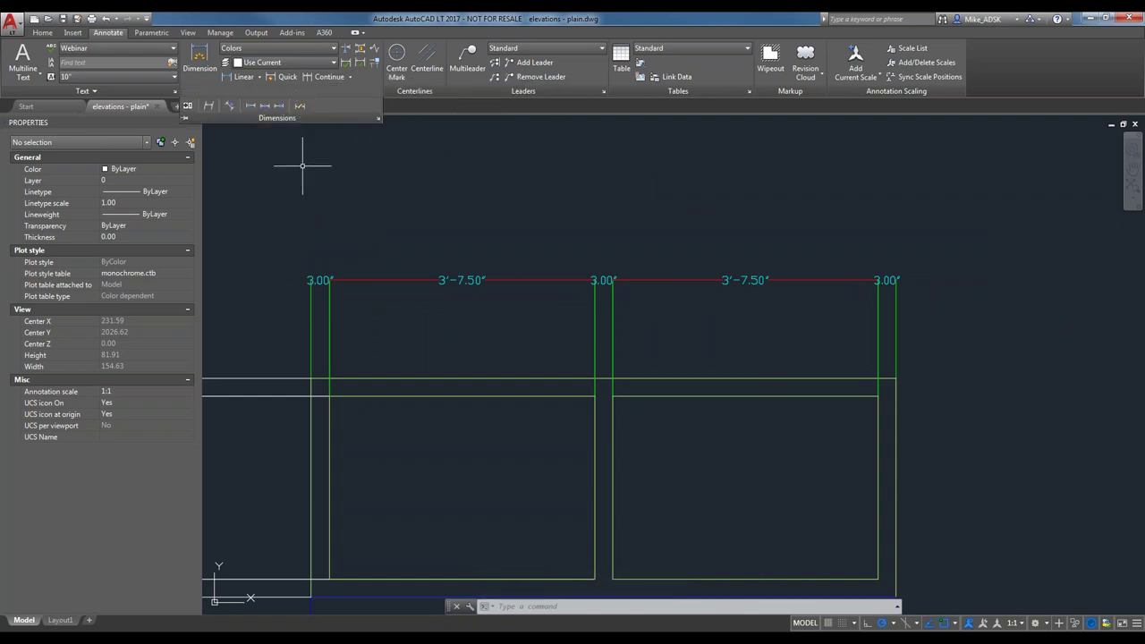
click(187, 107)
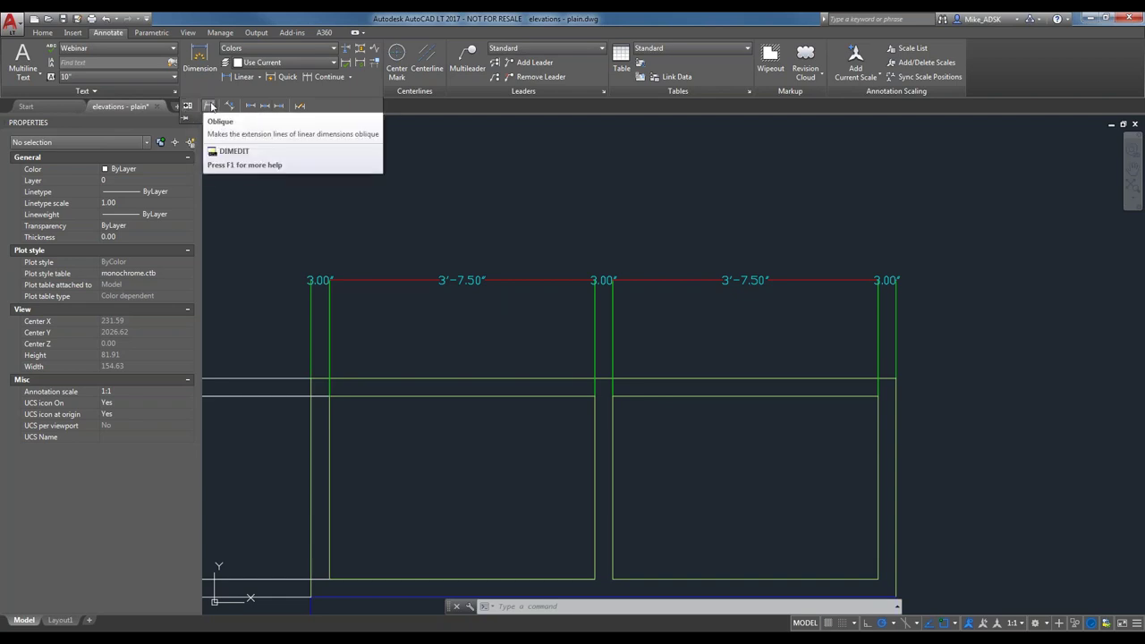
click(213, 107)
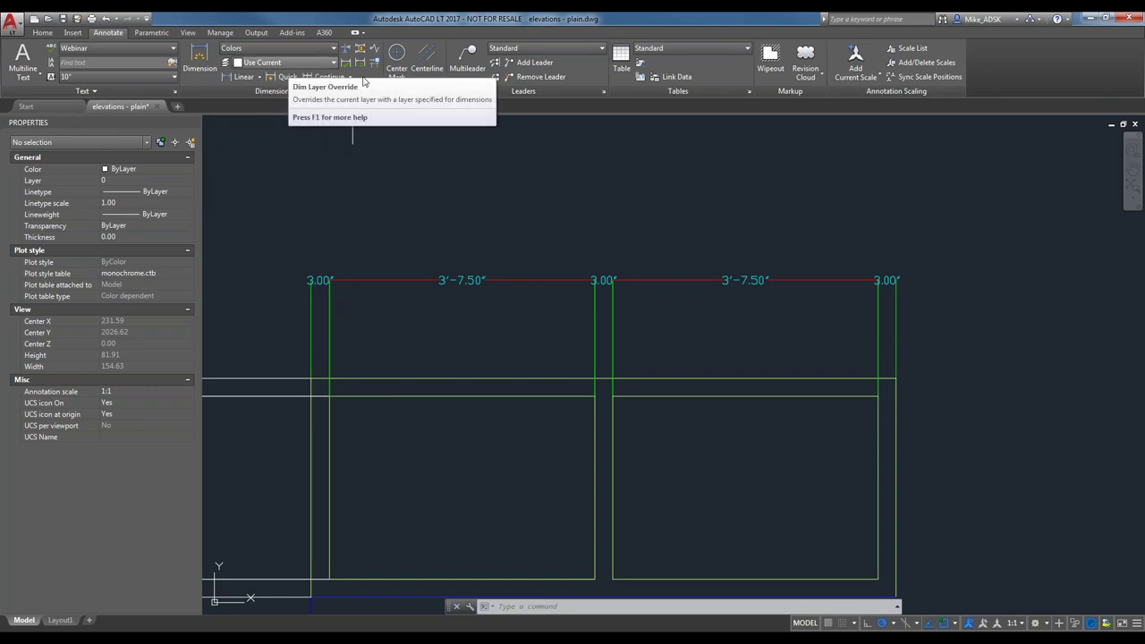
click(278, 91)
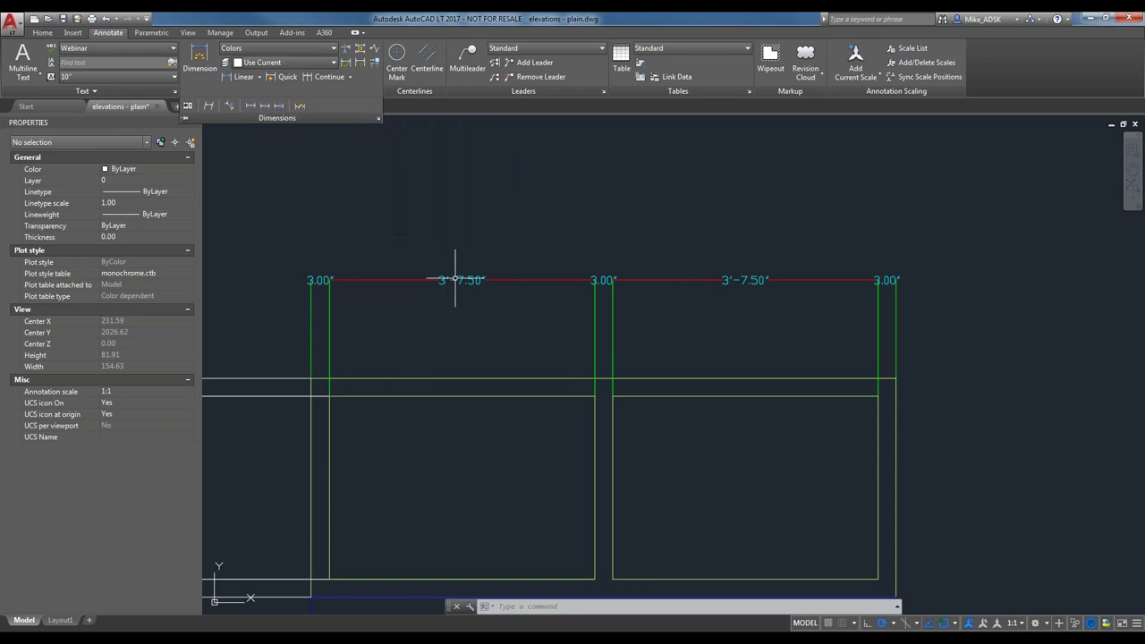
click(298, 92)
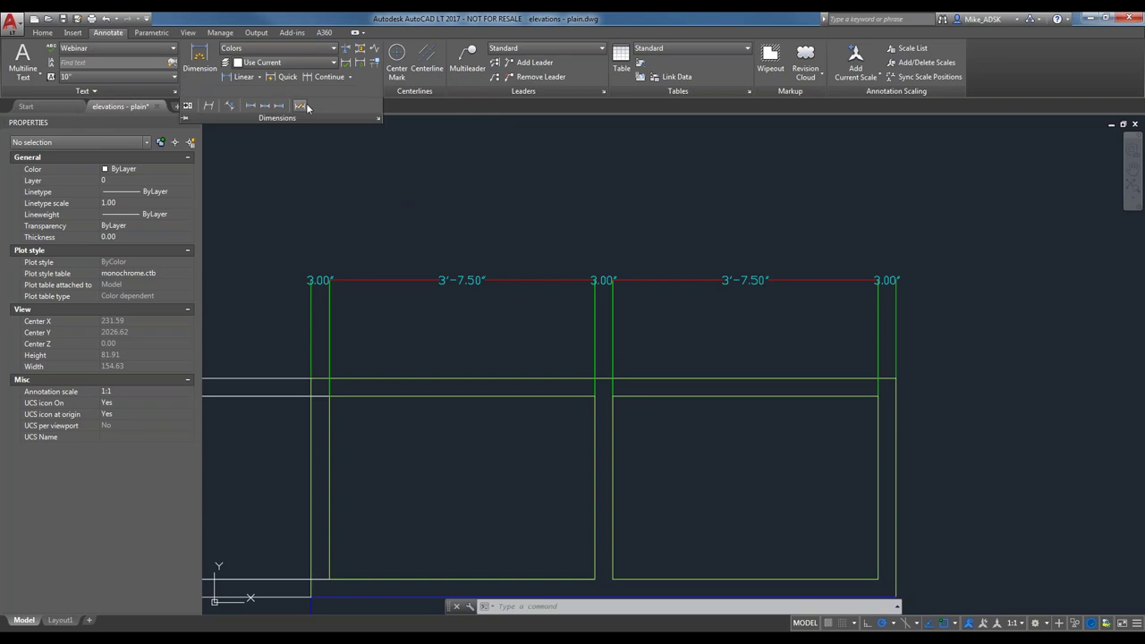
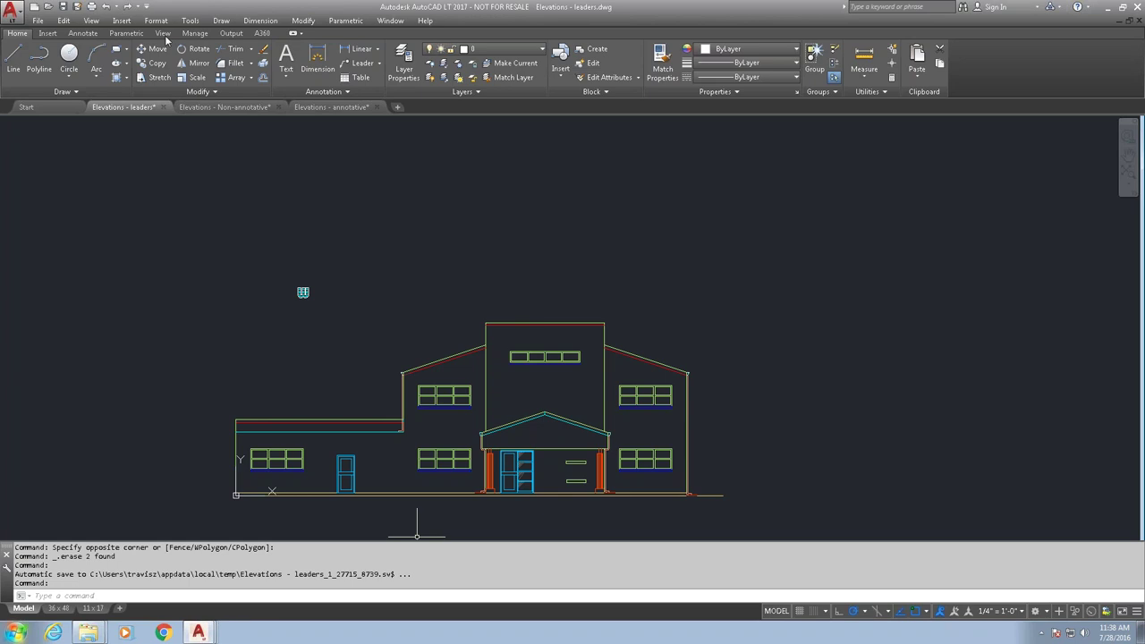
Step: Start a multileader with its arrowhead on the central tower's top-right roof corner and its landing up to the right
click(82, 34)
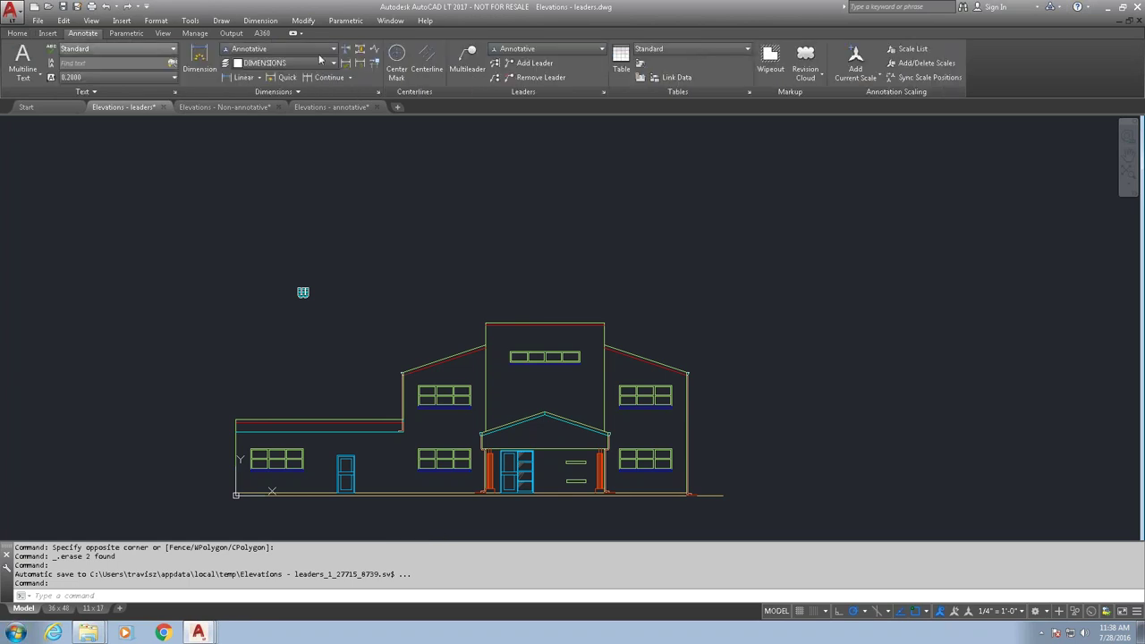
click(465, 67)
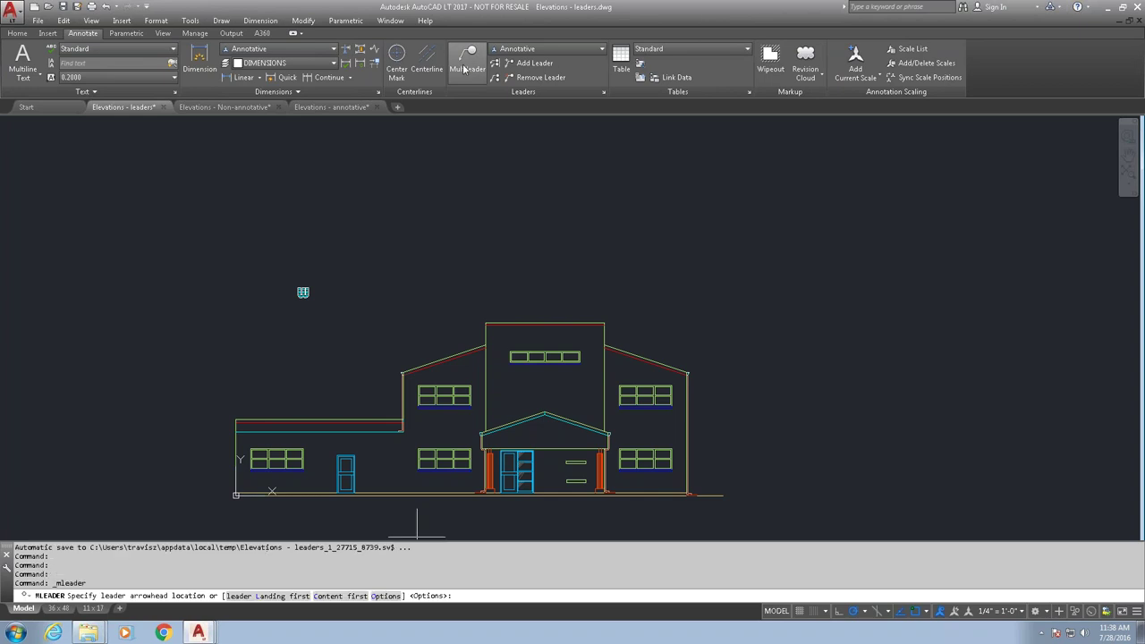
click(606, 319)
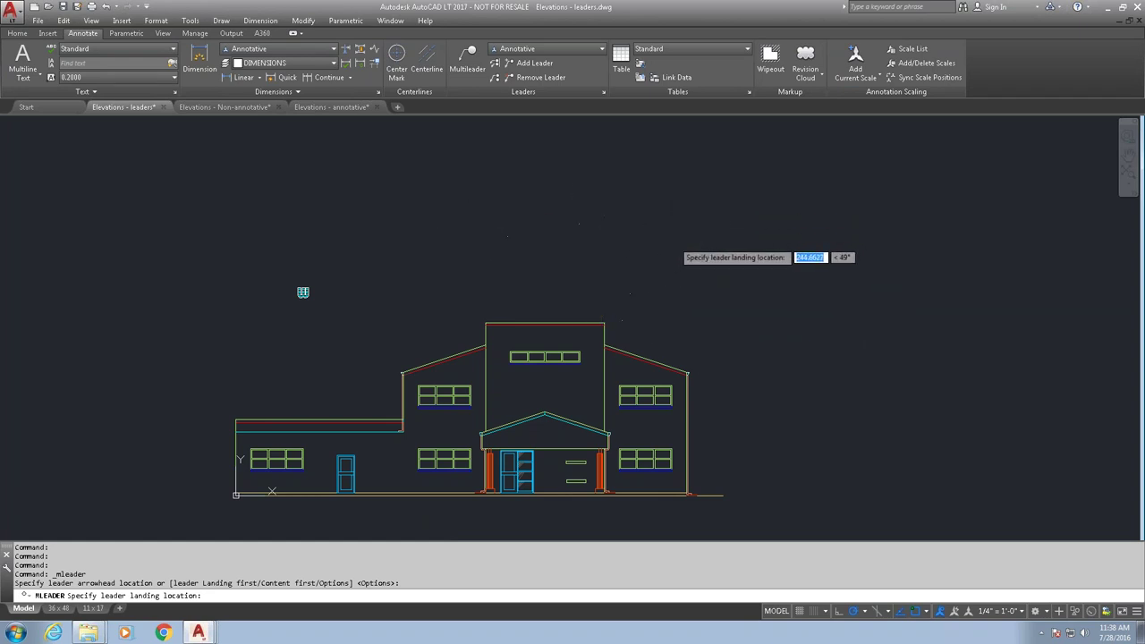
click(673, 240)
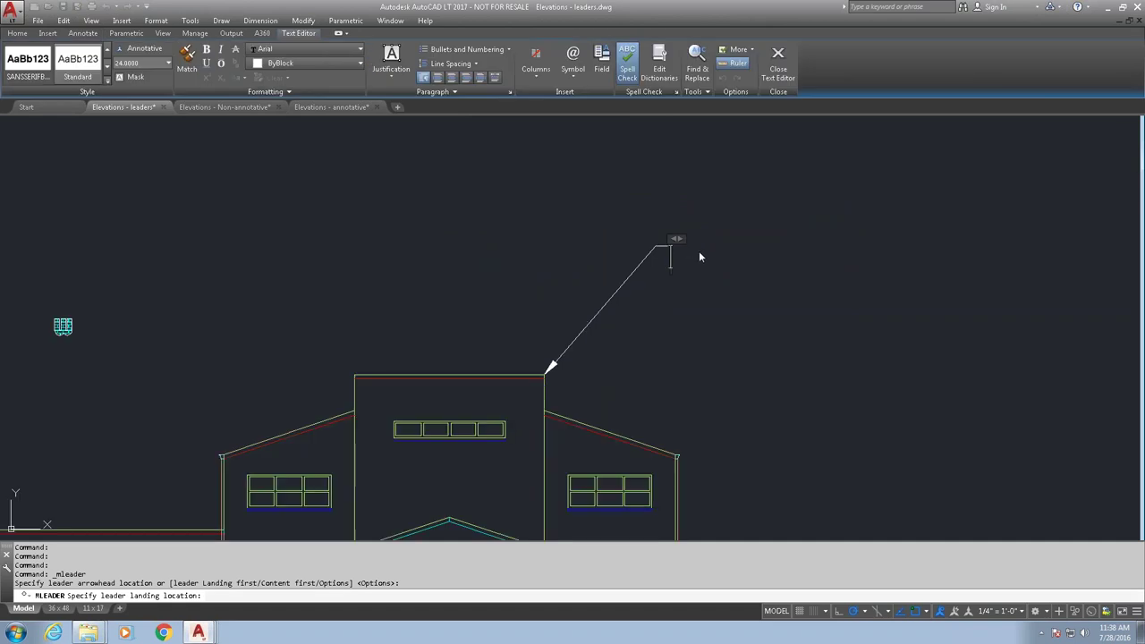
Step: Type 'here is an mleader' and 'whatever' as two lines of multileader text, then commit it
text(here is an mleadr)
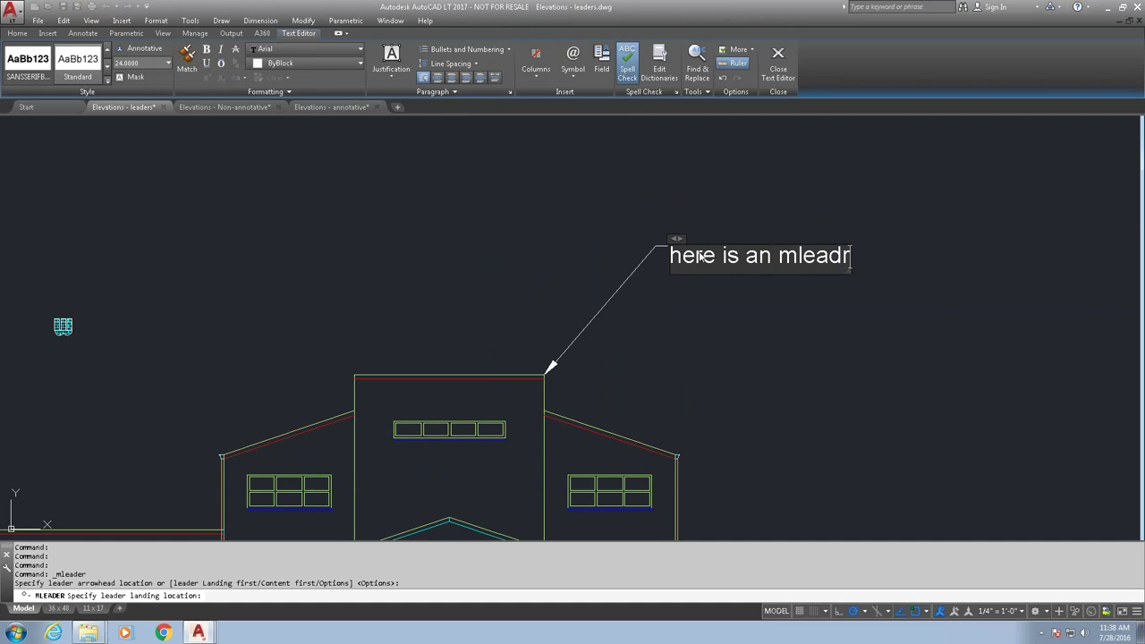
key(BackSpace)
text(er)
key(Return)
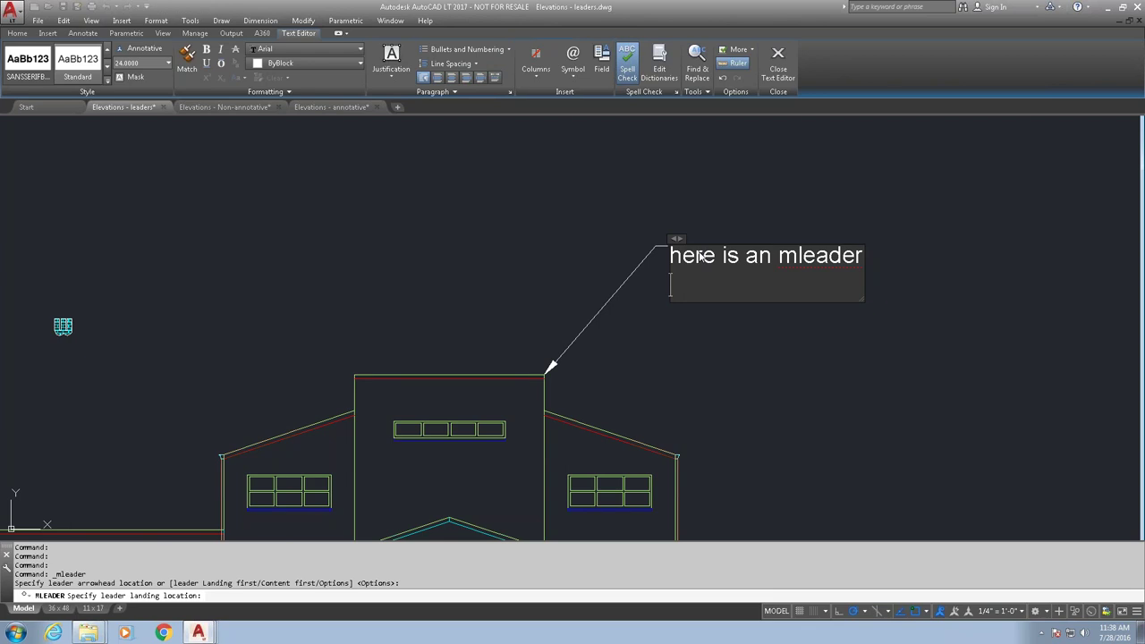
text(whatever)
click(795, 211)
scroll(765, 302, down, 2)
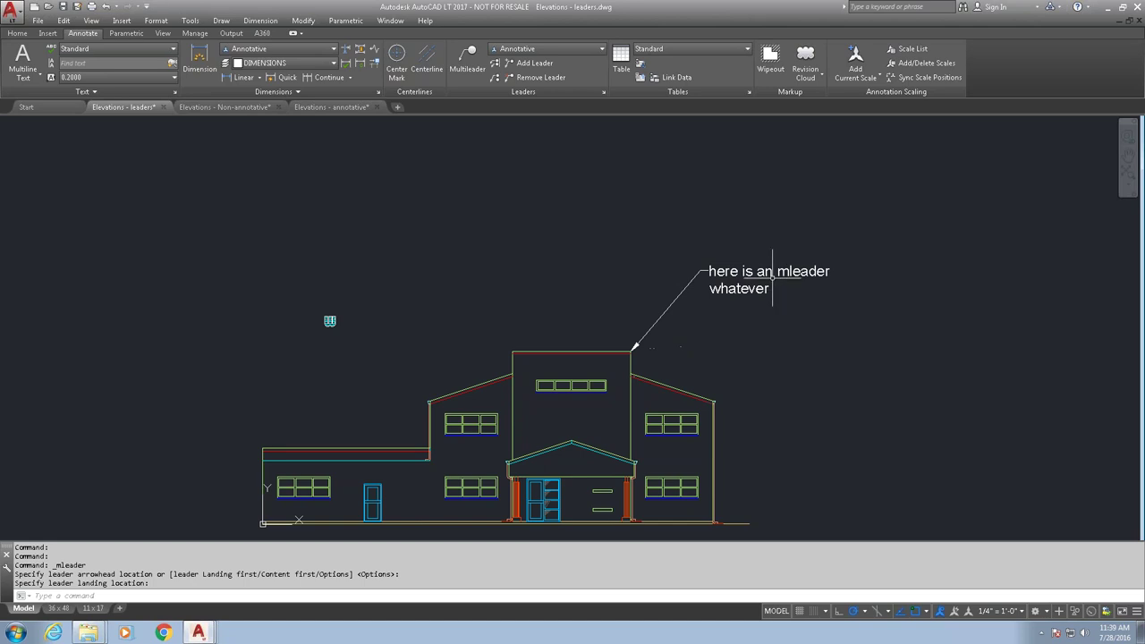
Step: Select the multileader and drag its text grip slightly to the right
mouse_move(777, 267)
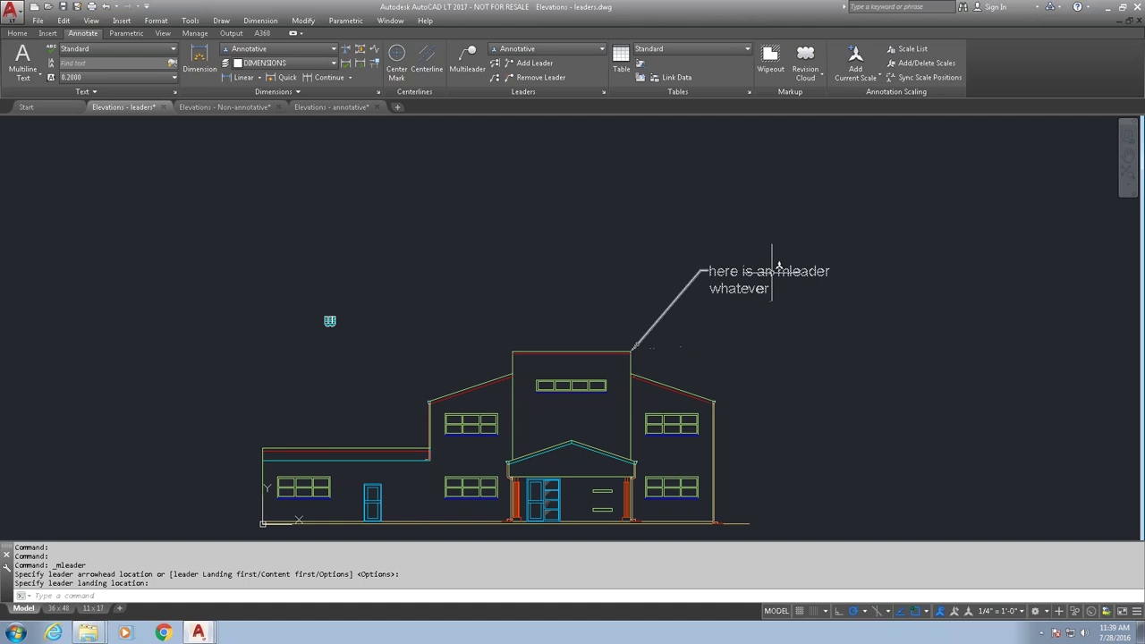
click(779, 267)
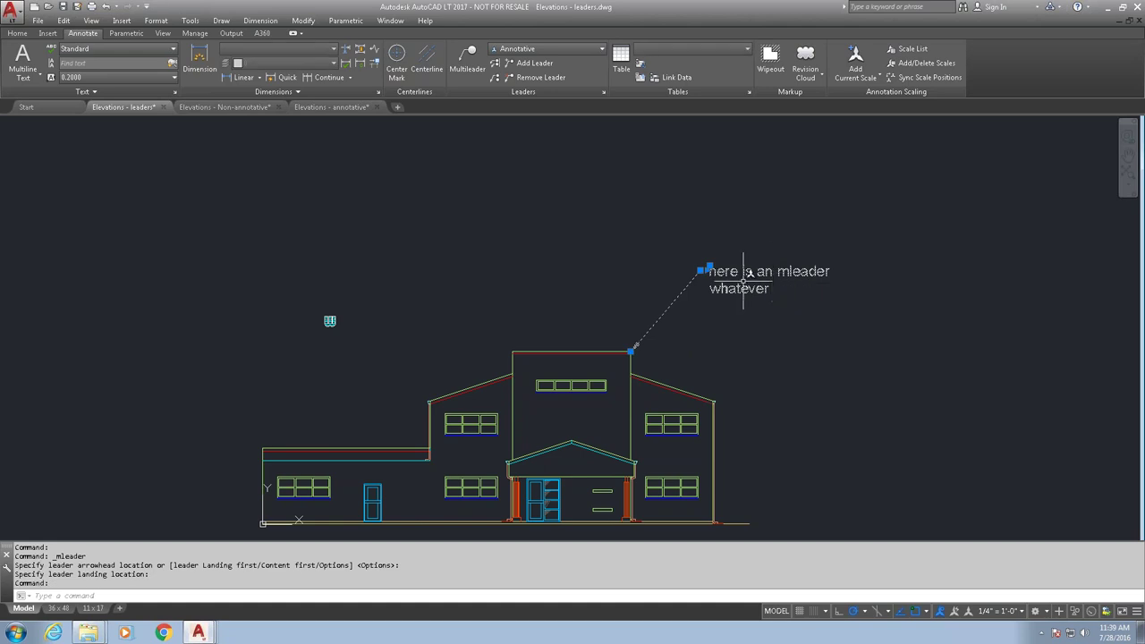
scroll(726, 277, up, 4)
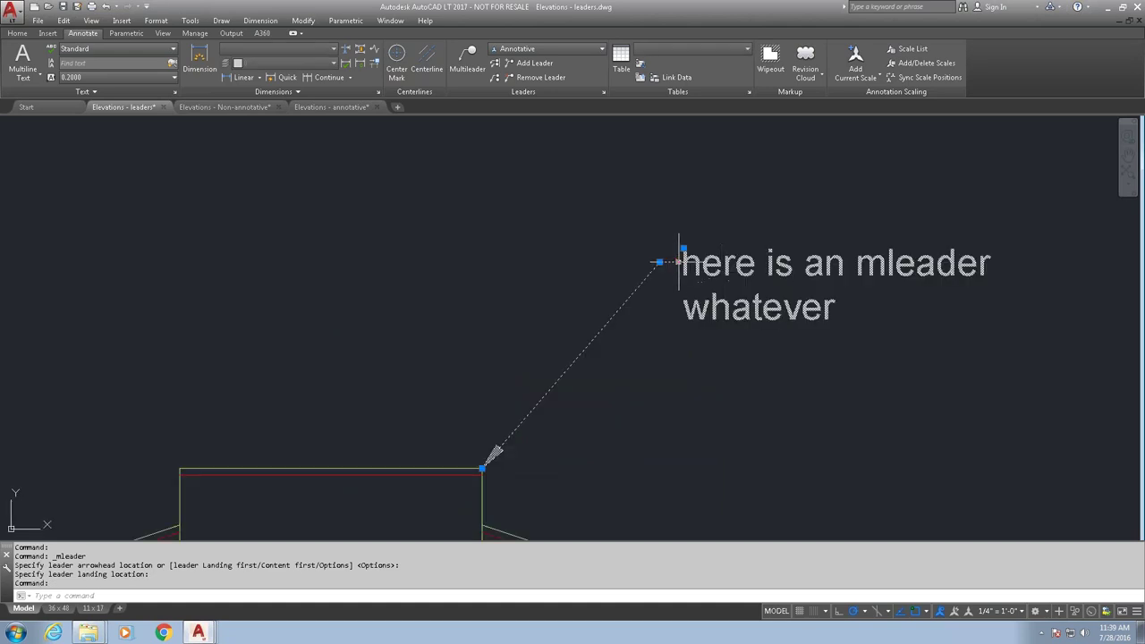
click(683, 251)
click(742, 262)
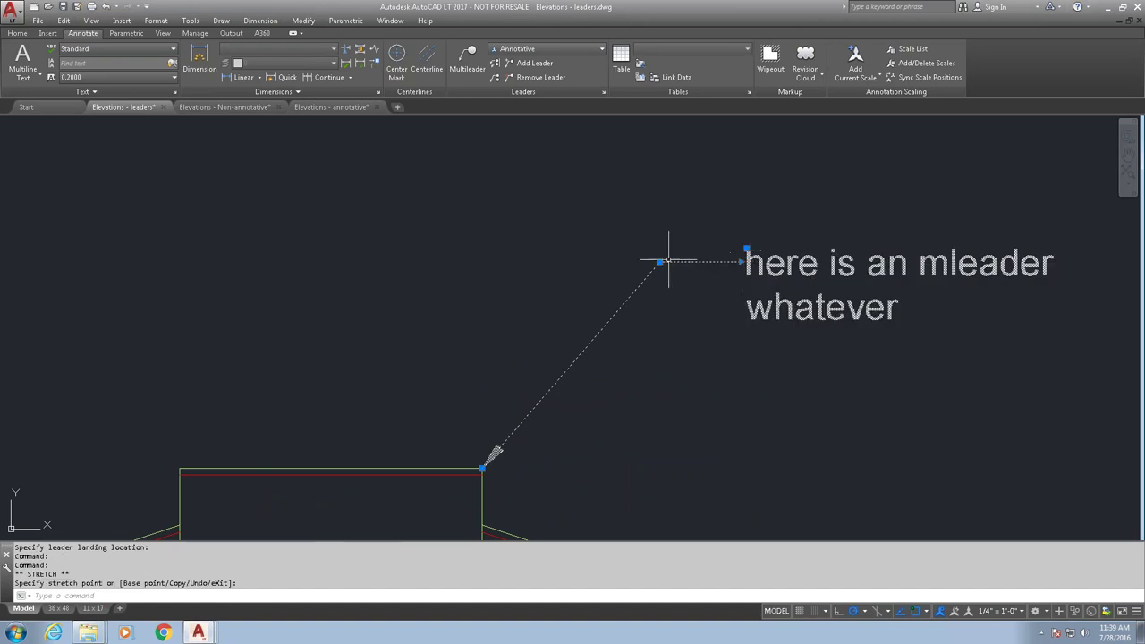
Step: Drag the multileader landing to the upper left, then move its text back up and right
mouse_move(661, 262)
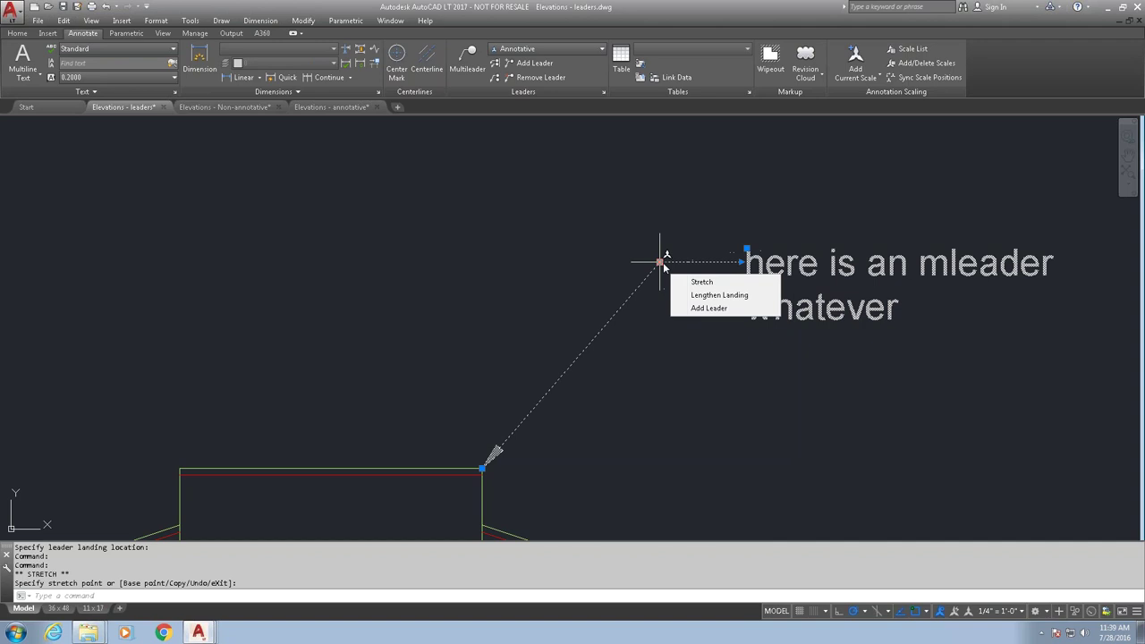
scroll(680, 315, down, 3)
scroll(684, 299, up, 2)
click(671, 293)
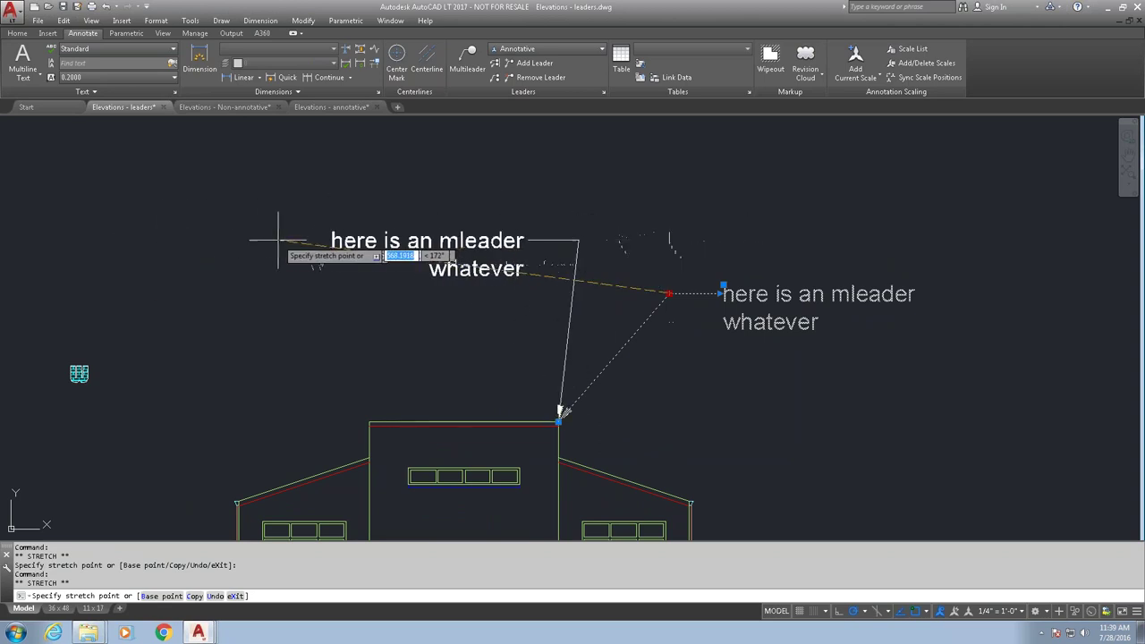
click(208, 228)
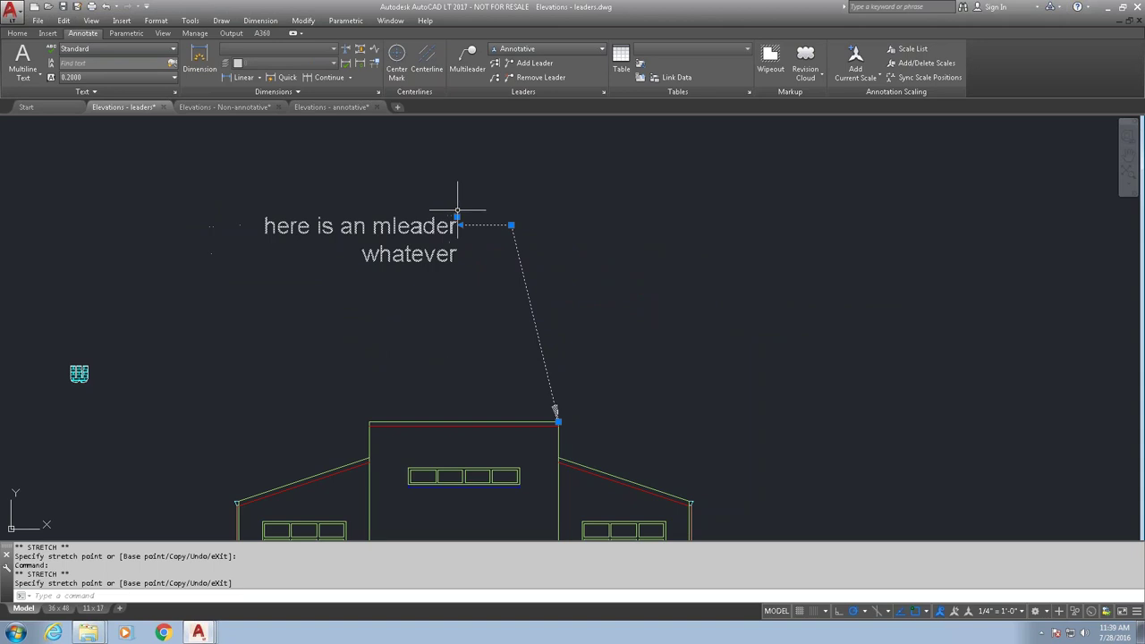
click(458, 216)
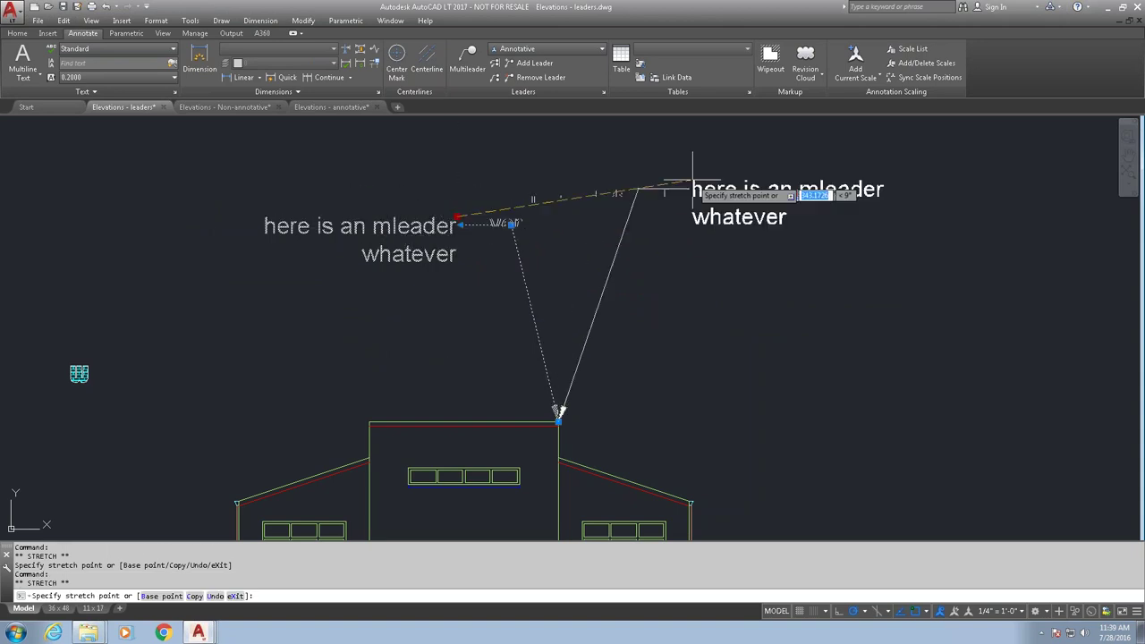
click(792, 190)
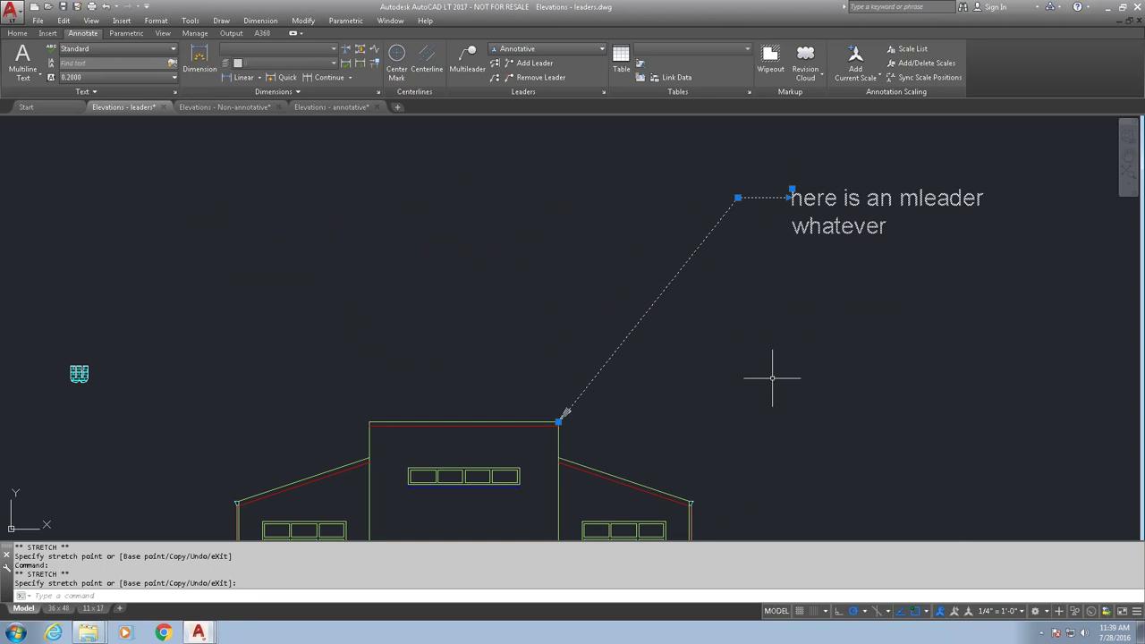
key(Escape)
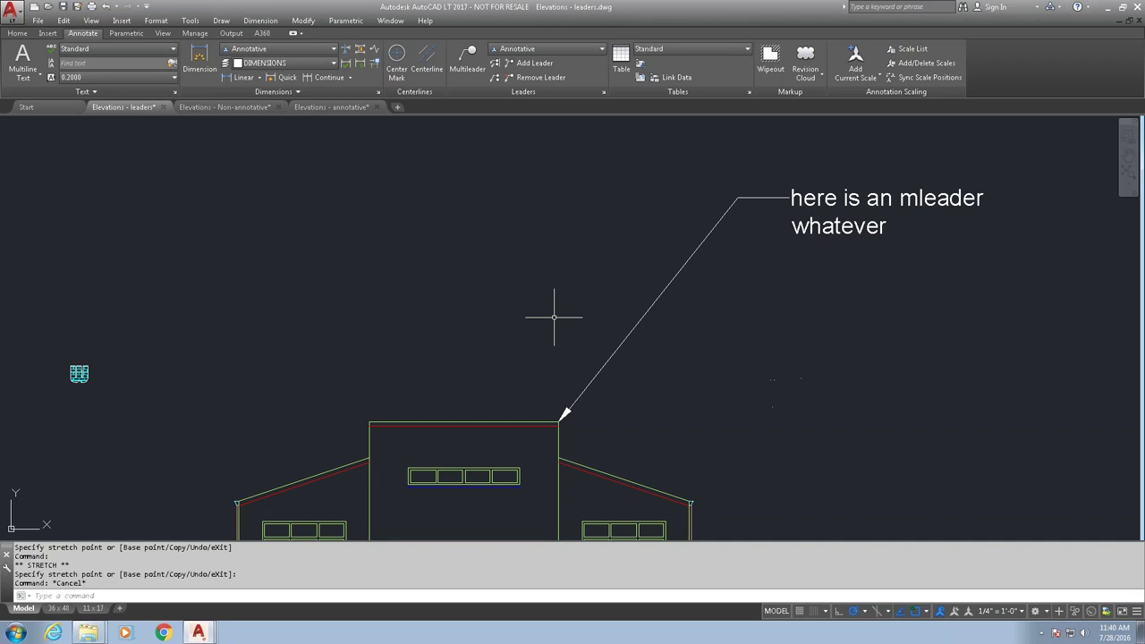
Step: Use LEADER to draw a zigzag path from the tower's top-left corner up and to the left
text(leader)
key(Return)
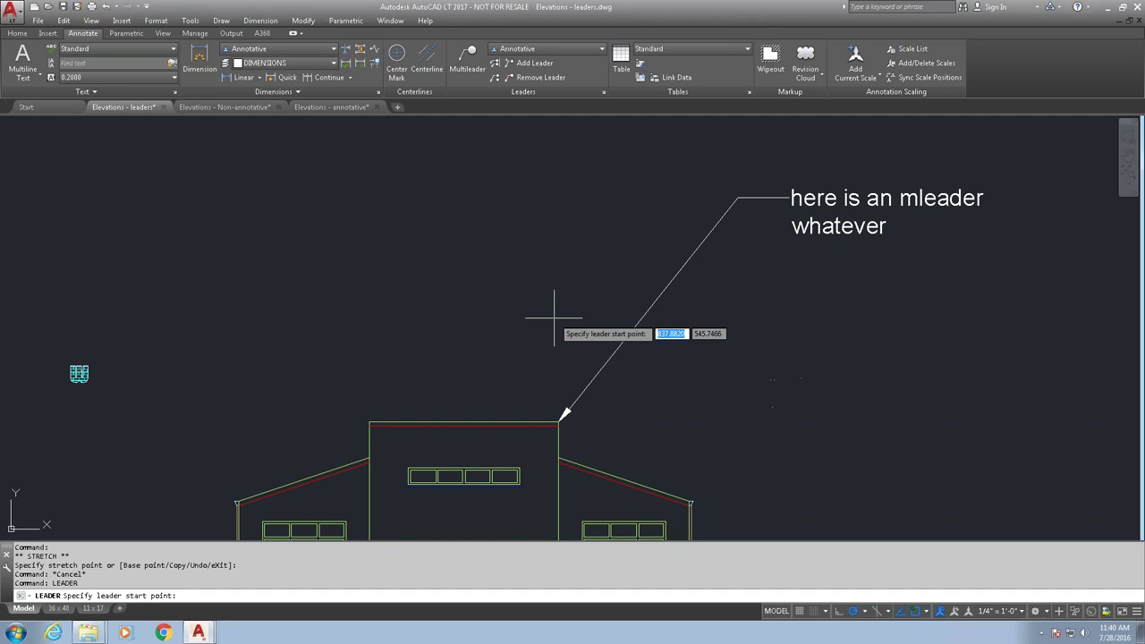
click(369, 420)
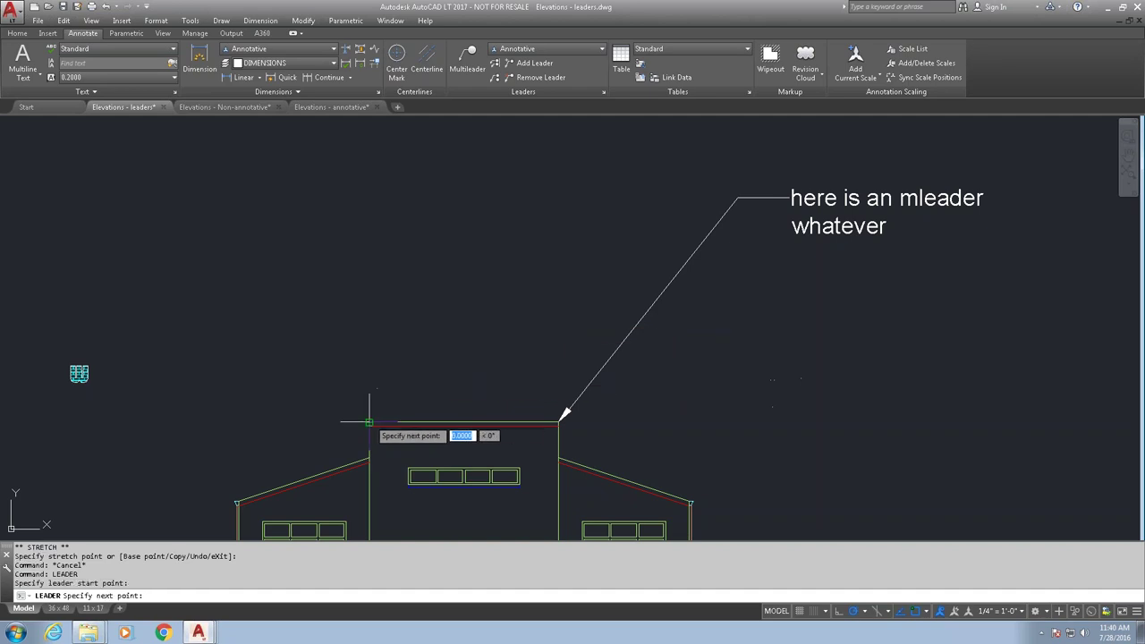
click(295, 310)
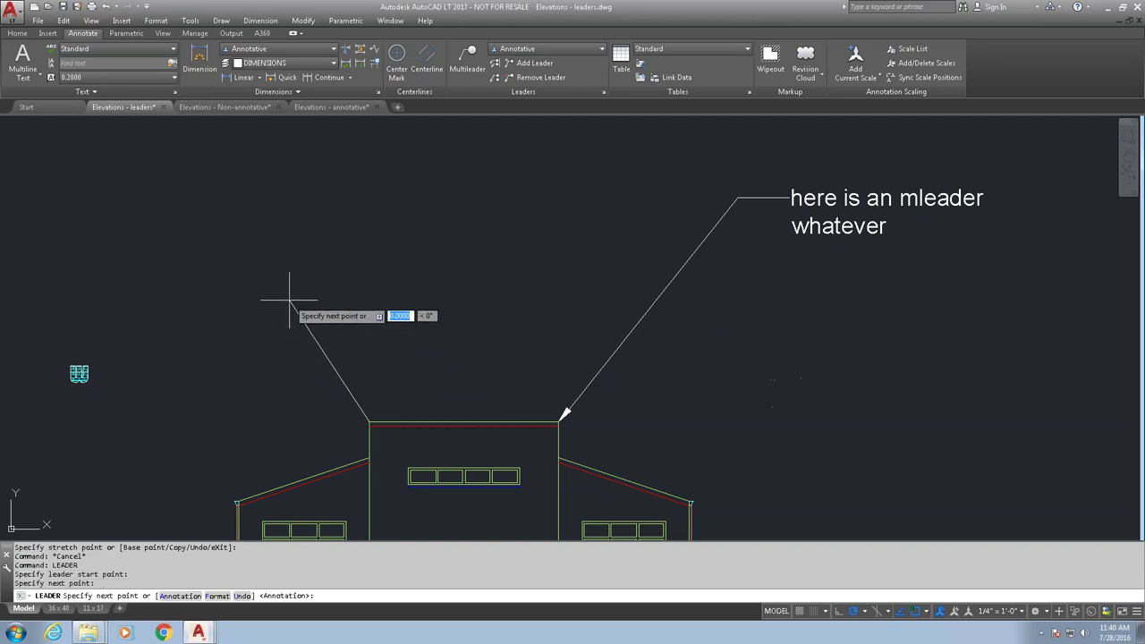
click(221, 274)
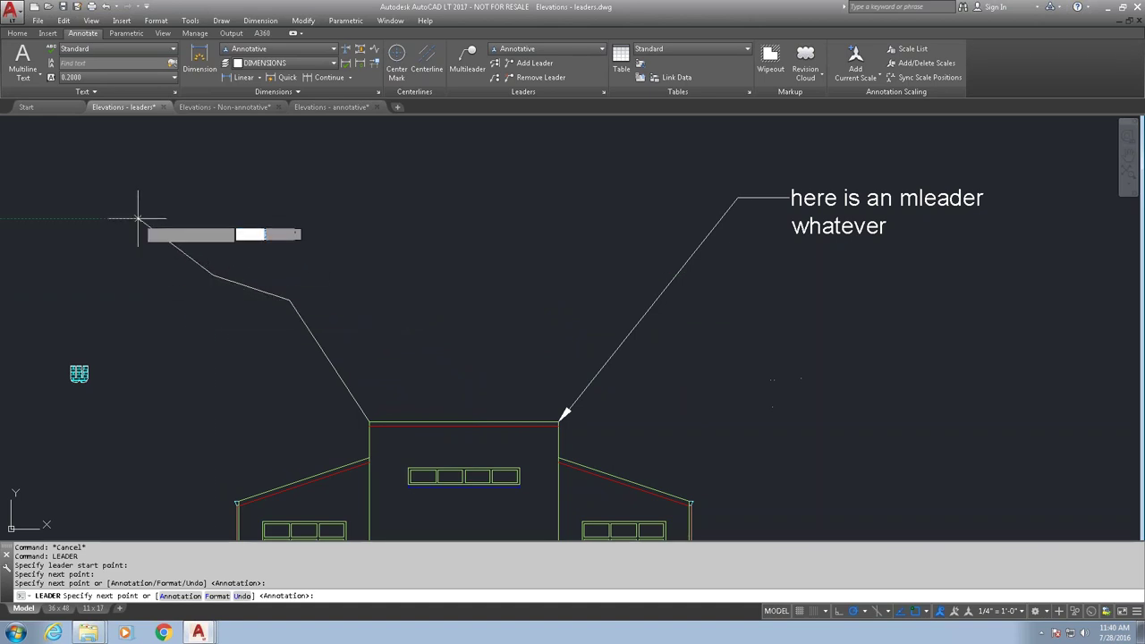
click(134, 222)
click(120, 242)
click(92, 193)
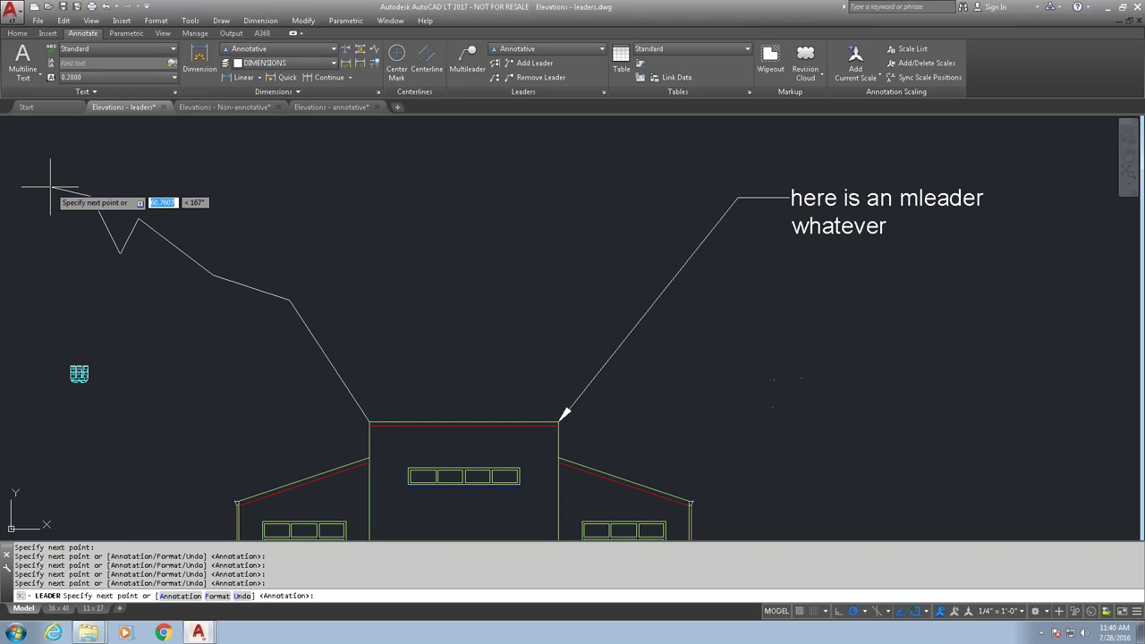
key(Return)
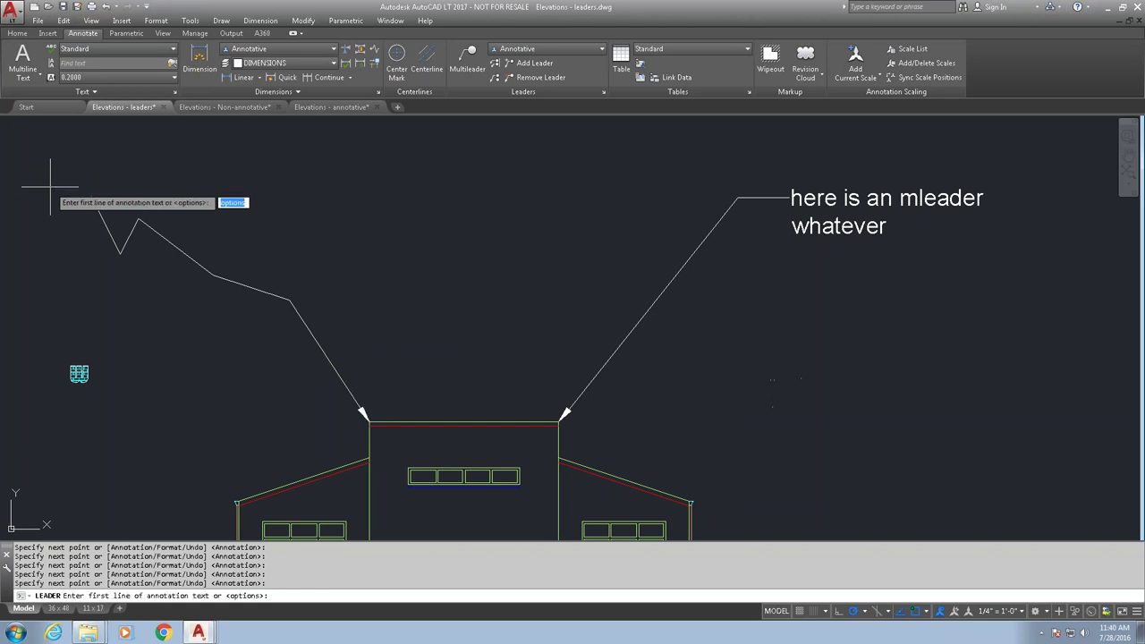
Step: Enter the leader text 'here is a leader' and 'and this is the second line'
text(here is a leader)
key(Return)
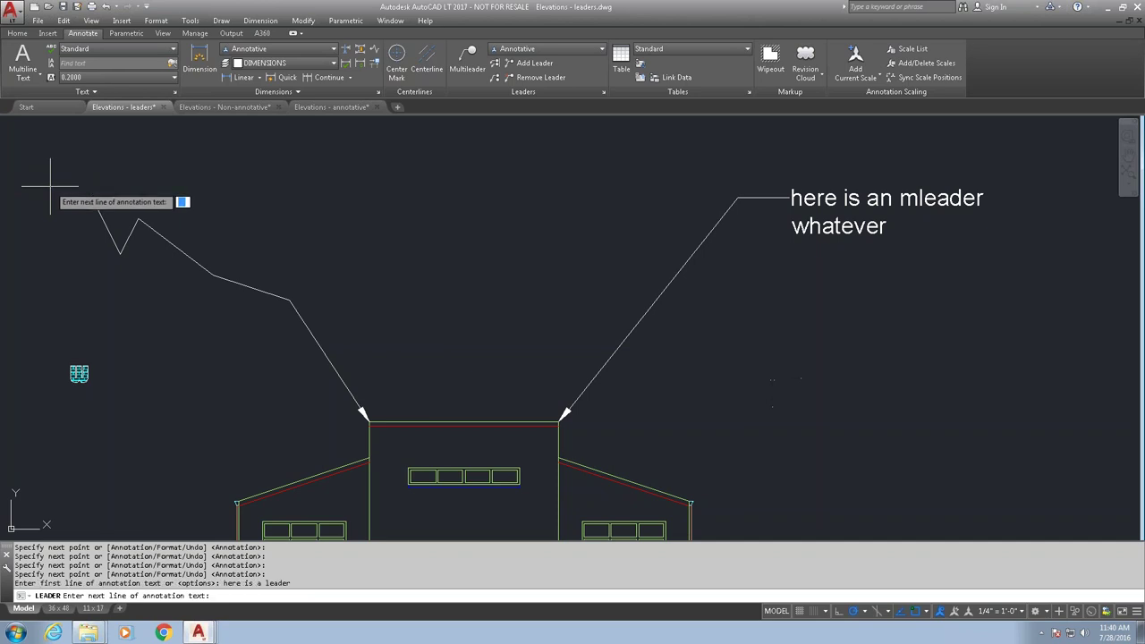
text(and this is the second line)
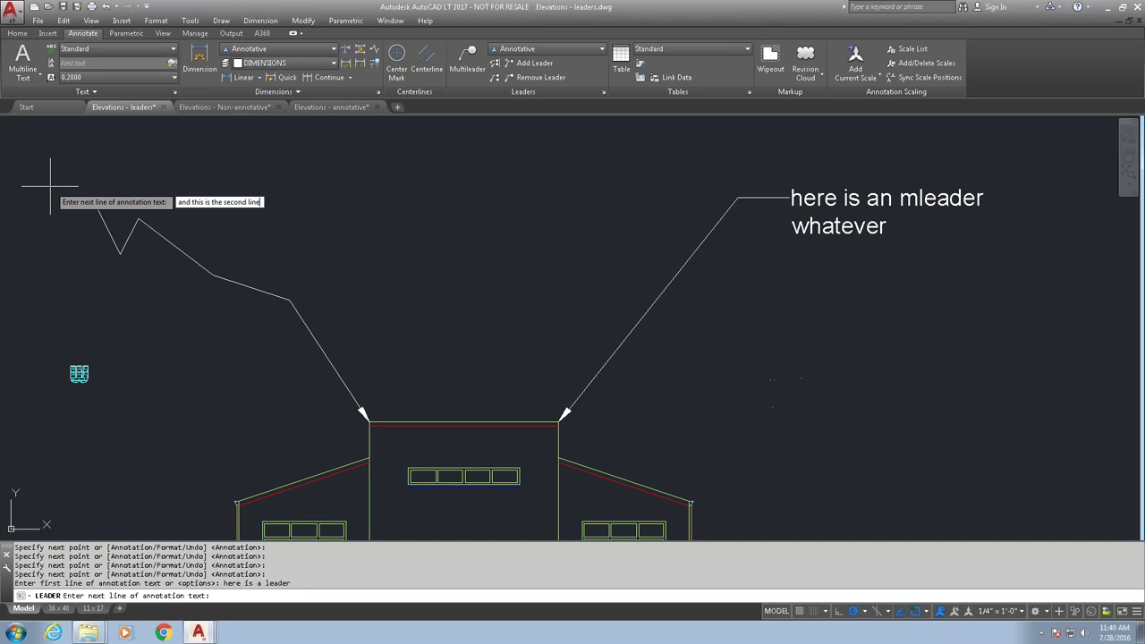
key(Return)
key(Return)
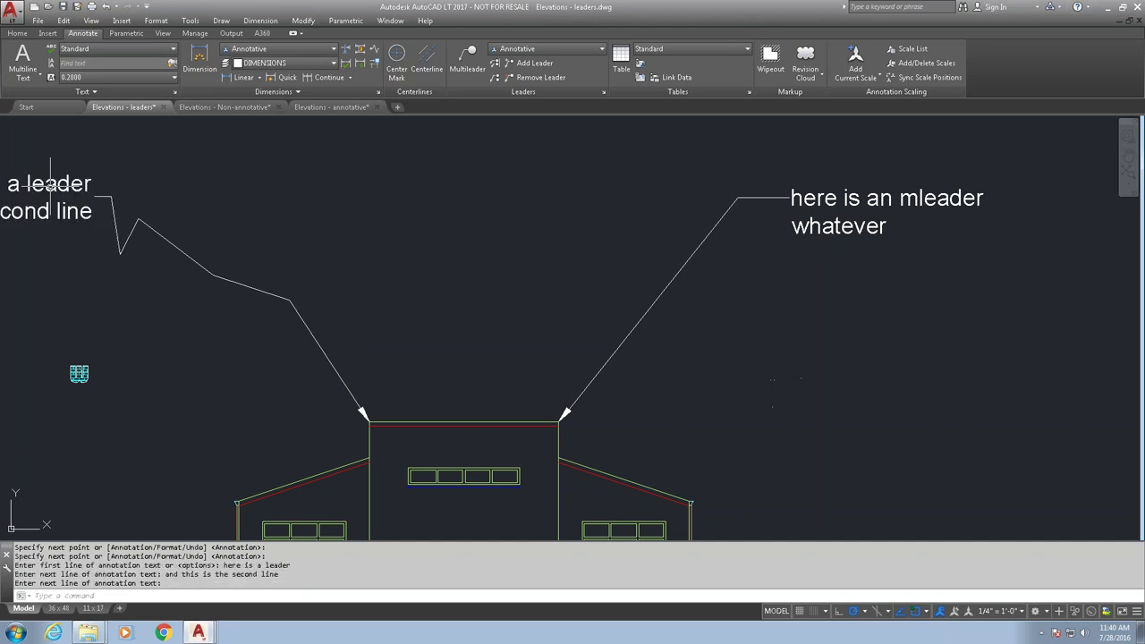
Step: Stretch the leader's end and landing grips upward beside its text
mouse_move(238, 302)
middle_down()
mouse_move(379, 299)
mouse_move(449, 324)
middle_up()
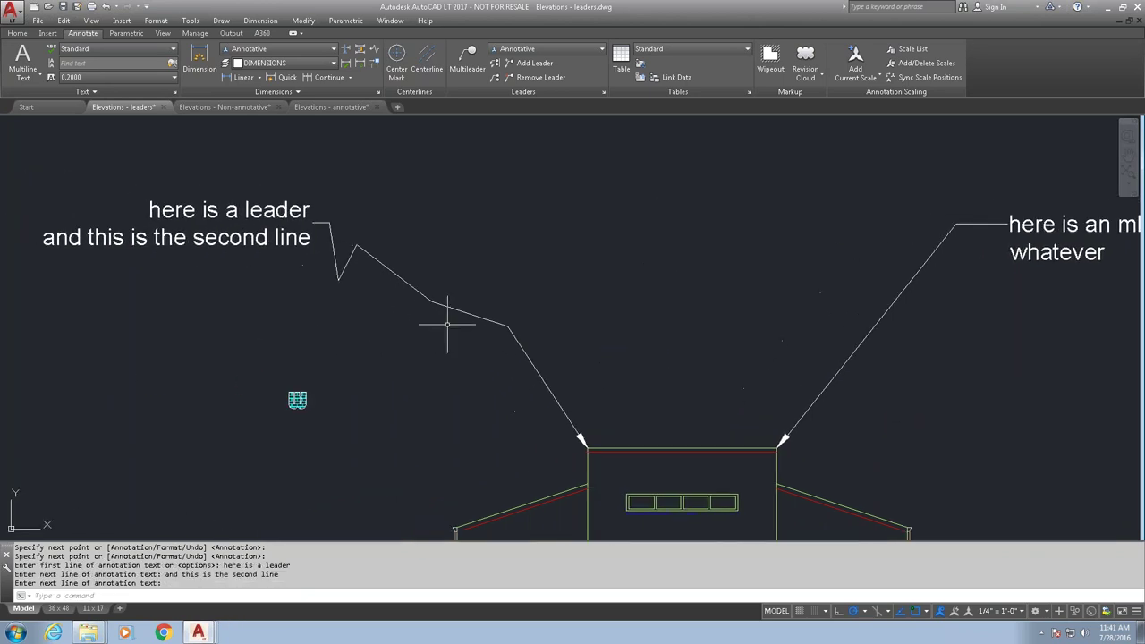
click(390, 269)
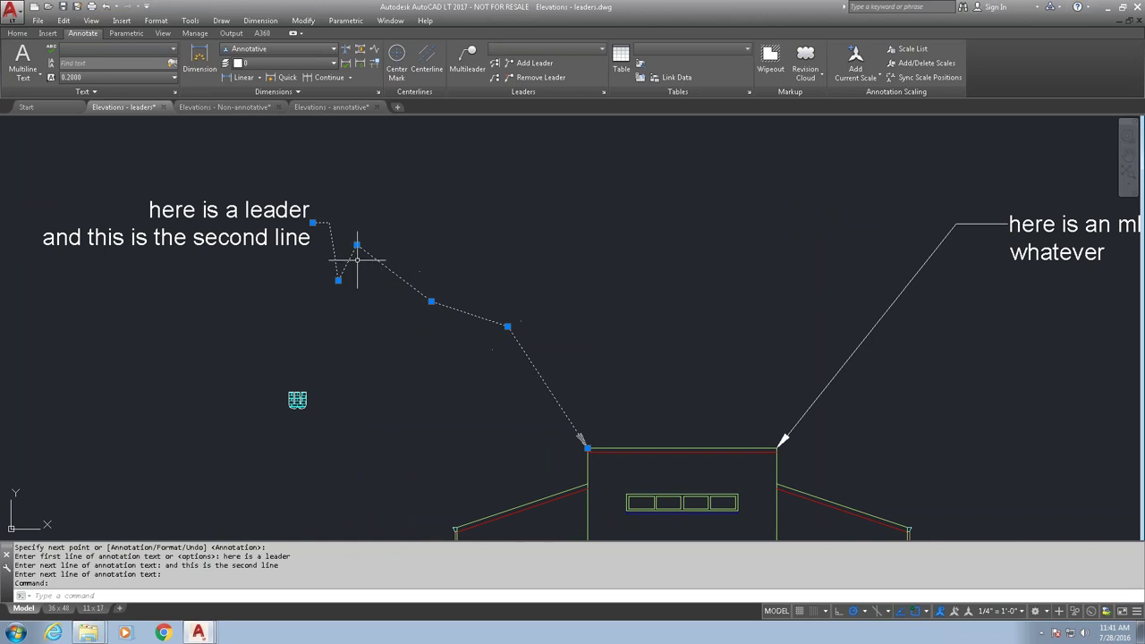
click(312, 221)
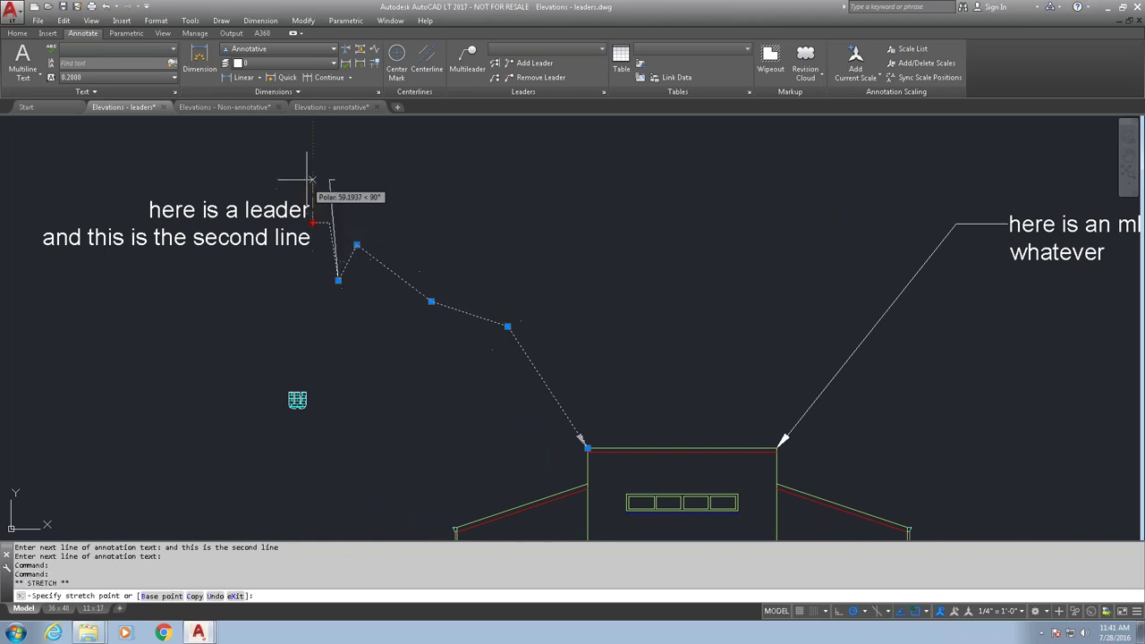
click(333, 153)
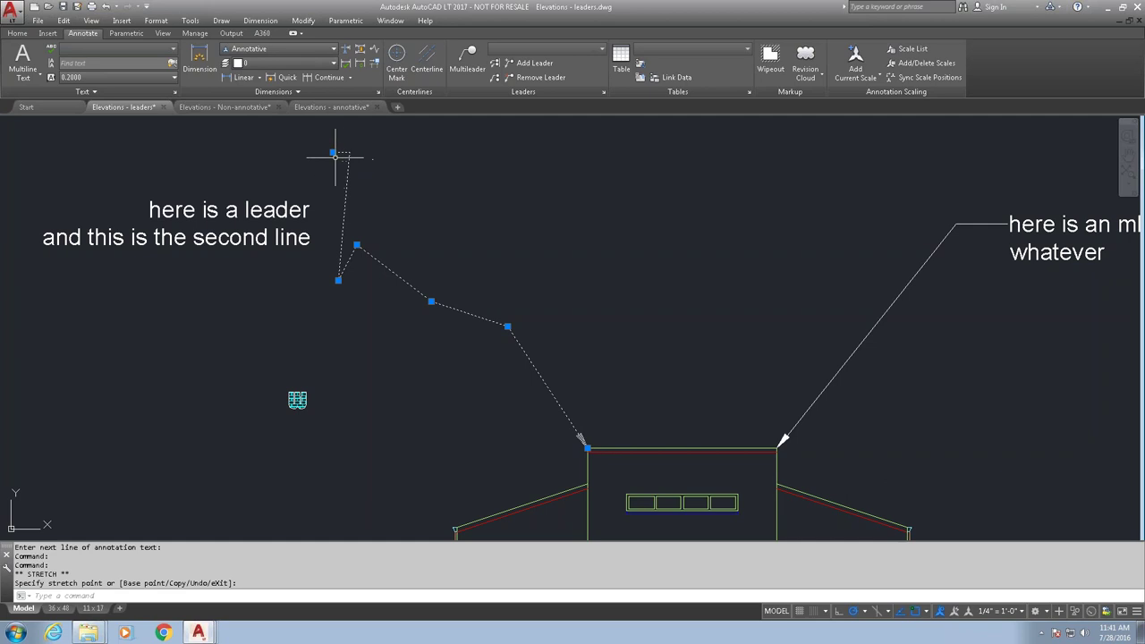
click(333, 152)
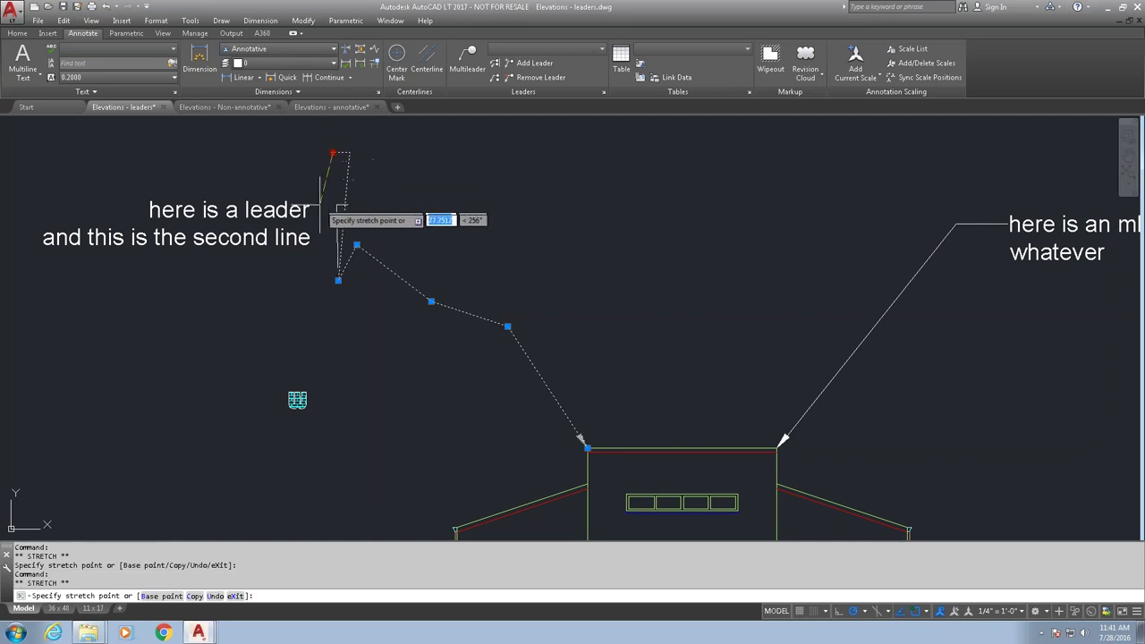
click(313, 212)
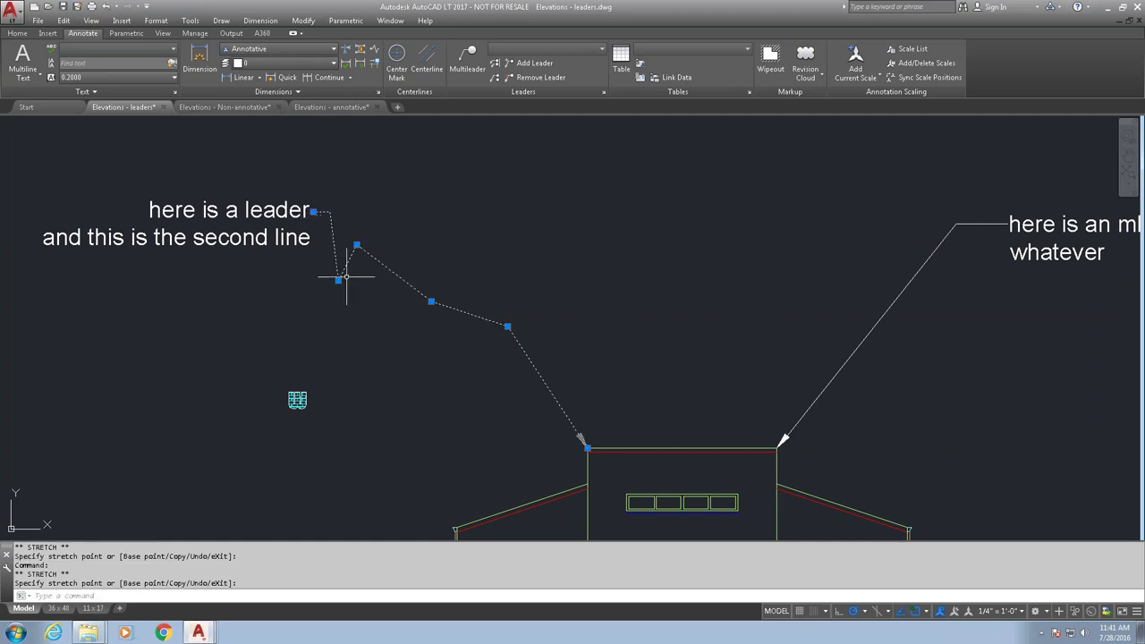
key(Escape)
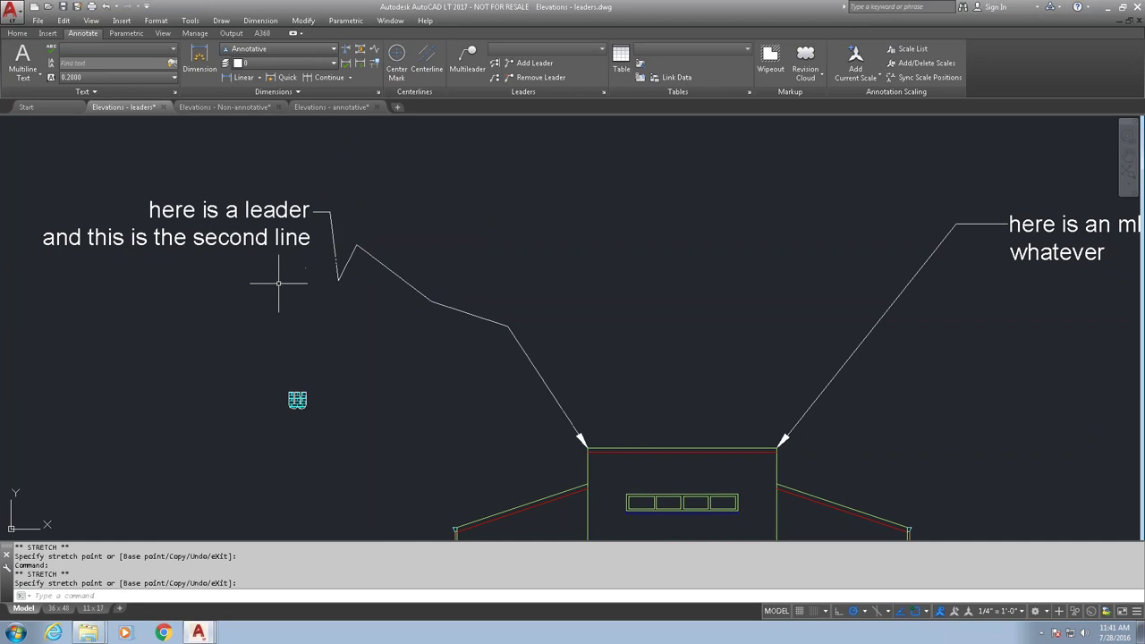
Step: Move the 'here is a leader' text up near the top centre of the drawing
click(277, 275)
click(170, 176)
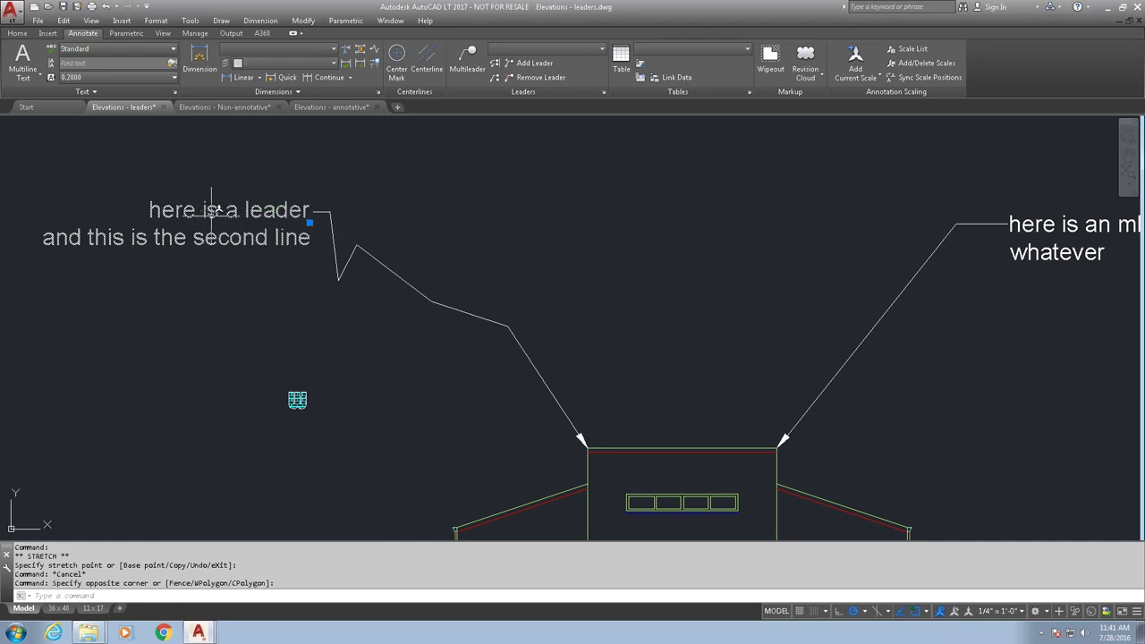
click(310, 222)
click(249, 339)
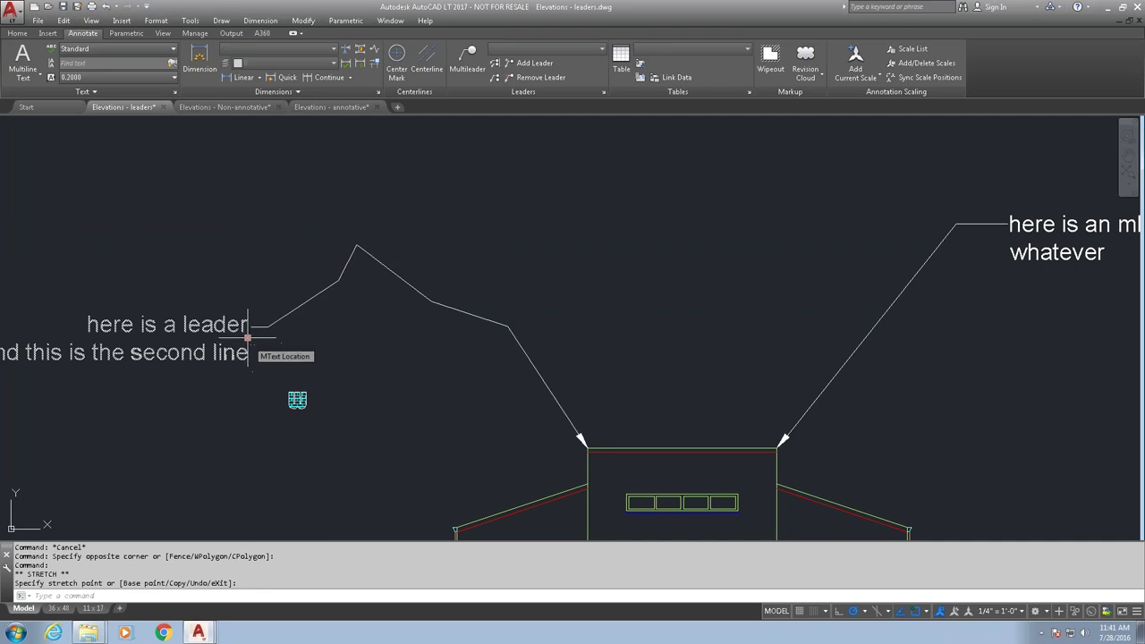
click(248, 339)
click(531, 164)
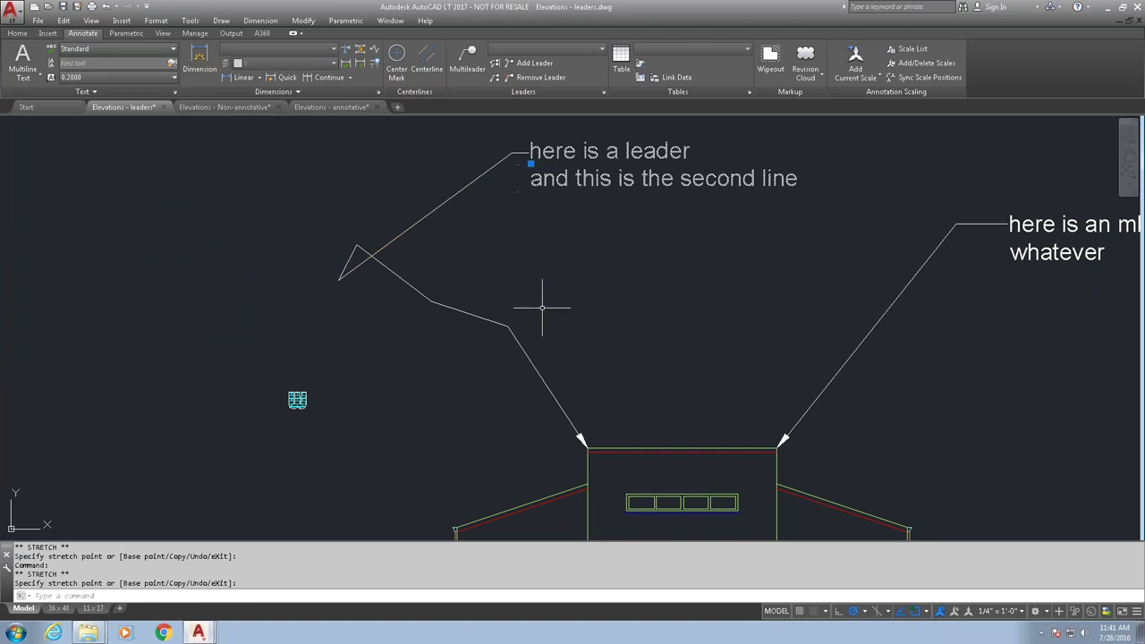
key(Escape)
Step: Stretch a bend of the leader path lower
click(564, 346)
click(475, 306)
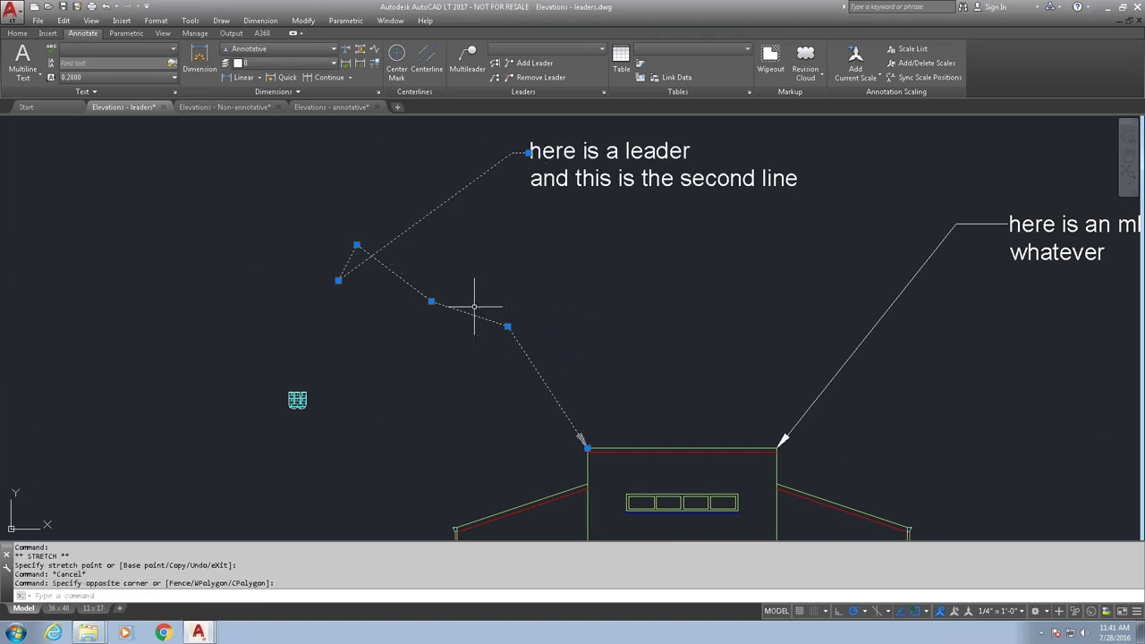
click(431, 302)
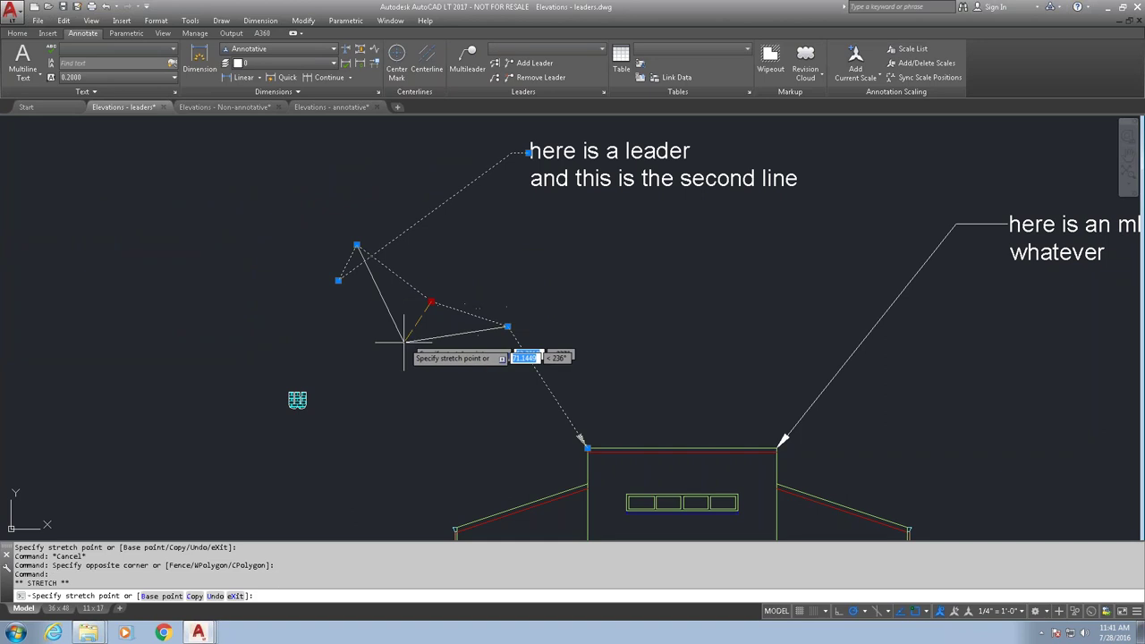
click(391, 367)
key(Escape)
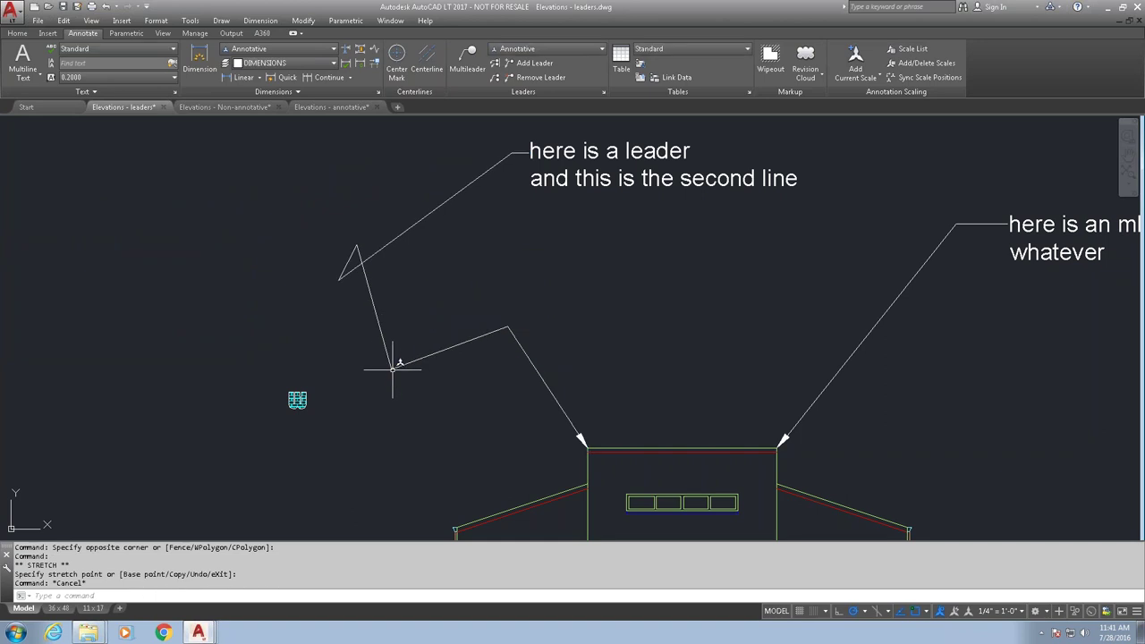
scroll(475, 282, down, 3)
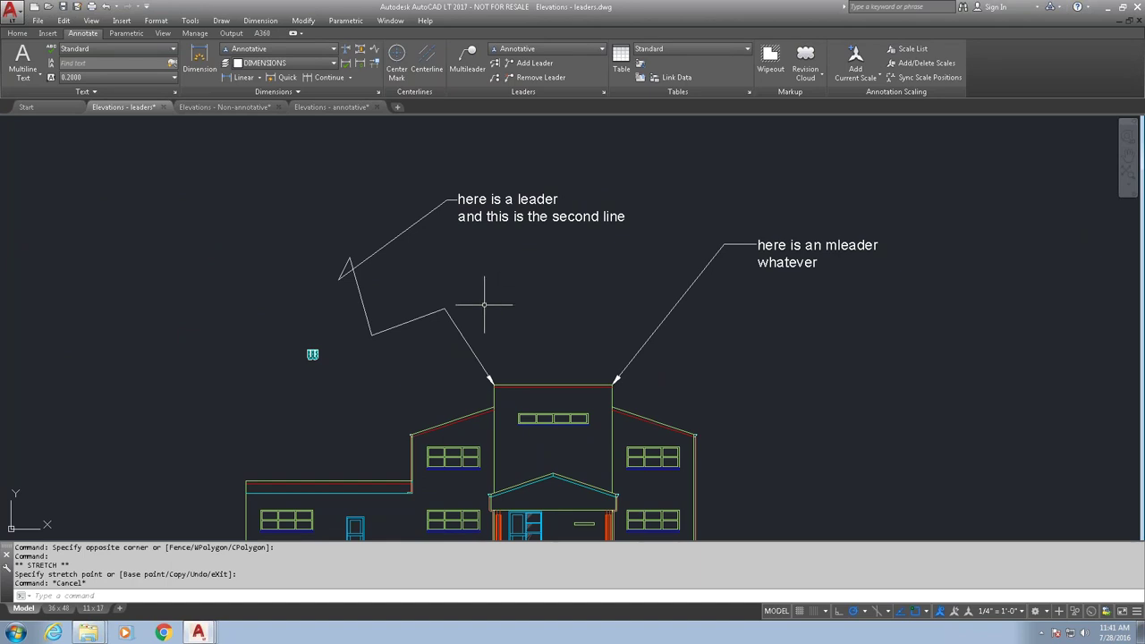
Step: Run QLEADER, set Annotation Reuse to Reuse Next, and start a leader at the right roof corner
text(QLEA)
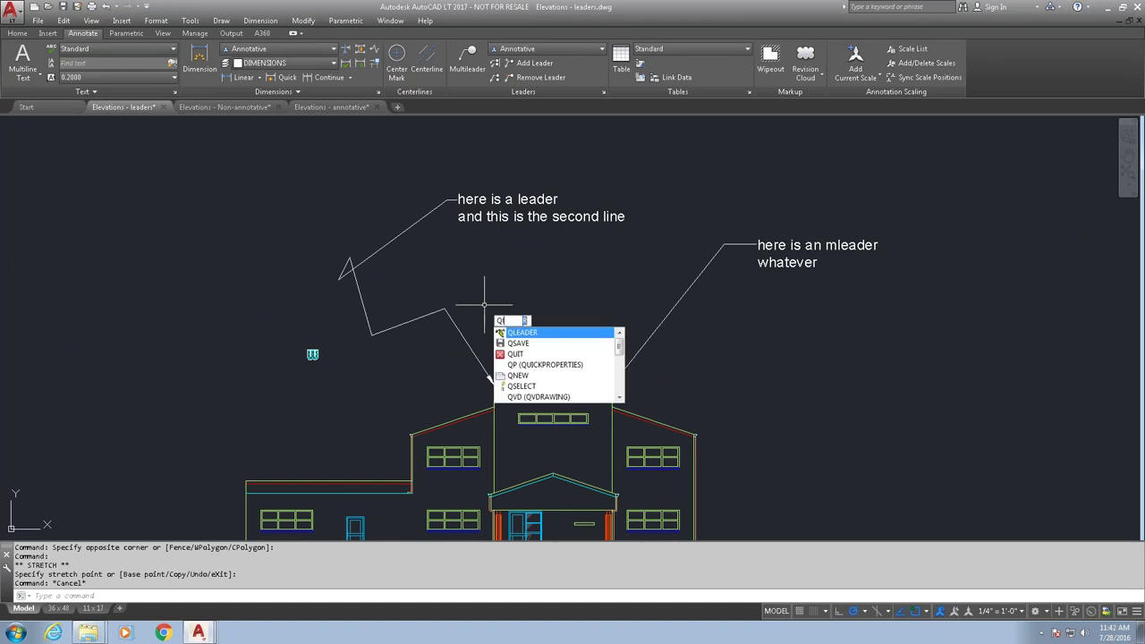
text(DER)
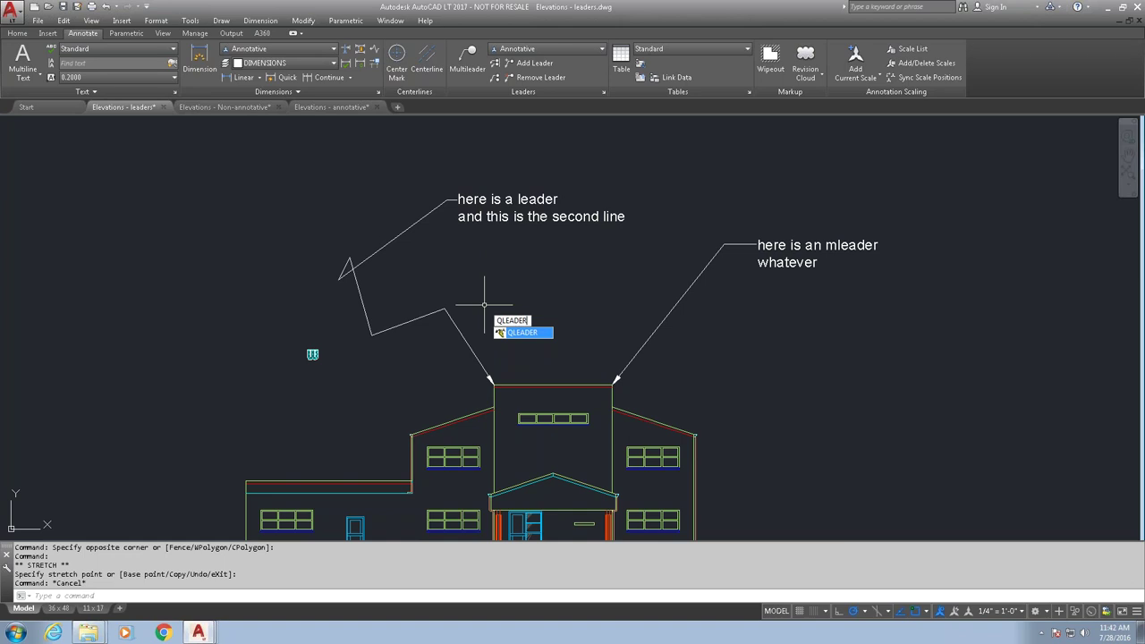
key(Return)
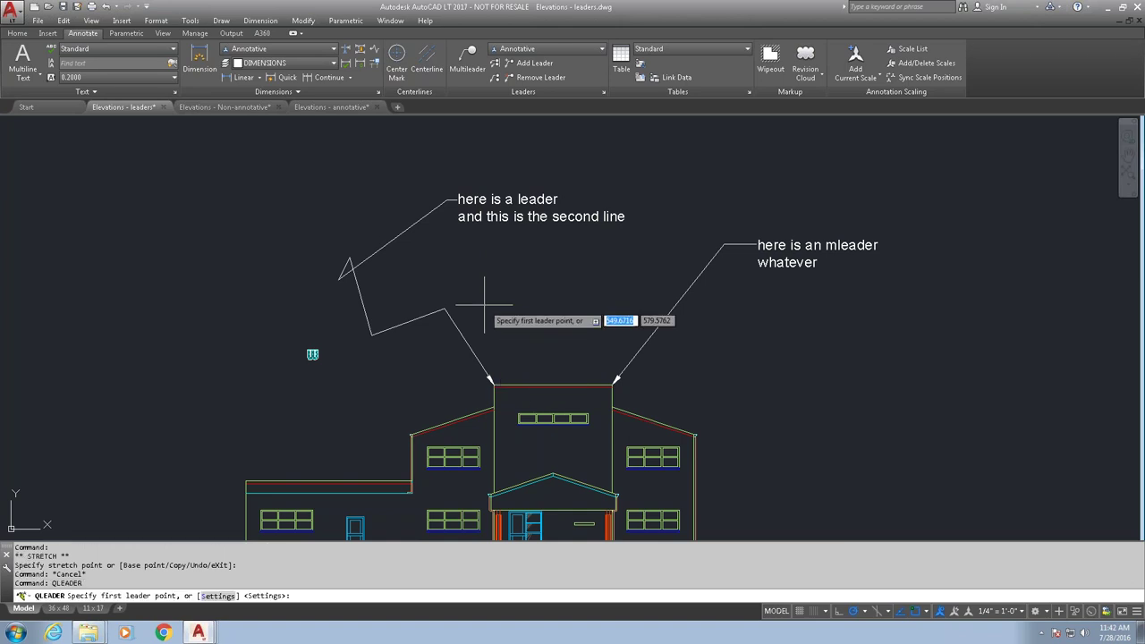
text(s)
key(Return)
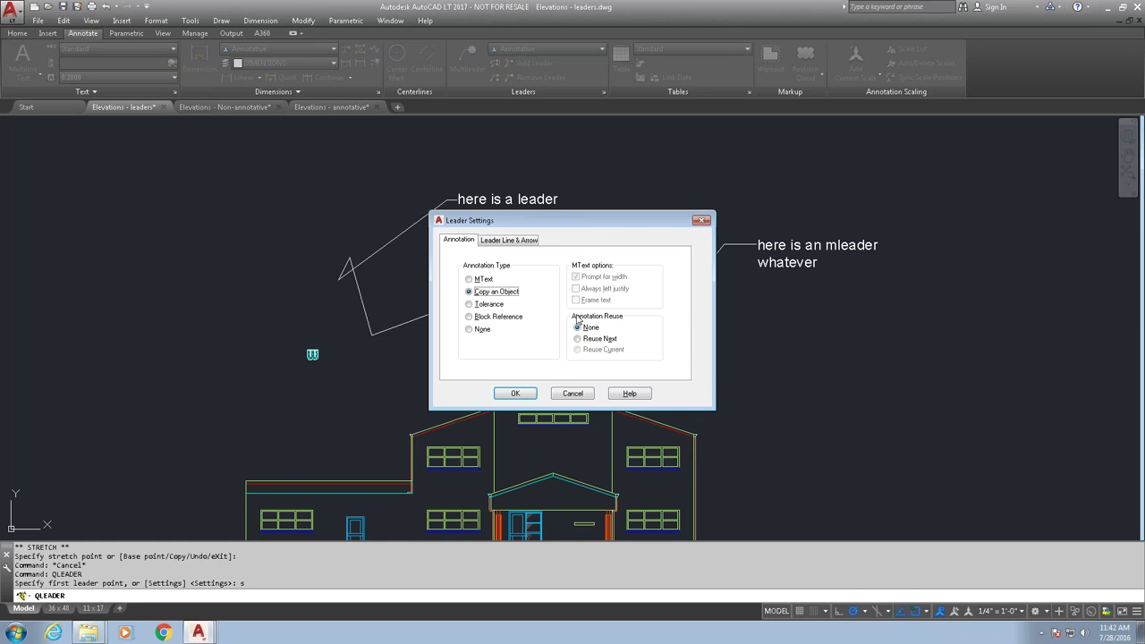
click(578, 339)
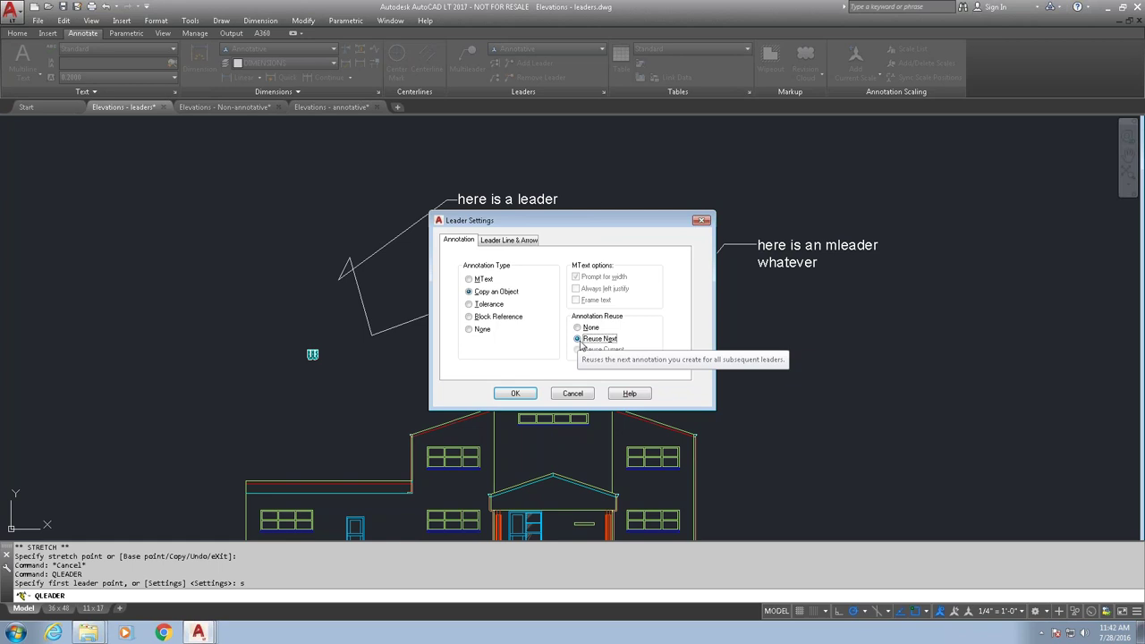
click(517, 395)
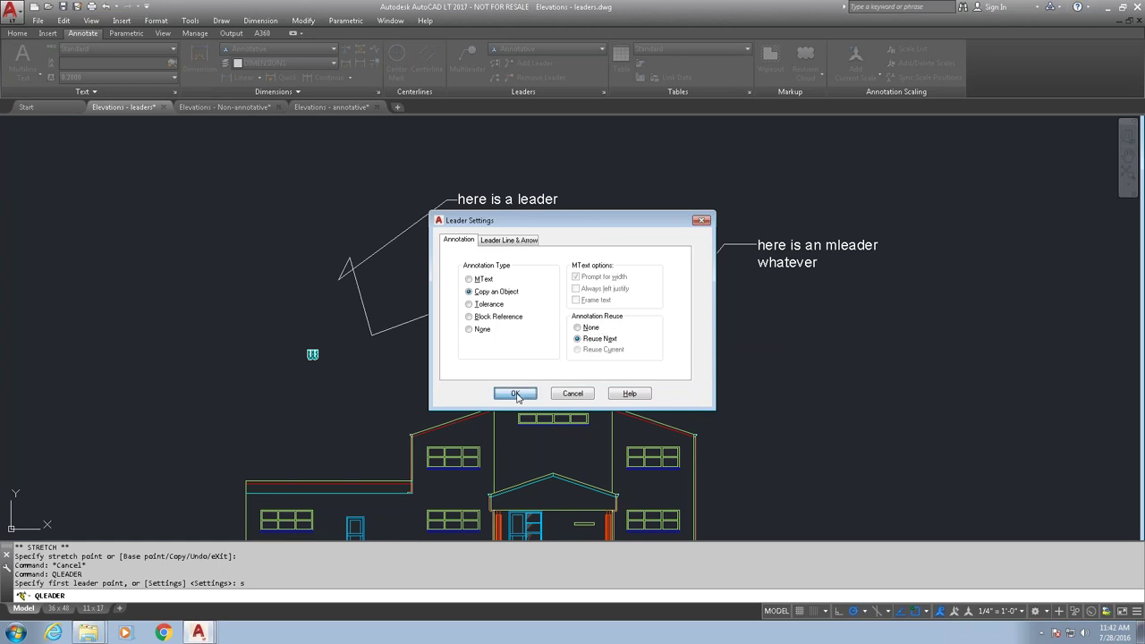
click(696, 434)
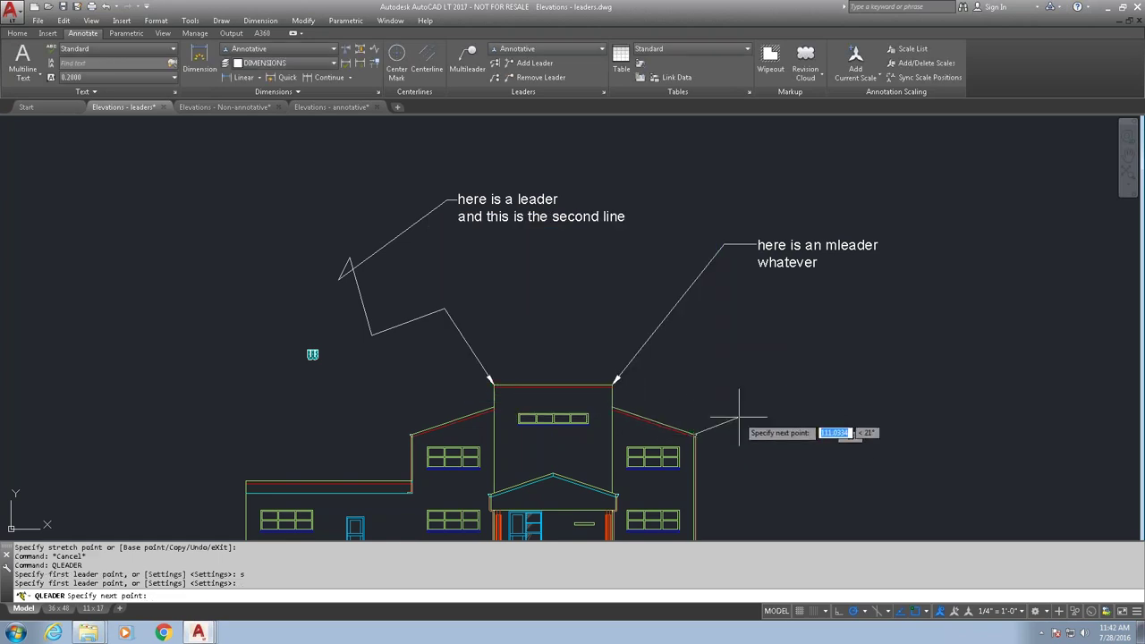
Step: Finish the right-roof leader with a horizontal landing ending in the copied block symbol
click(788, 366)
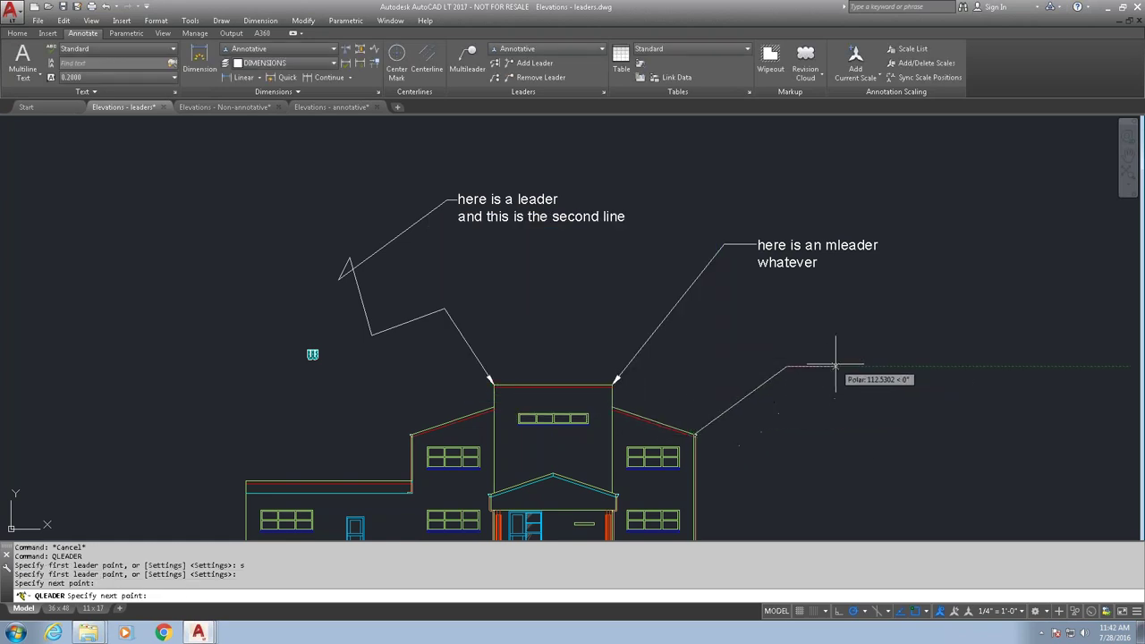
click(836, 365)
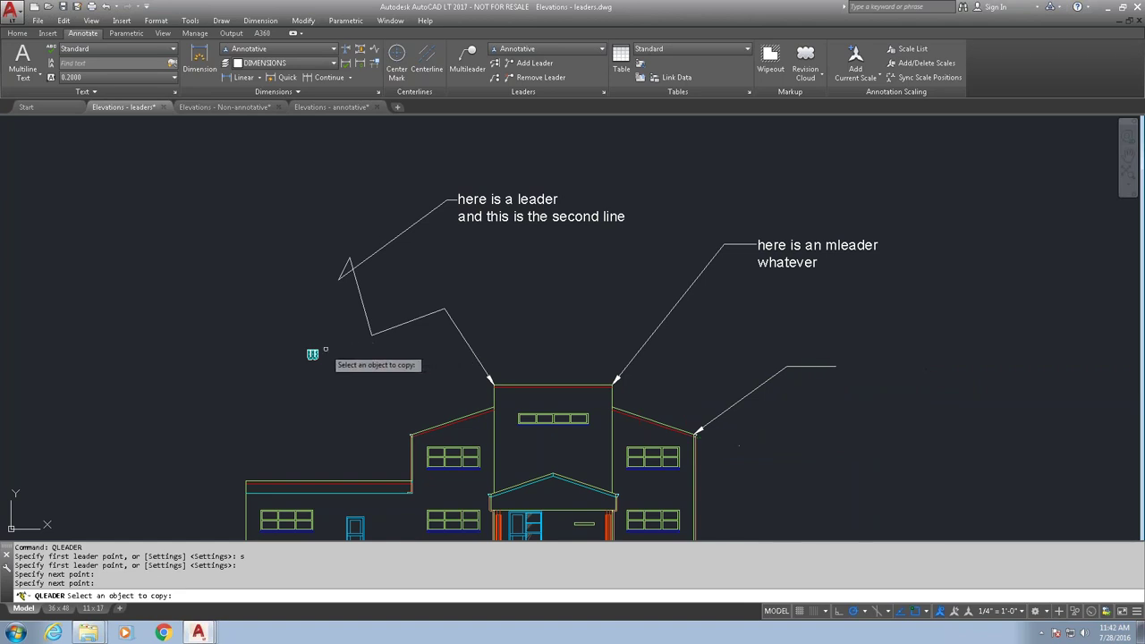
scroll(312, 355, up, 2)
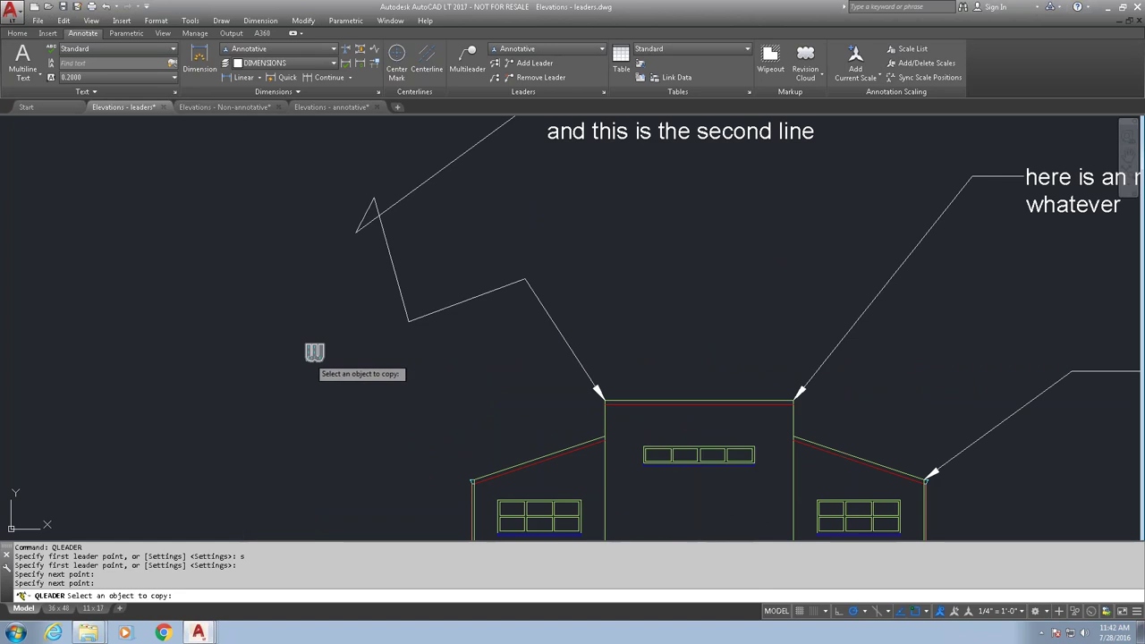
key(Return)
scroll(365, 365, down, 2)
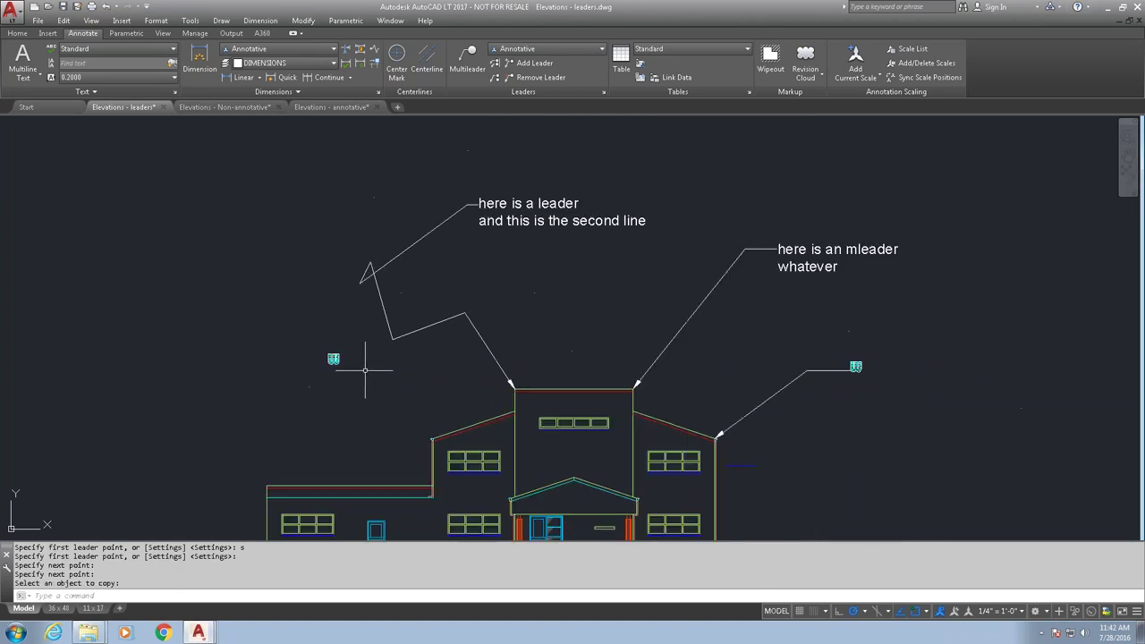
scroll(846, 377, up, 6)
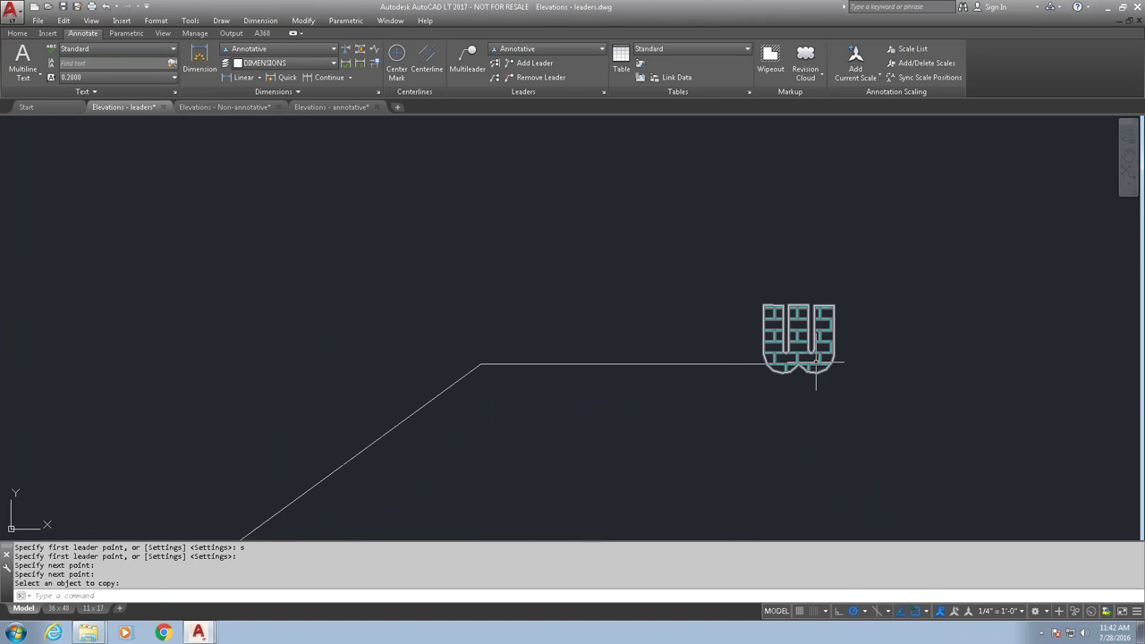
scroll(813, 372, down, 8)
Step: Recentre the building in the view and run QLEADER again
middle_drag(756, 358, 801, 338)
text(qleader)
key(Return)
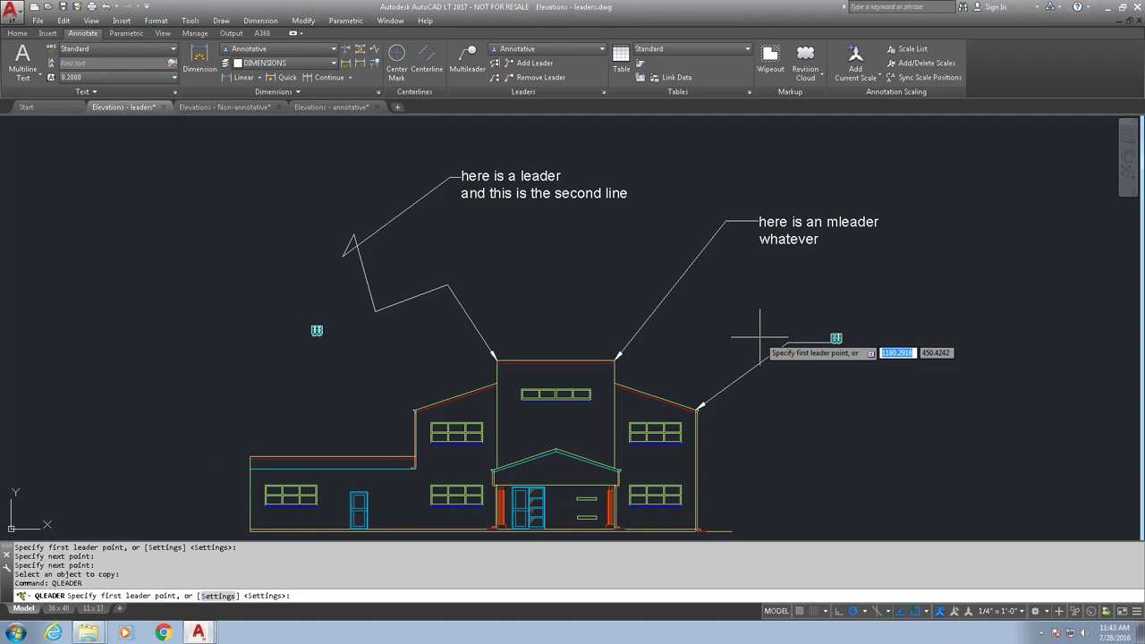
Step: Check the Leader Settings, close them unchanged, and cancel QLEADER
text(s)
key(Return)
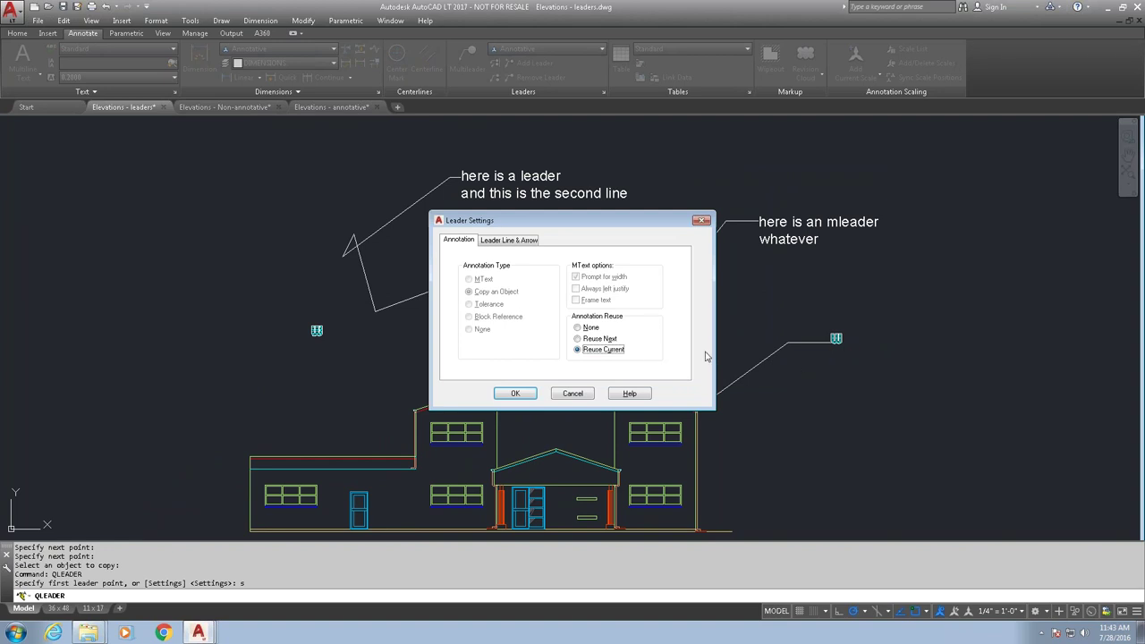
click(572, 395)
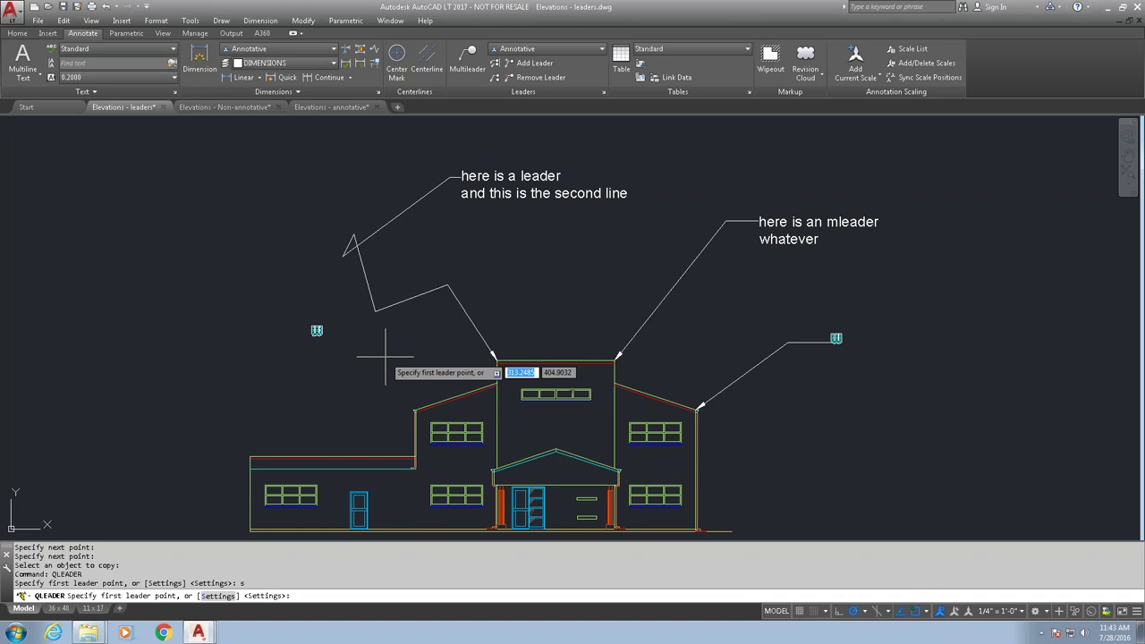
key(Escape)
Step: Rerun QLEADER and draw a leader from the left roof corner ending in the reused block symbol
text(qlead)
key(Return)
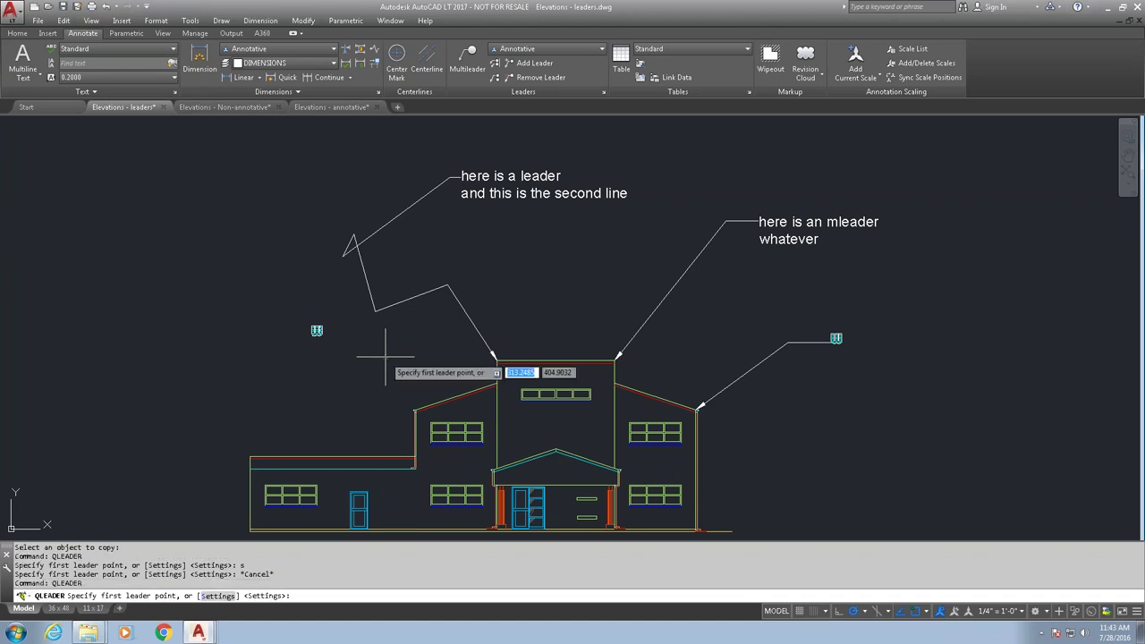
click(415, 412)
click(235, 406)
click(209, 331)
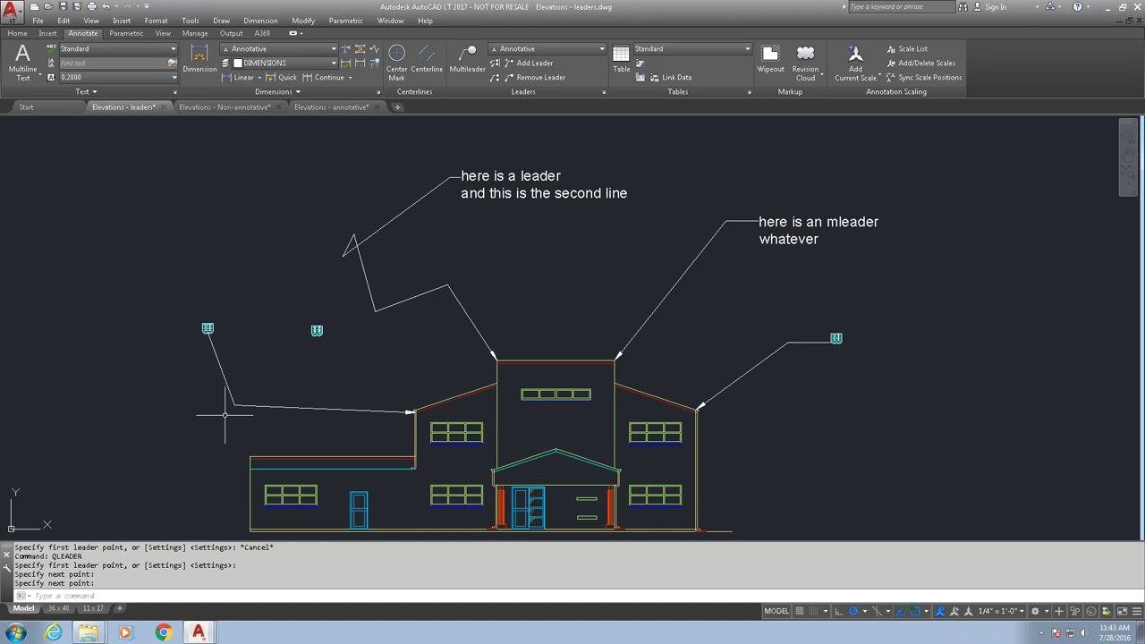
Step: Set QLEADER's Annotation Reuse to None while keeping Copy an Object, then cancel the command
text(QLEADERs)
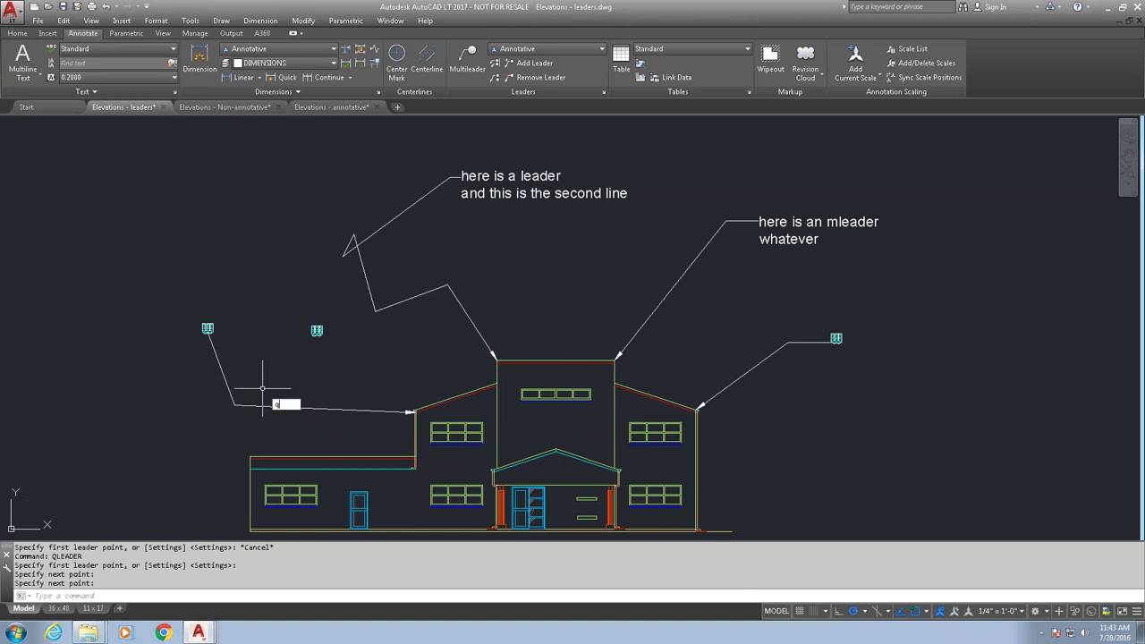
key(BackSpace)
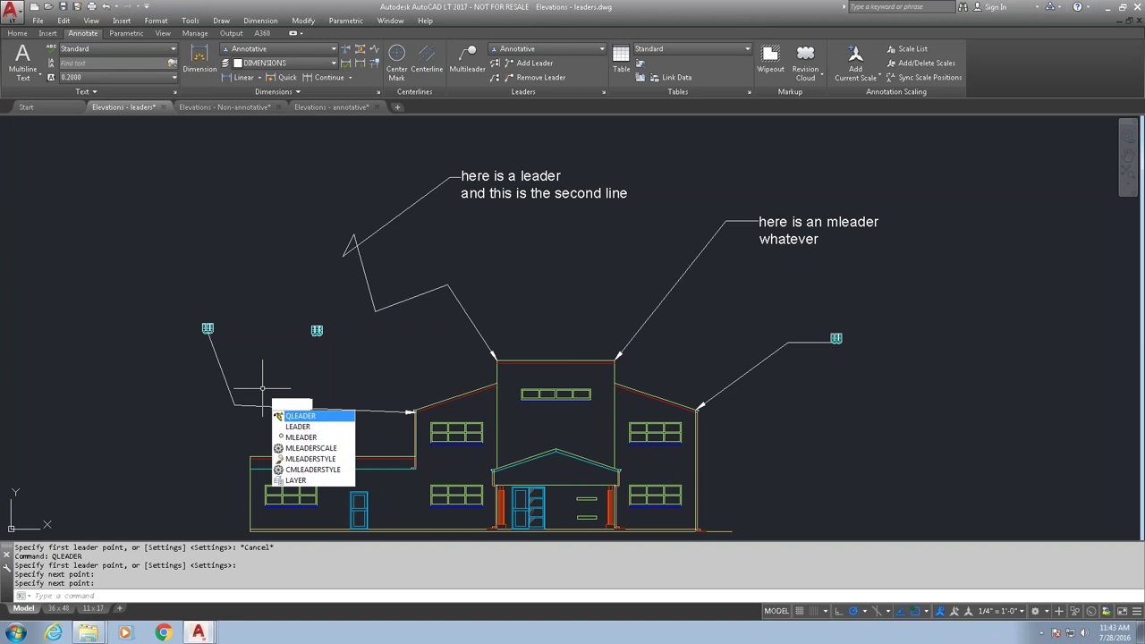
key(Return)
text(s)
key(Return)
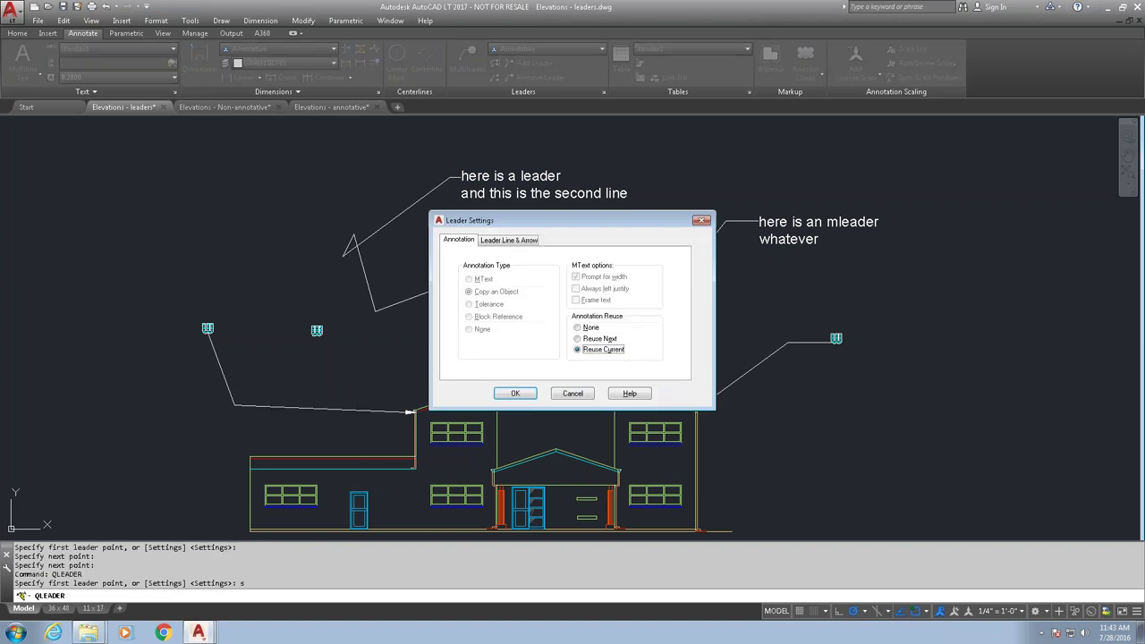
click(579, 329)
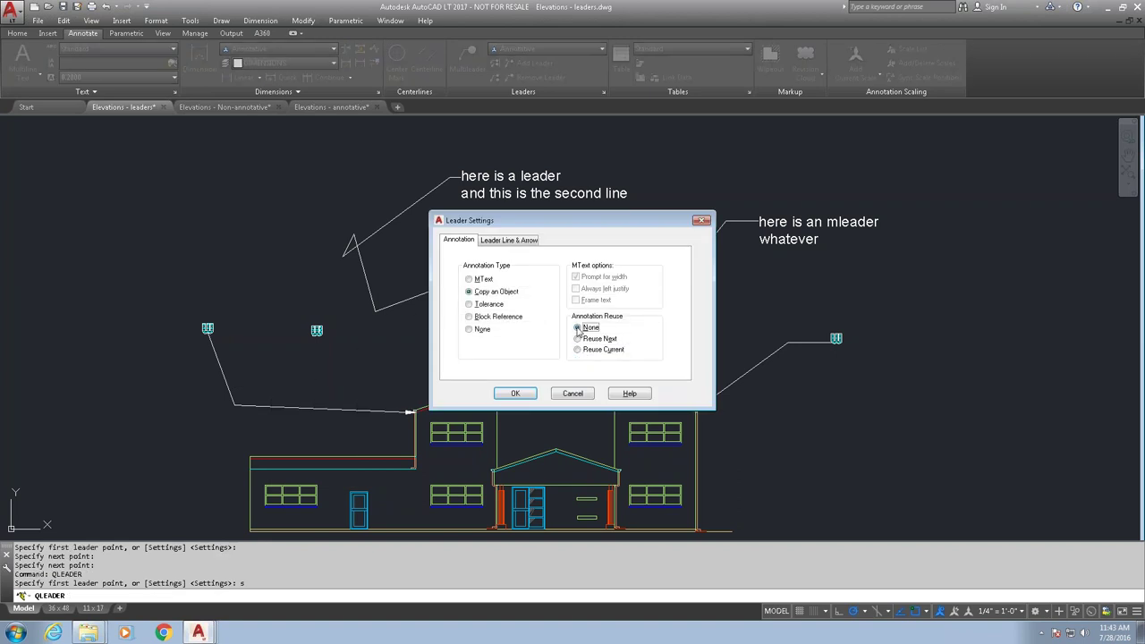
click(482, 292)
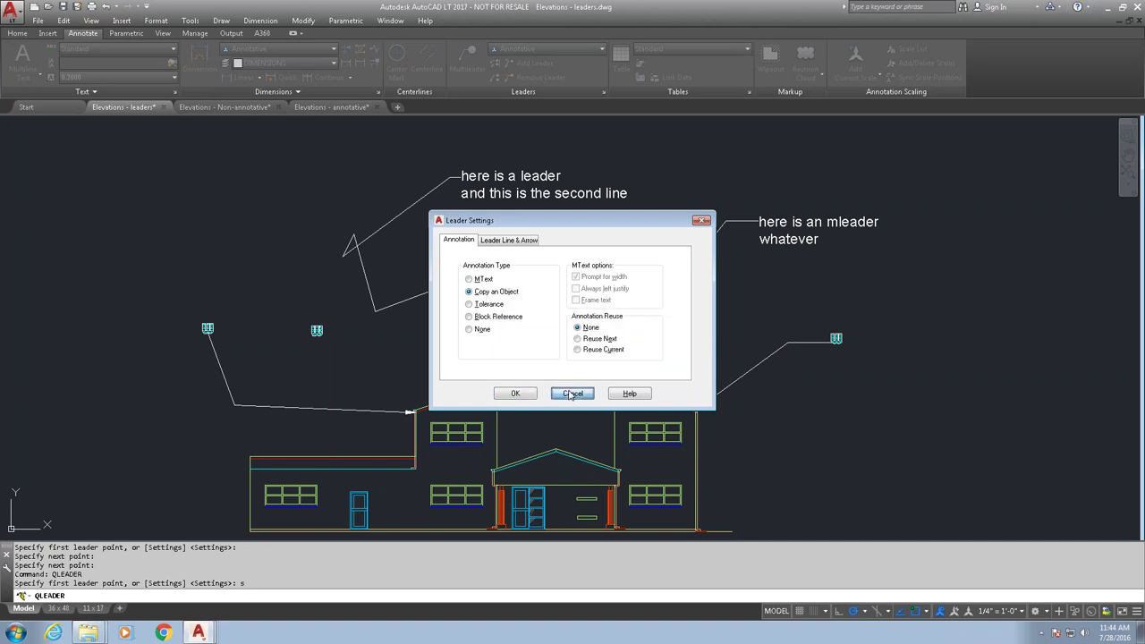
click(516, 394)
key(Escape)
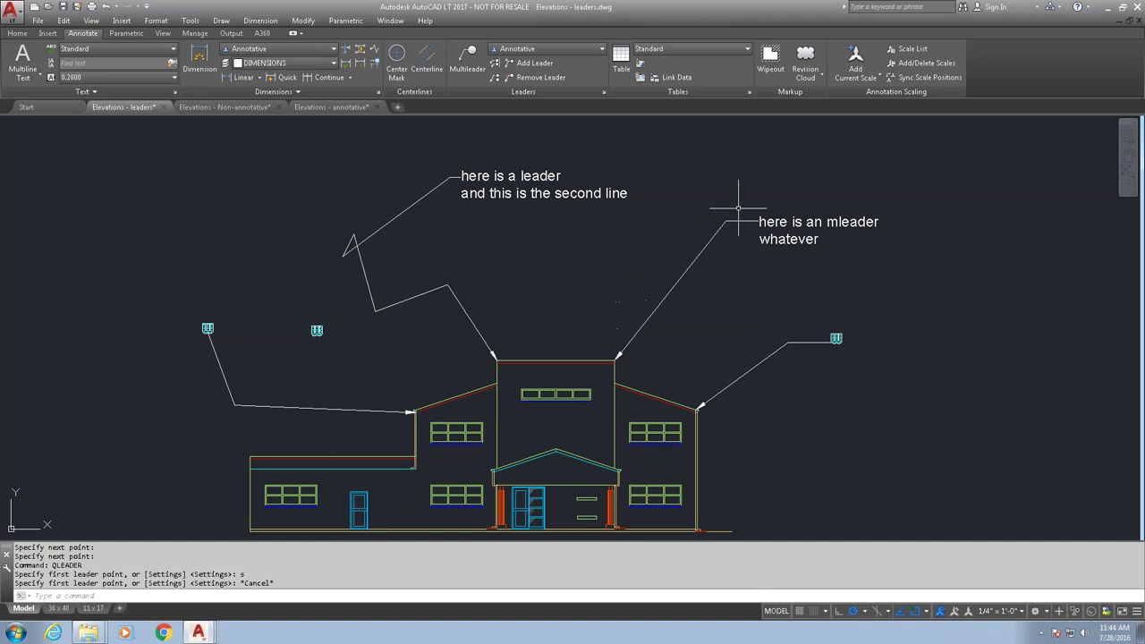
Step: Add four leaders to the mleader: right wall corner, right roof corner, tower's top-left corner, old leader's bend
mouse_move(771, 219)
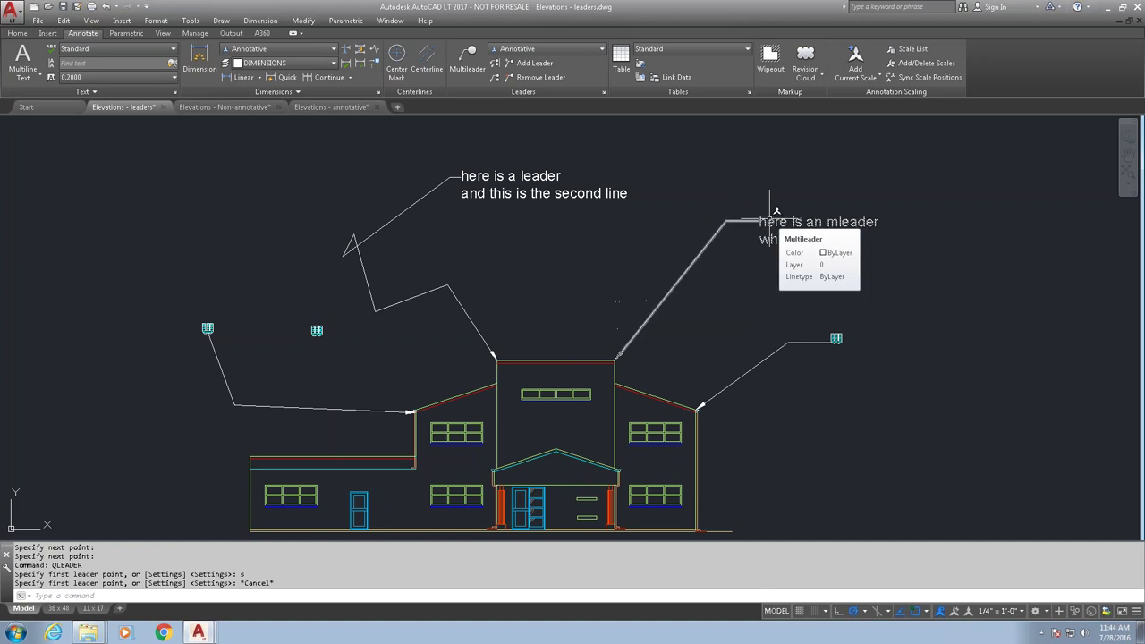
right_click(767, 221)
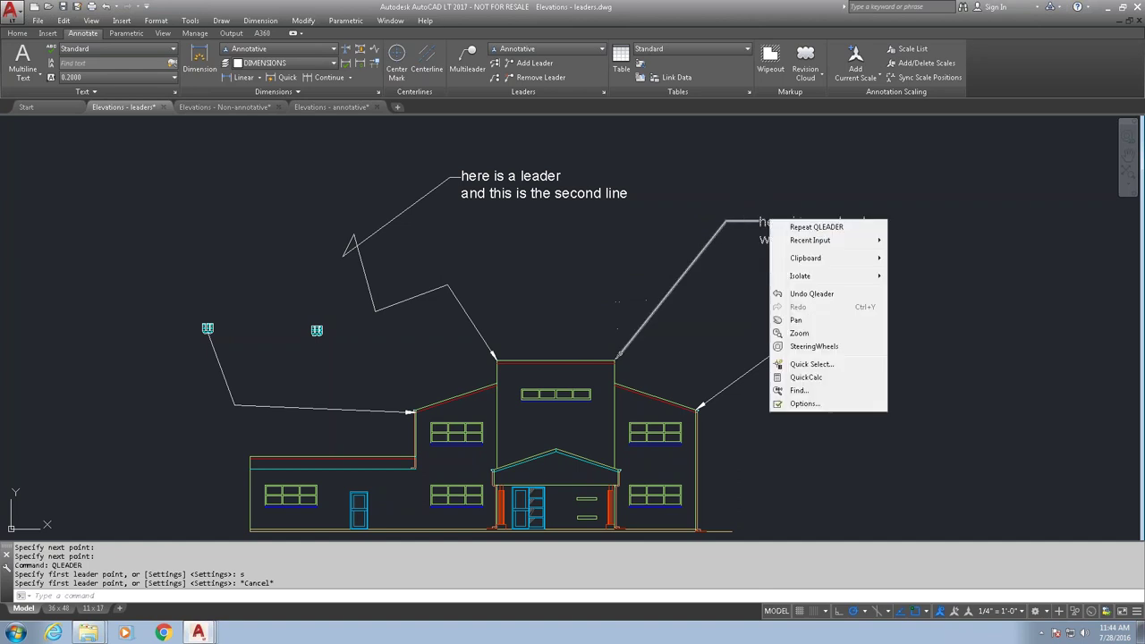
click(766, 221)
right_click(765, 221)
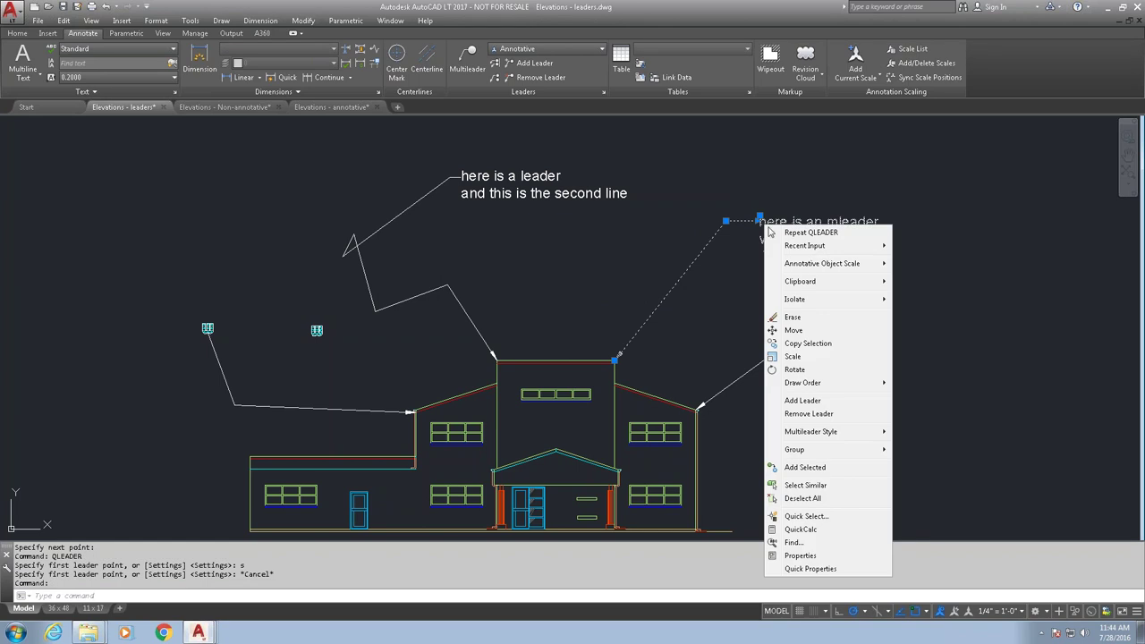
click(806, 402)
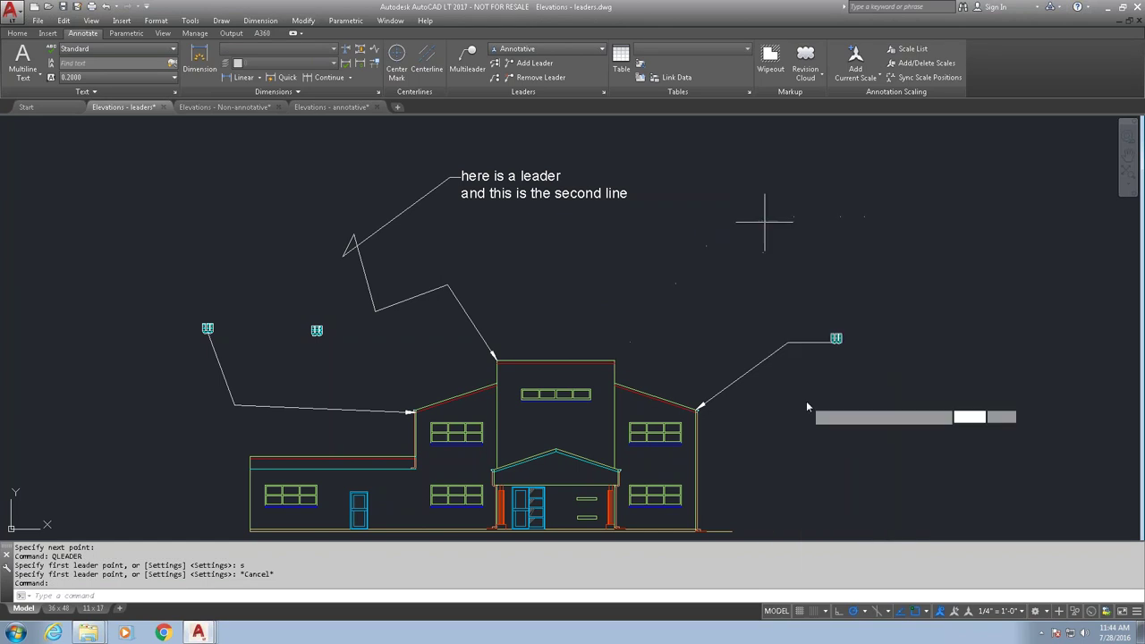
click(699, 405)
click(618, 356)
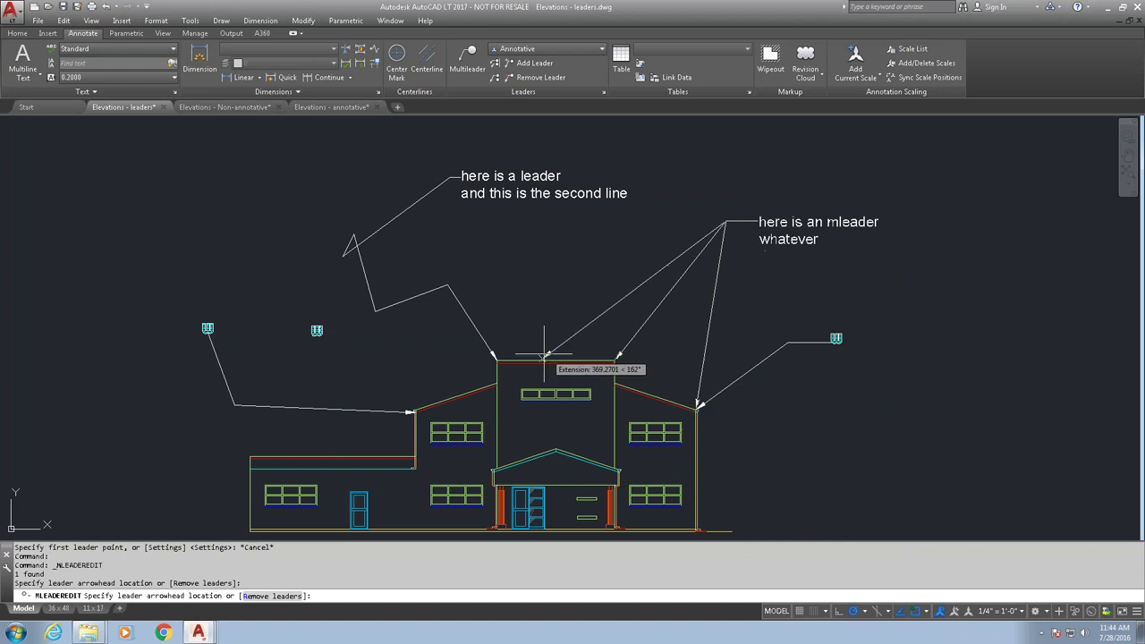
click(497, 358)
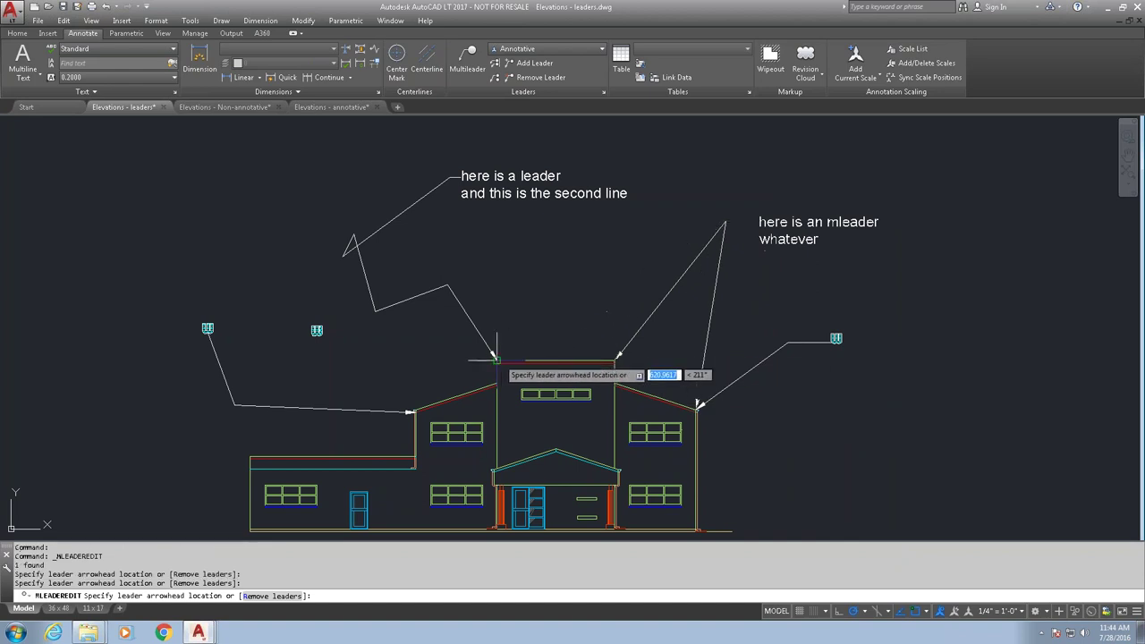
click(449, 286)
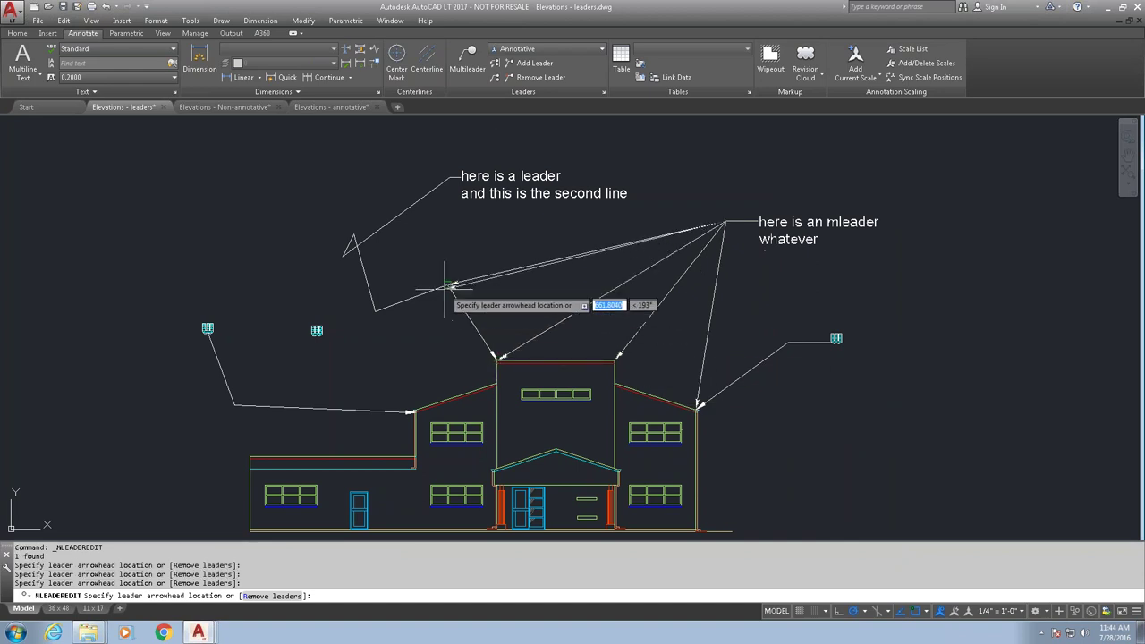
key(Return)
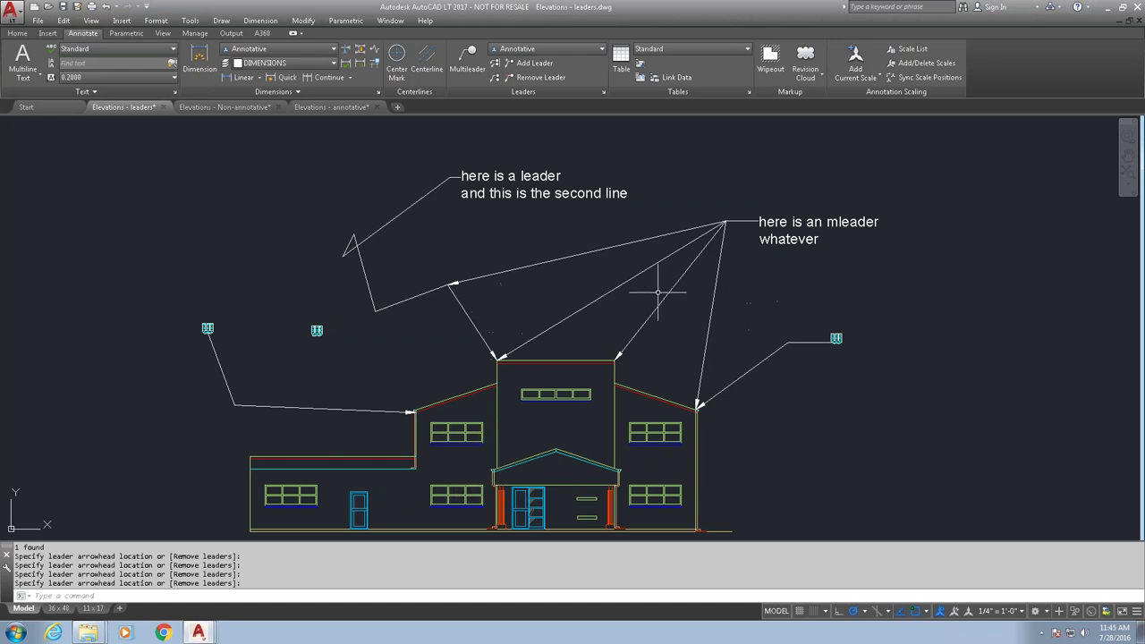
key(Return)
Step: Remove the roof-corner leader and one other leader from the multileader, keeping two
right_click(713, 313)
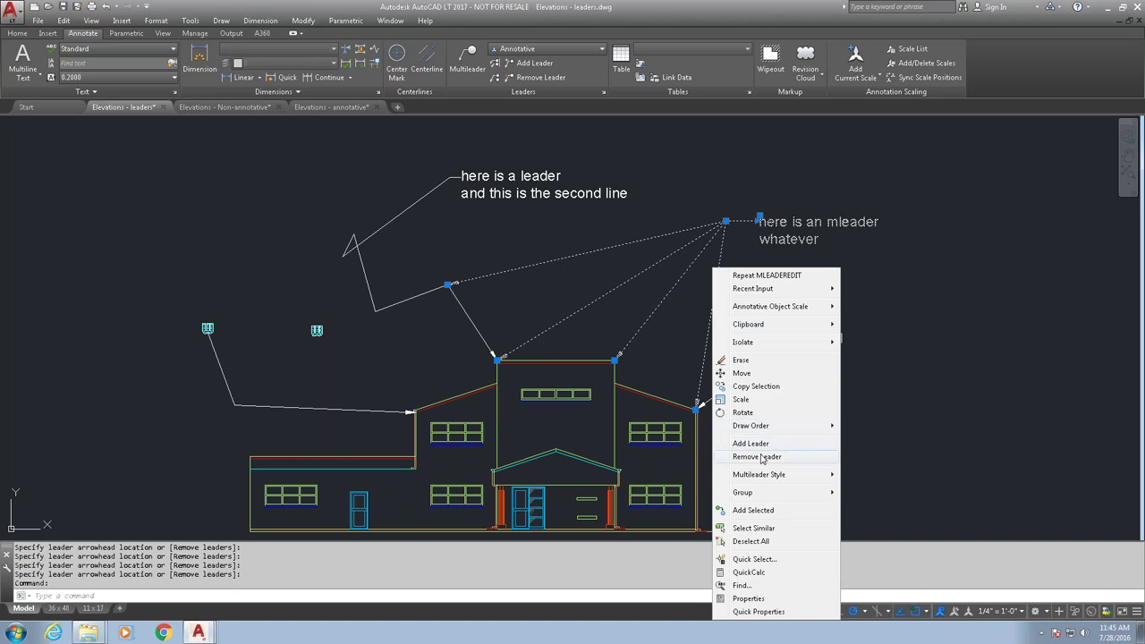
click(757, 457)
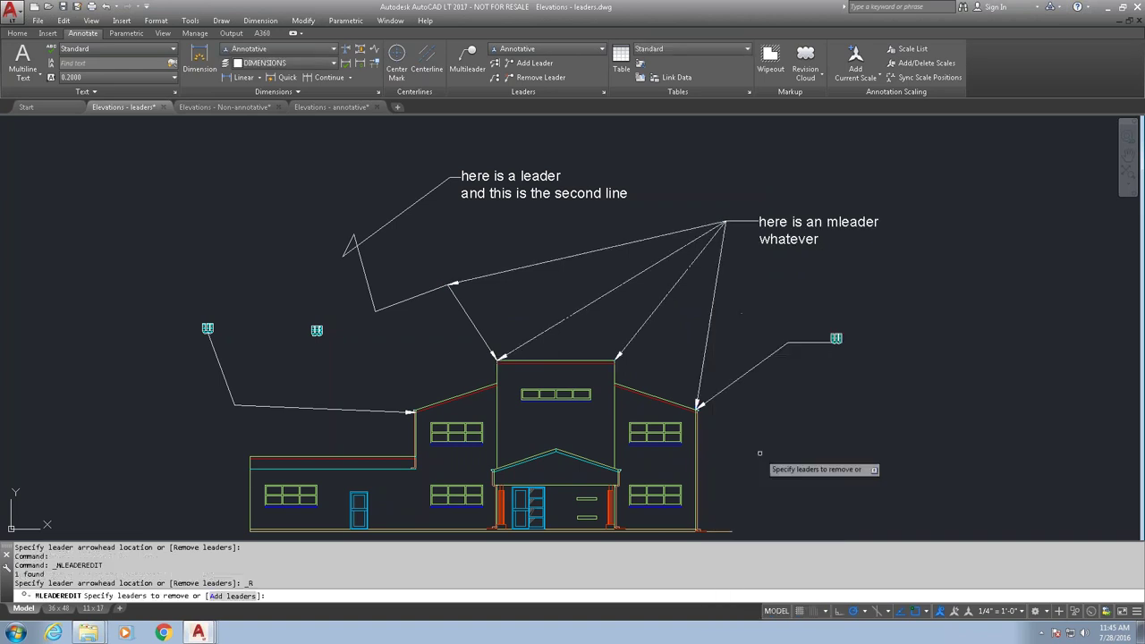
click(650, 320)
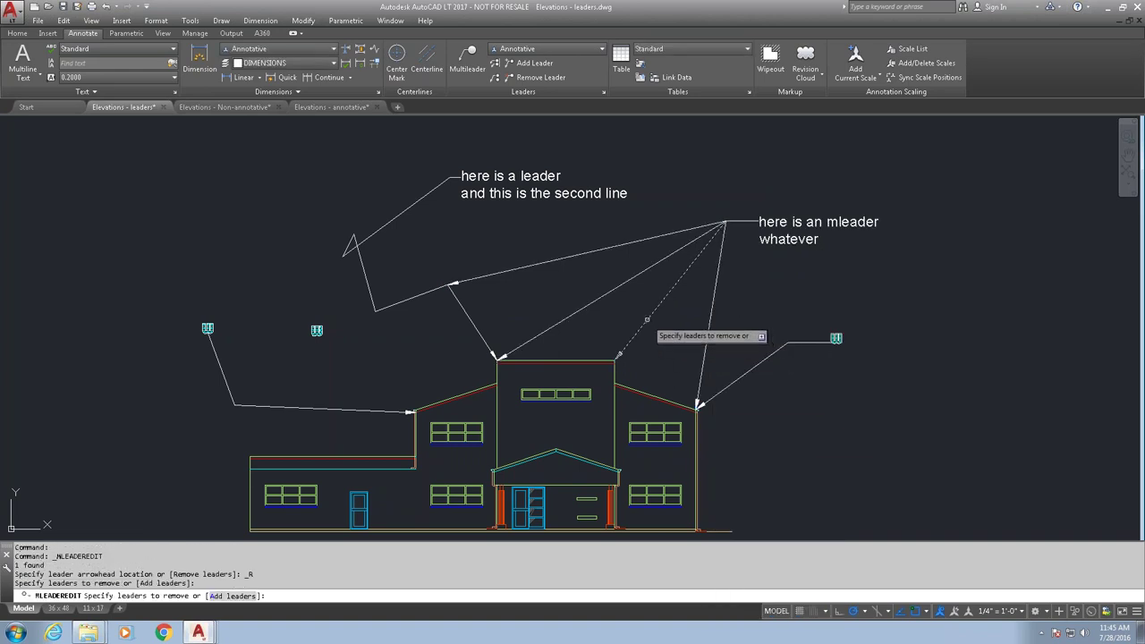
click(591, 251)
key(Return)
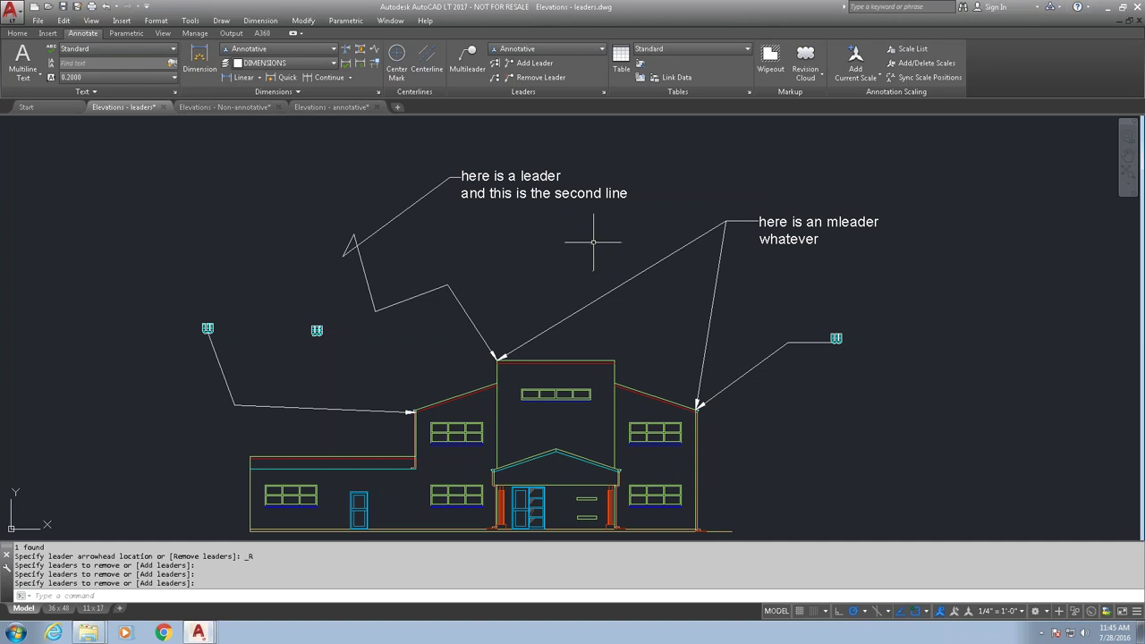
Step: Delete the 'here is a leader' note and the left leader with its tags
click(525, 291)
click(375, 189)
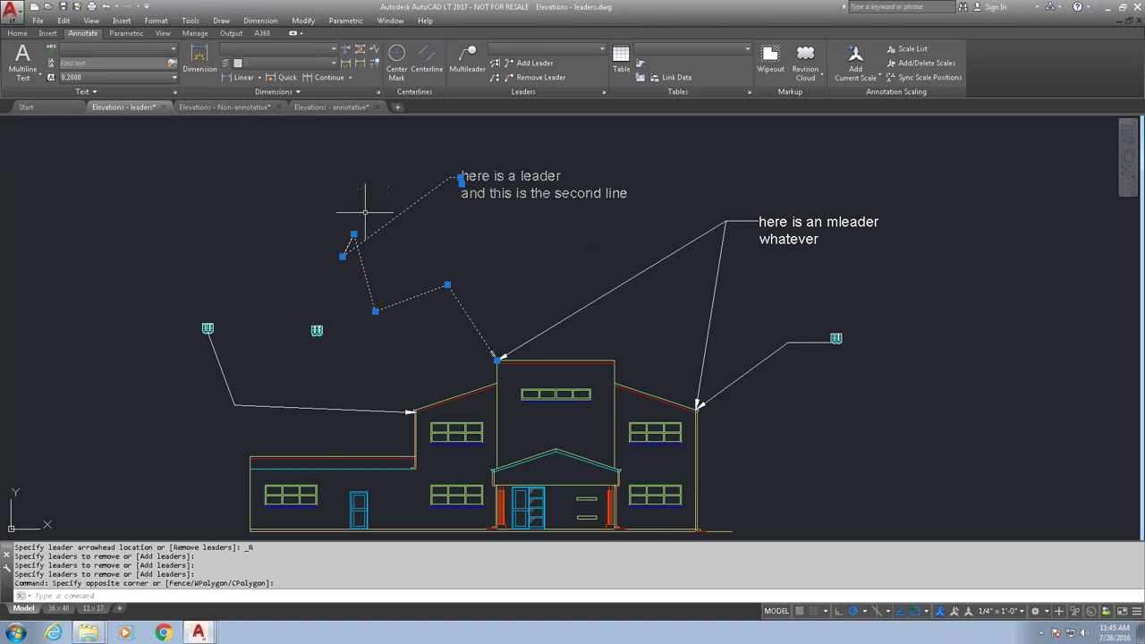
key(Delete)
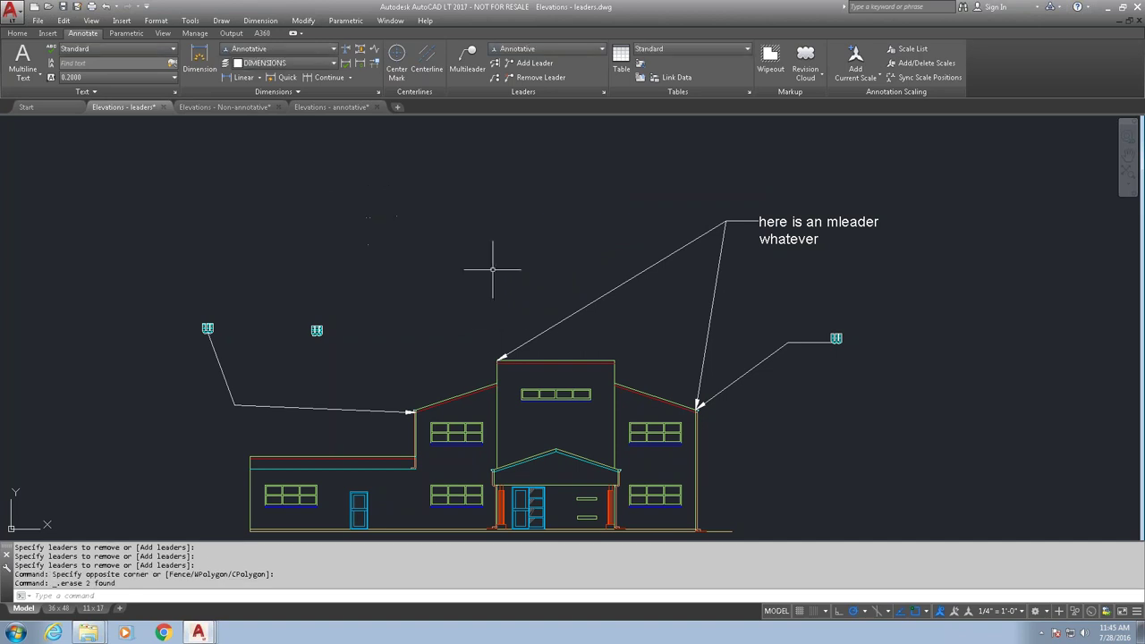
click(410, 422)
click(204, 265)
key(Delete)
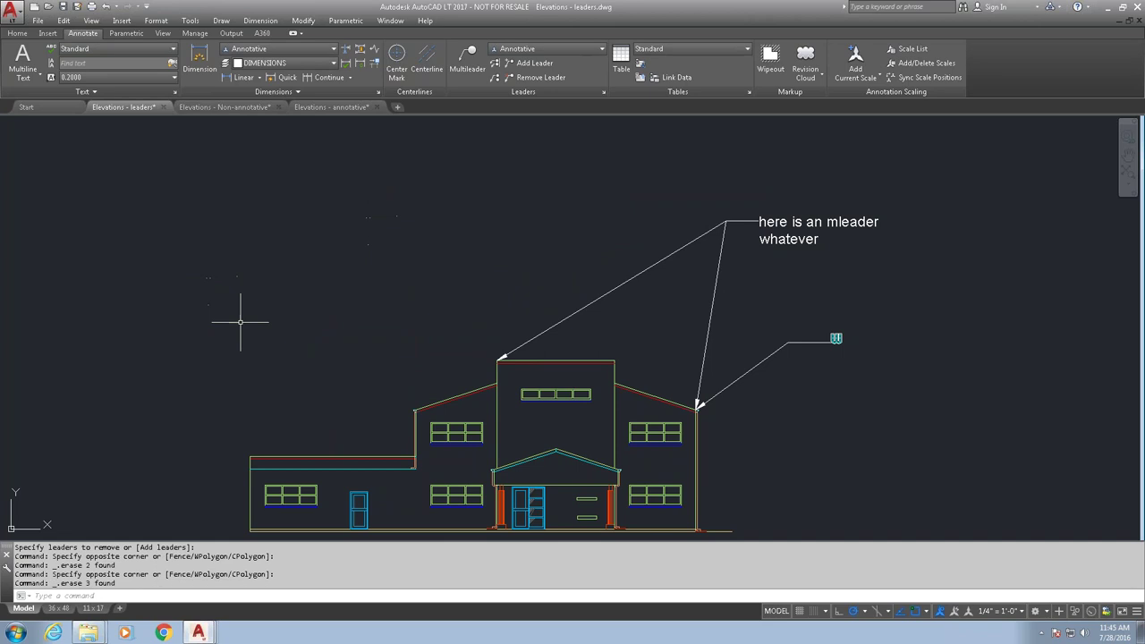
Step: Draw a three-point QLEADER running up-left from the left roof corner, with no annotation attached
text(QLEADER)
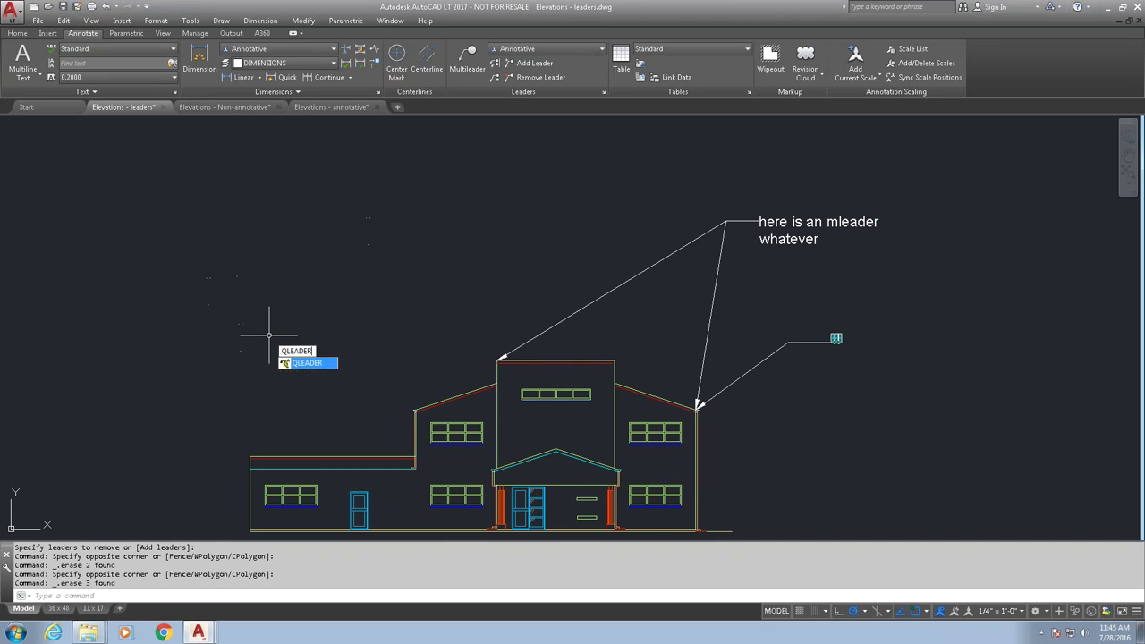
key(Return)
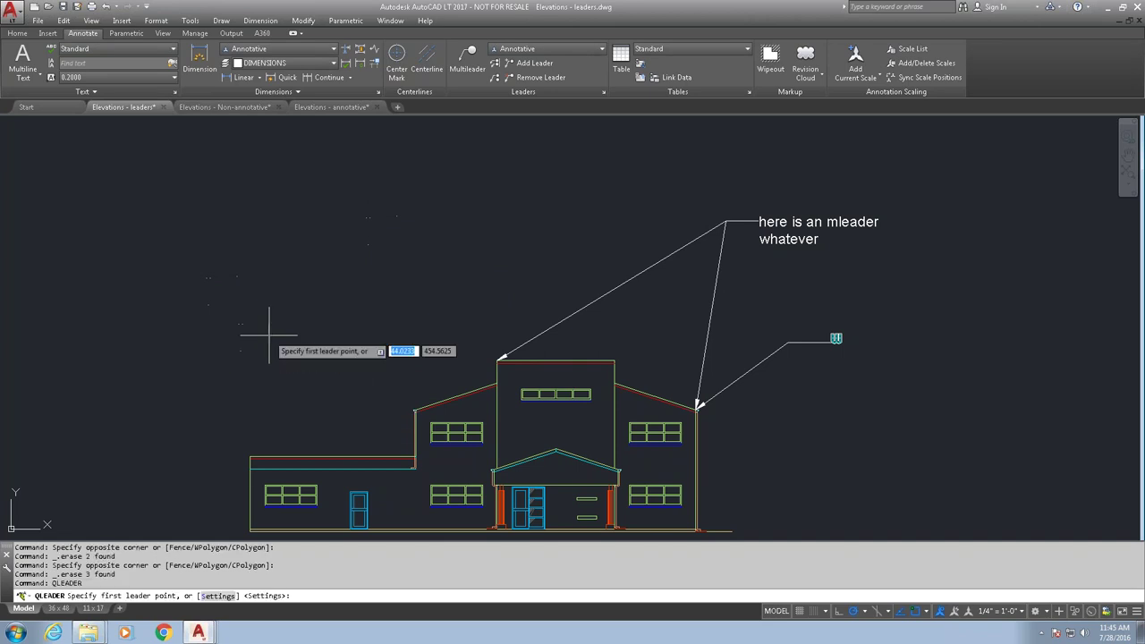
text(s)
key(Return)
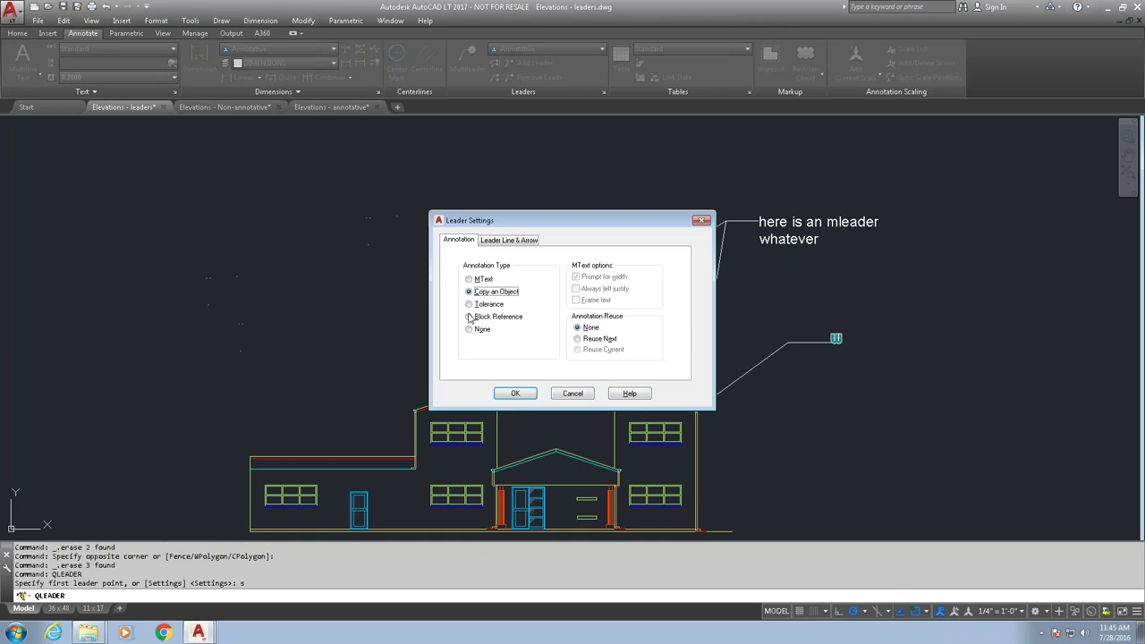
click(502, 241)
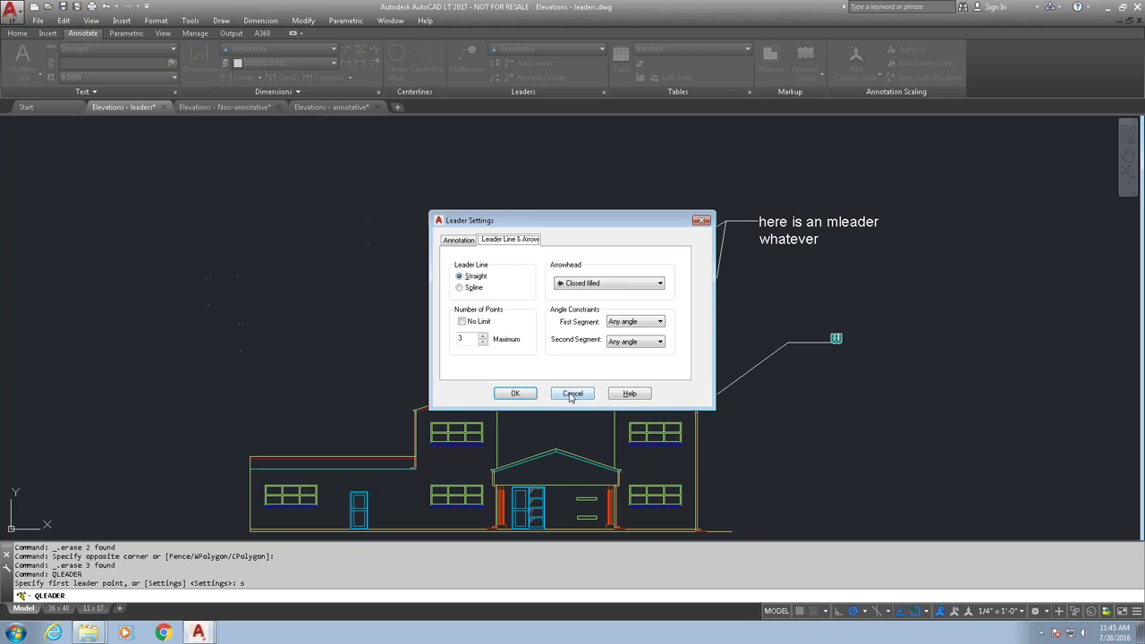
click(515, 392)
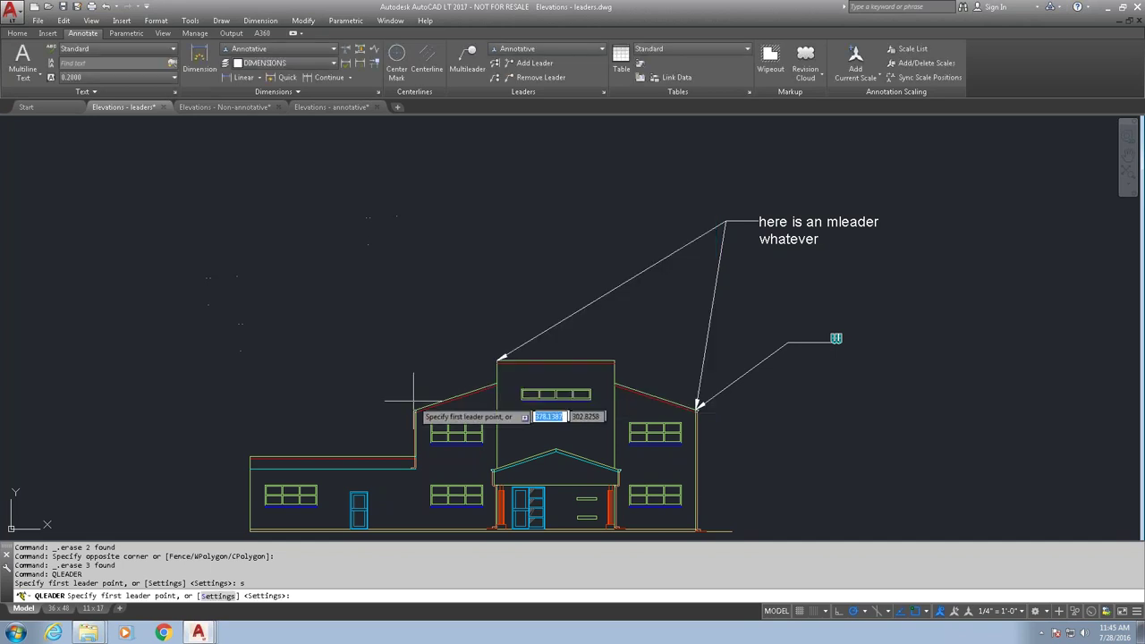
click(412, 407)
click(308, 353)
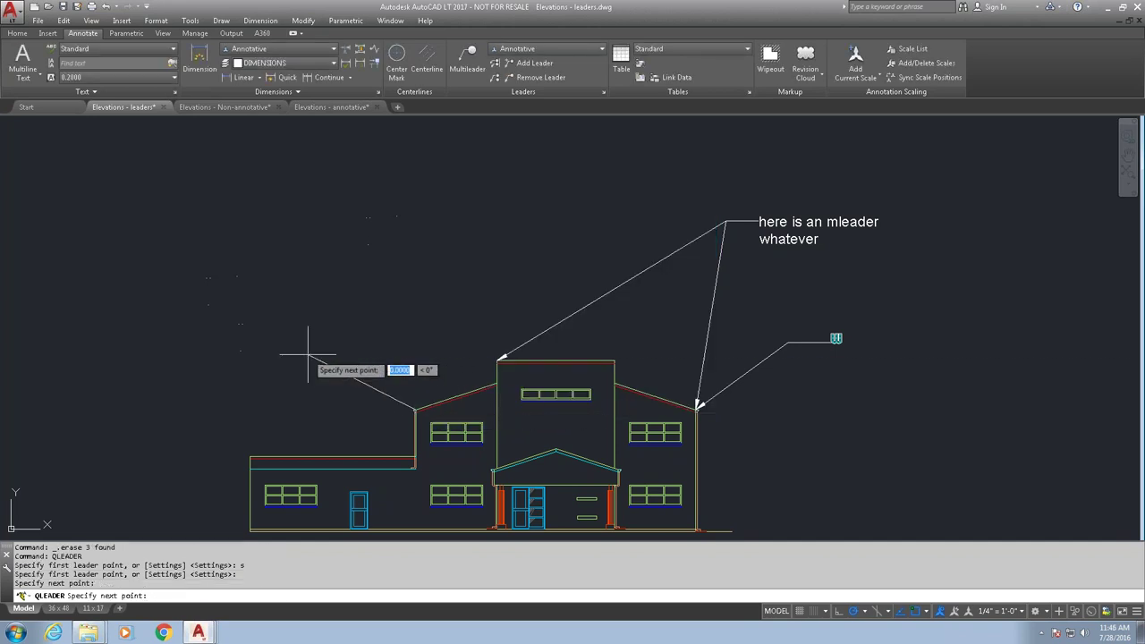
click(337, 294)
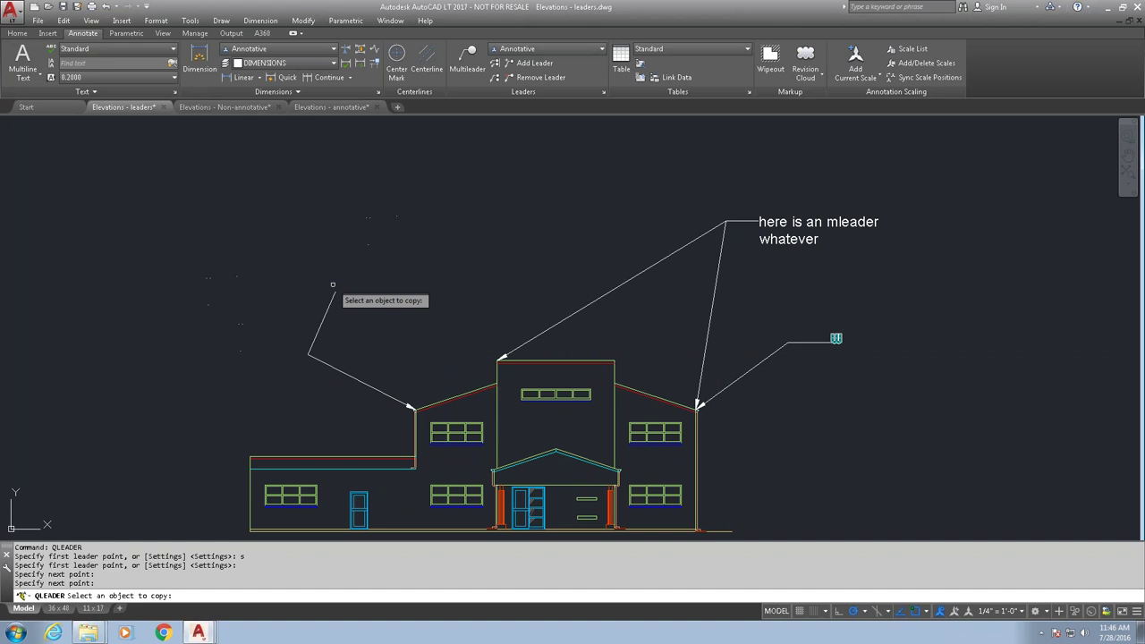
key(Escape)
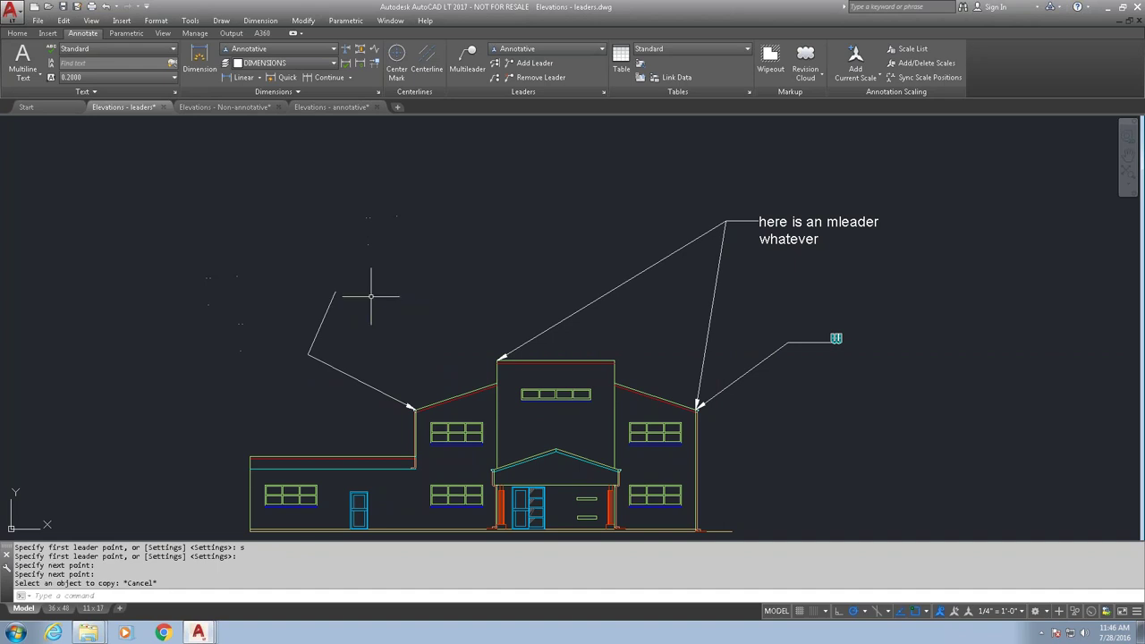
Step: Draw a seven-point zigzag LEADER from the left roof corner labelled 'the leader is here'
text(leader)
key(Return)
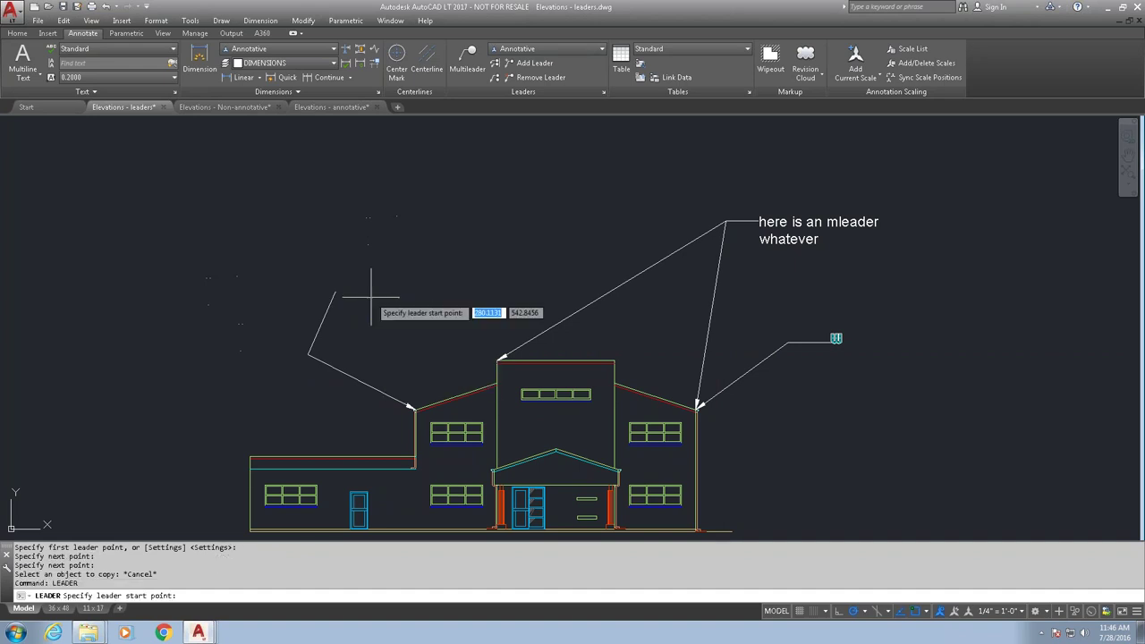
click(416, 407)
click(405, 320)
click(477, 302)
click(436, 259)
click(493, 253)
click(495, 223)
click(516, 204)
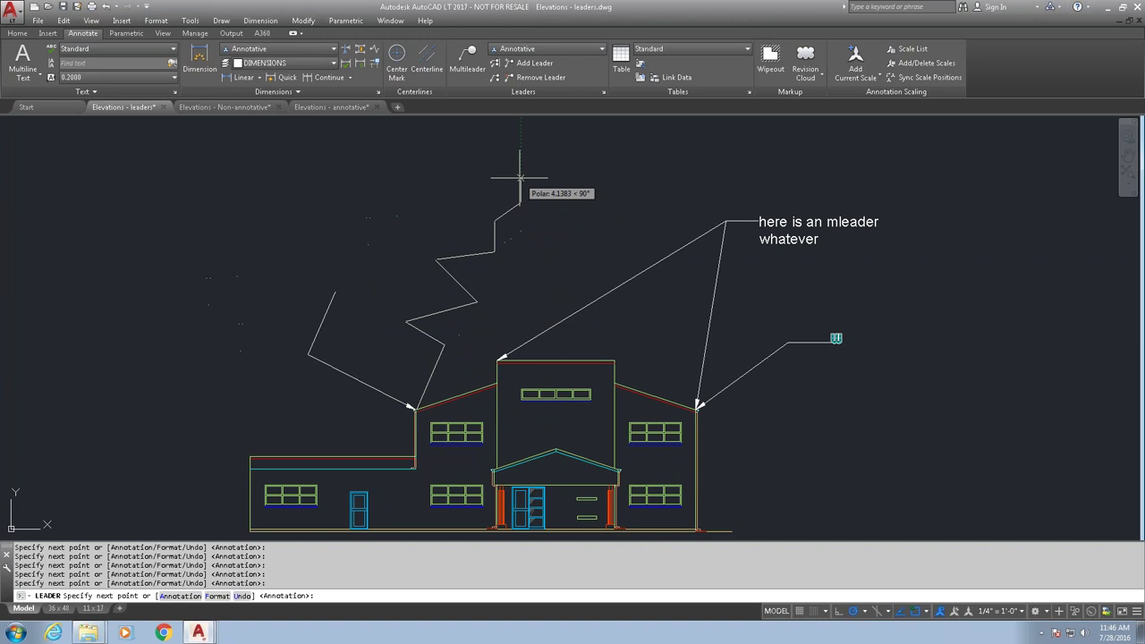
key(Return)
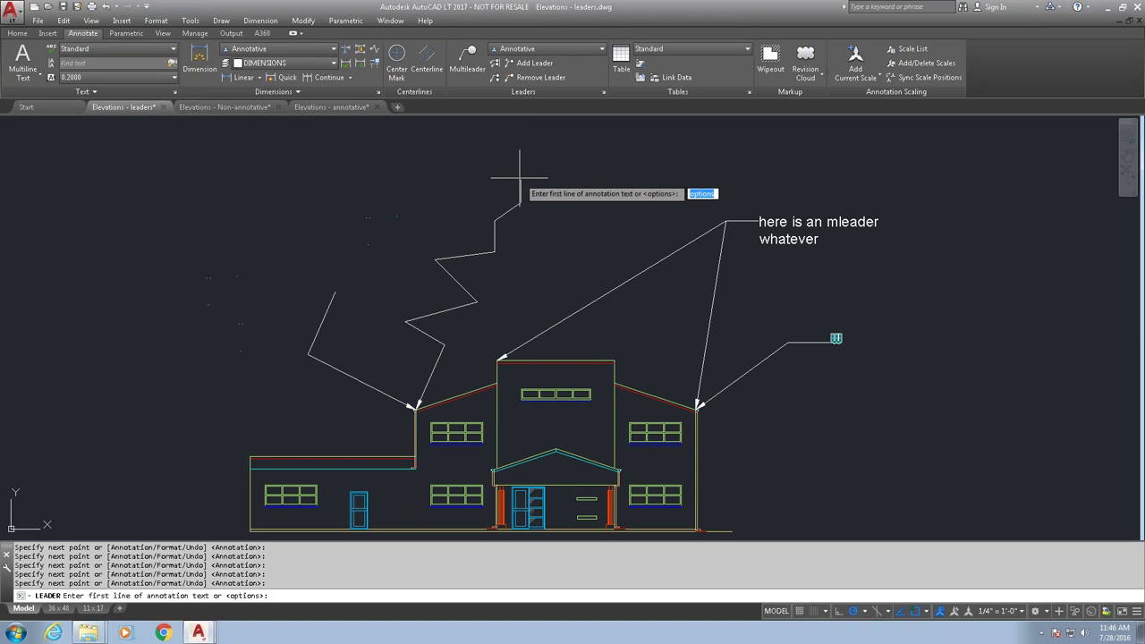
text(the leader is here)
key(Return)
key(Return)
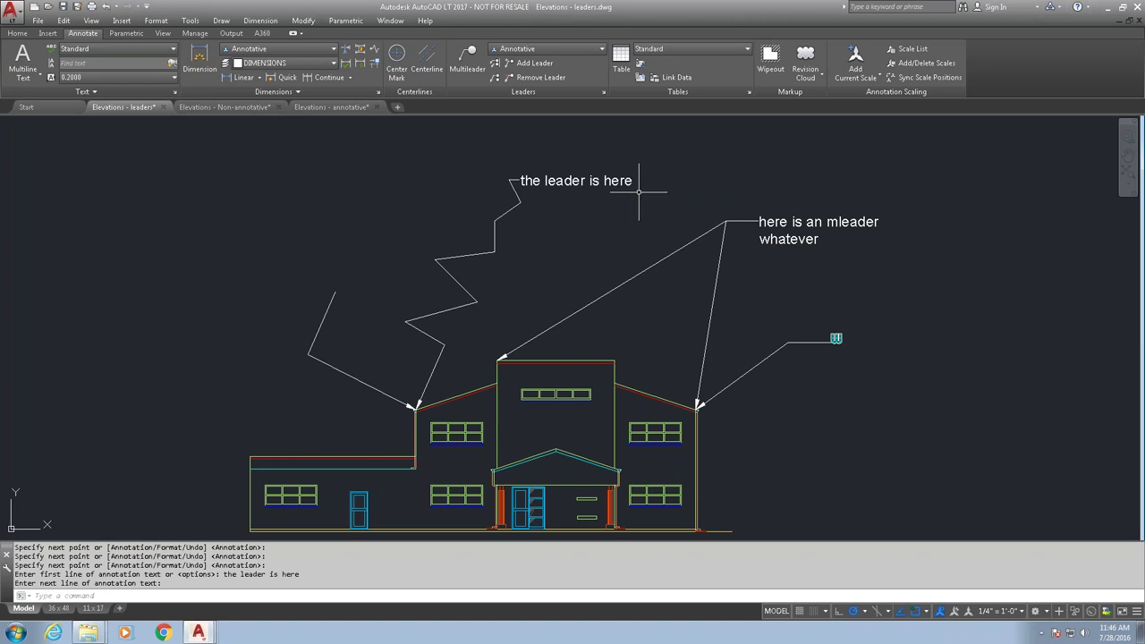
Step: Review QLEADER Annotation and Leader Line & Arrow settings unchanged, then pick two leftward leader points
text(QLEADER)
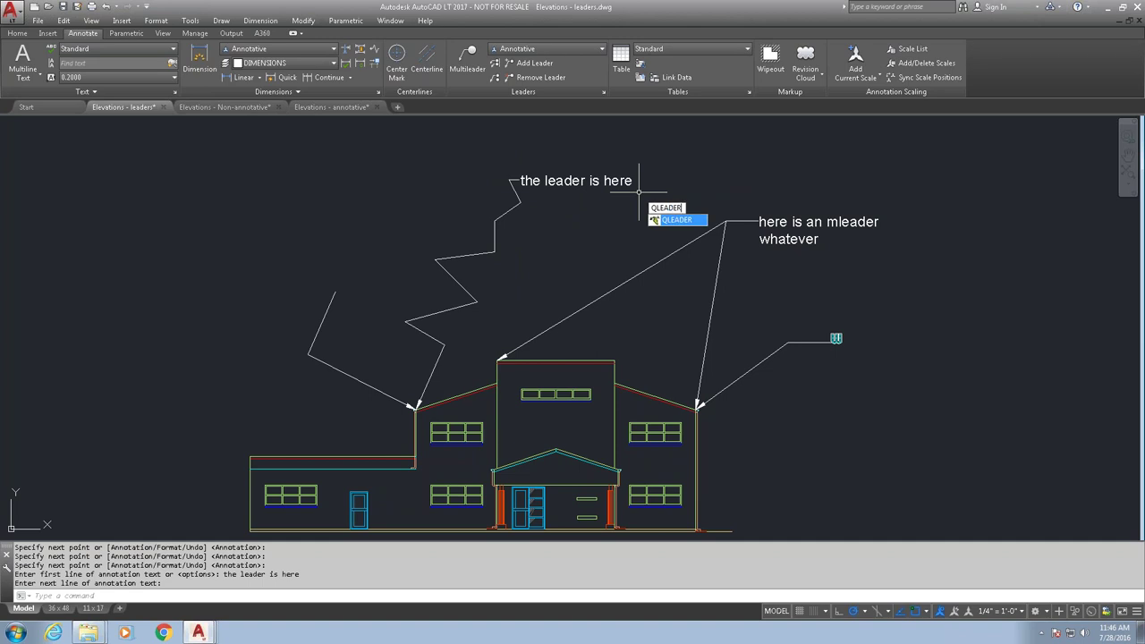
key(Return)
text(s)
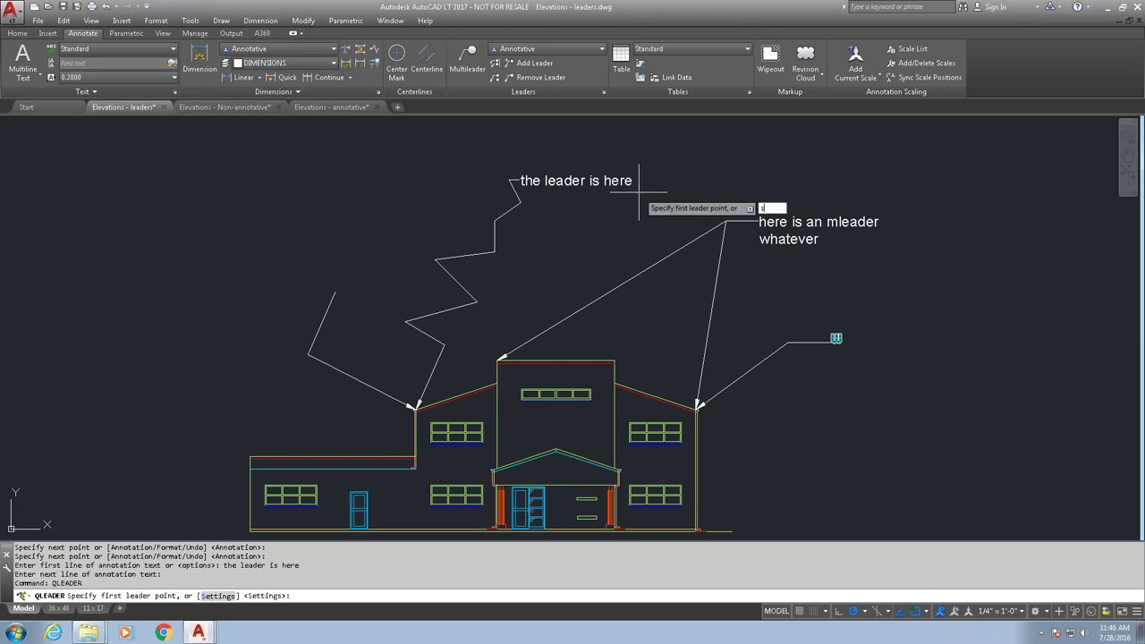
key(Return)
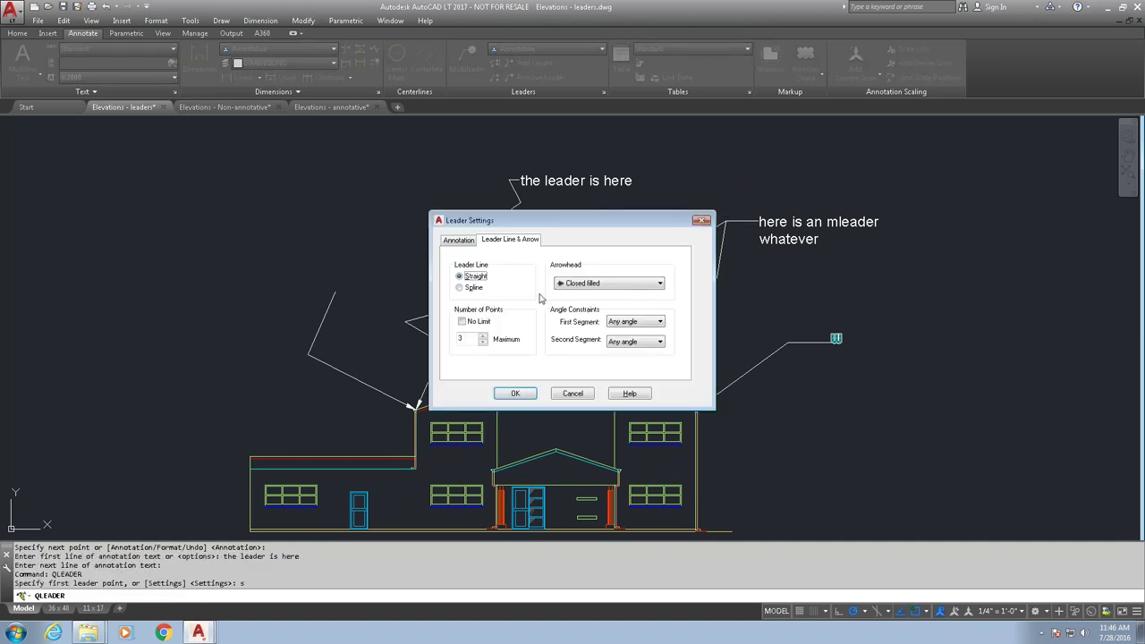
click(459, 241)
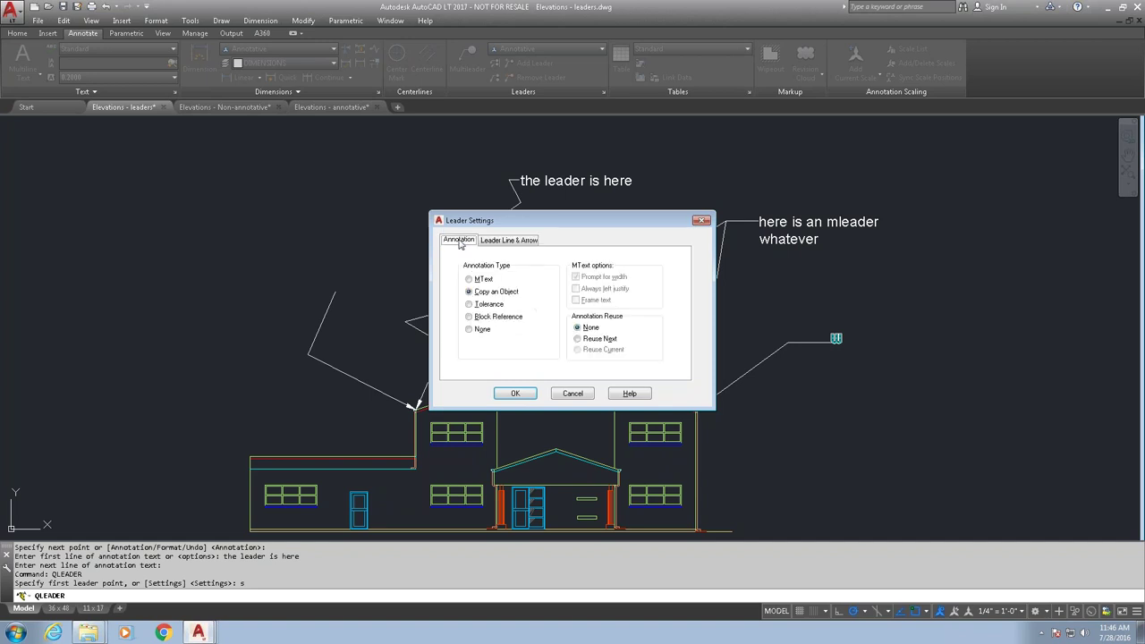
click(497, 244)
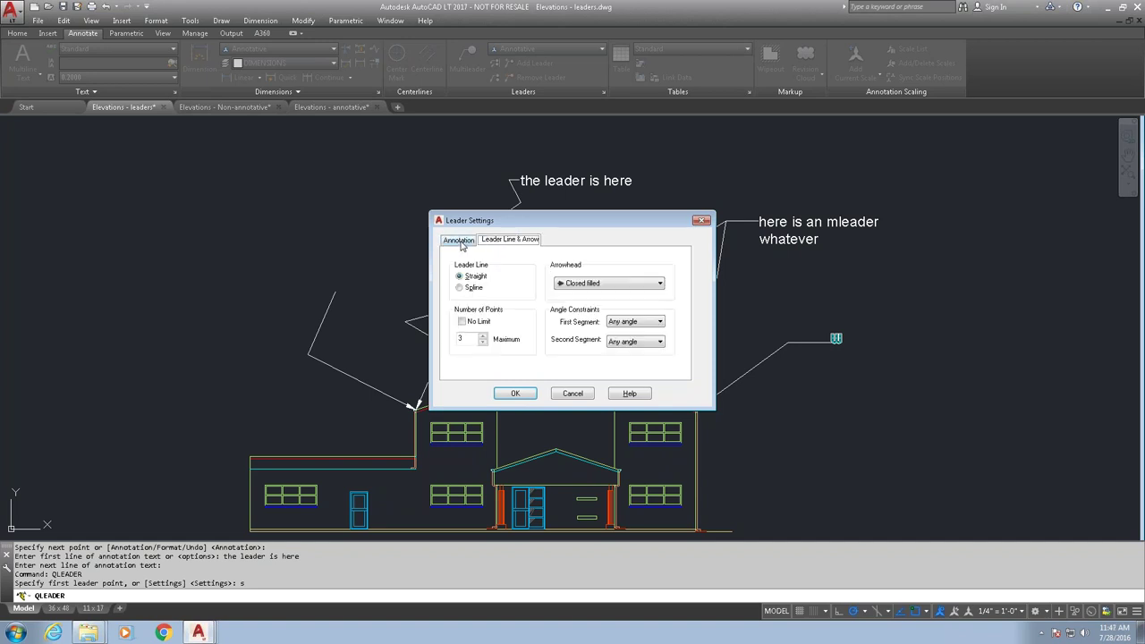
click(461, 244)
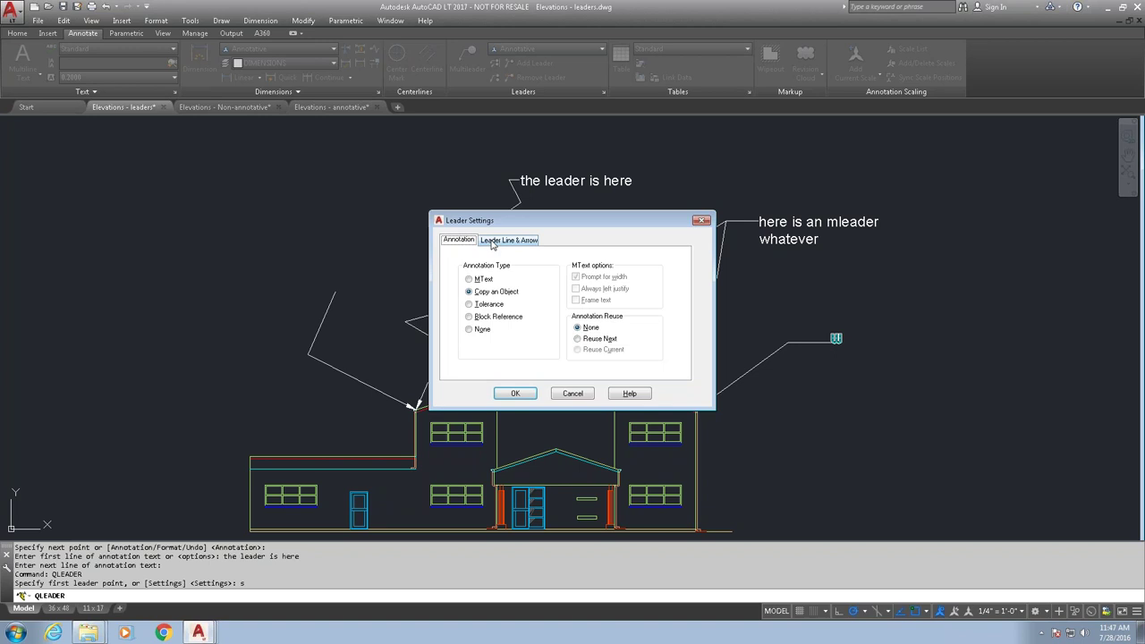
click(491, 243)
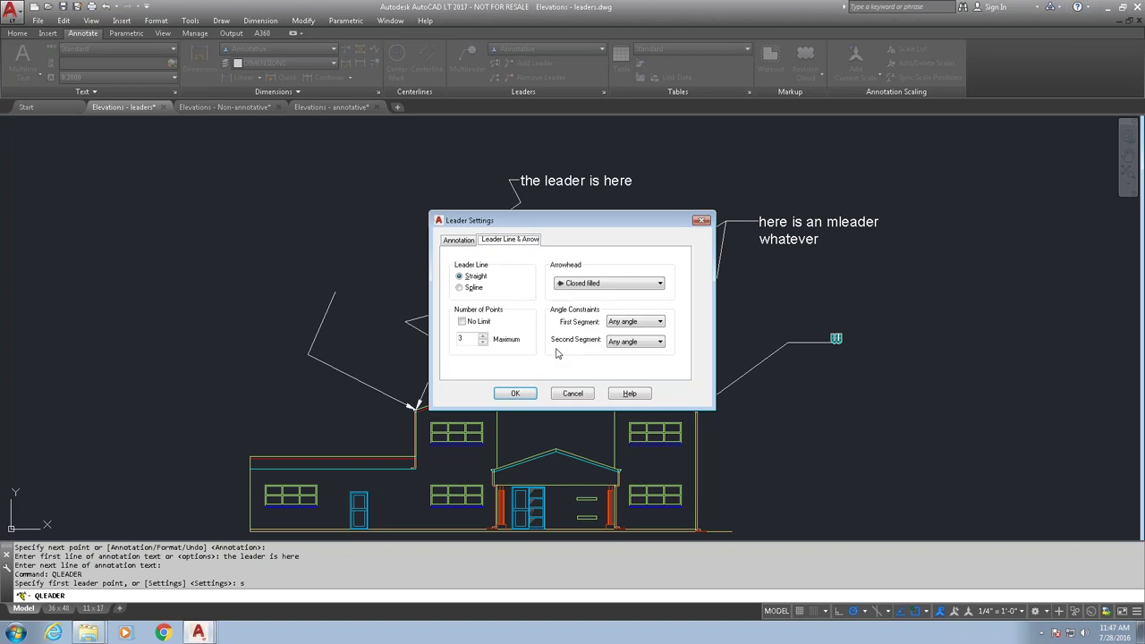
click(573, 394)
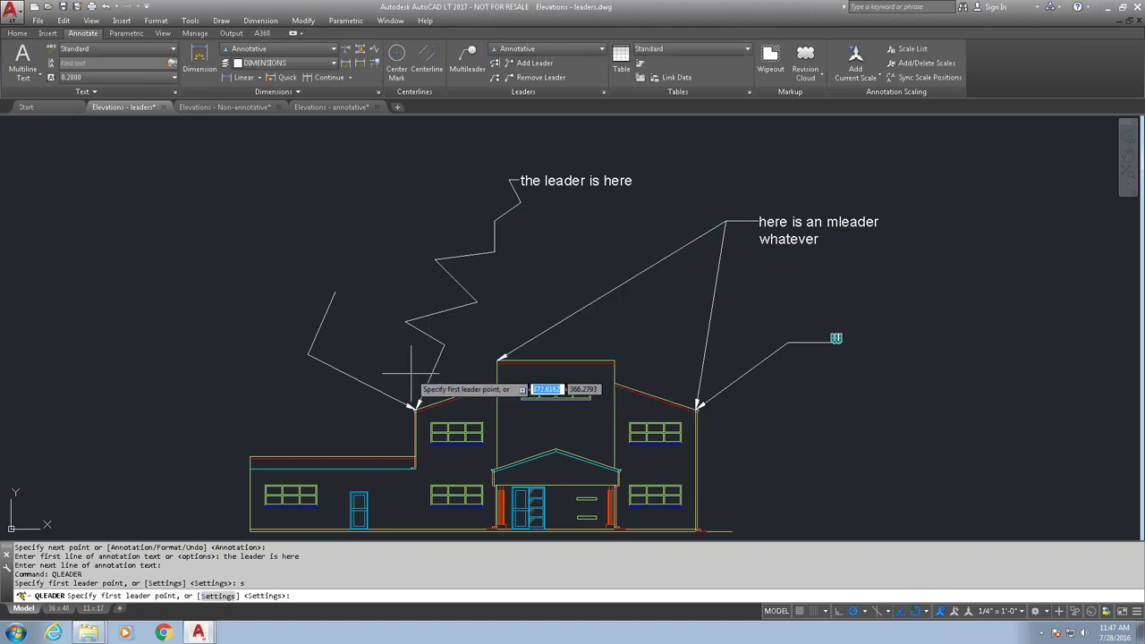
click(416, 374)
click(343, 374)
Step: End the short left leader without text and check its Annotative setting in Properties
key(Escape)
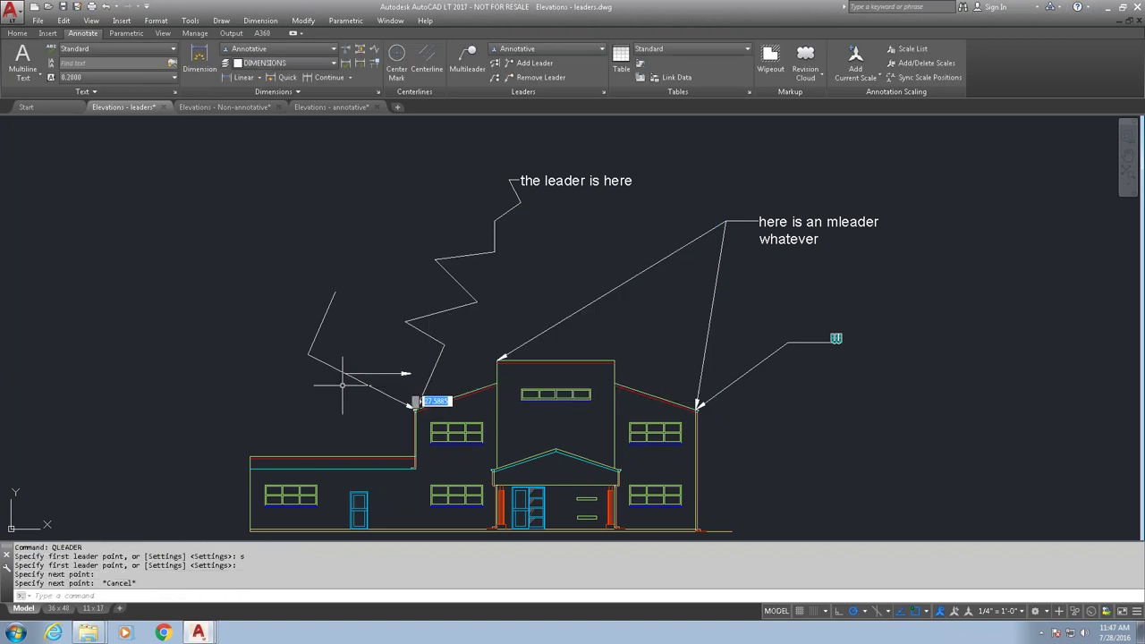
click(344, 387)
click(313, 350)
key(ctrl+1)
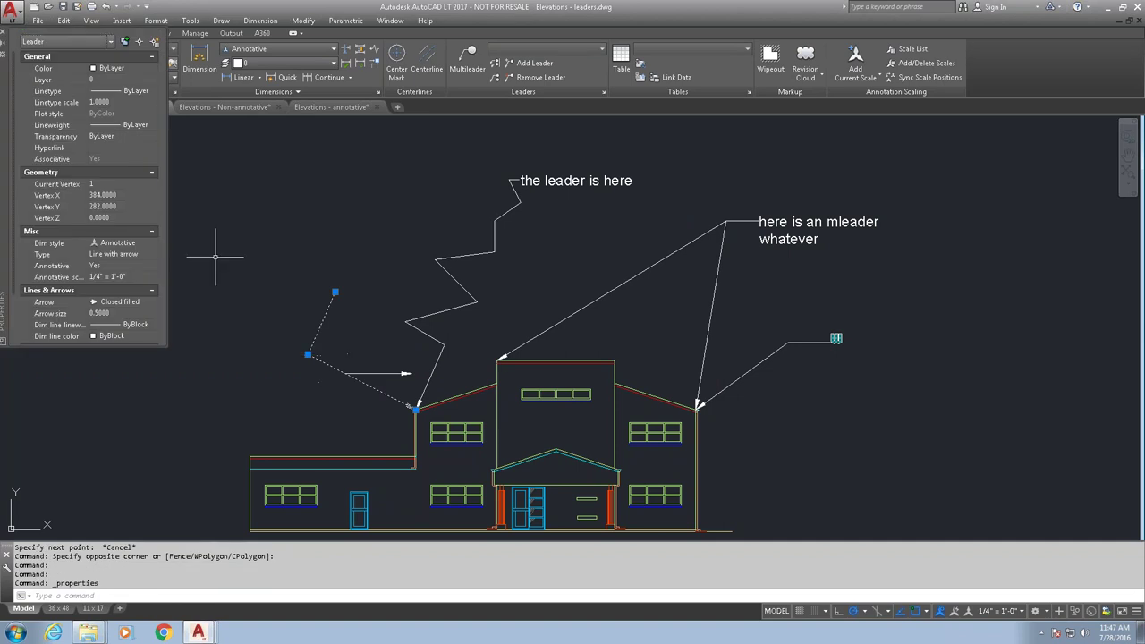
key(Escape)
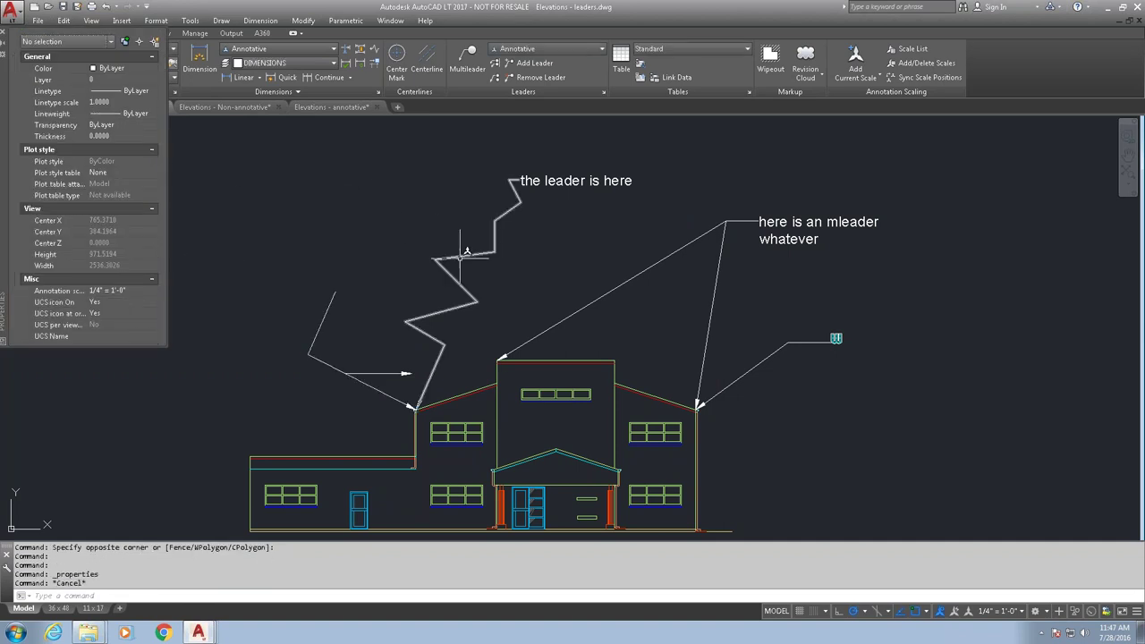
Step: Inspect the zigzag leader's properties, then enter MLEADERSTYLE
click(459, 256)
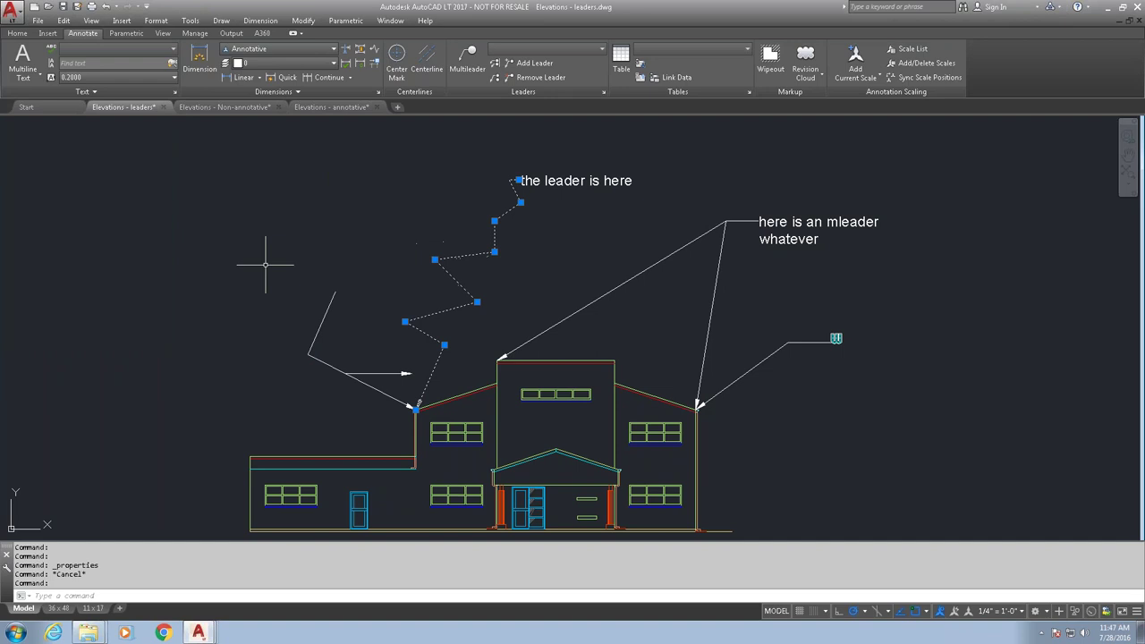
key(Escape)
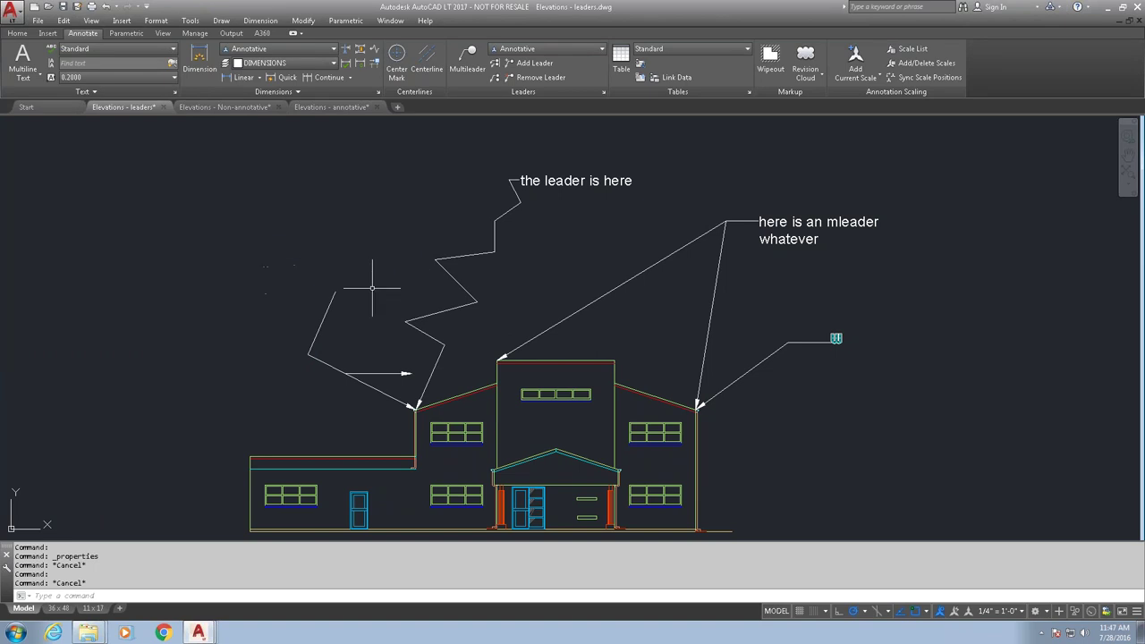
text(mleaderstyle)
key(Return)
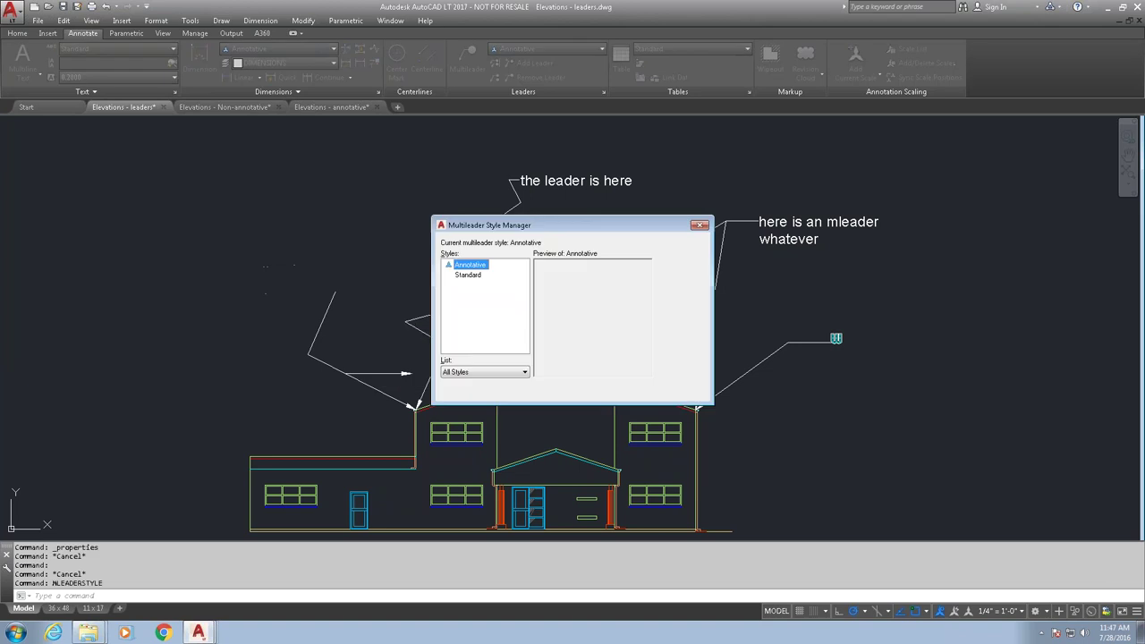
click(467, 275)
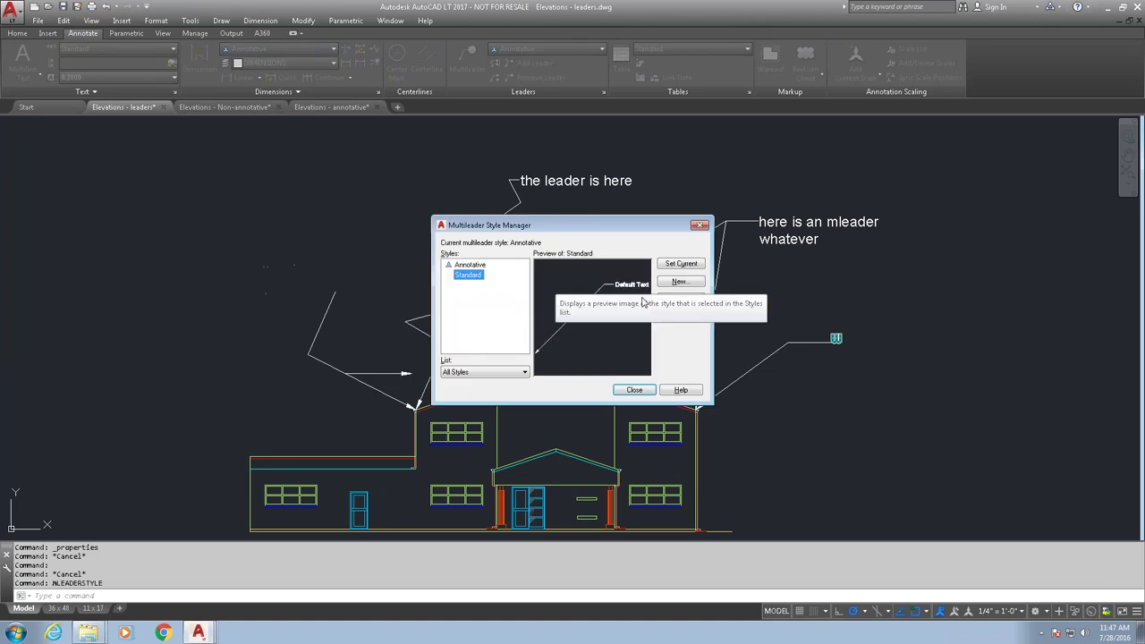
click(669, 300)
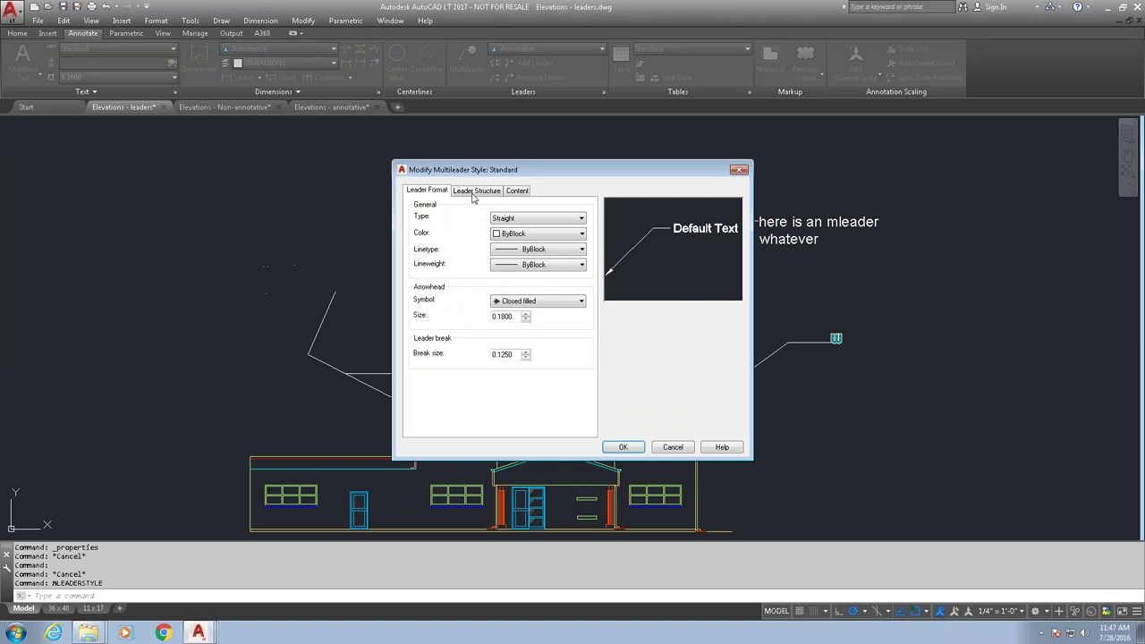
click(475, 190)
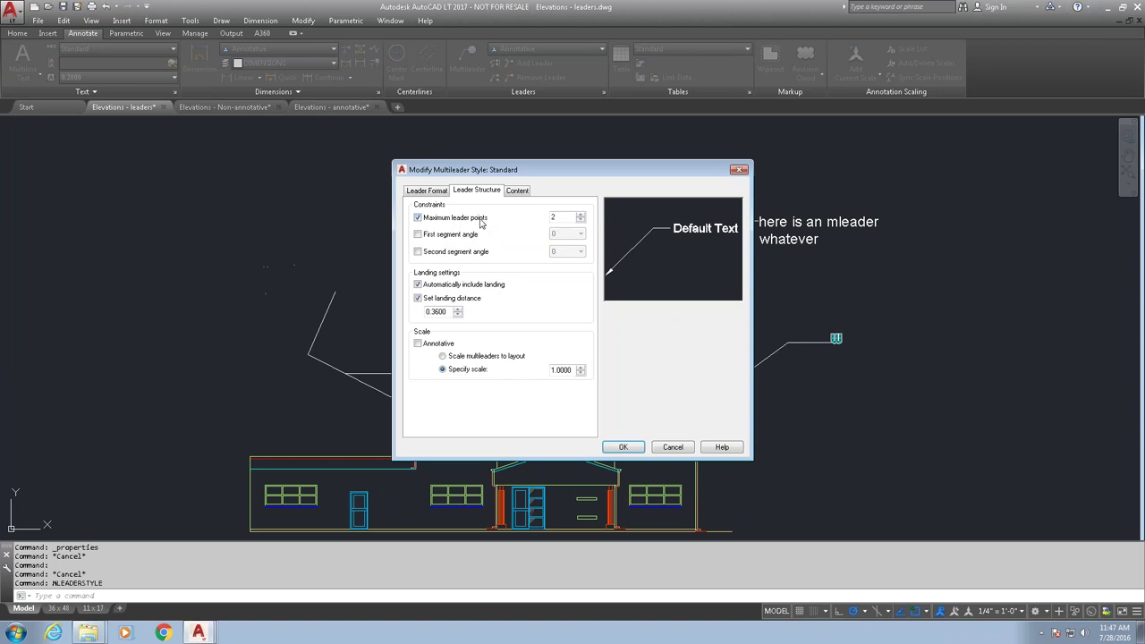
click(520, 194)
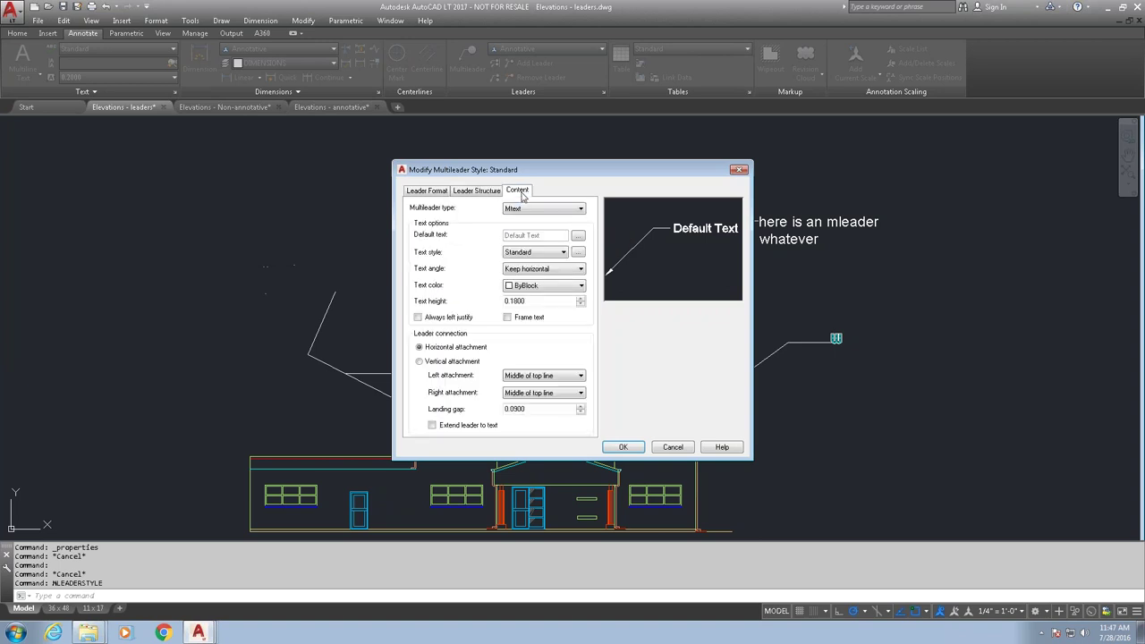
click(534, 210)
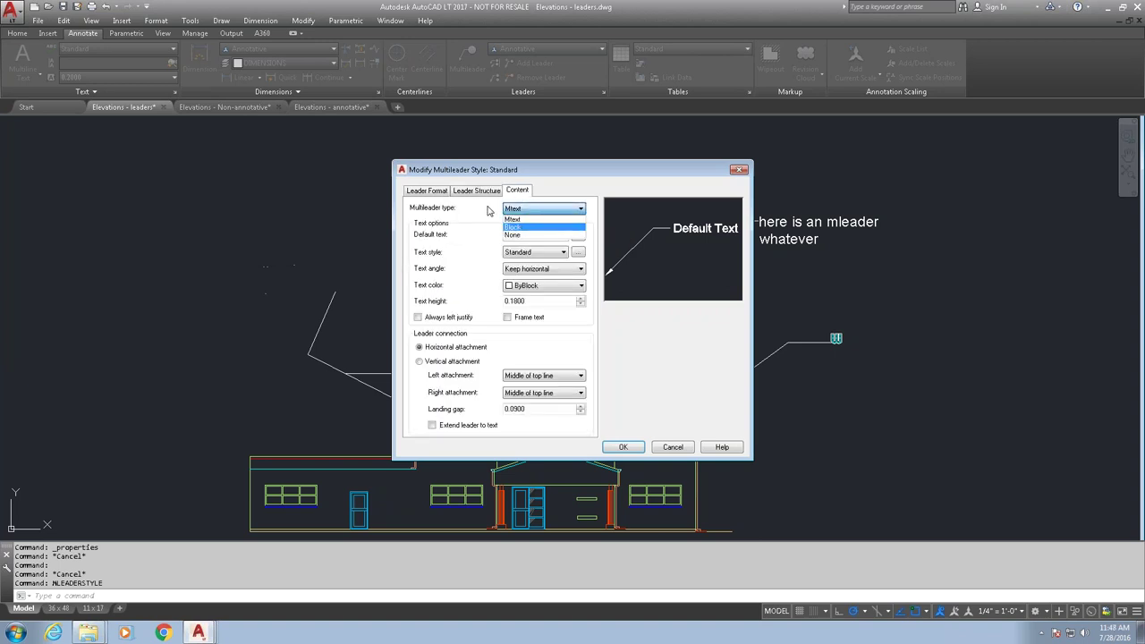
click(432, 193)
click(430, 194)
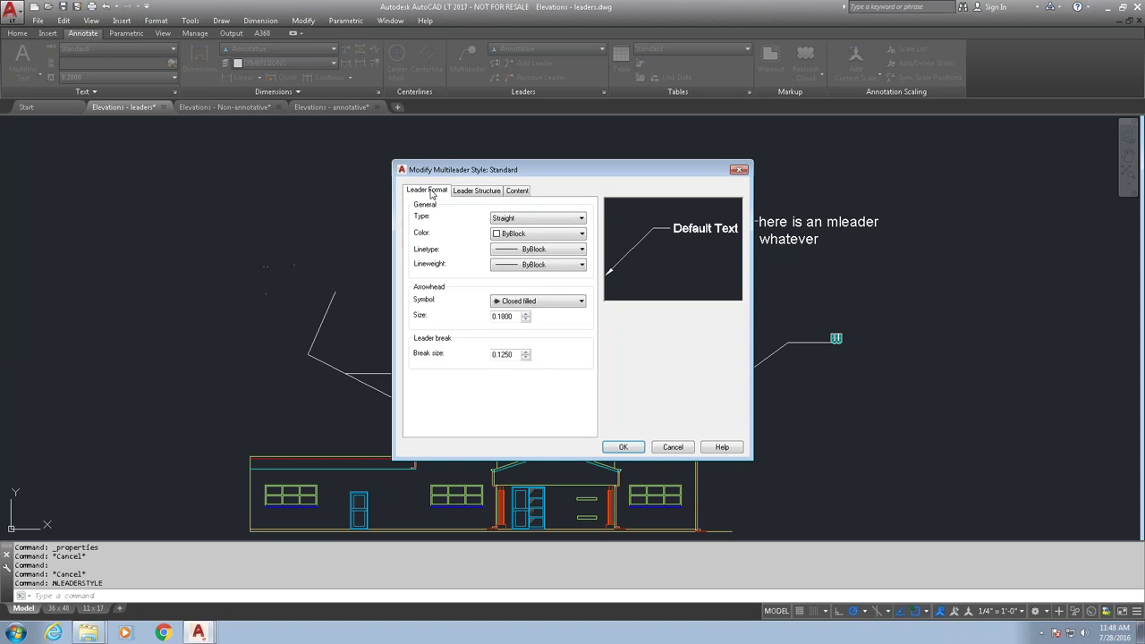
click(532, 220)
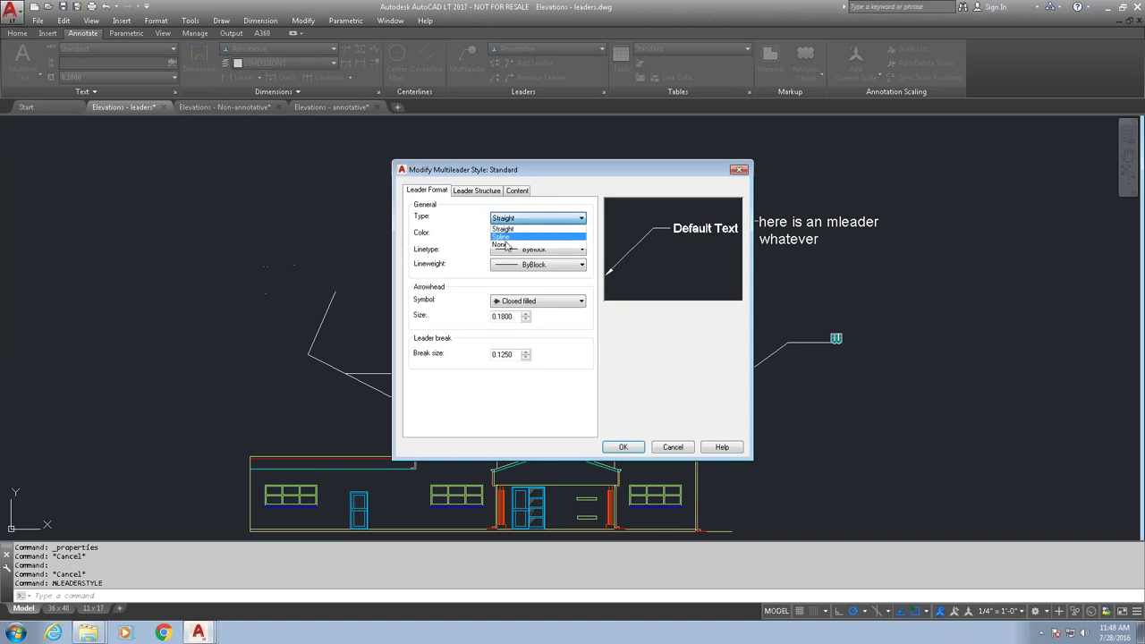
click(545, 201)
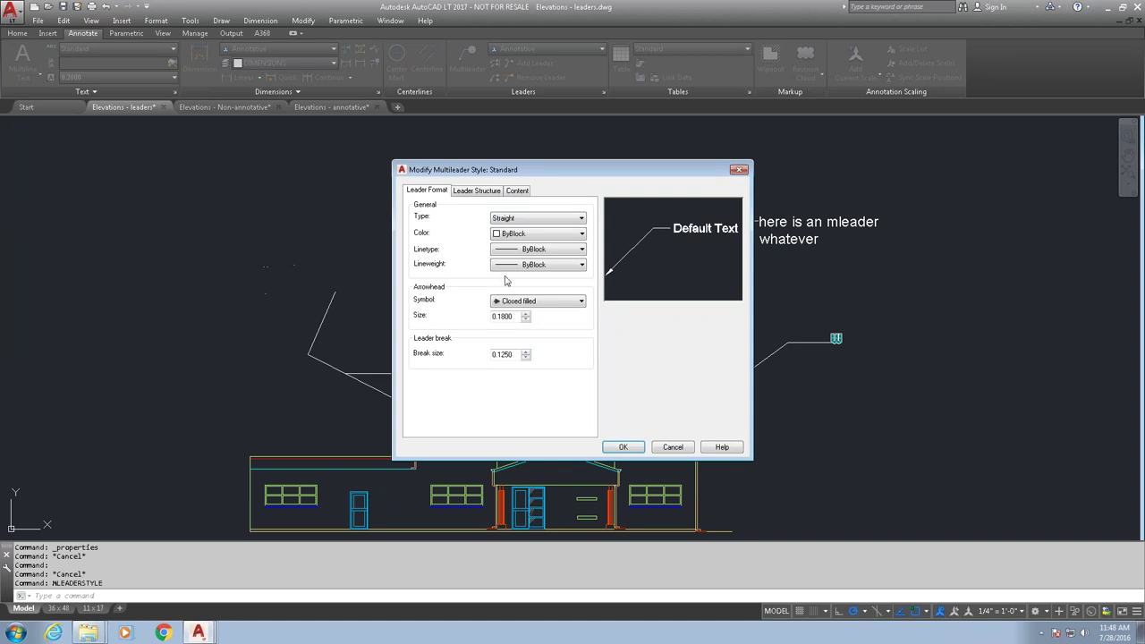
click(673, 448)
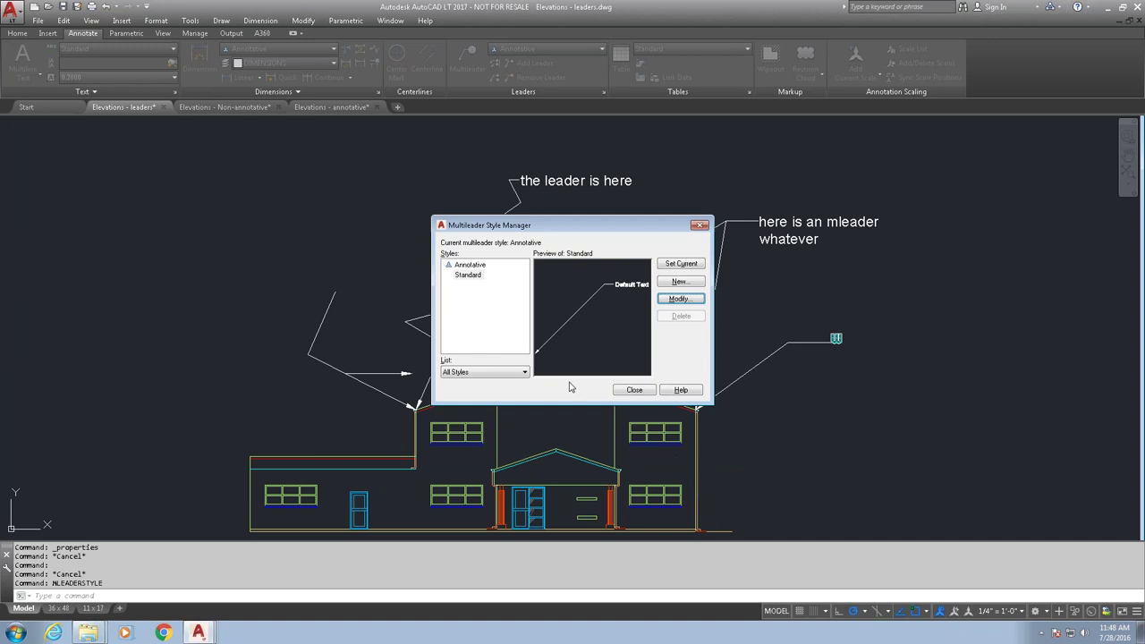
click(635, 391)
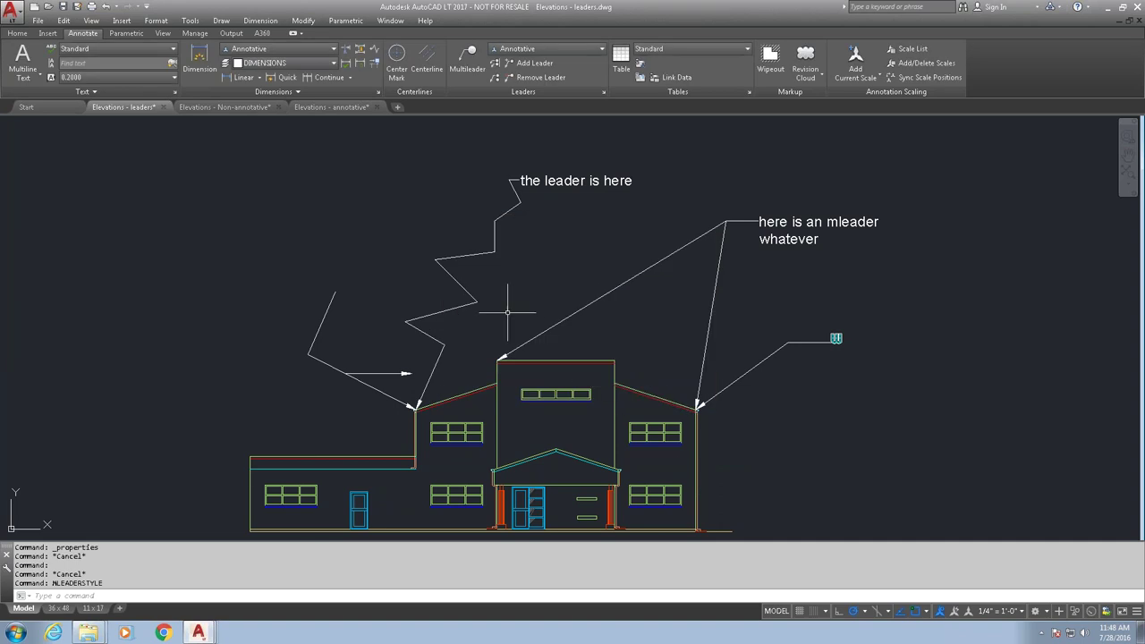
Step: Erase the right multileader, zigzag leader and left leaders, then show the Elevations - Non-annotative drawing
click(907, 352)
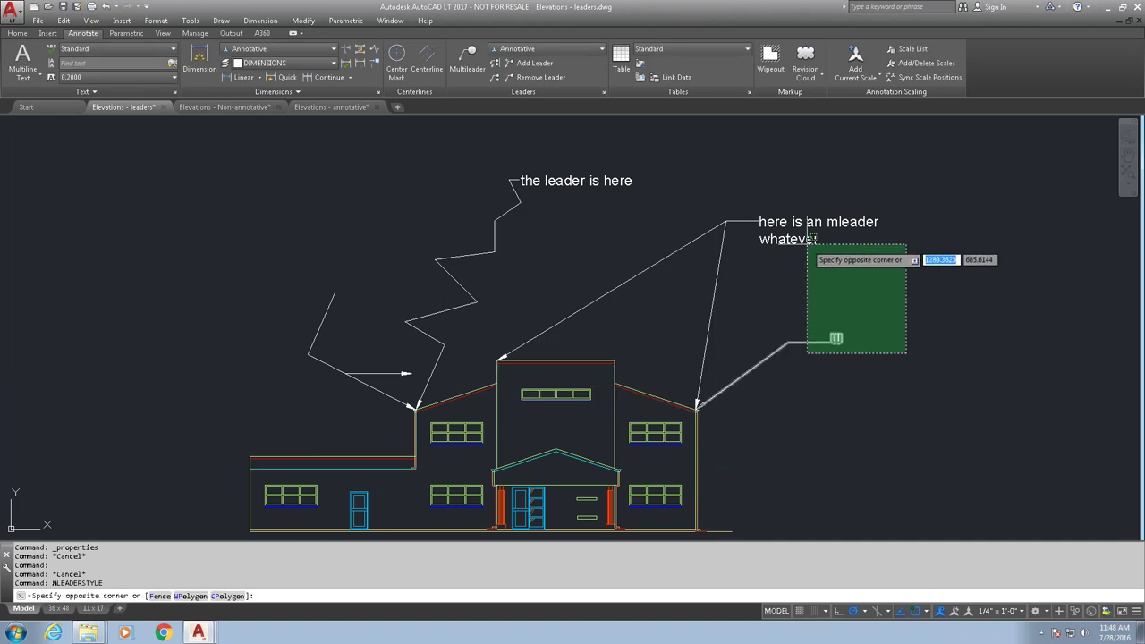
click(736, 199)
click(680, 202)
click(488, 172)
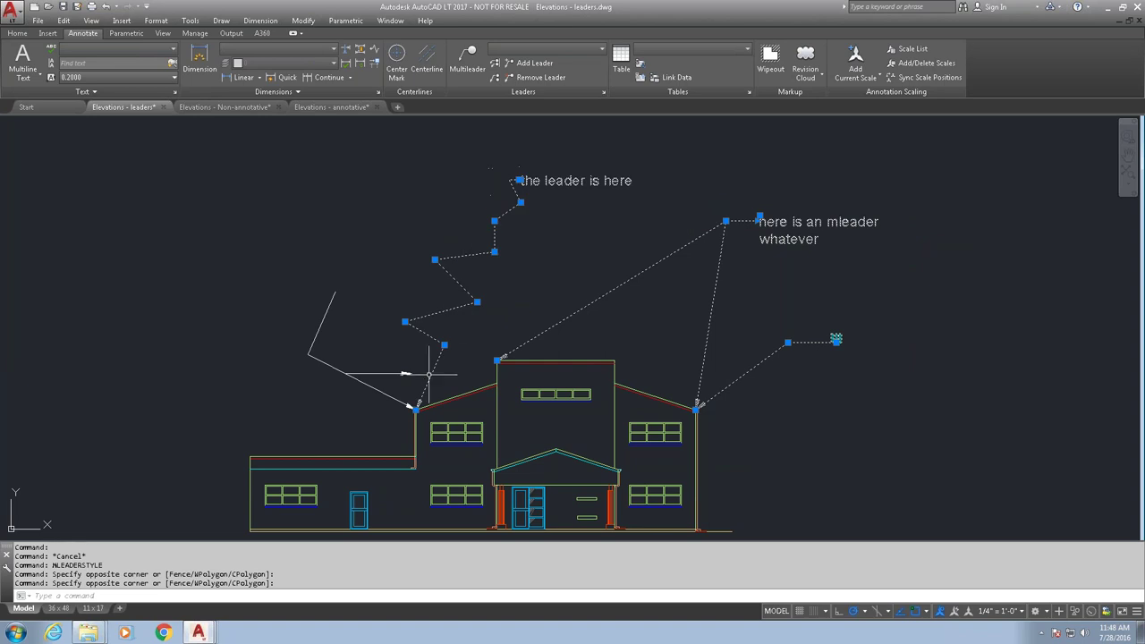
click(406, 398)
click(309, 324)
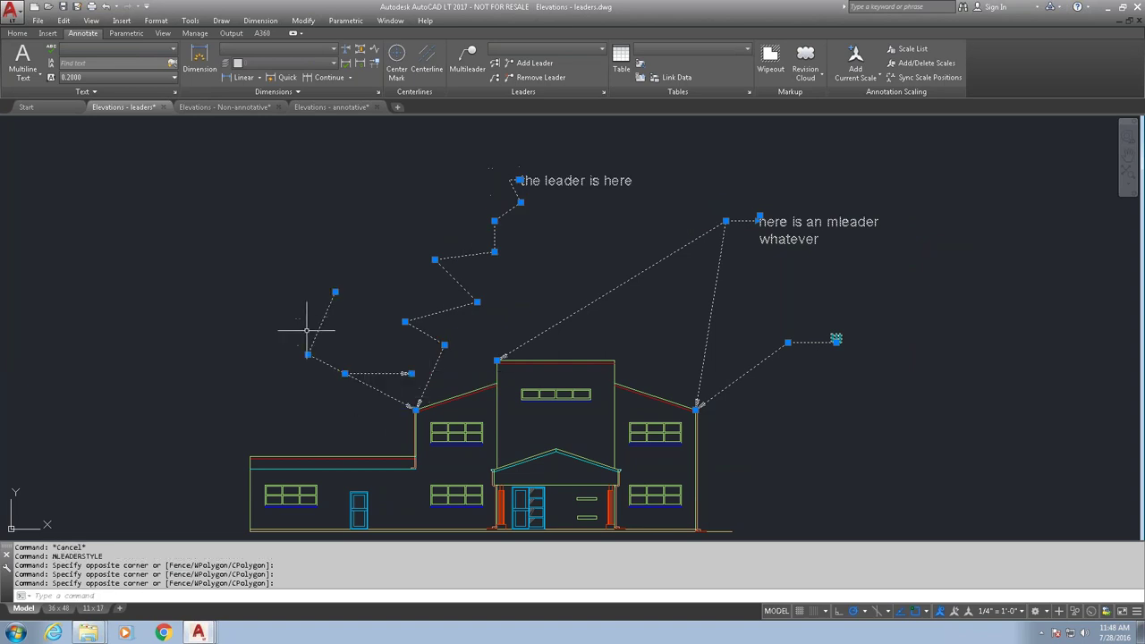
key(Delete)
middle_drag(278, 343, 331, 290)
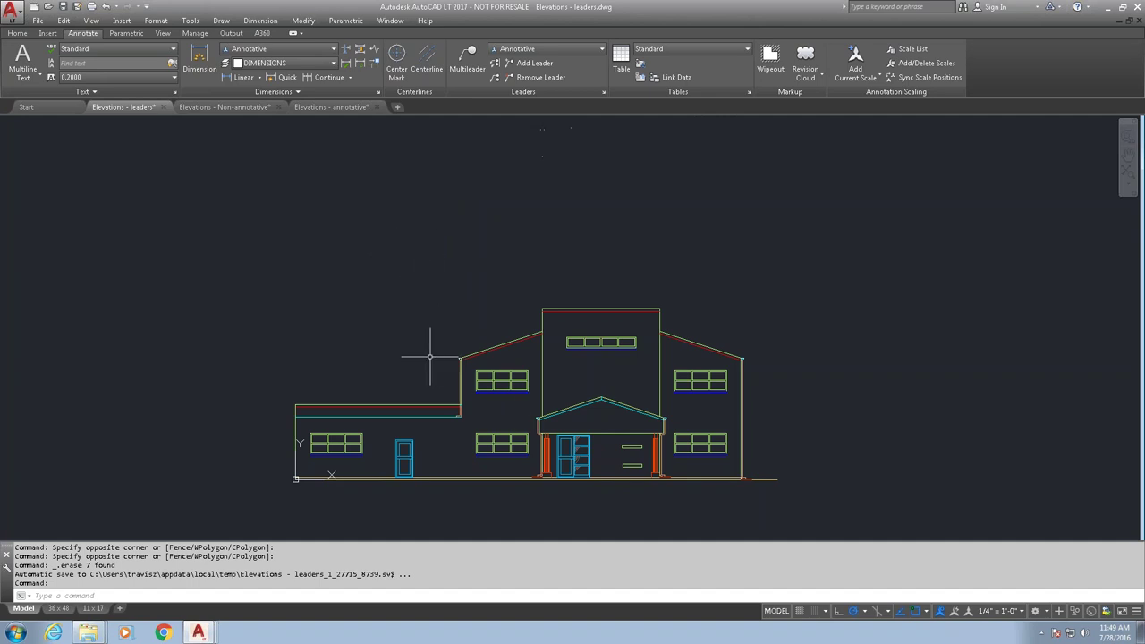
click(234, 107)
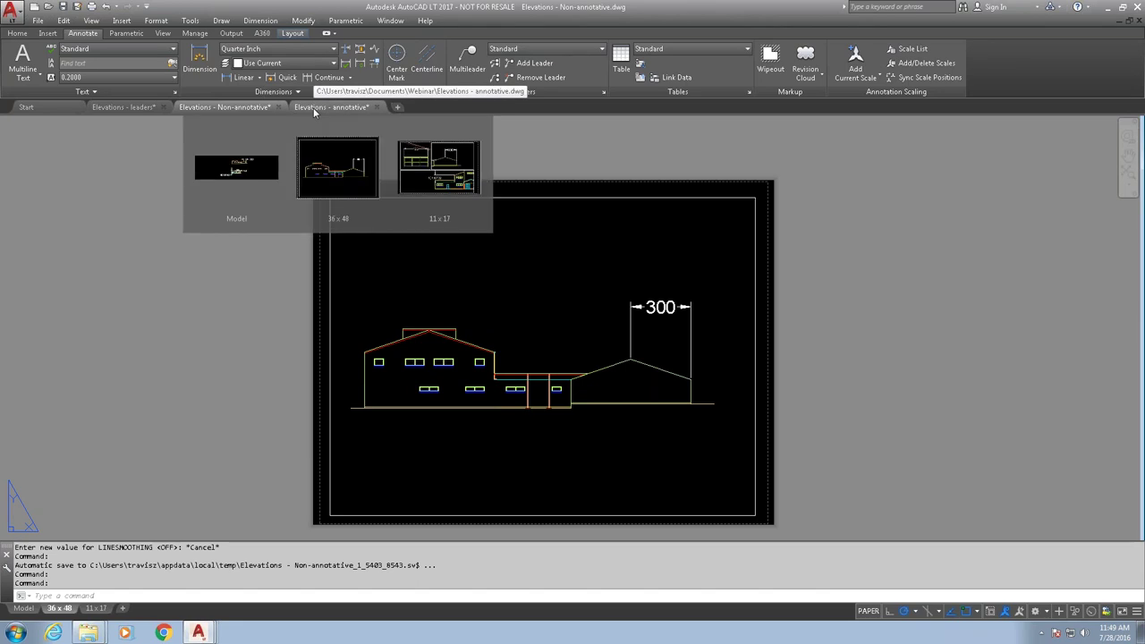
Step: Review both elevations and their dimensions in model space
mouse_move(246, 108)
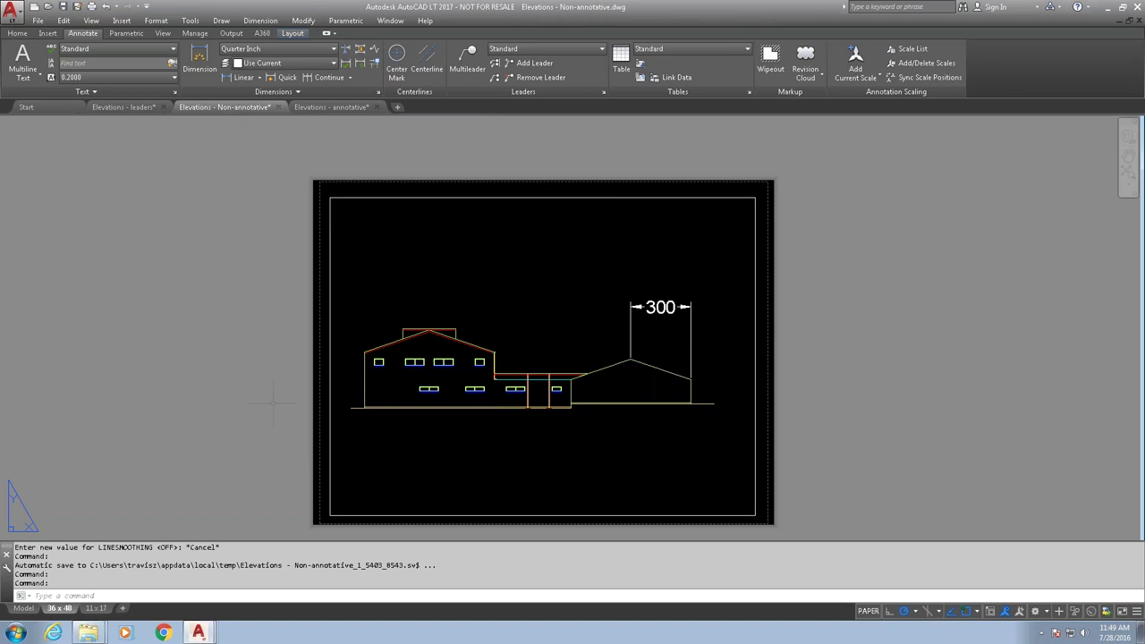
click(24, 609)
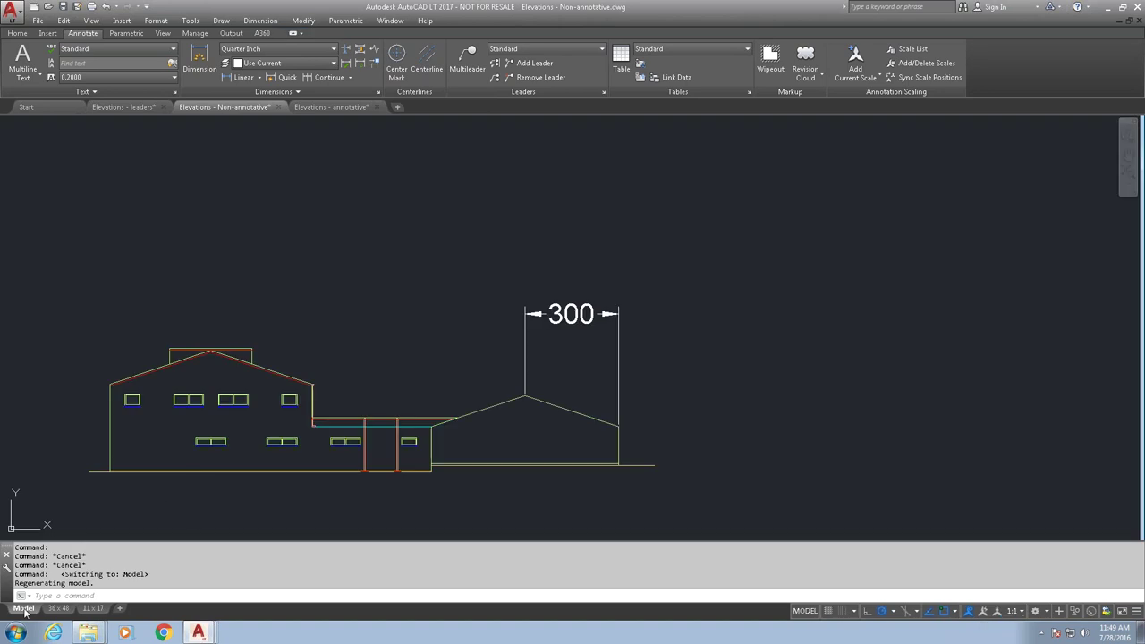
scroll(358, 394, down, 5)
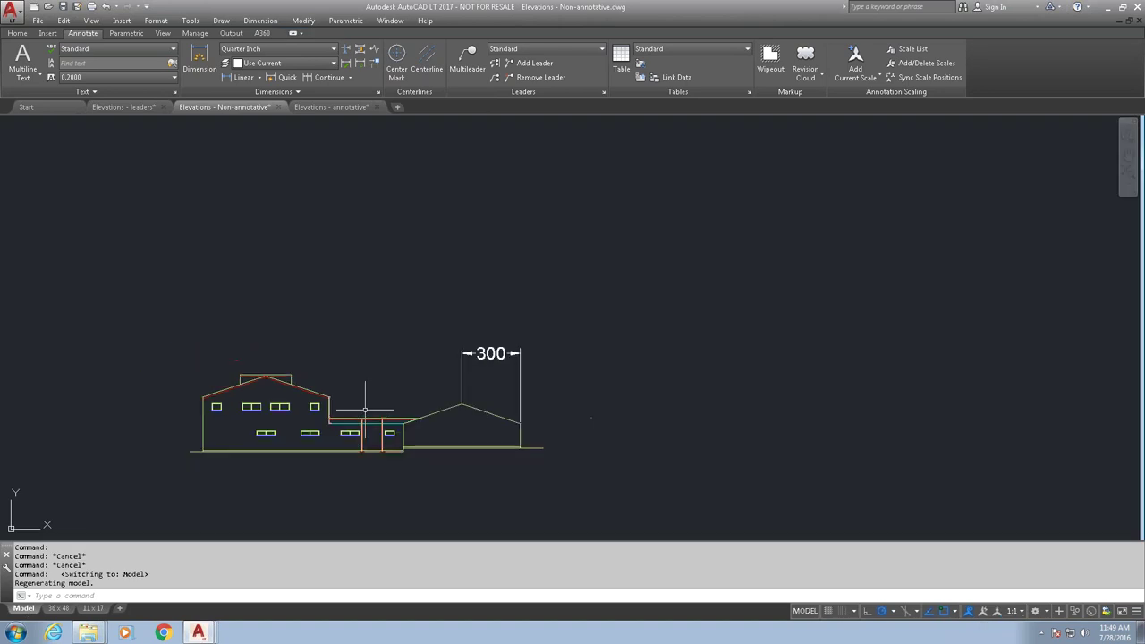
scroll(393, 346, up, 4)
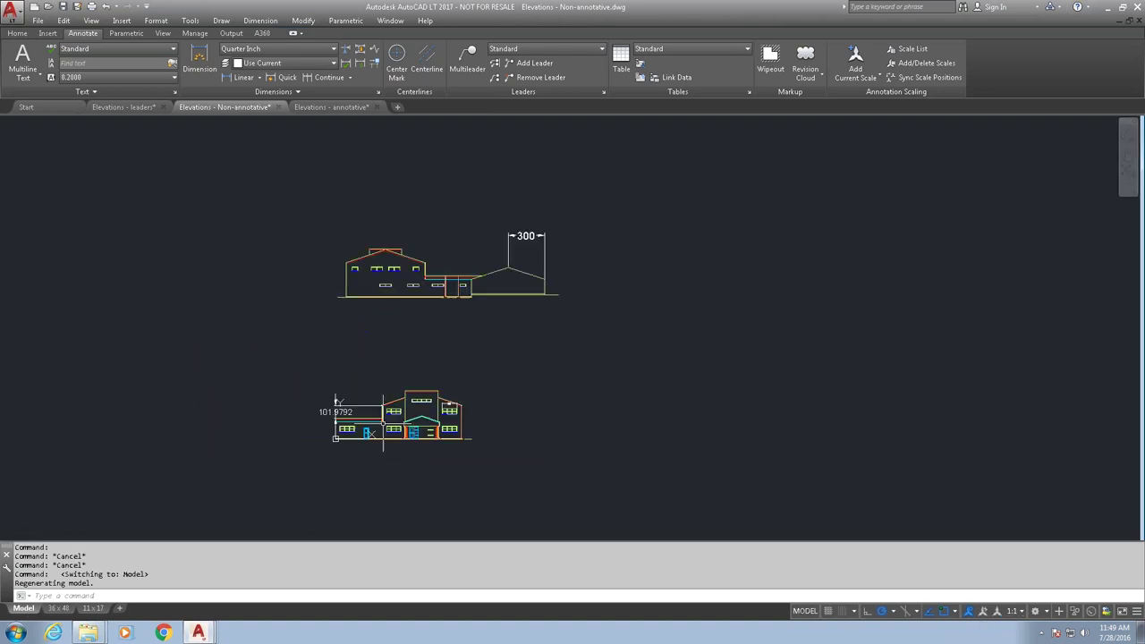
scroll(356, 407, up, 4)
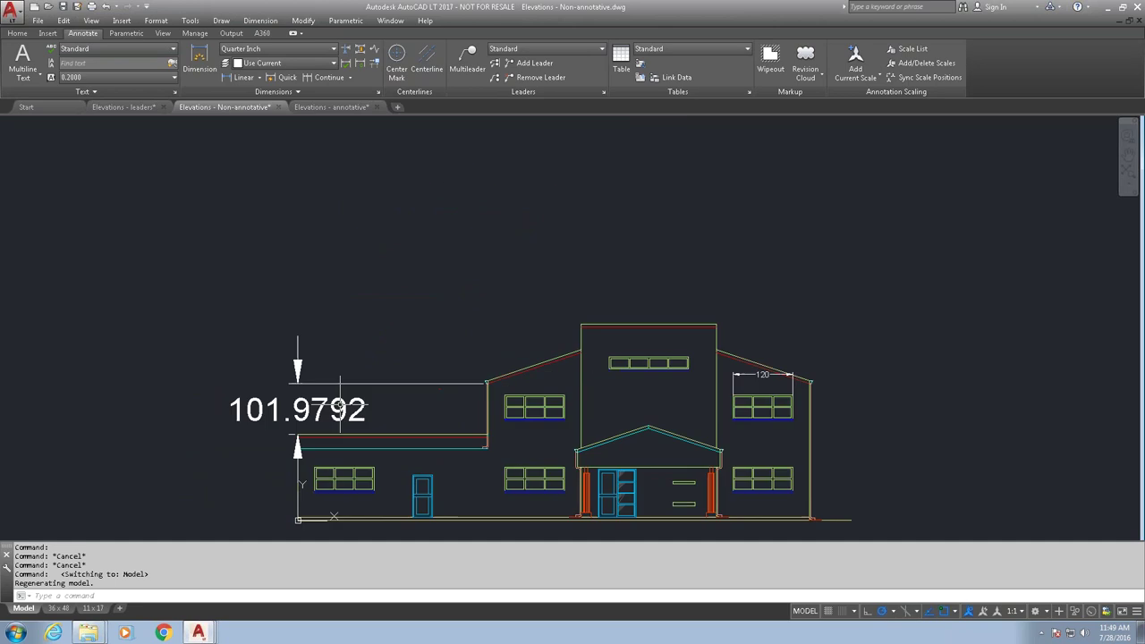
scroll(402, 405, down, 4)
middle_drag(425, 352, 392, 368)
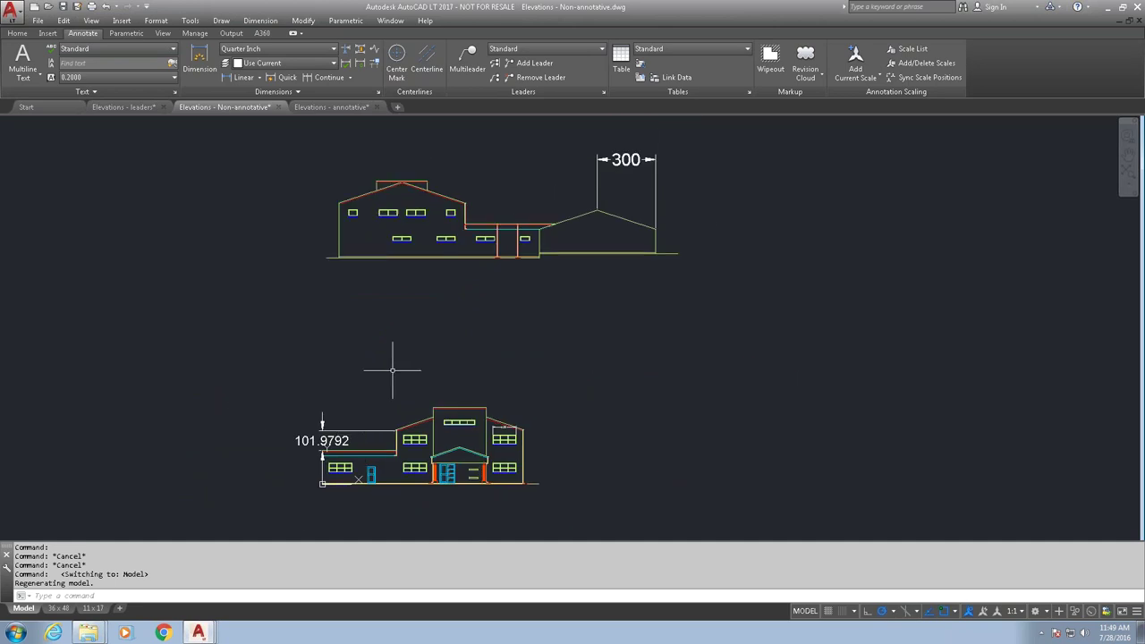
Step: Go through the 36 x 48 layout to the 11 x 17 sheet with dimensions 120, 300 and 101.9792
click(59, 609)
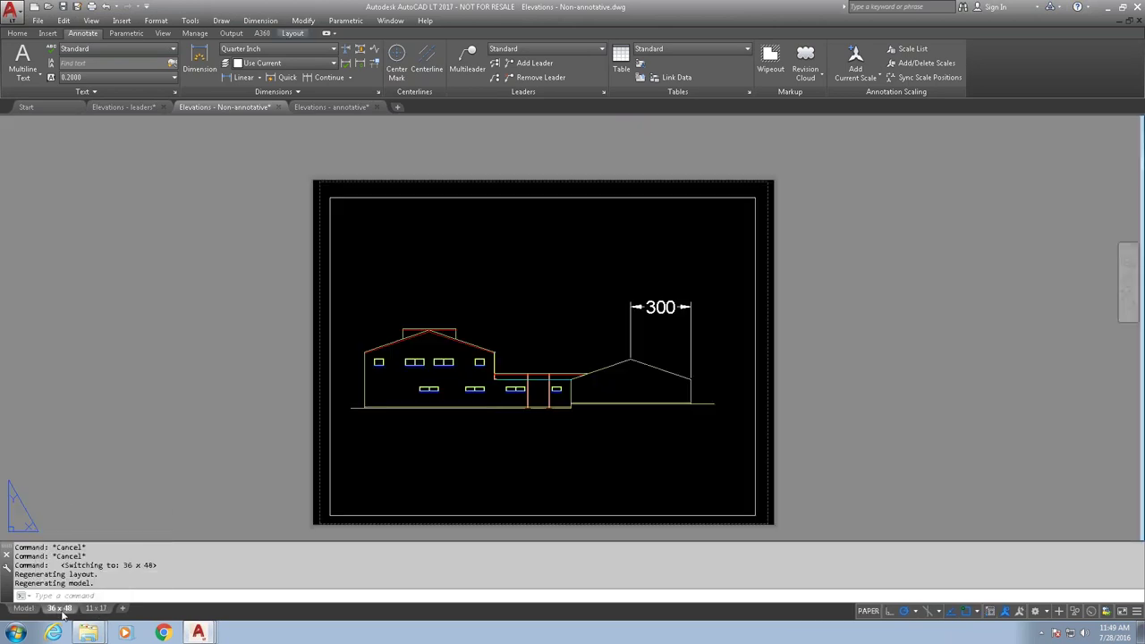
mouse_move(59, 614)
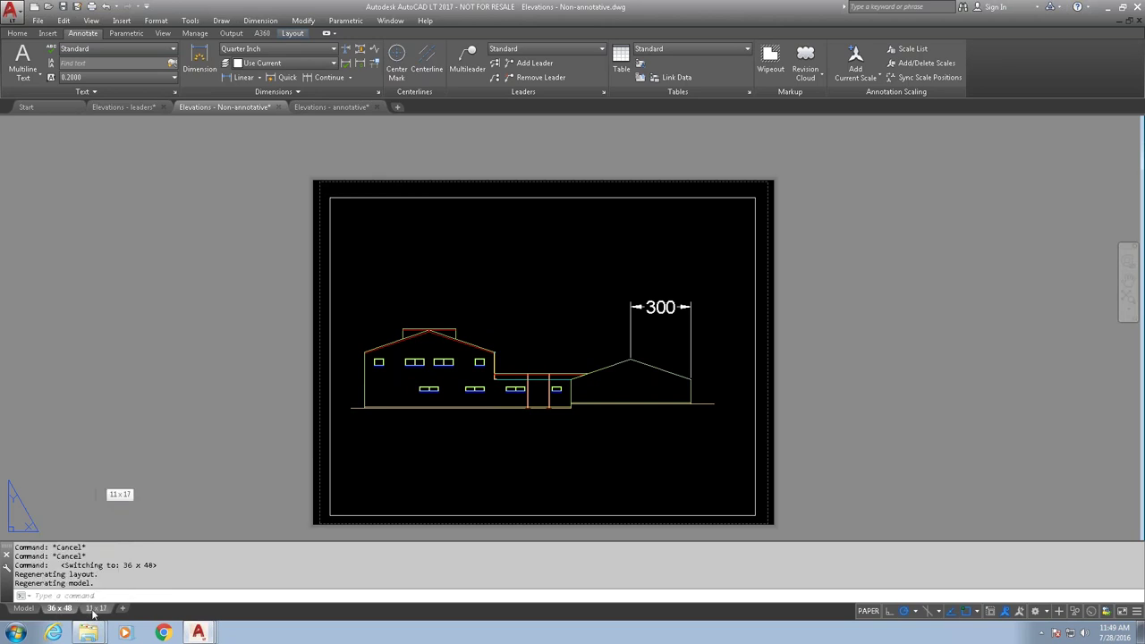
click(93, 609)
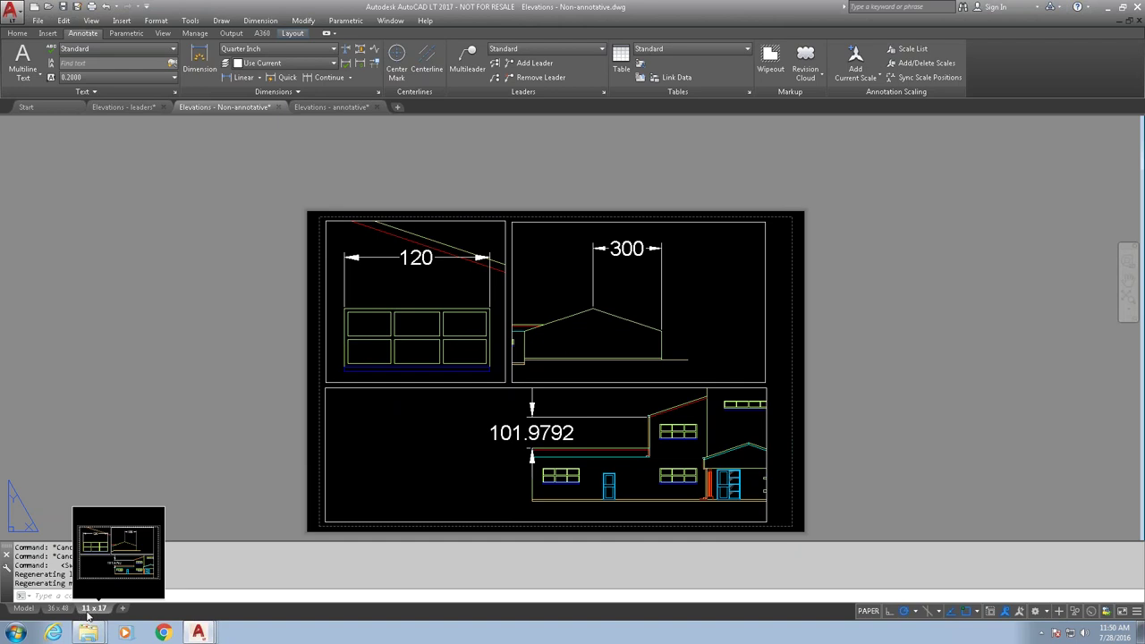
mouse_move(62, 611)
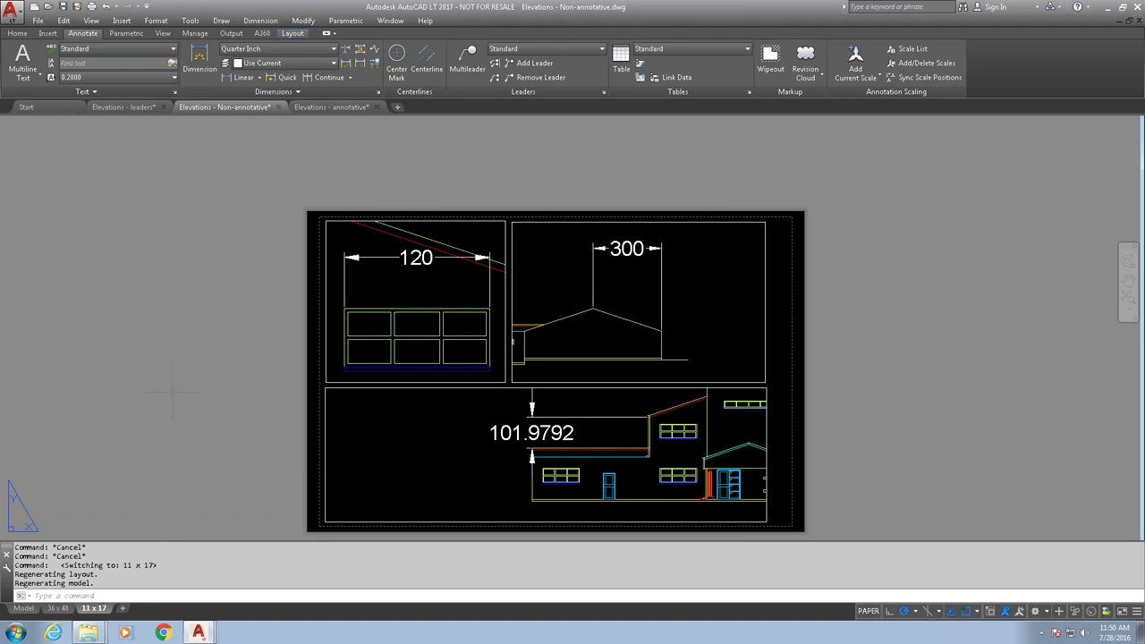
text(DIMSTy)
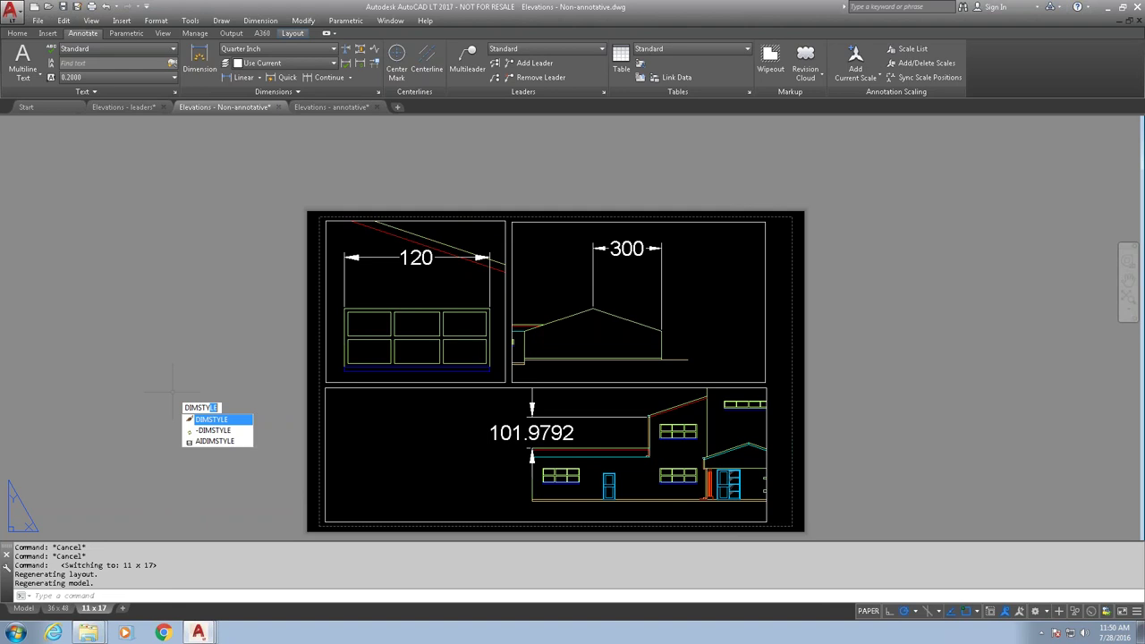
key(Return)
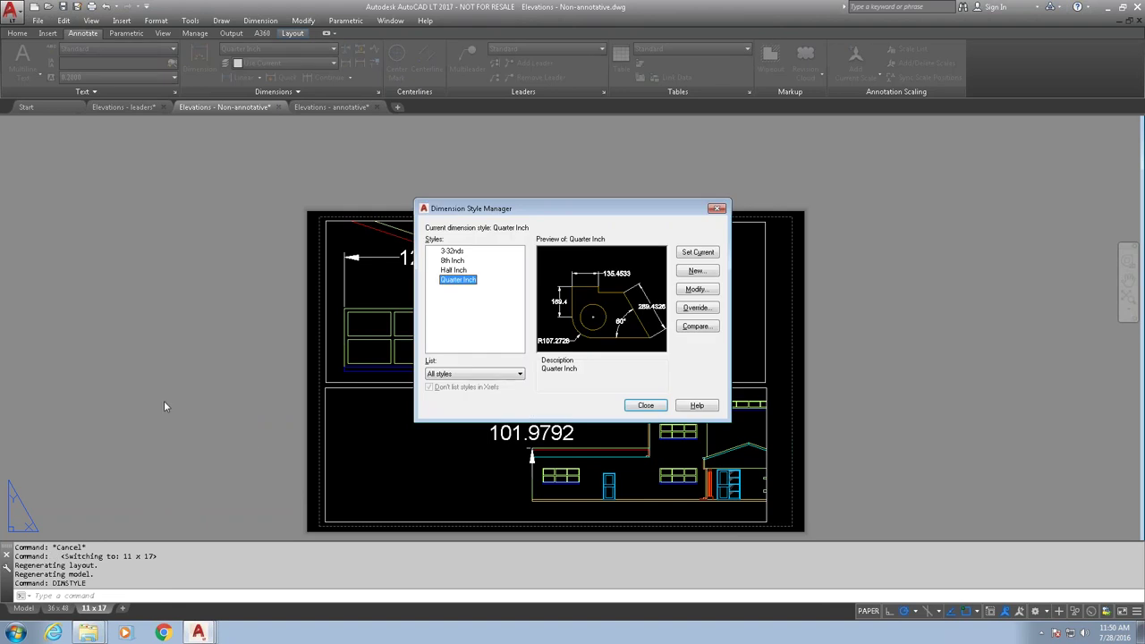
click(452, 250)
click(452, 260)
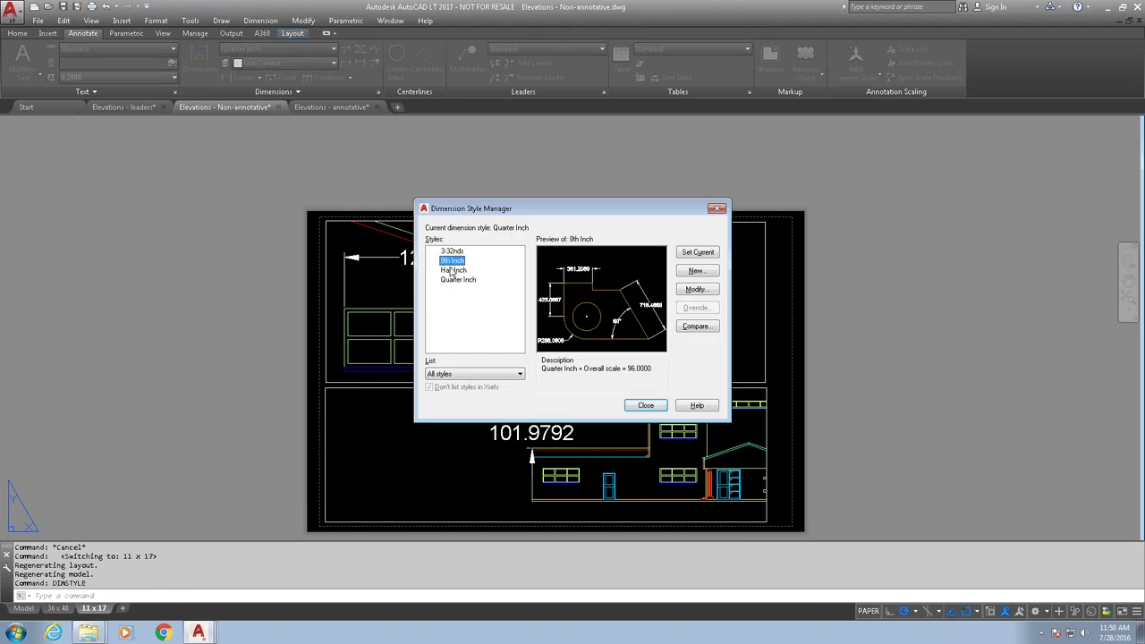
click(452, 270)
click(451, 280)
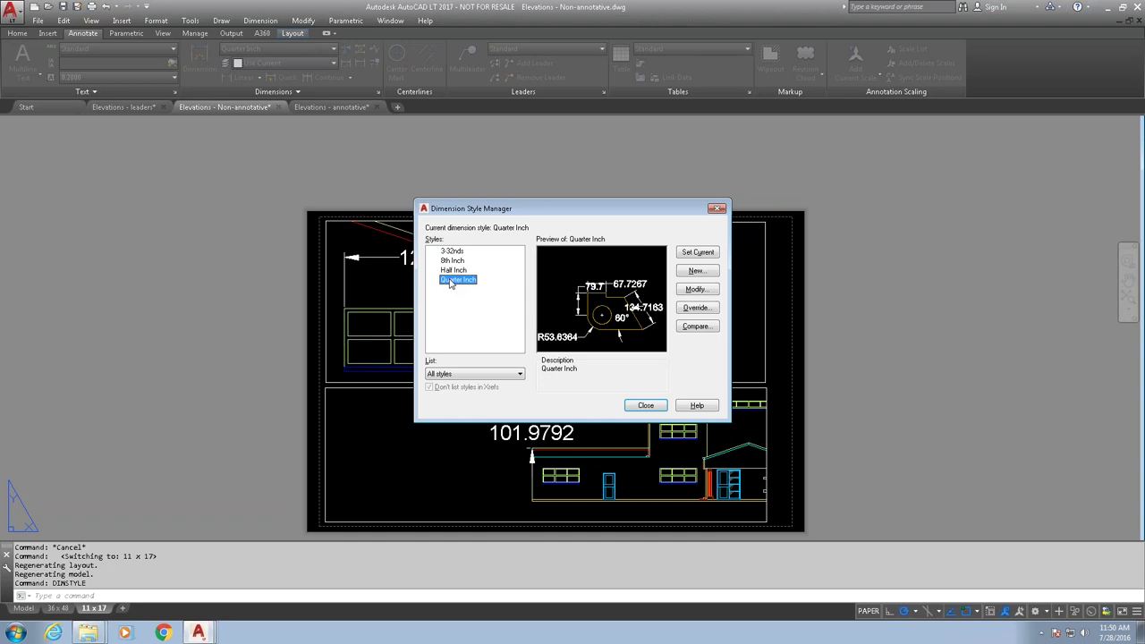
click(453, 270)
click(452, 260)
drag(484, 208, 230, 190)
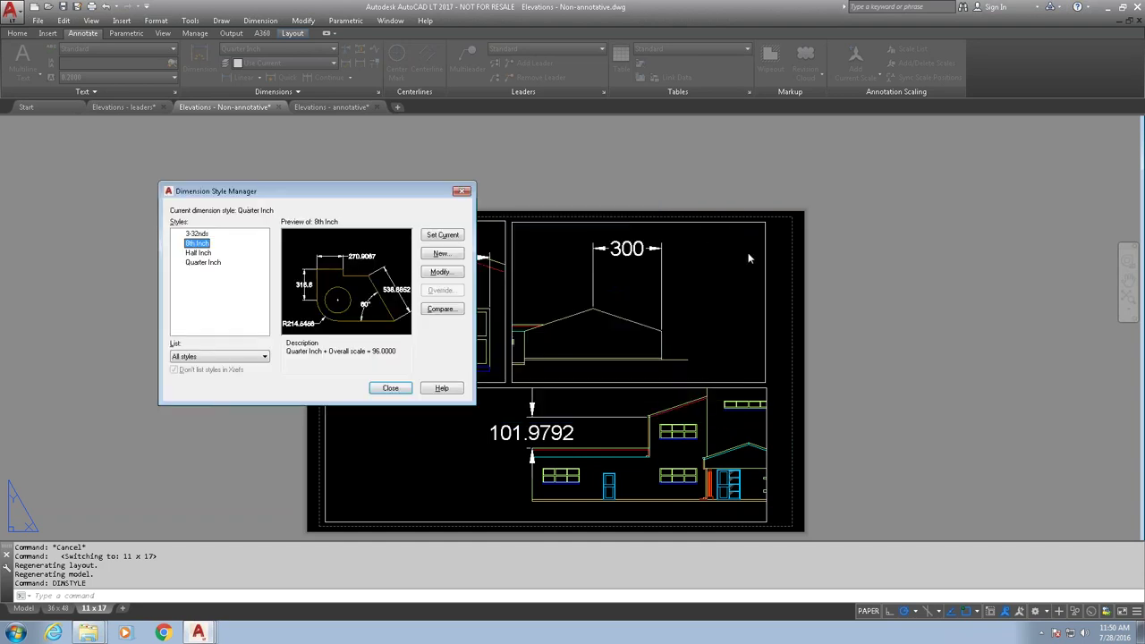
click(390, 387)
Step: Show Properties and check the annotation scale of each of the three 11 x 17 viewports
key(ctrl+1)
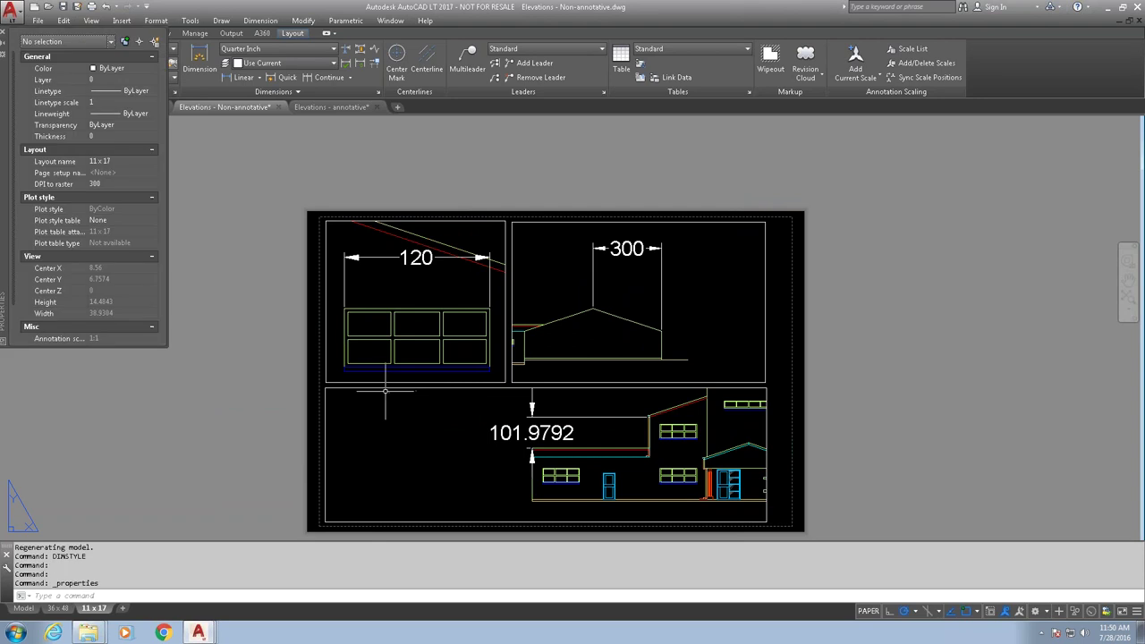
click(326, 279)
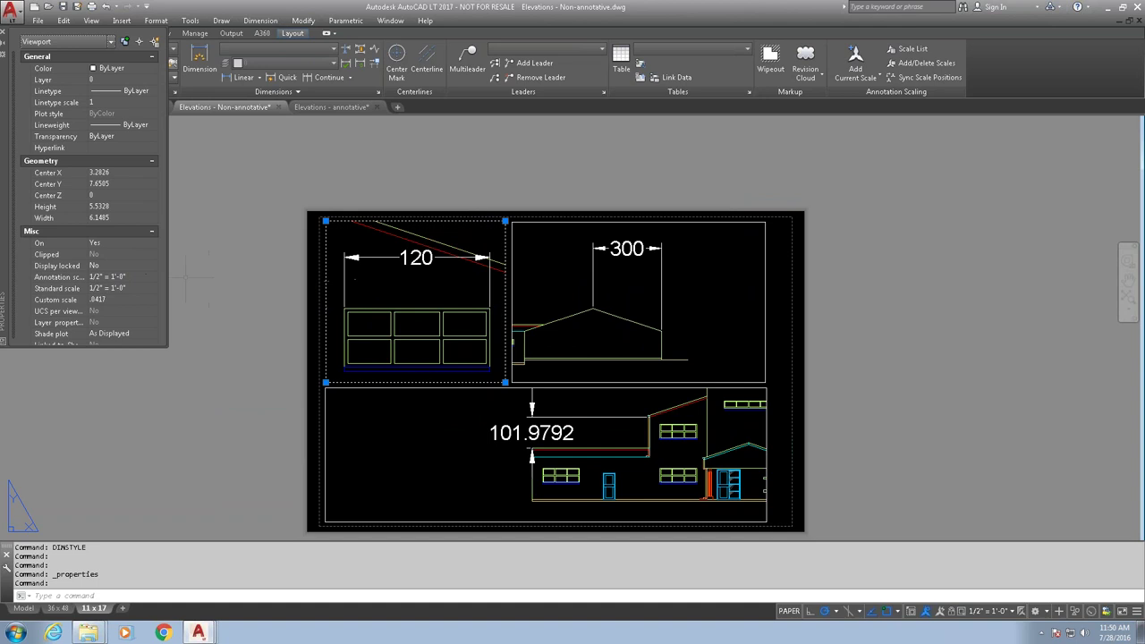
key(Escape)
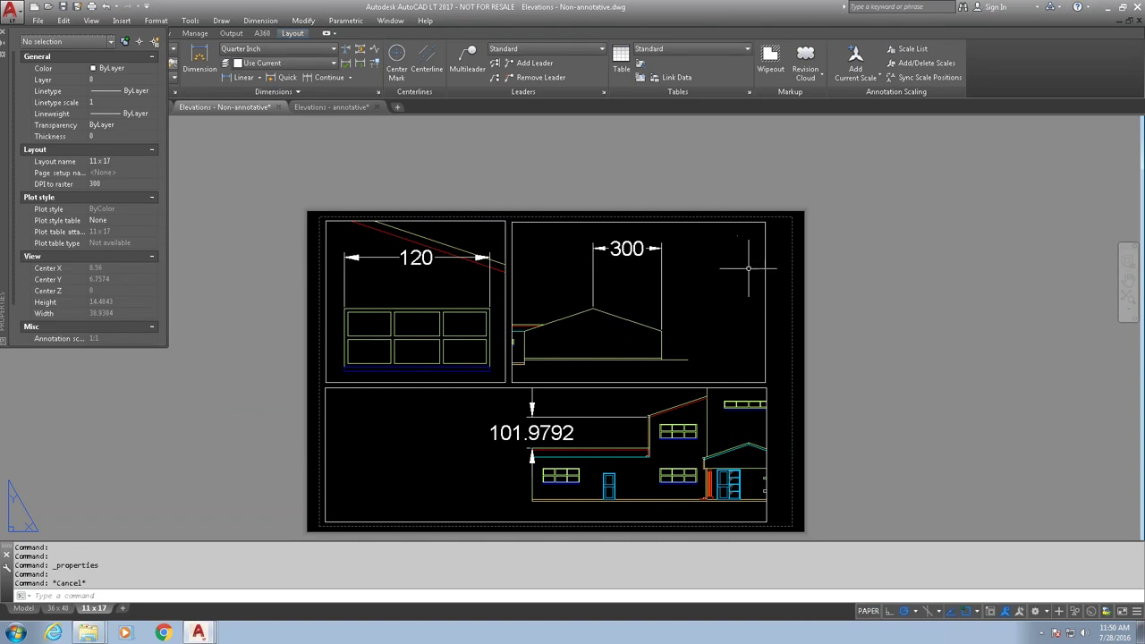
right_click(765, 281)
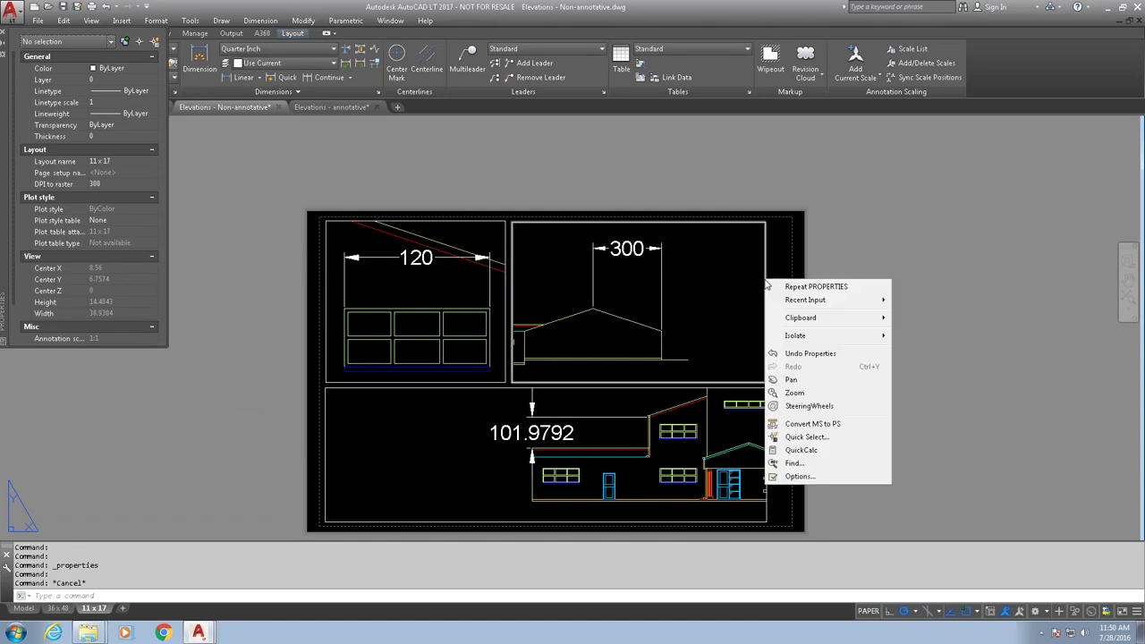
click(765, 281)
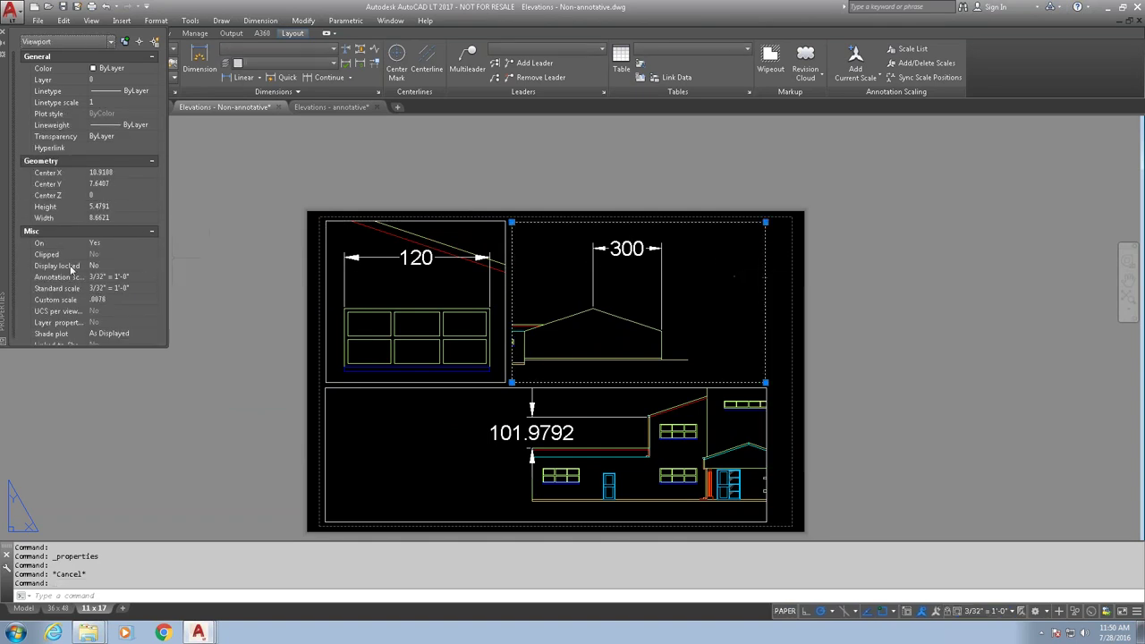
key(Escape)
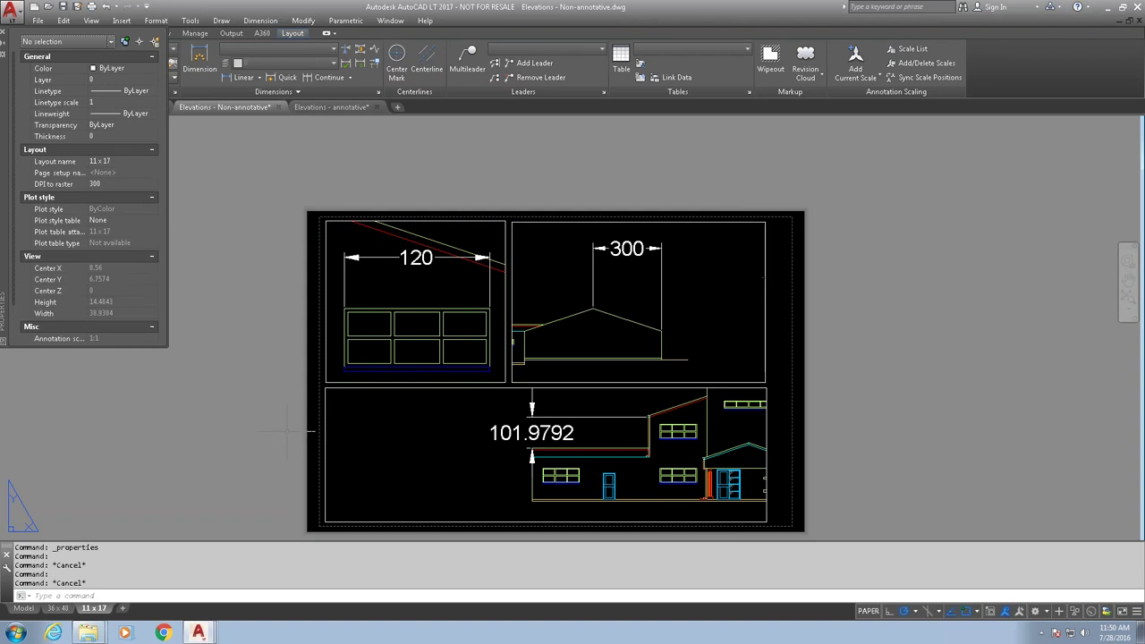
click(325, 436)
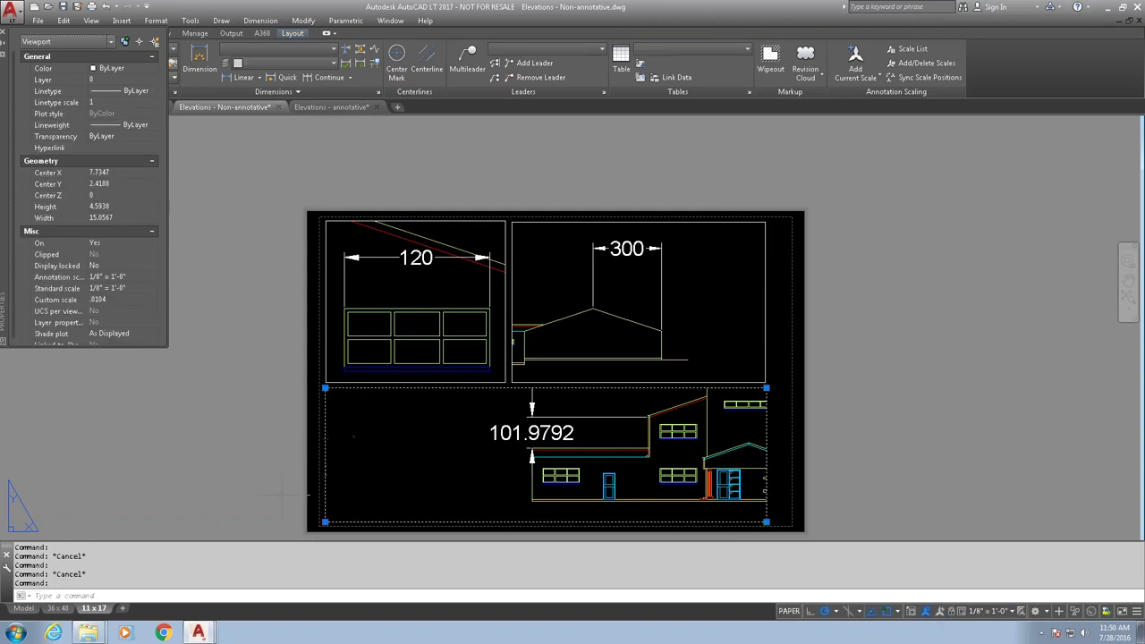
Step: Check the 36 x 48 sheet's viewport scale of 1/4" = 1'-0"
click(59, 609)
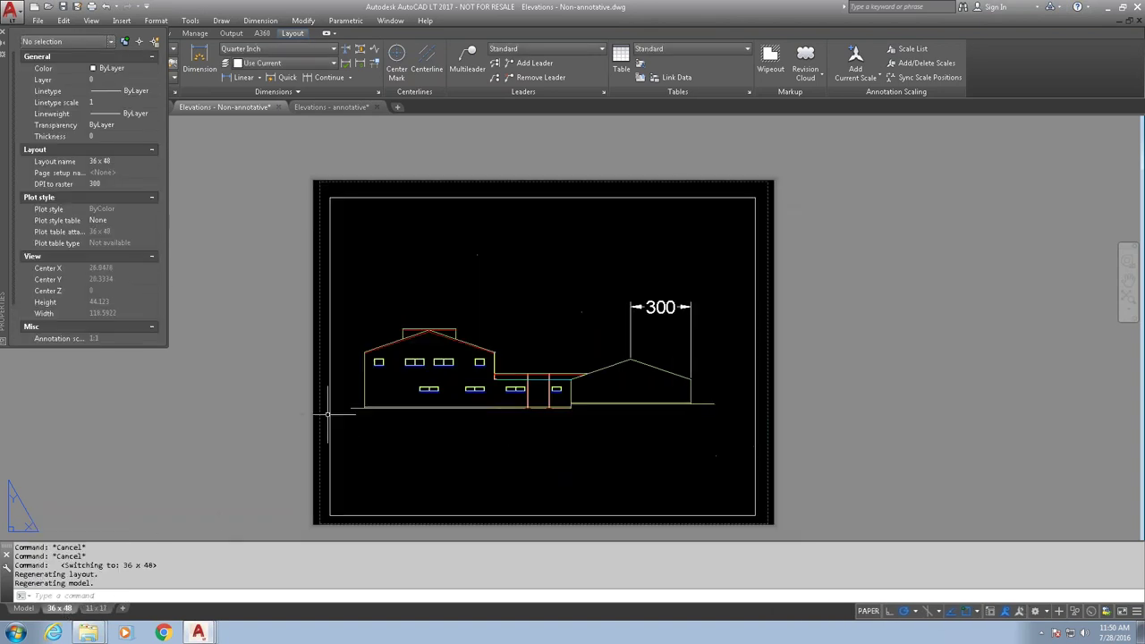
click(332, 349)
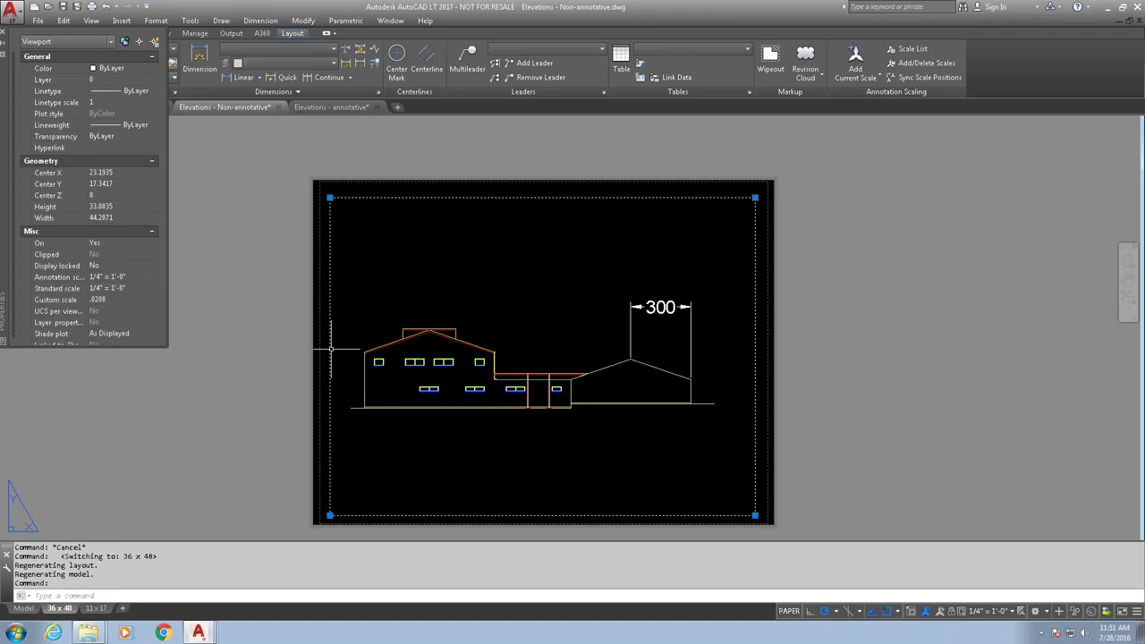
key(Escape)
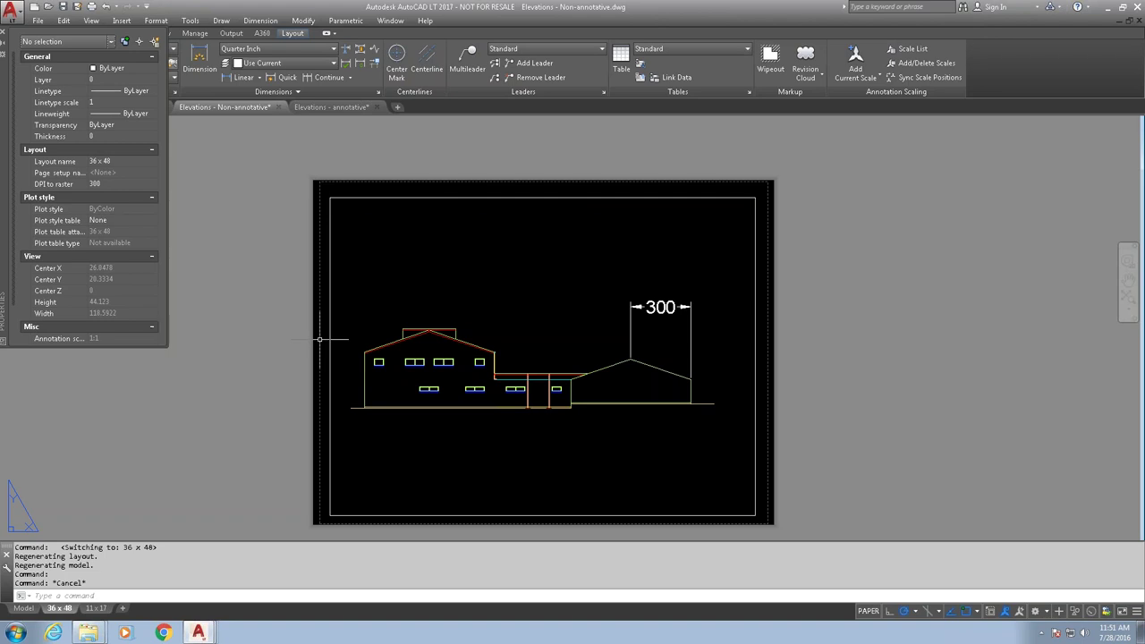
Step: In DIMSTYLE, preview the styles and inspect 8th Inch's Fit and Lines settings without changes
text(dimstyle)
key(Return)
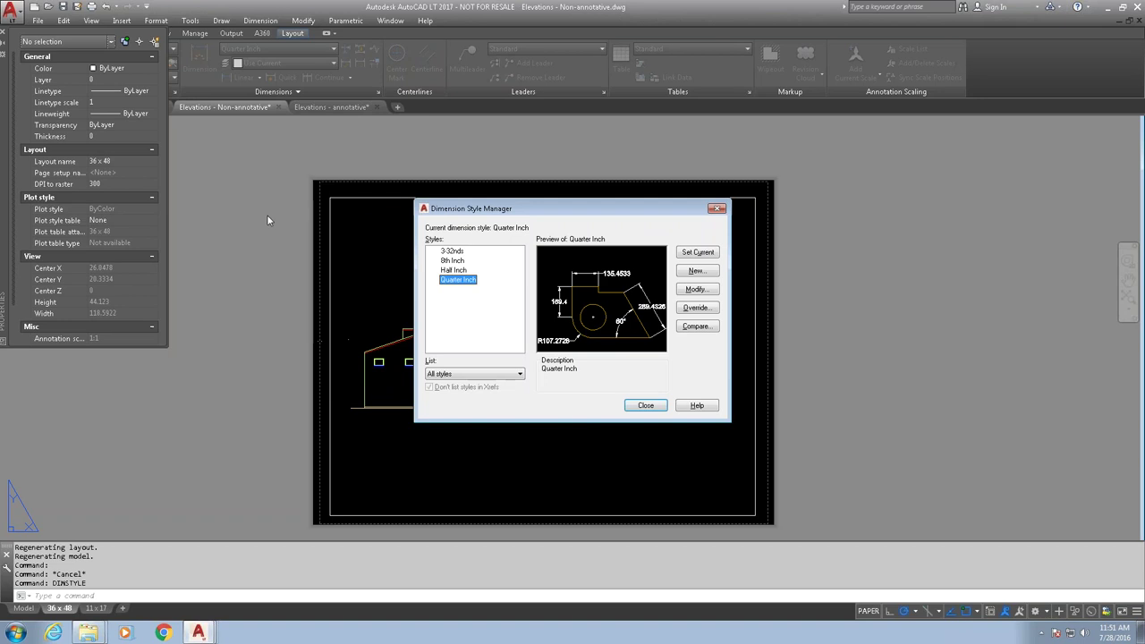
click(454, 260)
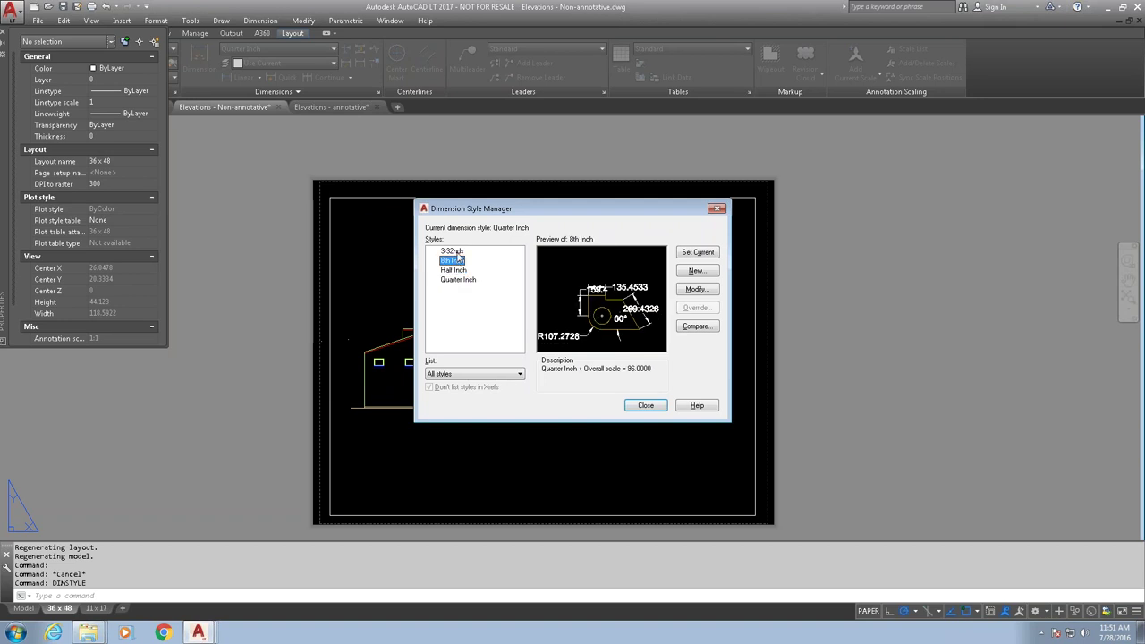
click(457, 254)
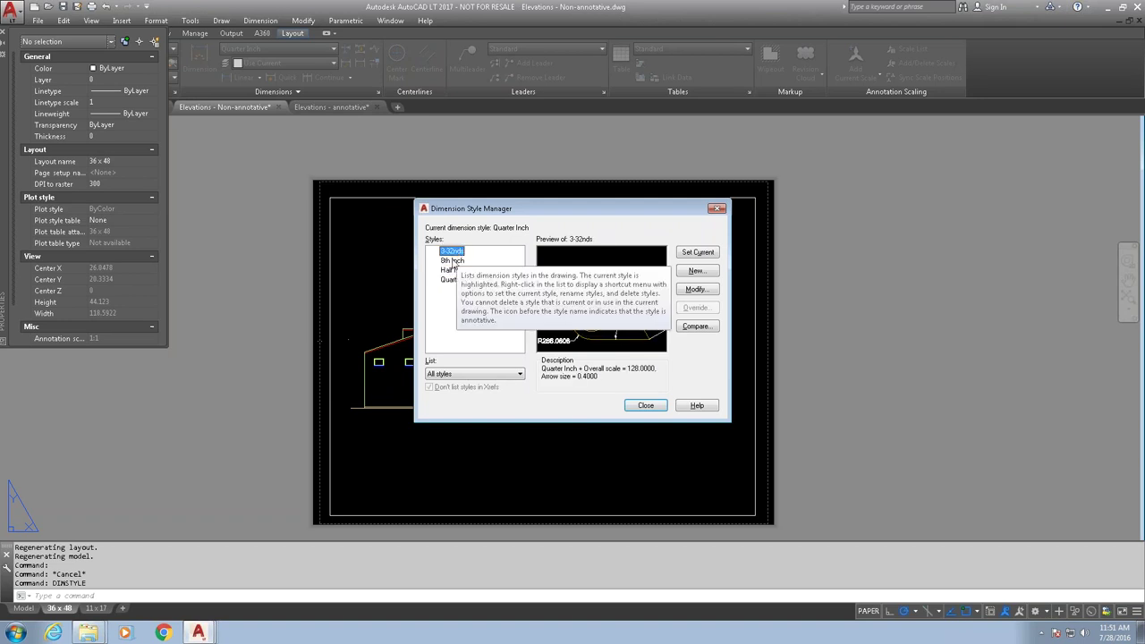
click(457, 262)
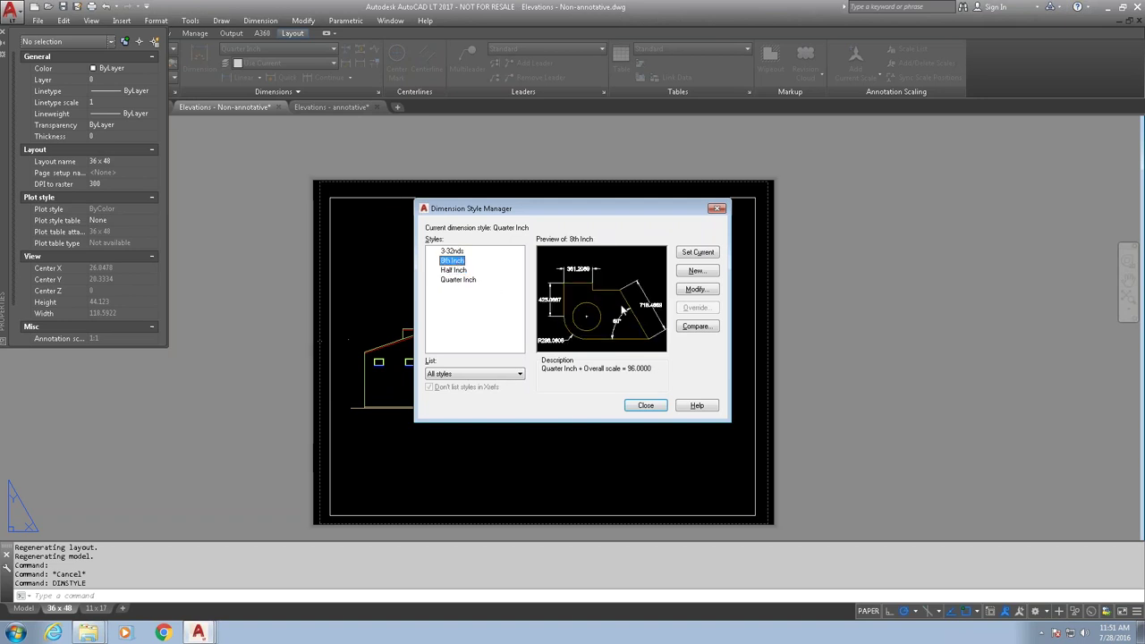
click(694, 290)
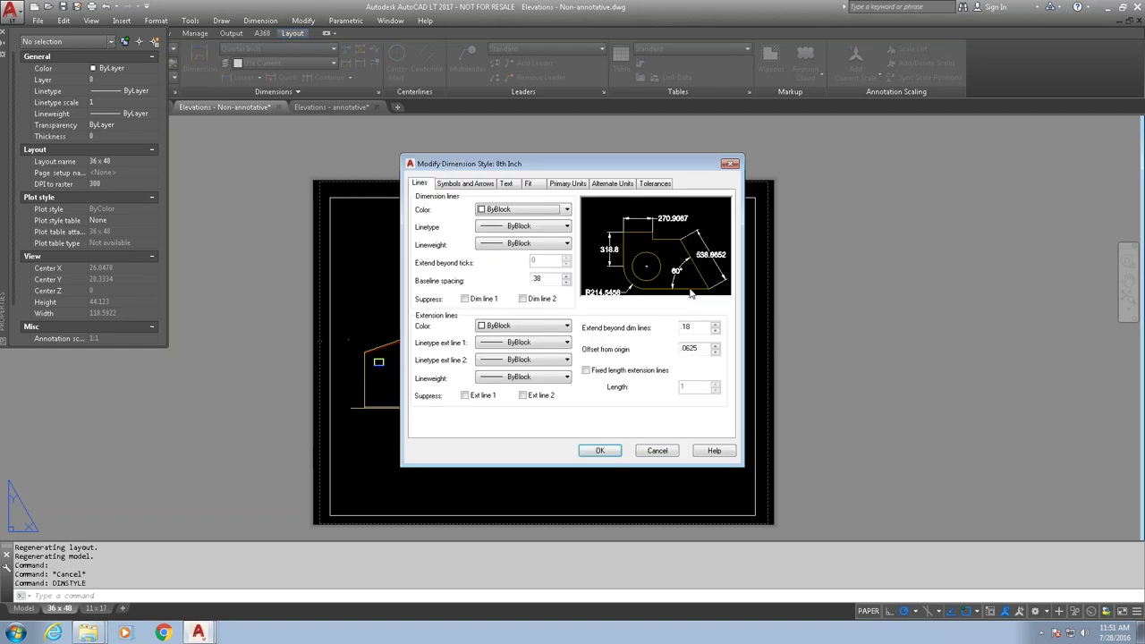
click(538, 184)
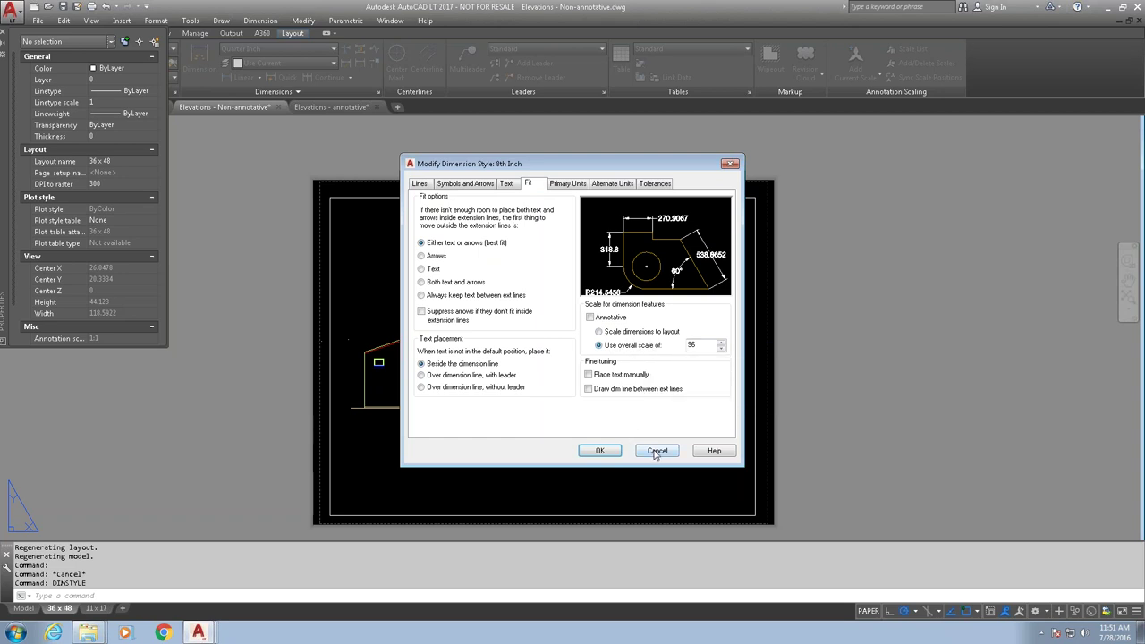
click(426, 186)
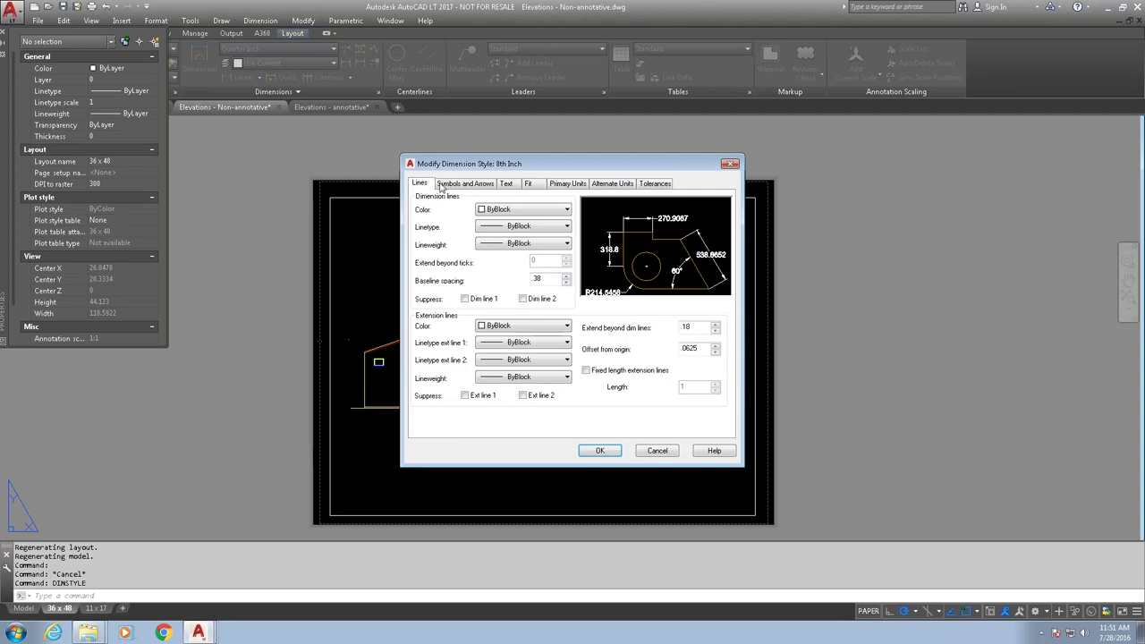
click(660, 451)
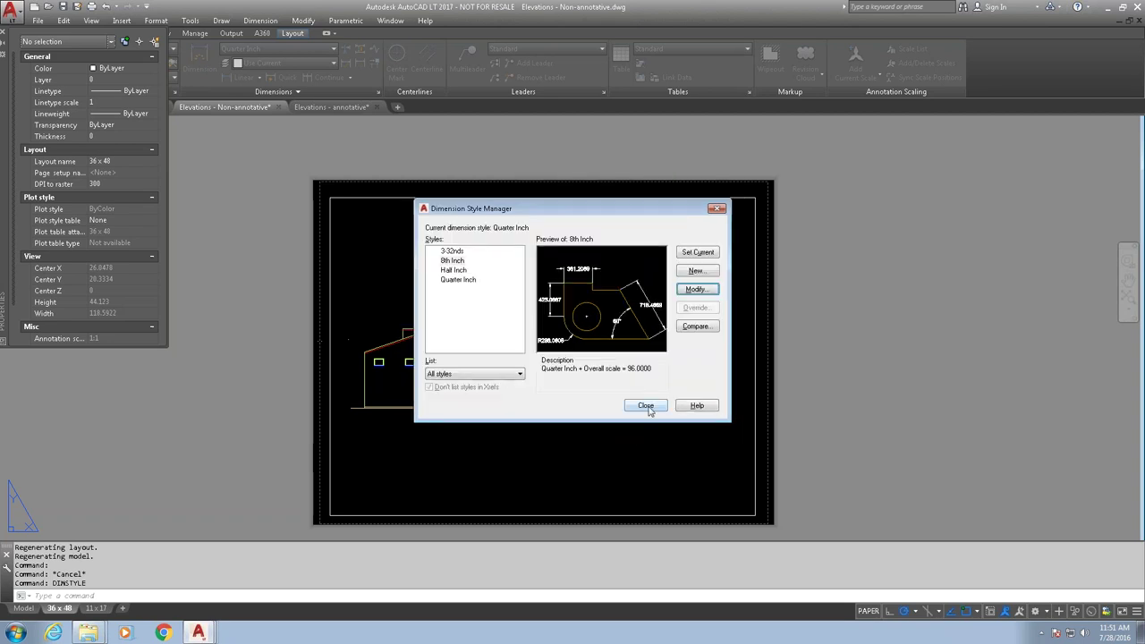
Step: Confirm Half Inch's Fit overall scale is 24, then close the Dimension Style Manager
click(458, 271)
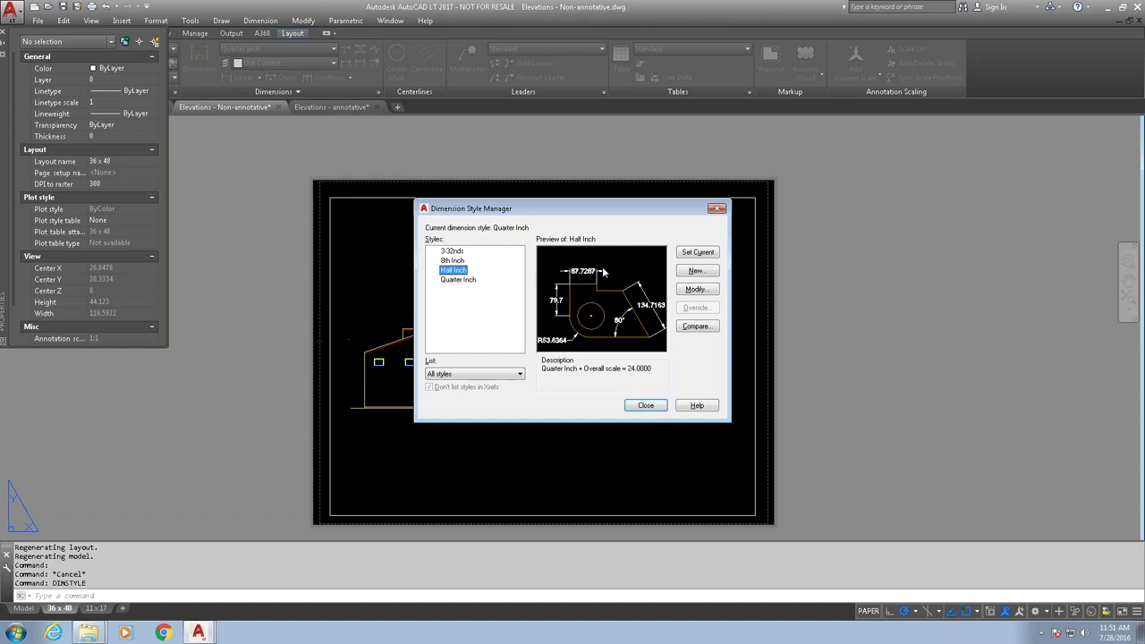
click(695, 290)
click(534, 184)
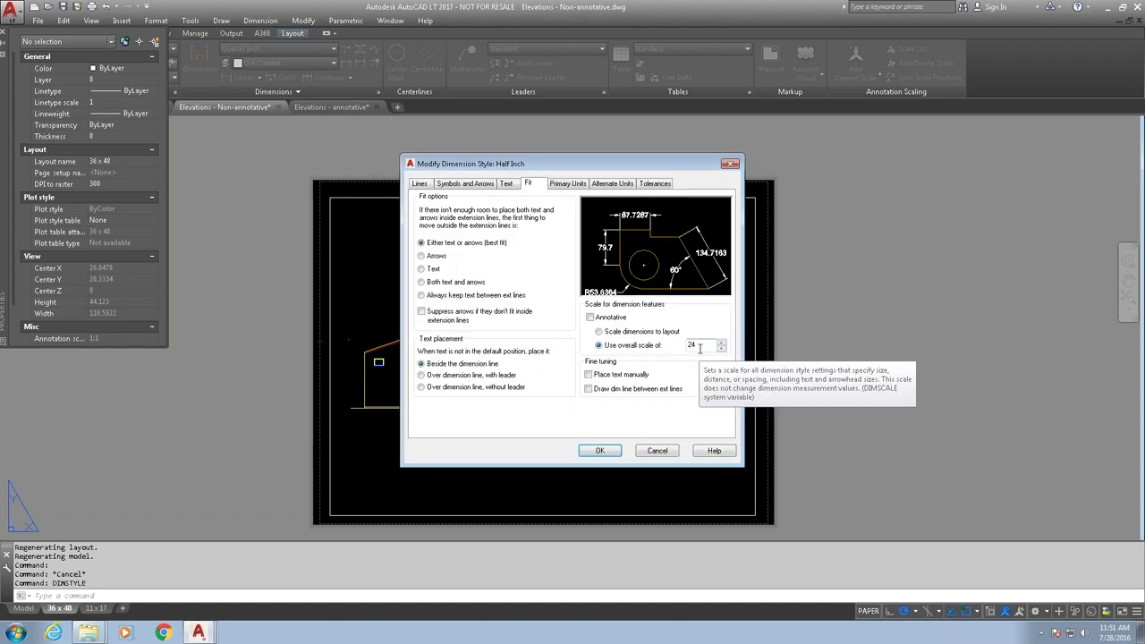
click(658, 451)
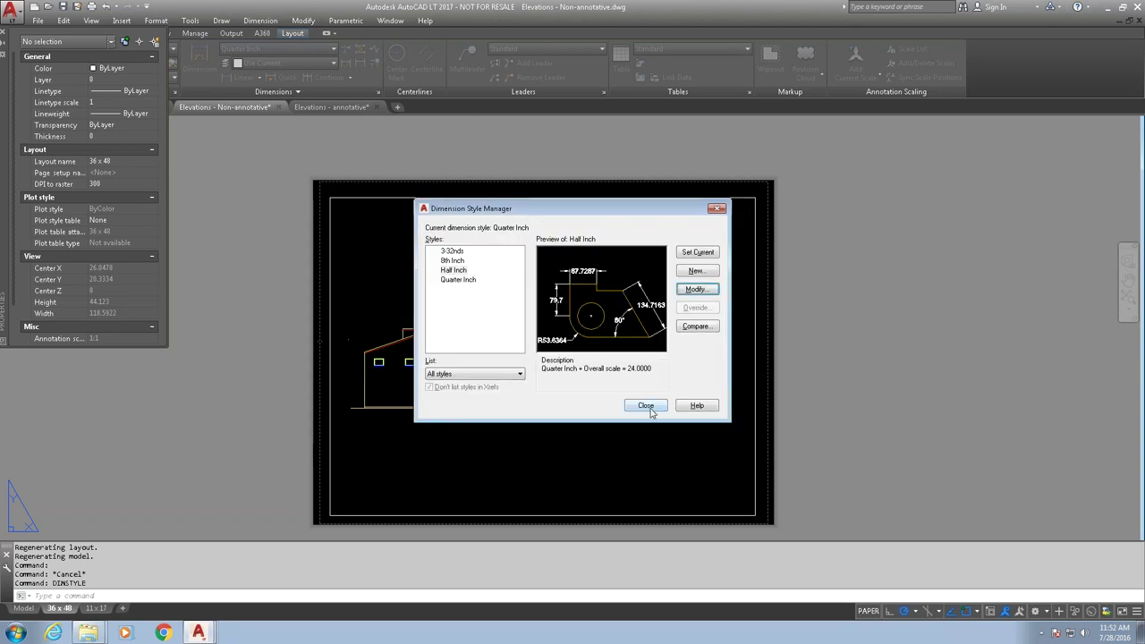
click(646, 406)
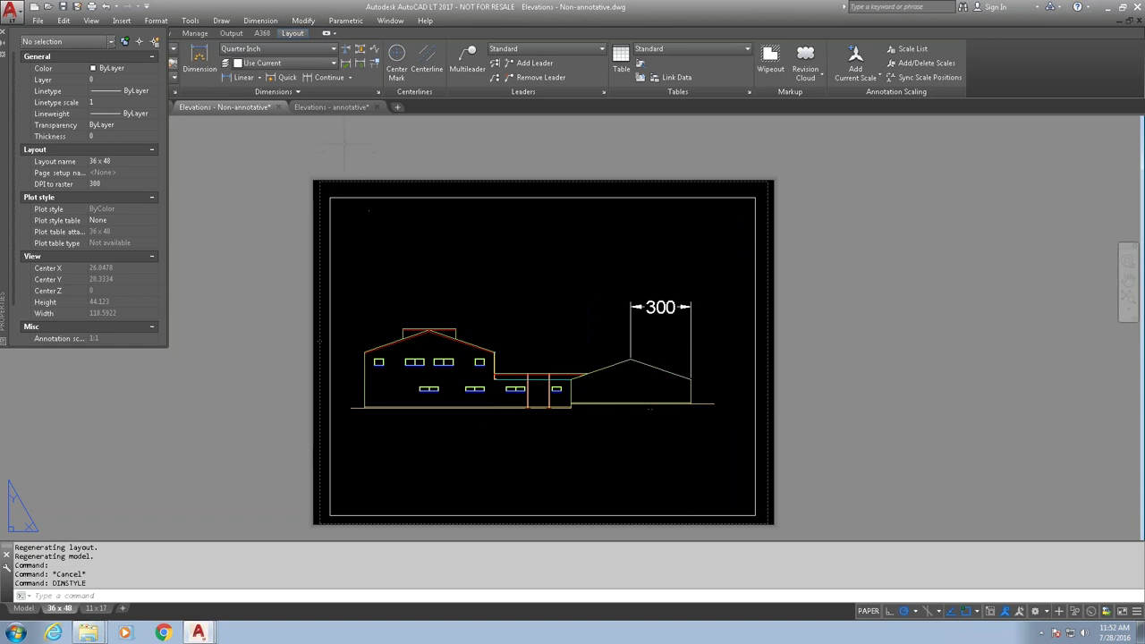
mouse_move(331, 108)
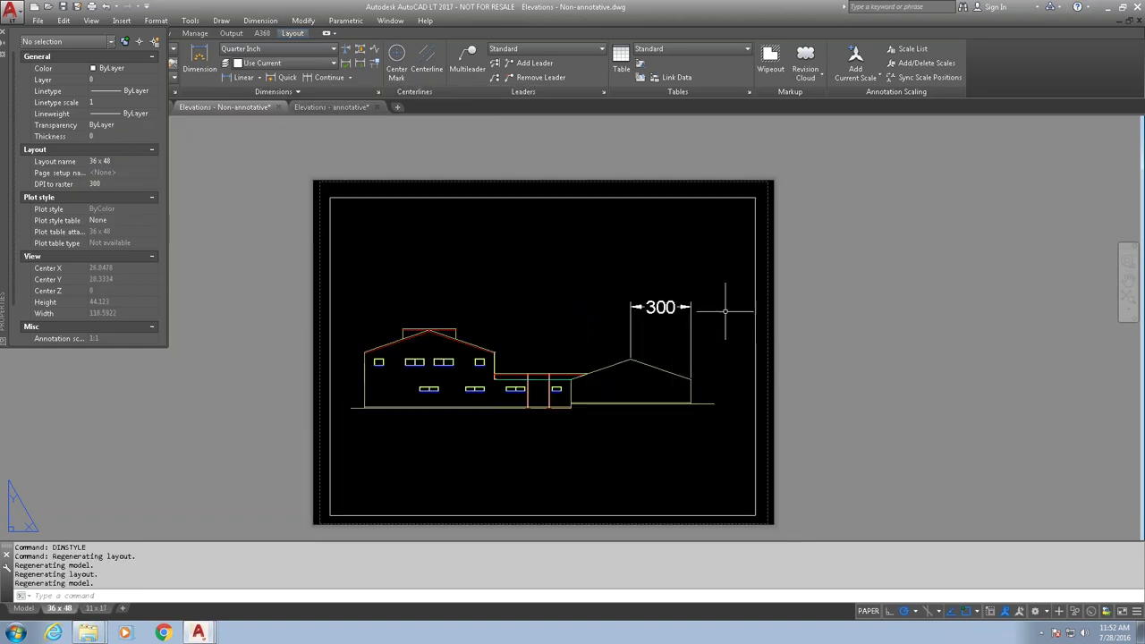
click(95, 609)
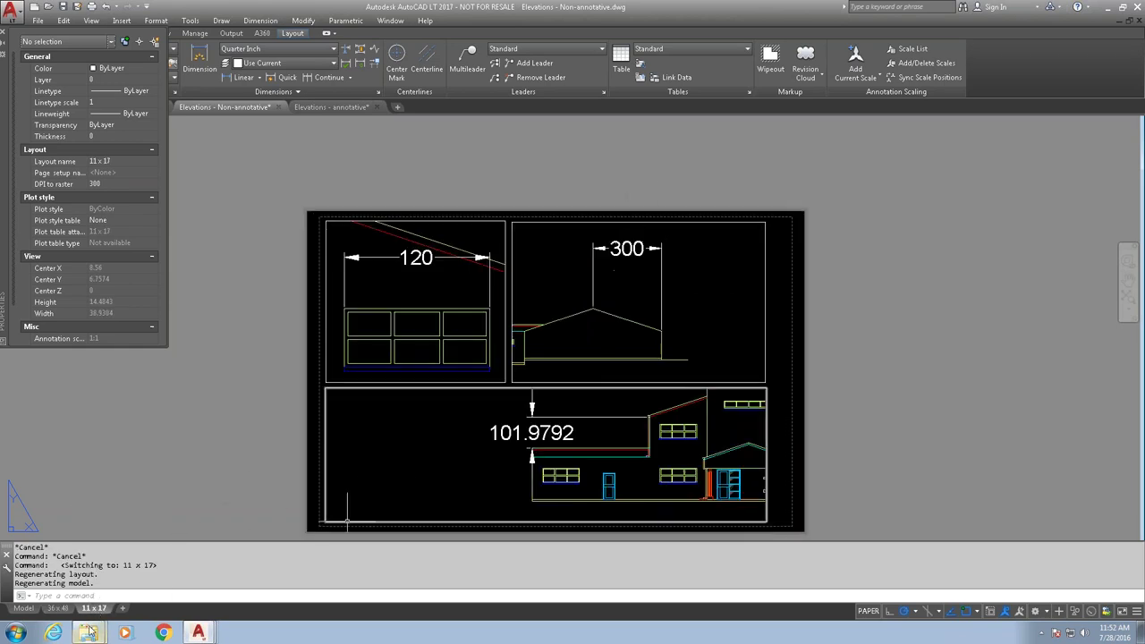
click(59, 609)
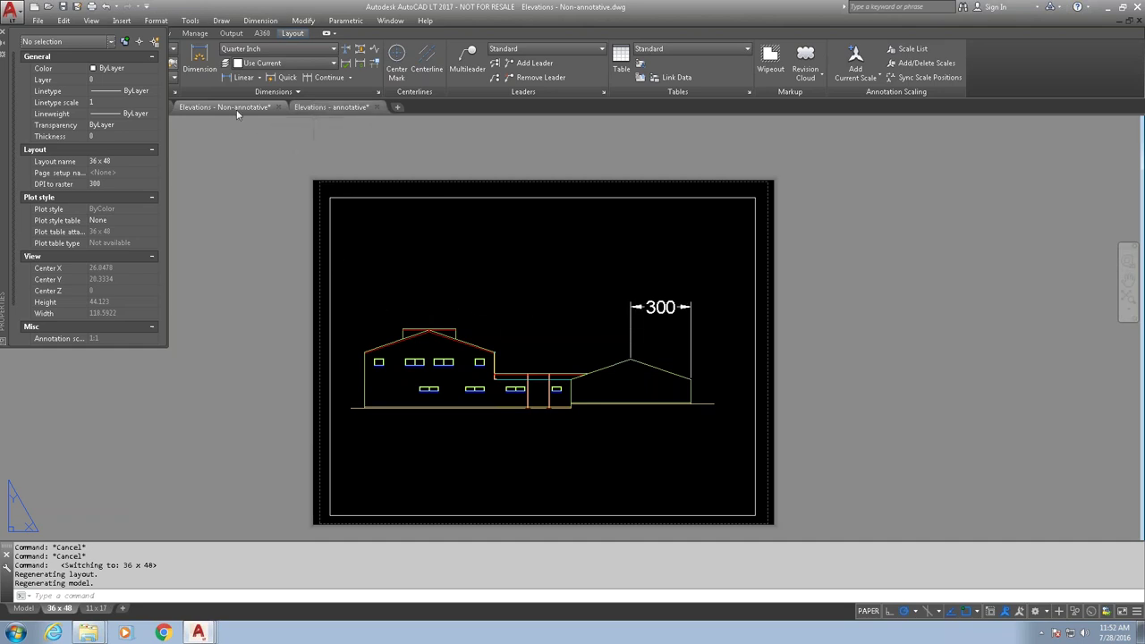
click(315, 109)
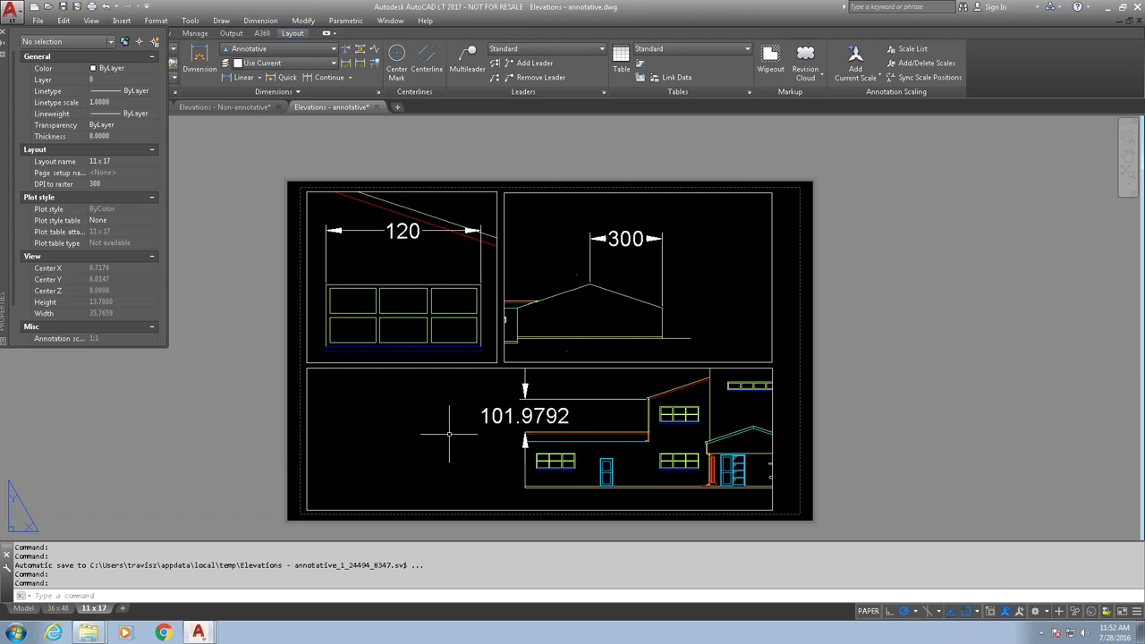
Step: Show the annotative drawing's 36 x 48 layout, then enter DIMSTYLE
click(57, 609)
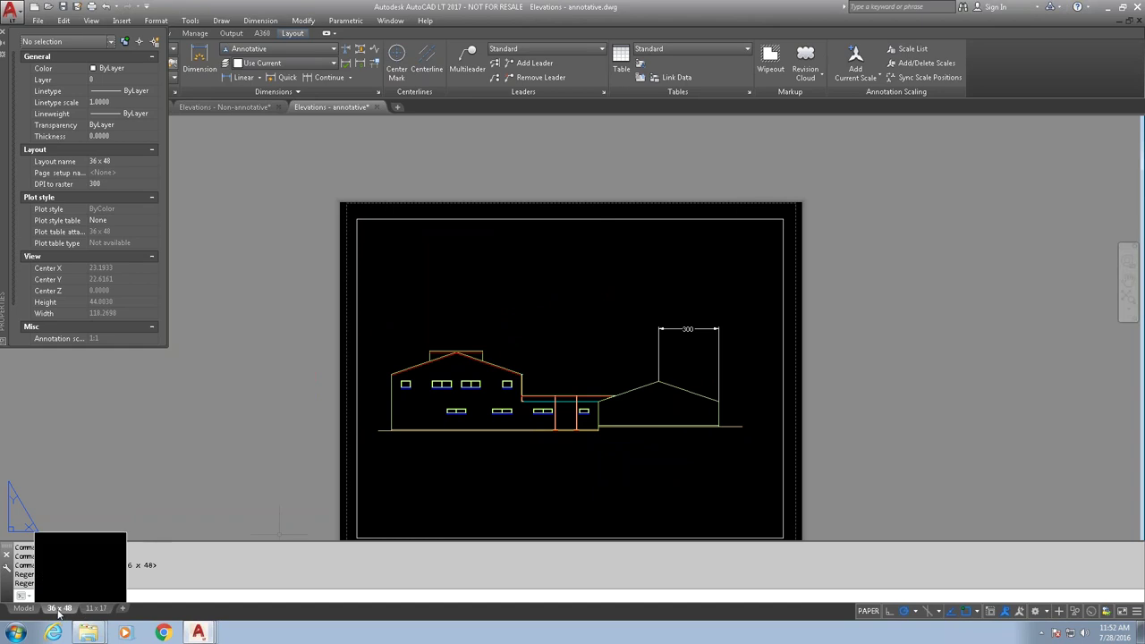
scroll(612, 390, up, 4)
scroll(761, 337, down, 3)
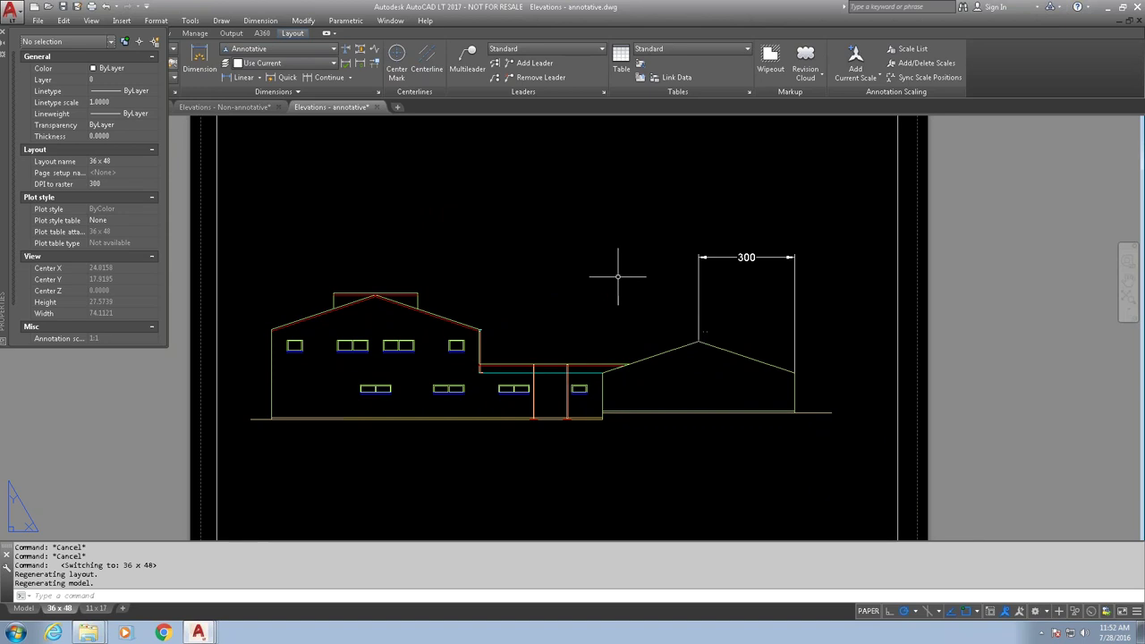
text(dimstyle)
key(Return)
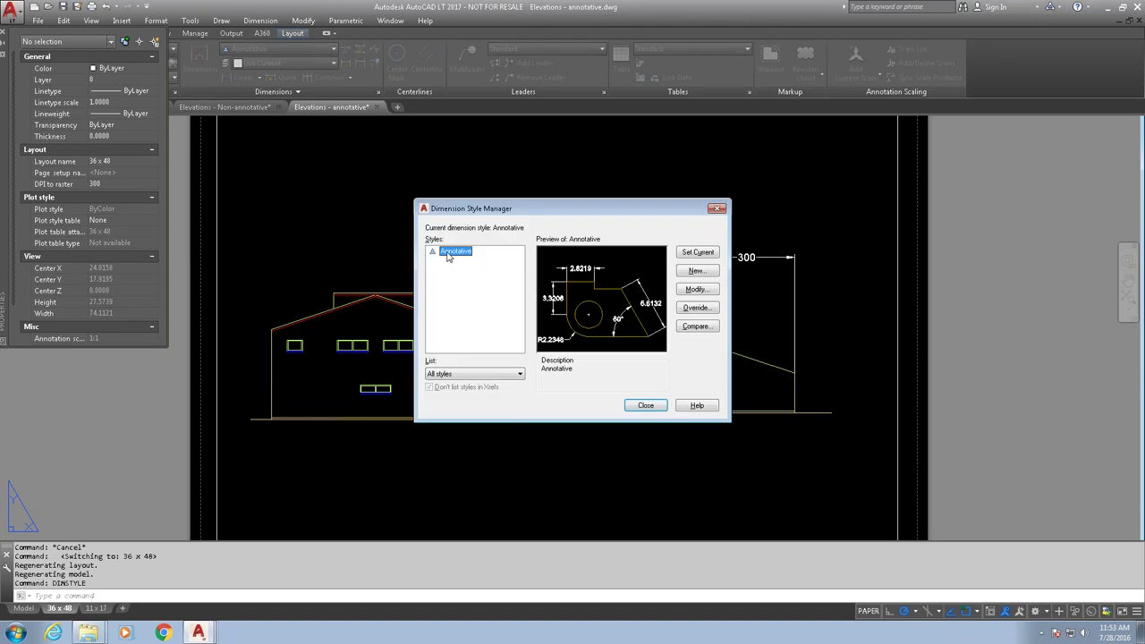
click(696, 289)
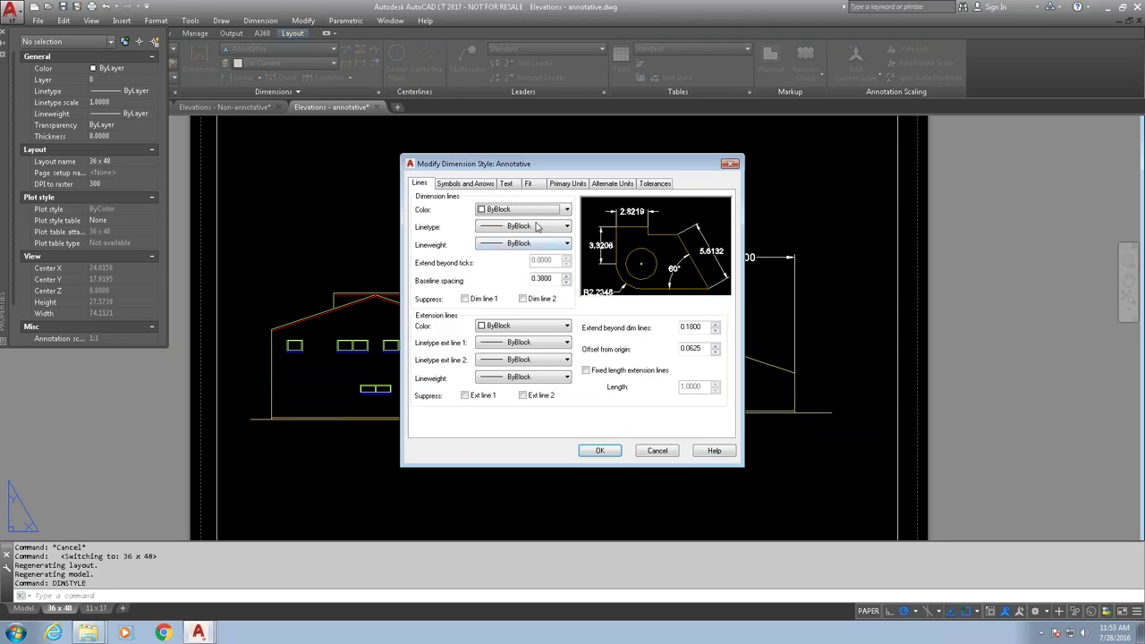
click(507, 184)
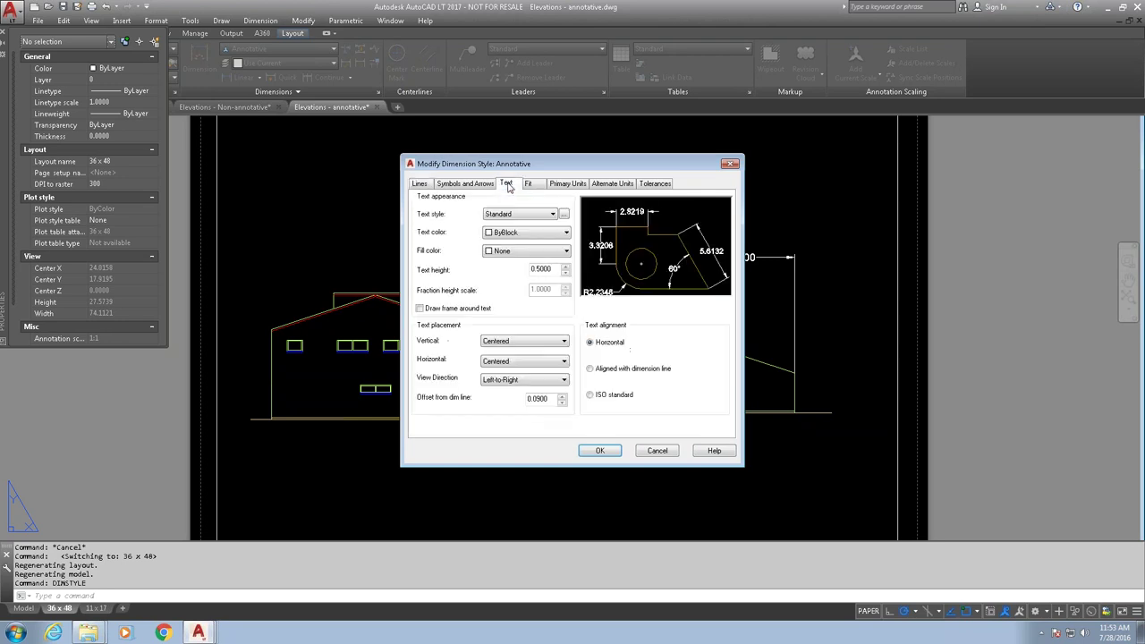
double_click(552, 268)
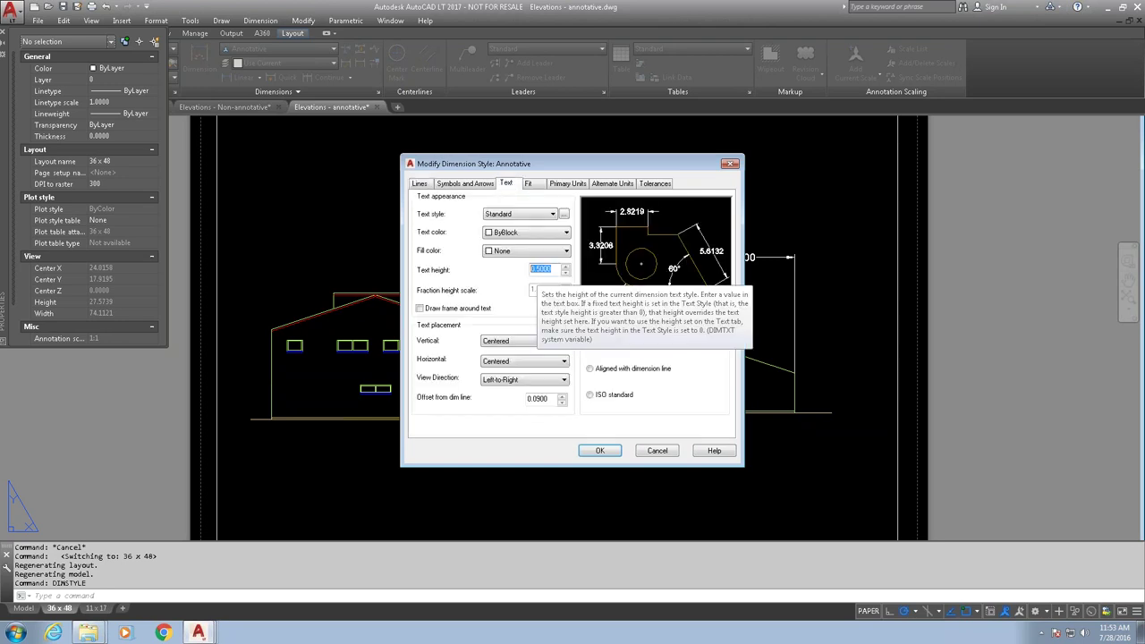
click(656, 452)
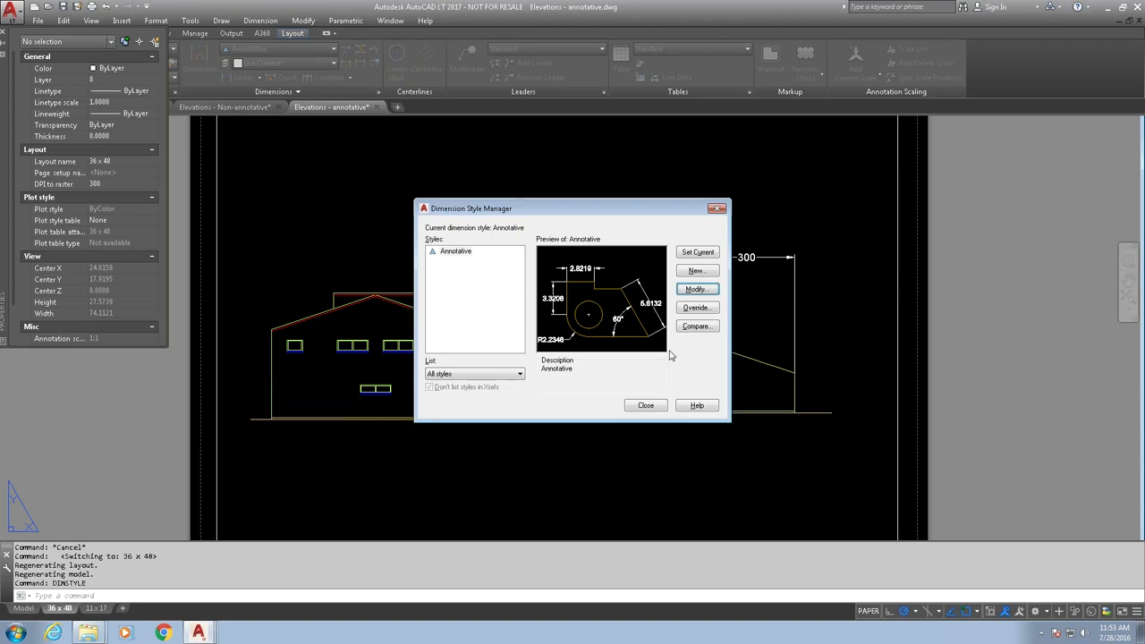
click(649, 403)
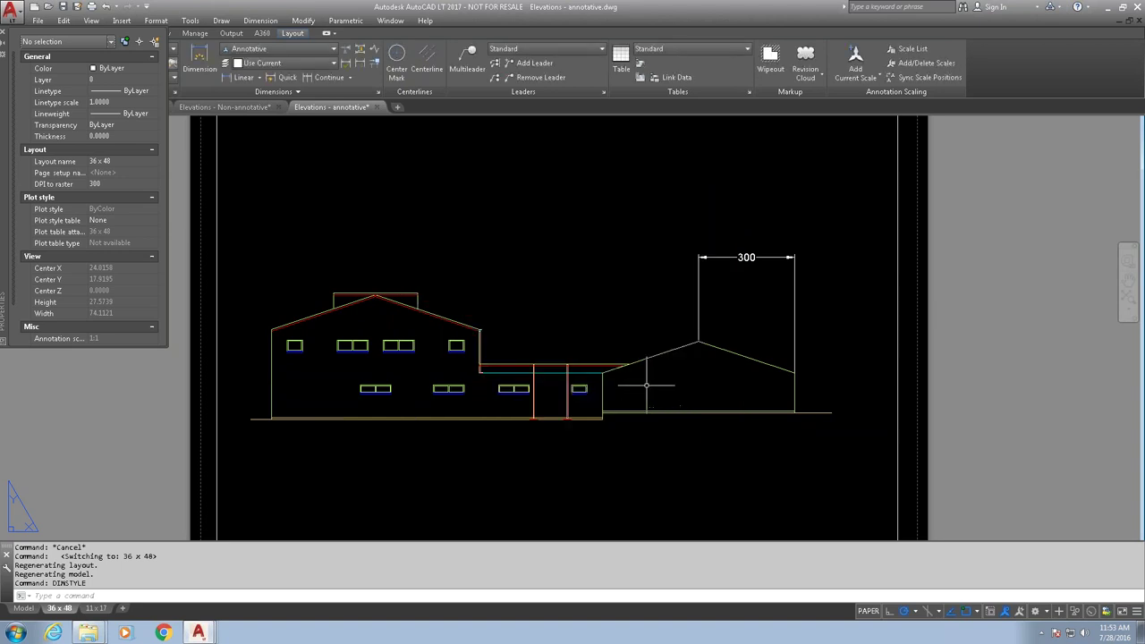
Step: Zoom out, then go from the 11 x 17 layout to model space showing both dimensioned elevations
scroll(504, 367, down, 2)
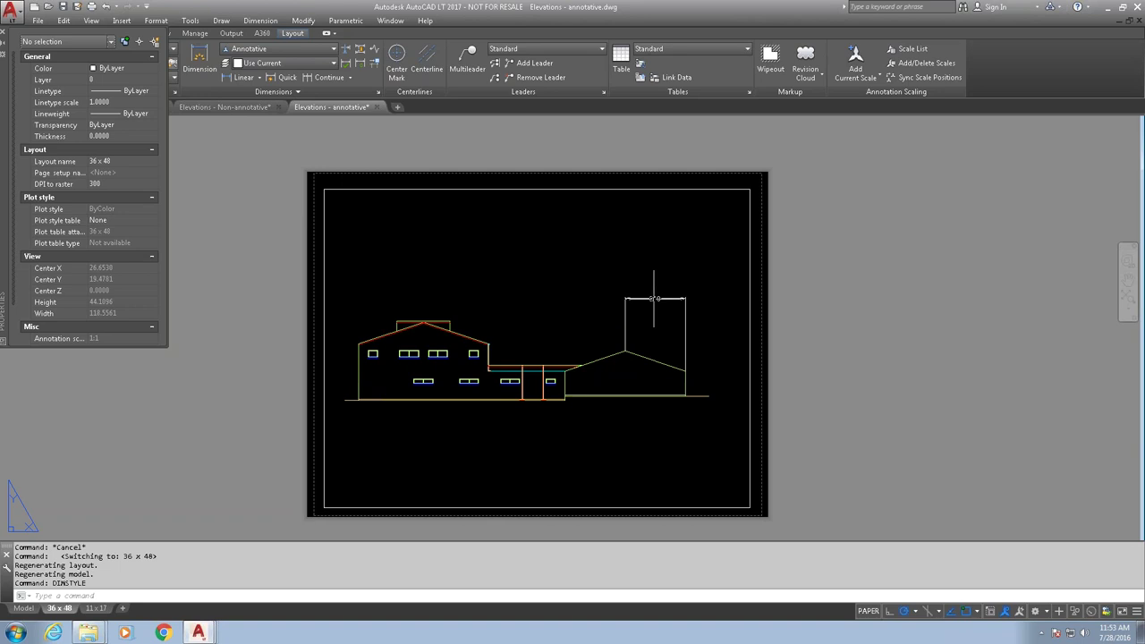
click(94, 609)
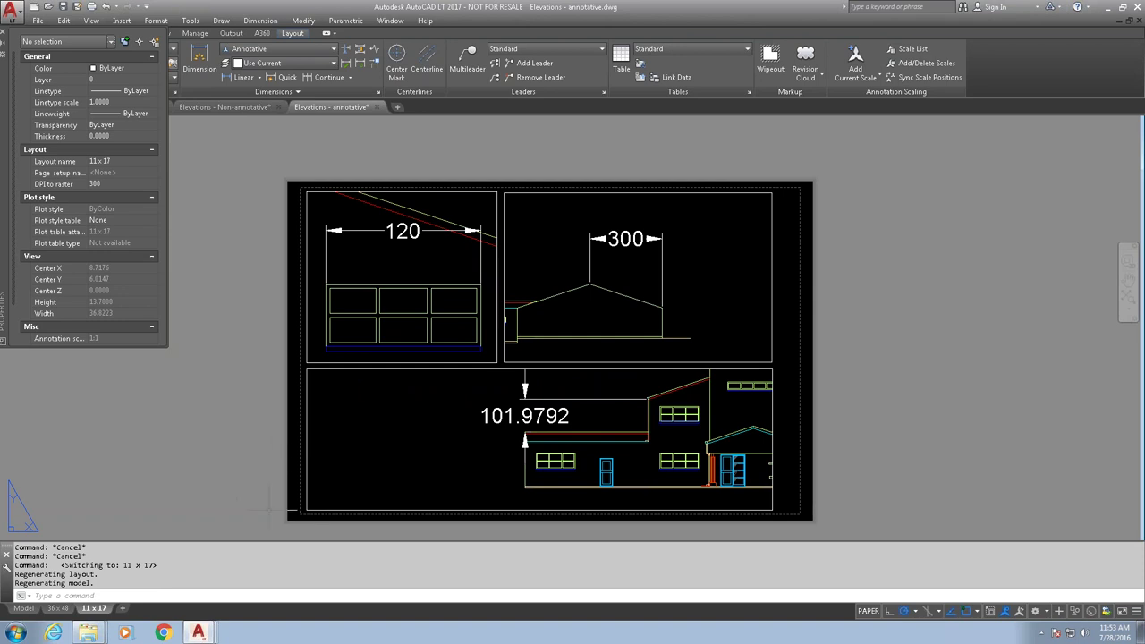
click(24, 609)
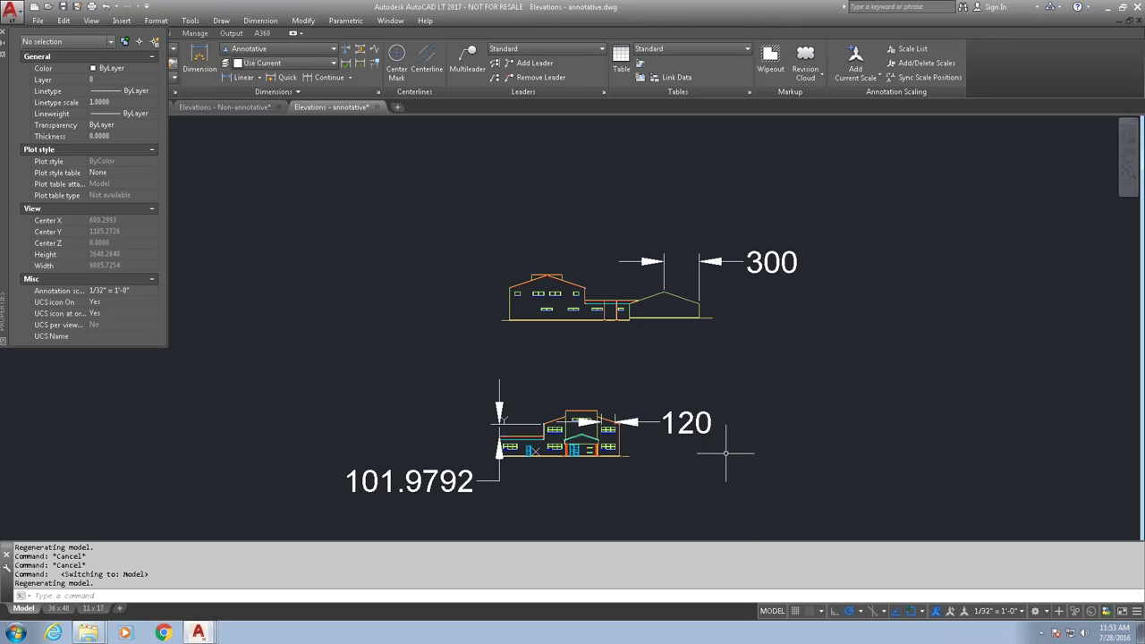
Step: Set the model-space annotation scale to 1/8" = 1'-0" so the dimensions shrink
click(1020, 613)
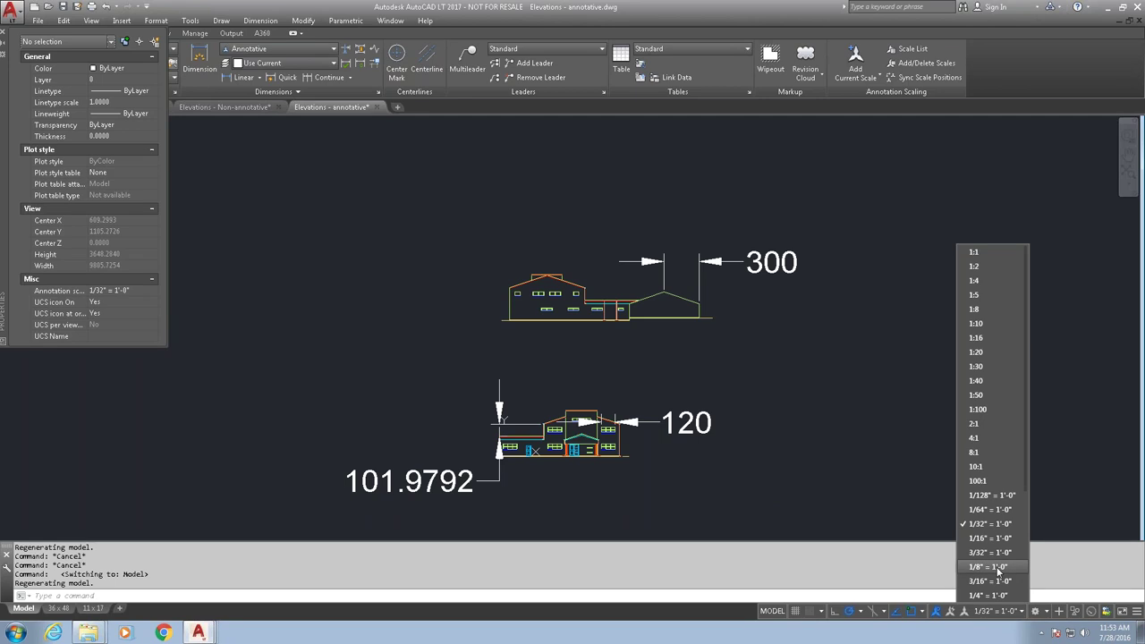
click(996, 569)
scroll(709, 297, up, 2)
scroll(667, 289, down, 2)
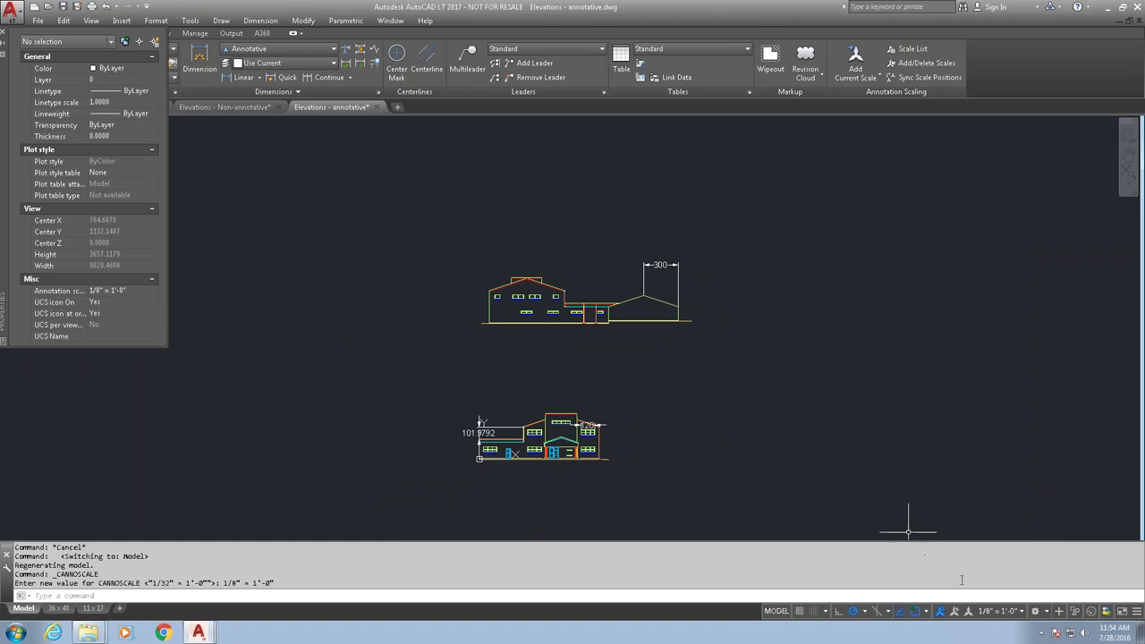
Step: Switch between the 11 x 17, 36 x 48 and Model tabs, ending on 36 x 48
click(93, 608)
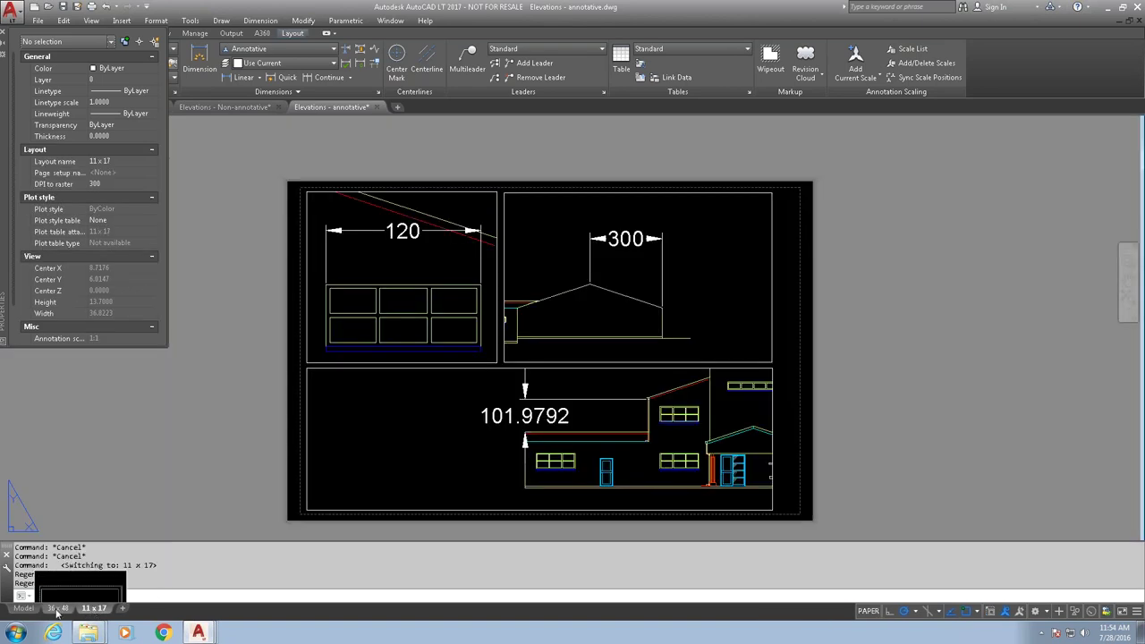
click(57, 609)
click(25, 610)
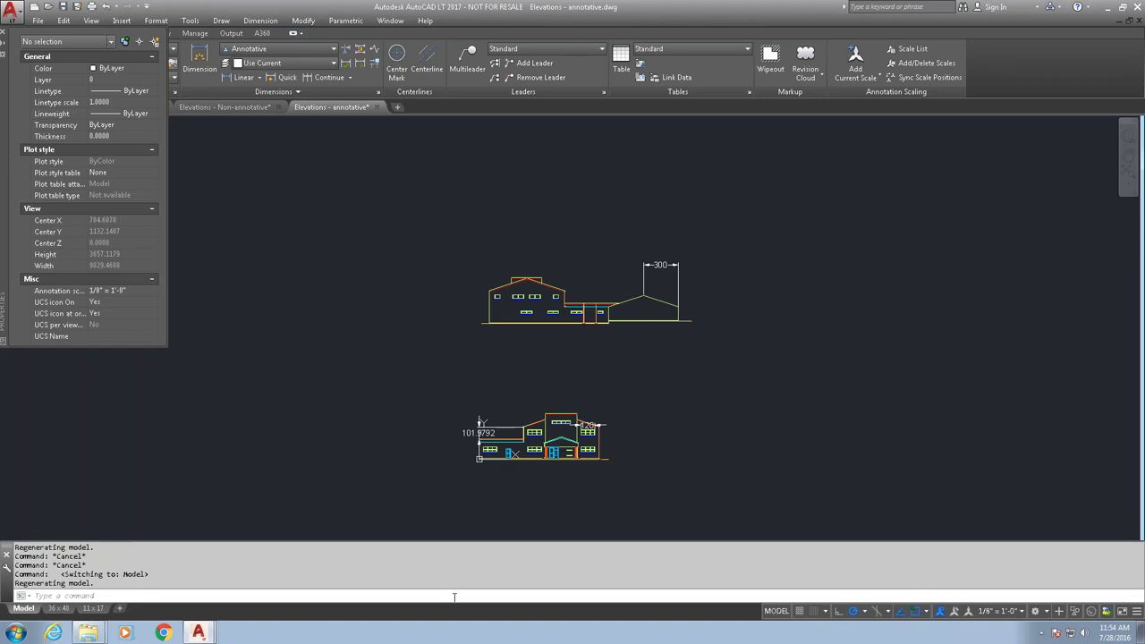
click(59, 609)
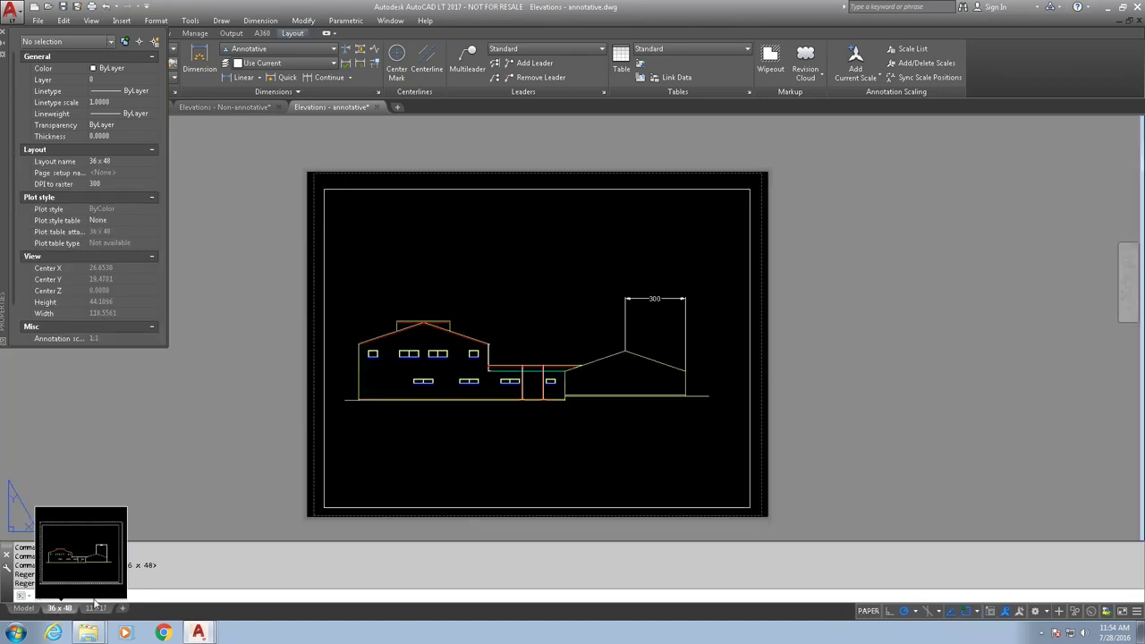
click(323, 455)
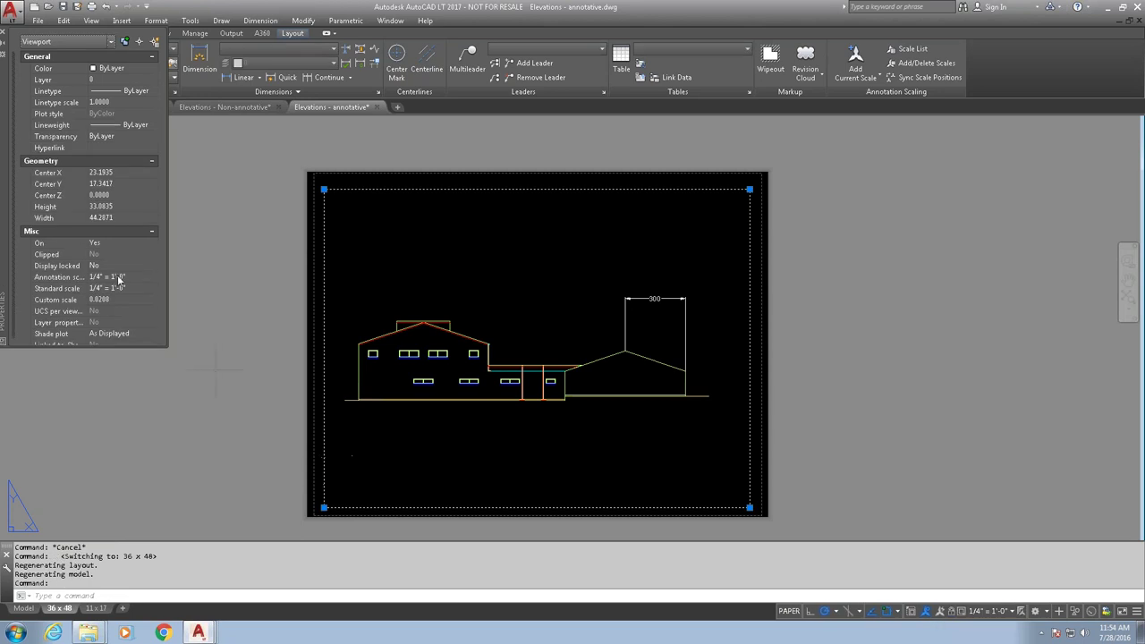
click(143, 277)
click(153, 279)
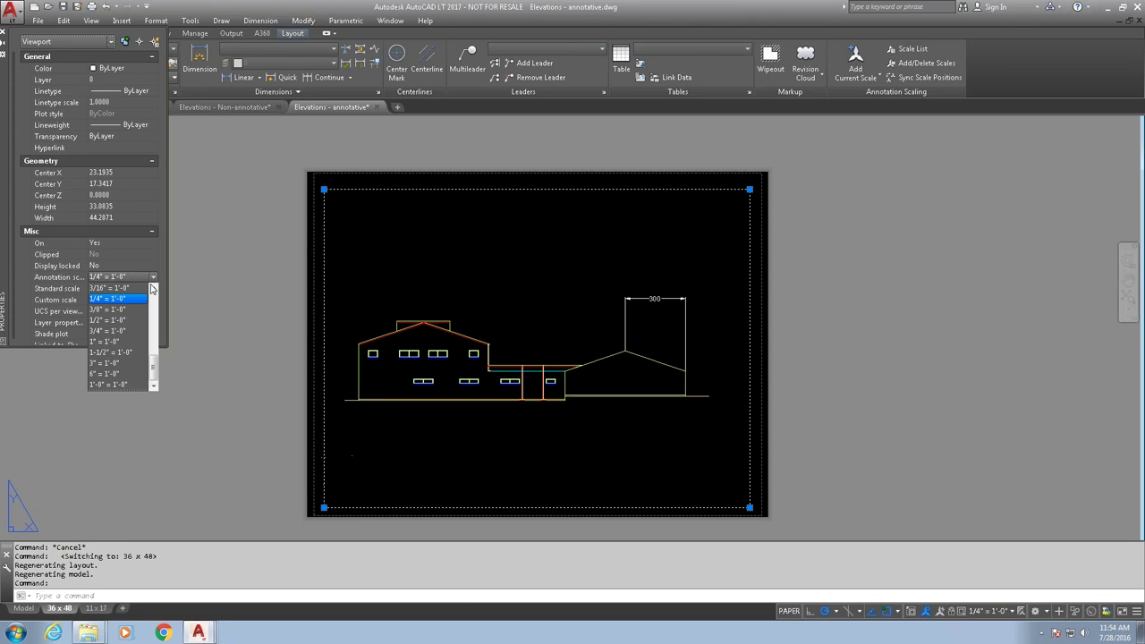
click(154, 289)
click(154, 288)
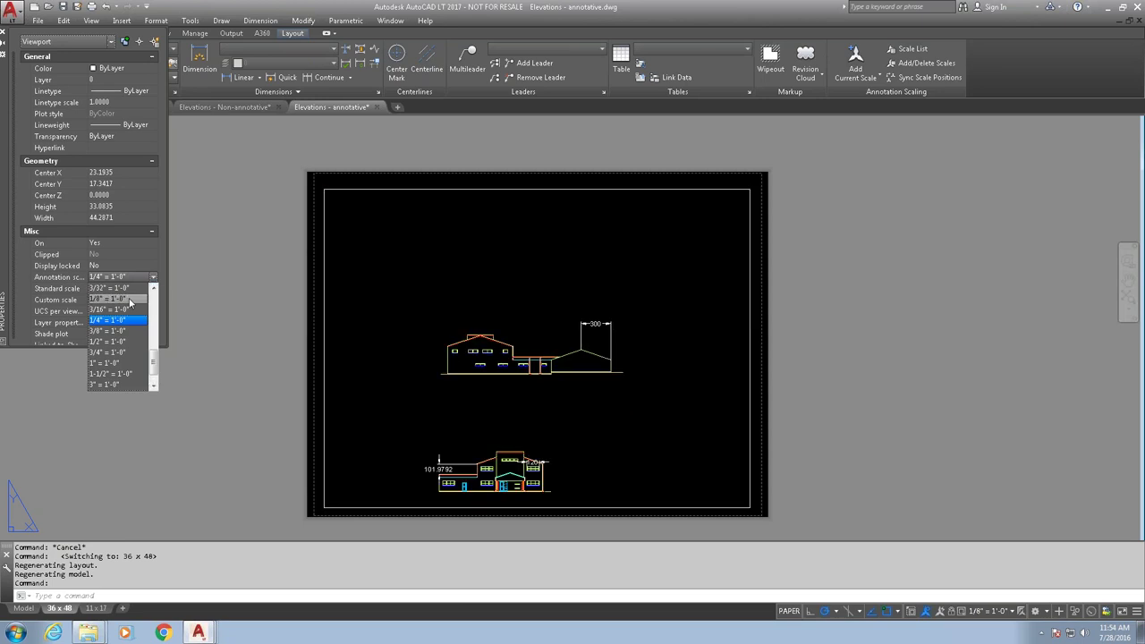
click(129, 299)
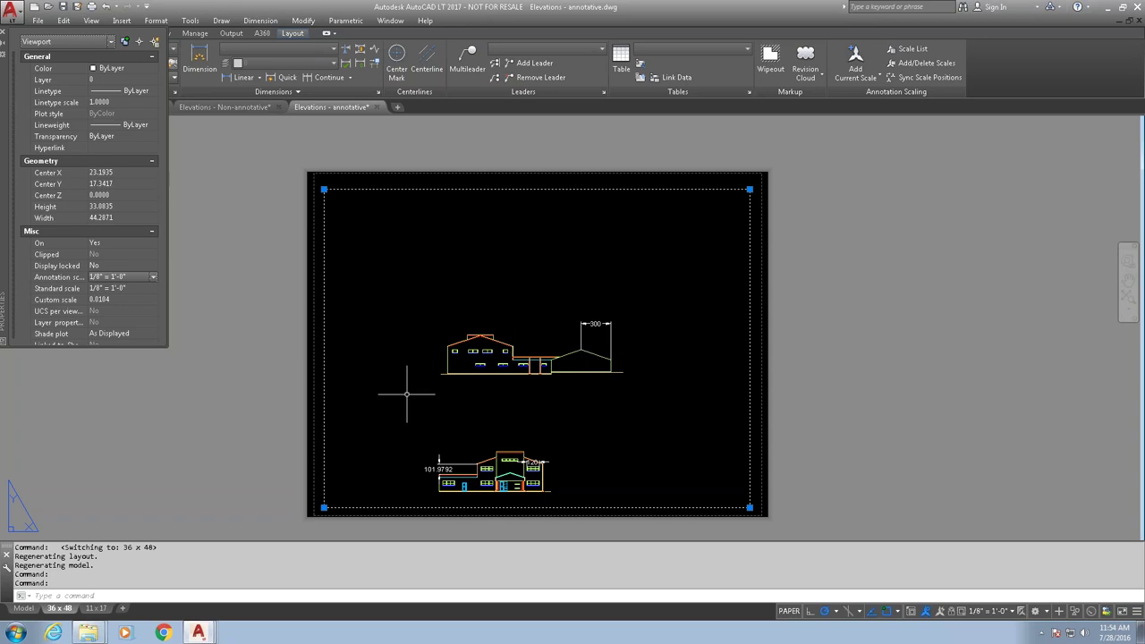
Step: Turn on Annotation AutoScale and select the 300 dimension inside the viewport
mouse_move(324, 389)
click(941, 614)
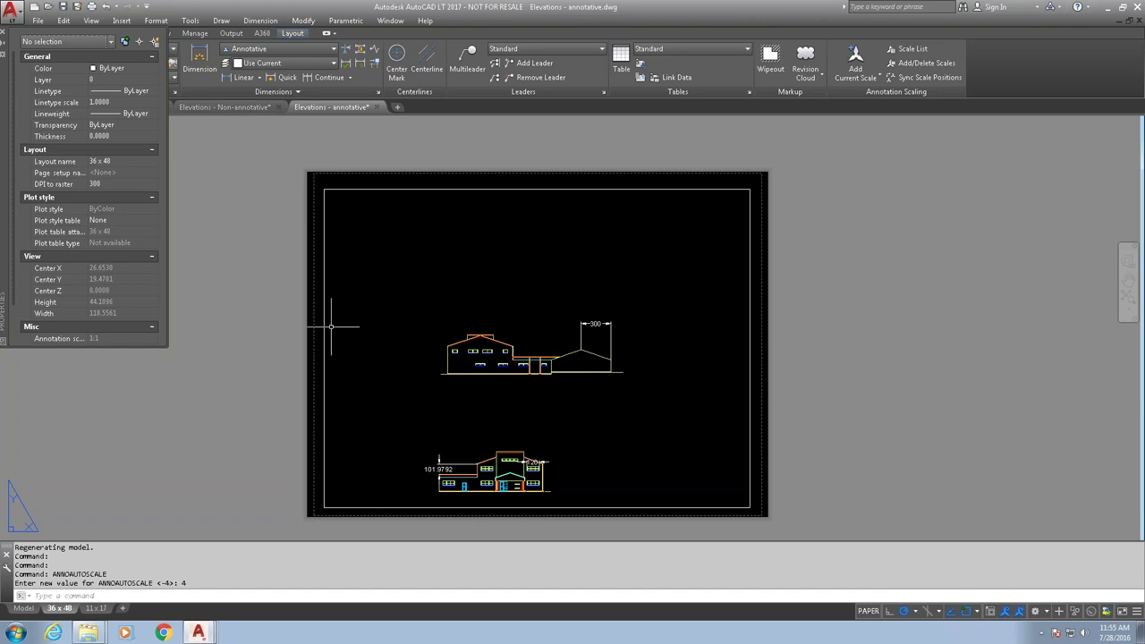
double_click(581, 322)
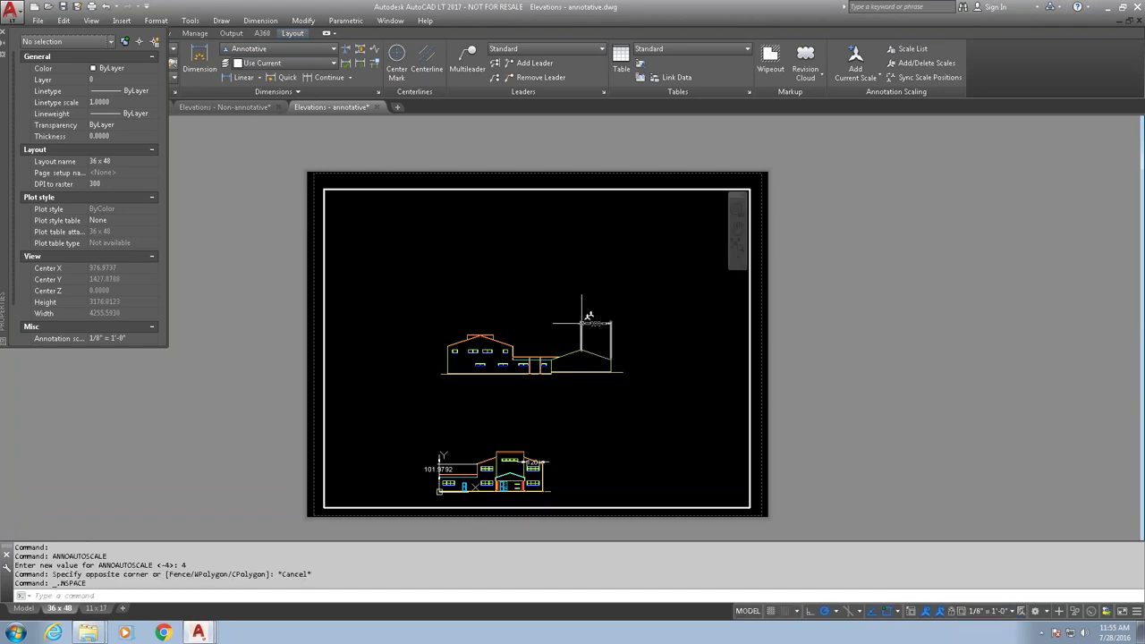
click(580, 322)
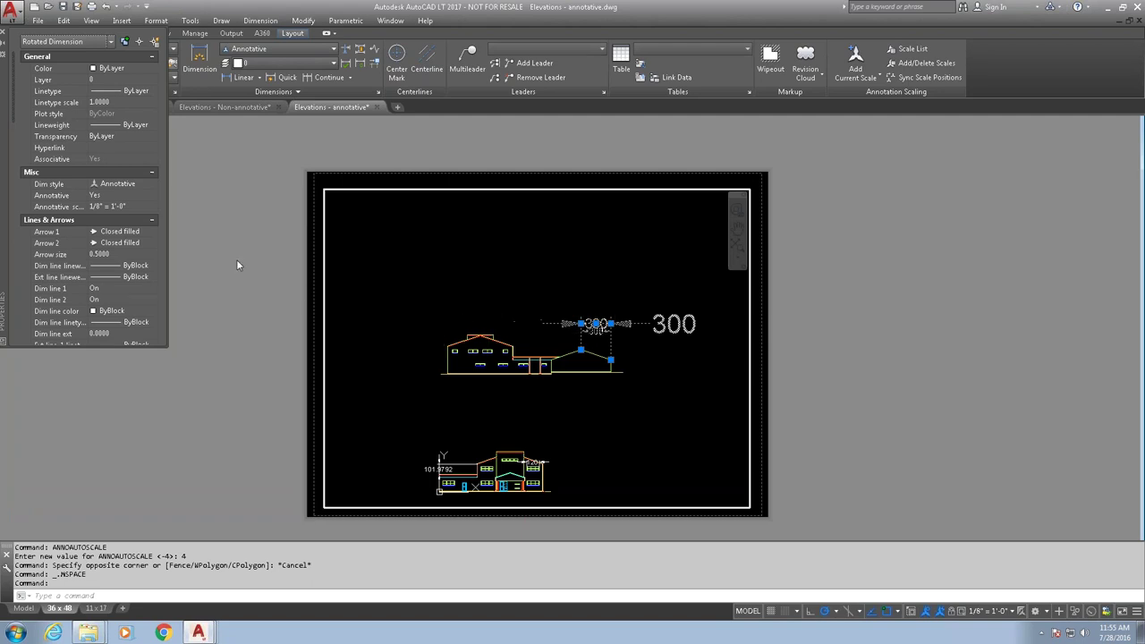
Step: Review the 300 dimension's eight annotation scales unchanged, then return to paper space
click(141, 207)
click(151, 206)
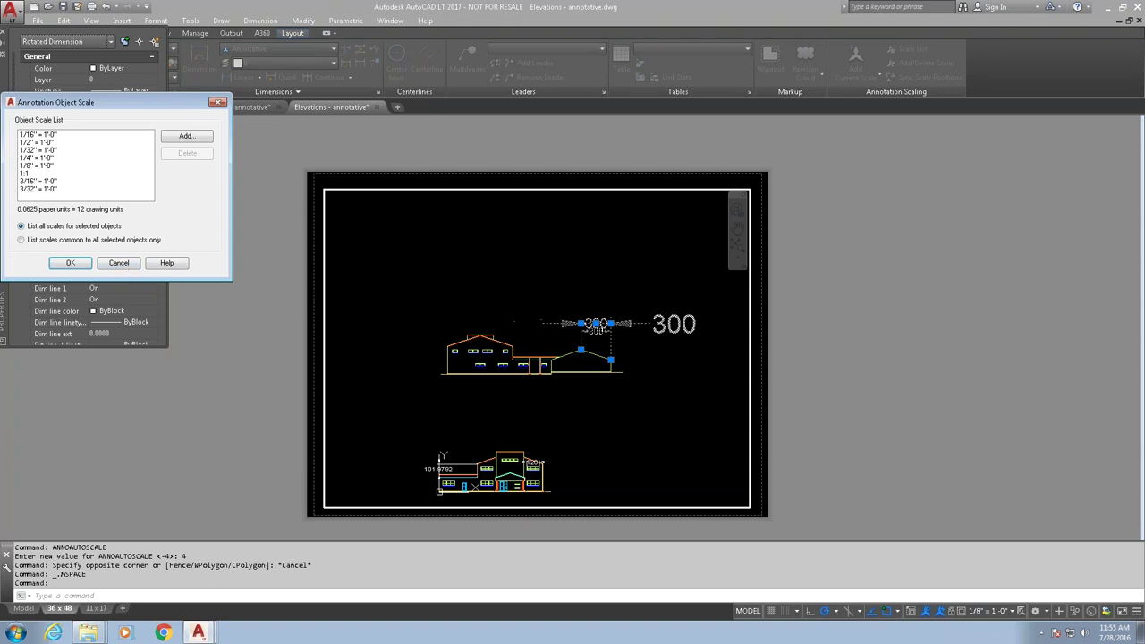
click(119, 263)
double_click(287, 261)
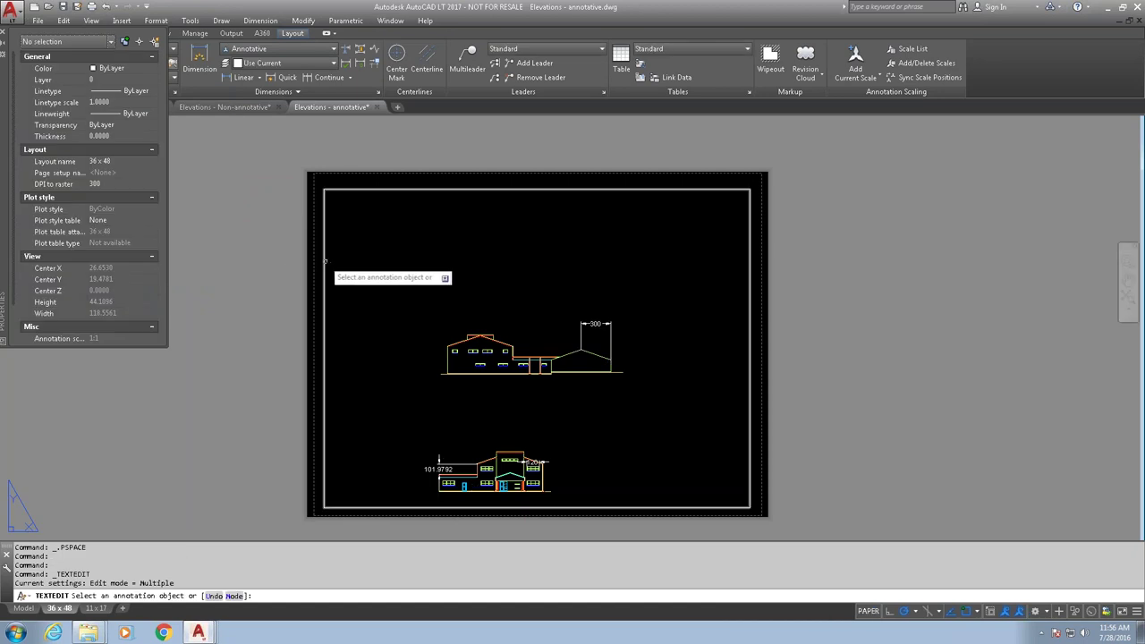
Step: Set the layout viewport's annotation scale to 1:10 in Properties
key(Escape)
click(325, 261)
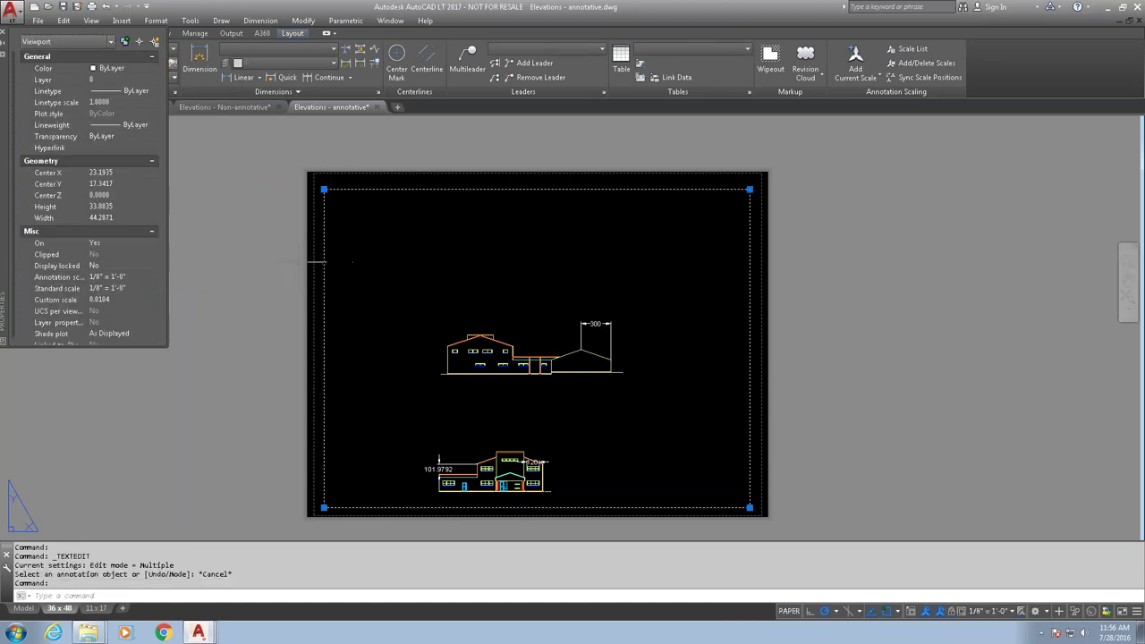
click(141, 278)
click(153, 278)
drag(154, 373, 155, 308)
click(114, 307)
click(103, 289)
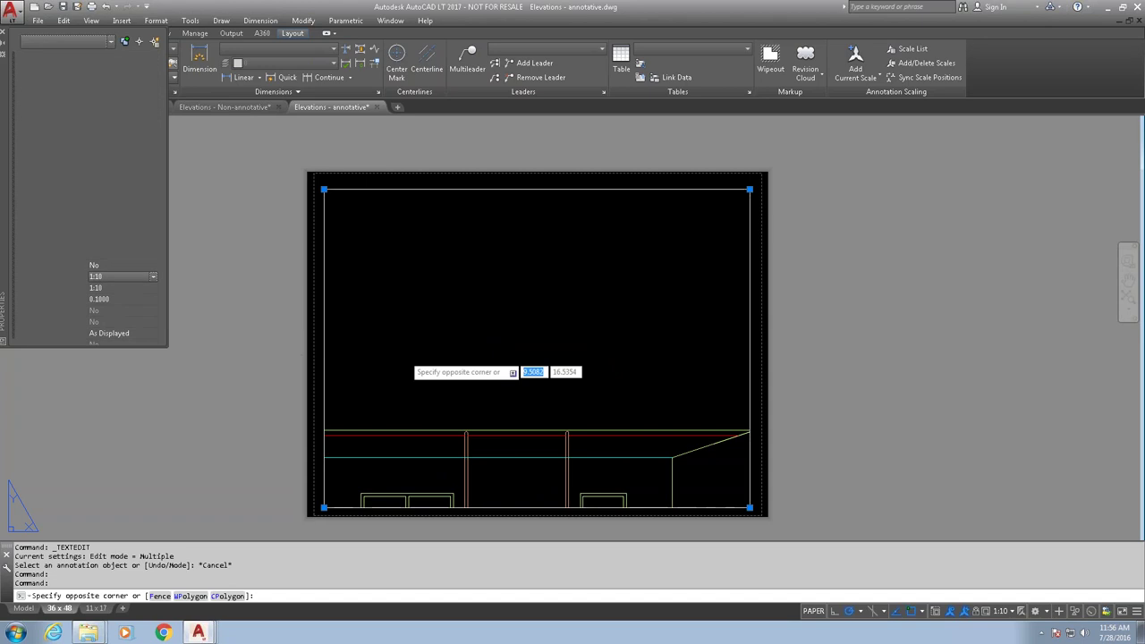
Step: Confirm the vertical dimension's annotation scale list now includes 1:10
double_click(405, 356)
middle_drag(404, 355, 466, 341)
middle_drag(560, 347, 504, 345)
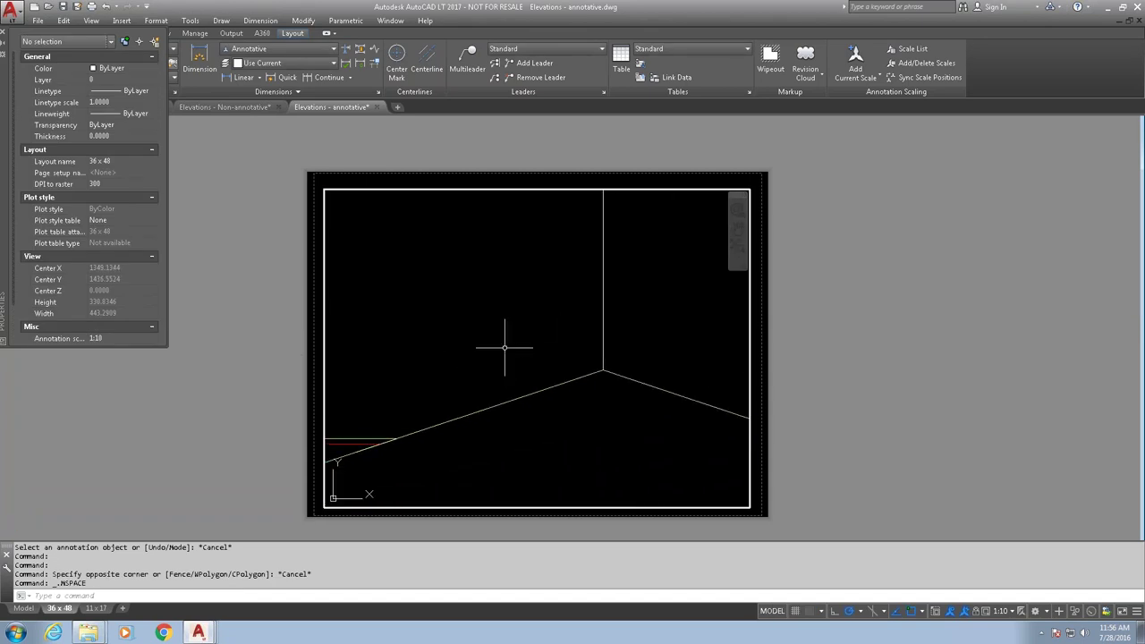
click(603, 322)
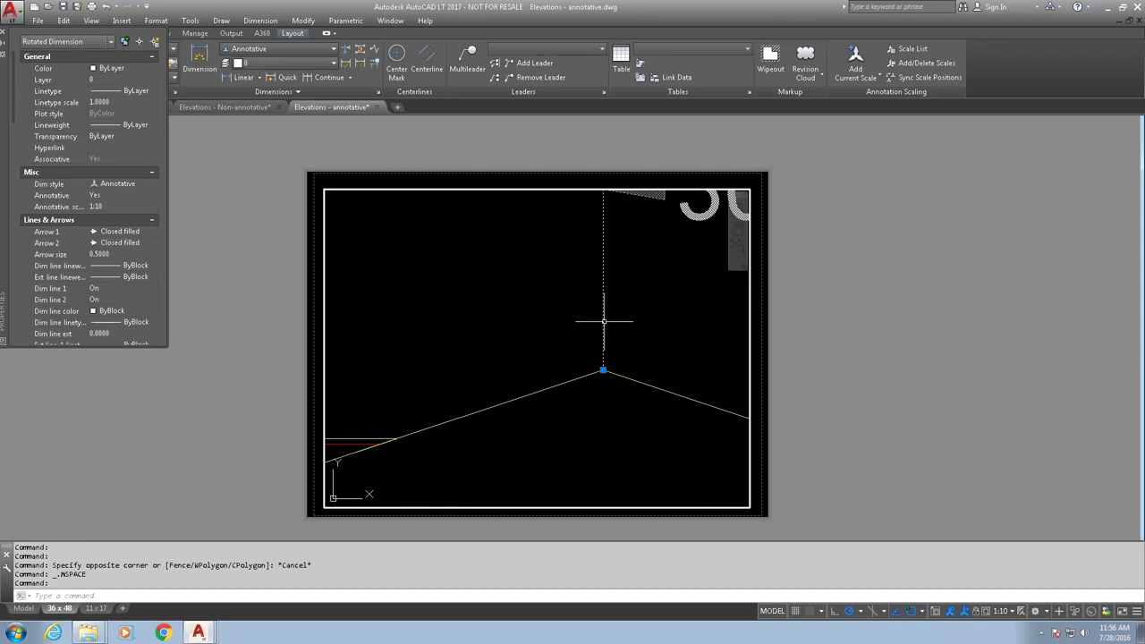
click(138, 207)
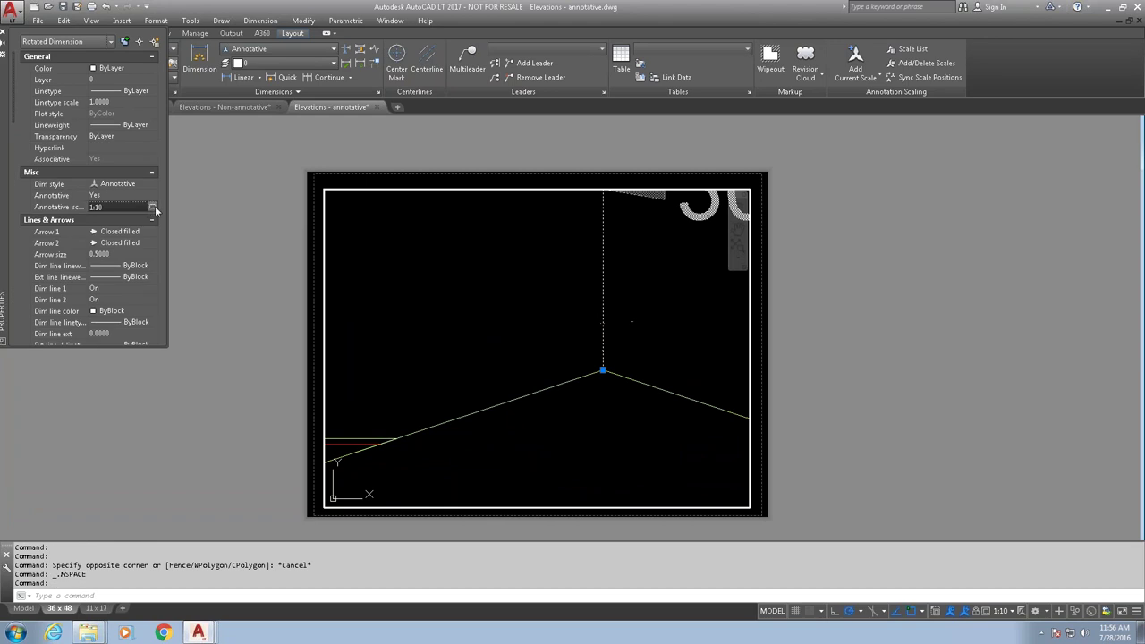
click(153, 208)
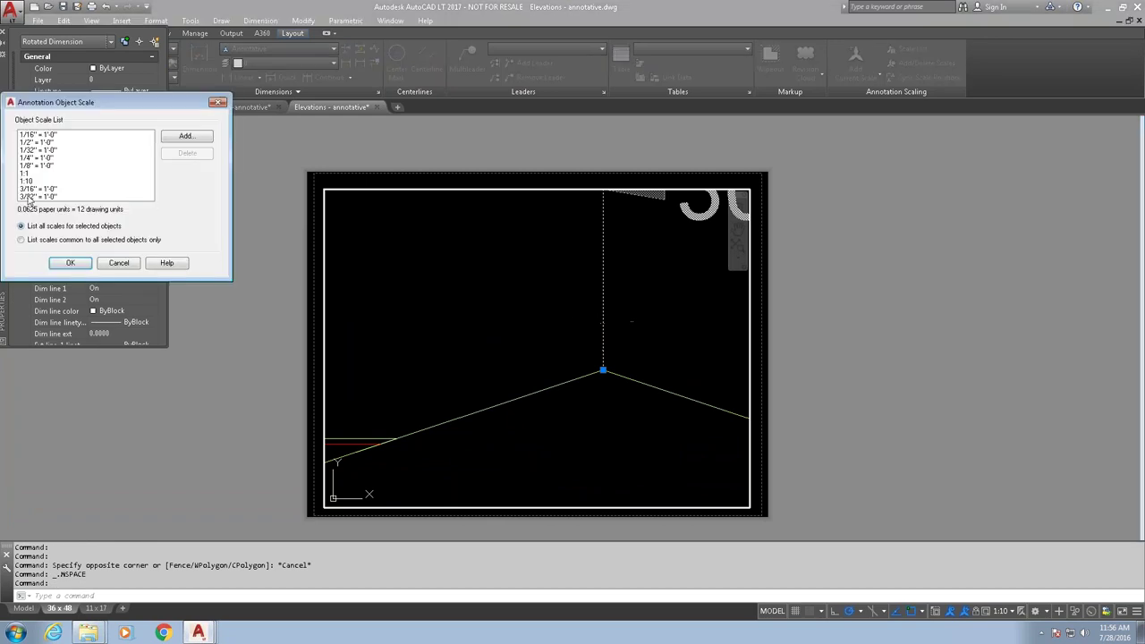
click(118, 263)
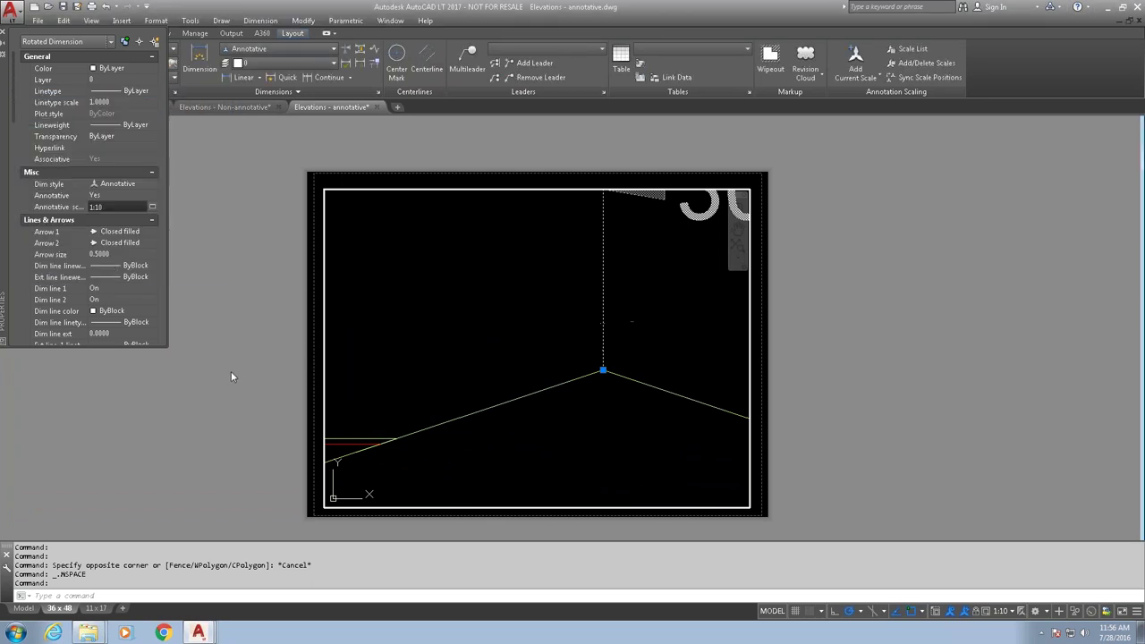
key(Escape)
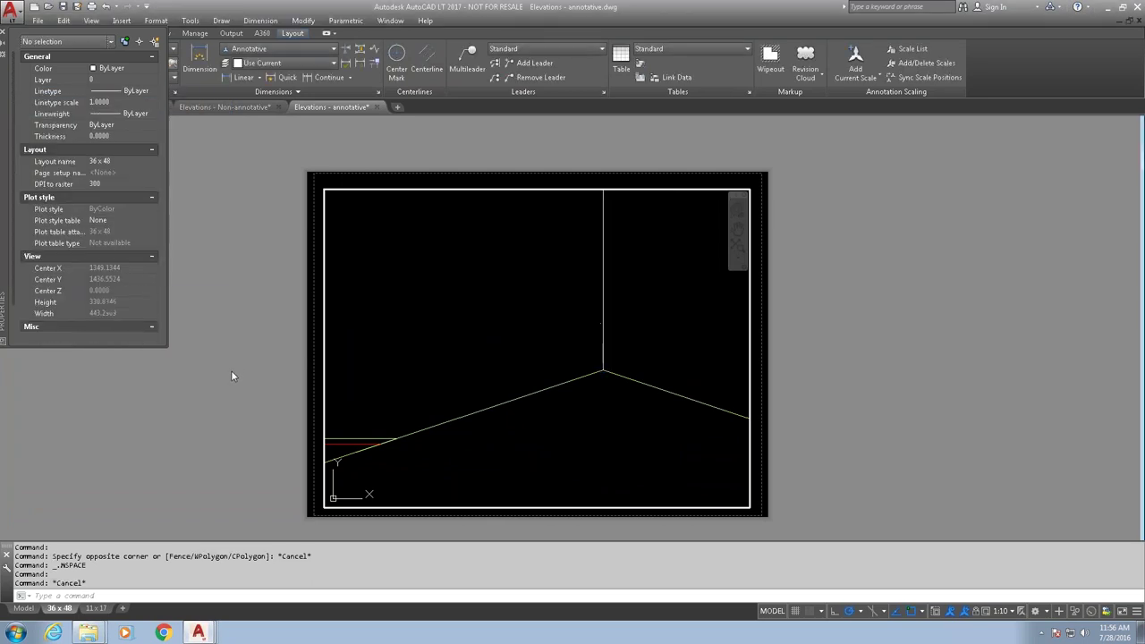
Step: Back in paper space, turn off Annotation AutoScale and Annotation Visibility
double_click(315, 366)
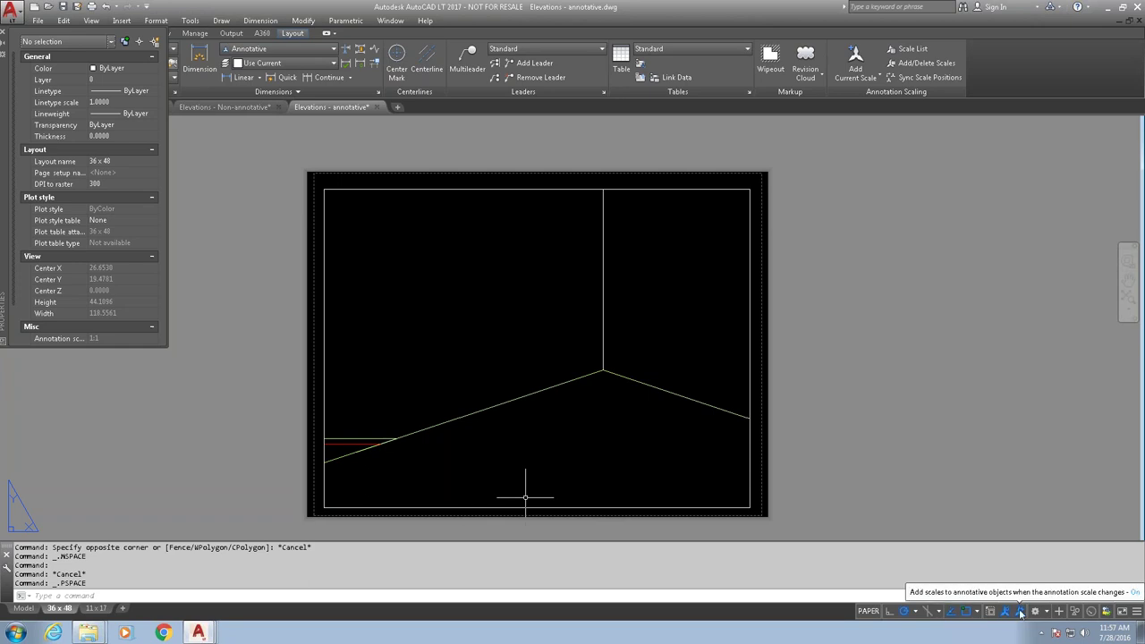
click(1021, 614)
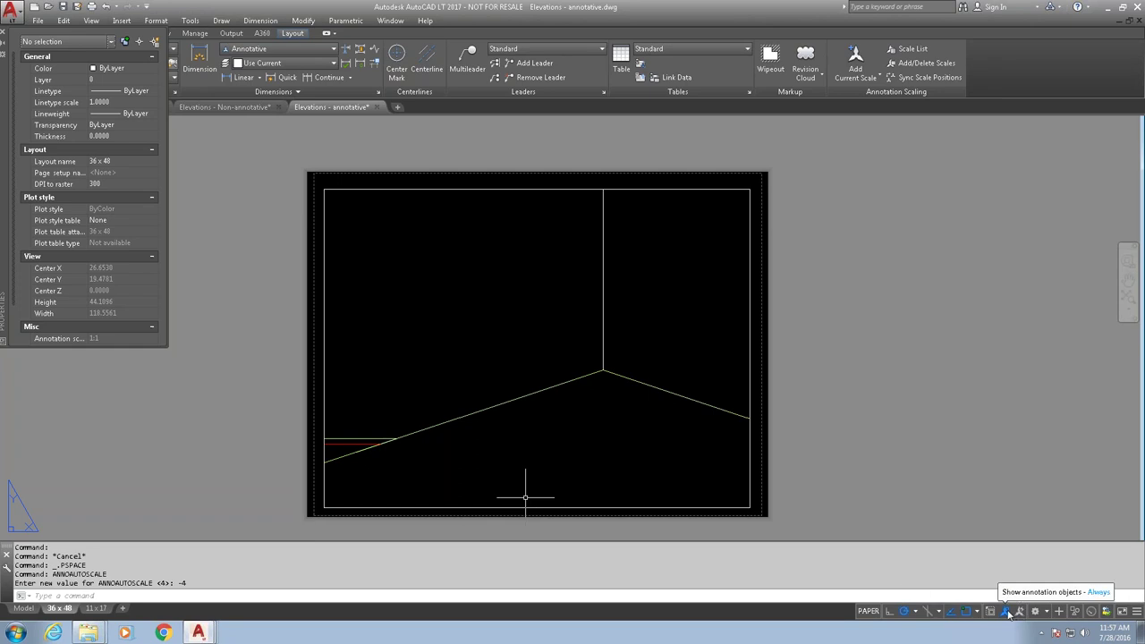
click(1007, 614)
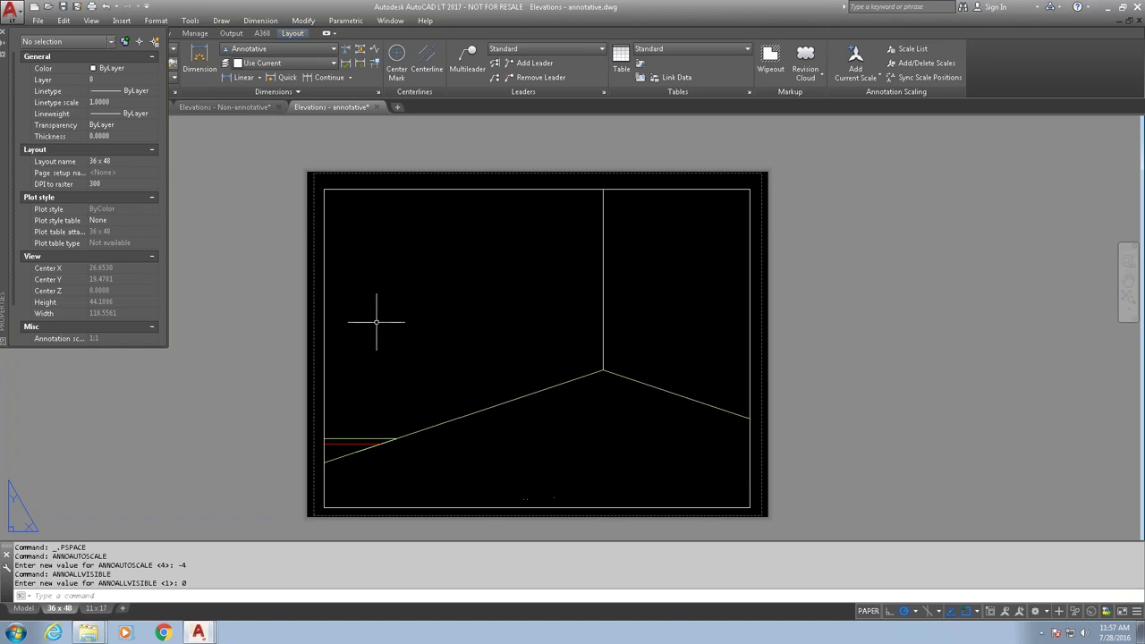
Step: Set the viewport annotation scale to 1:16 and pan the elevation inside it
click(325, 321)
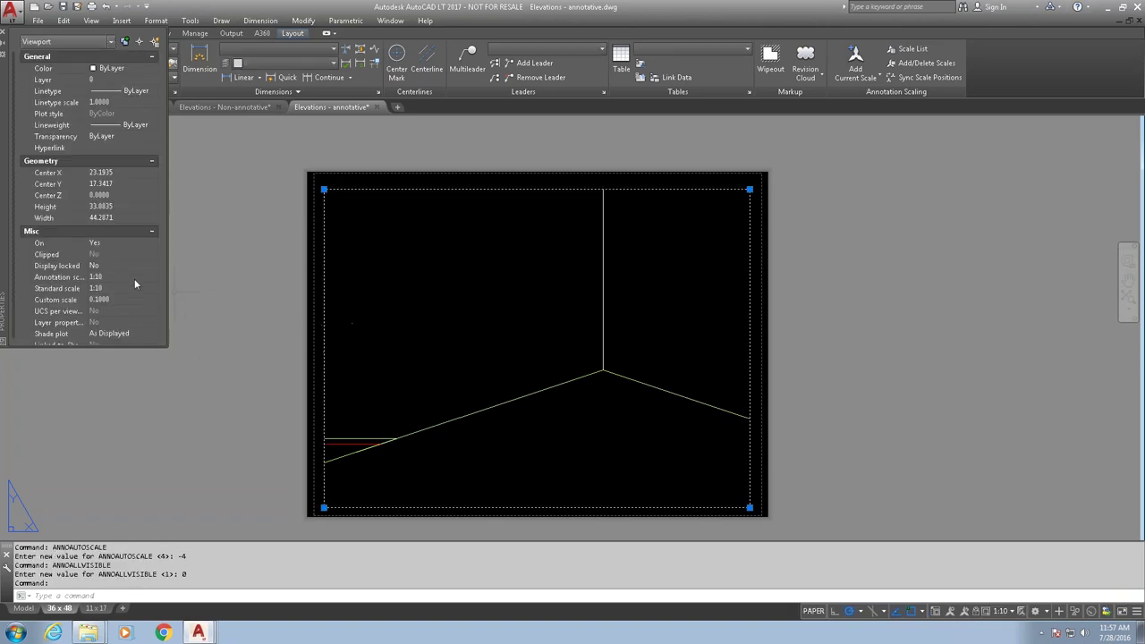
click(139, 280)
click(154, 280)
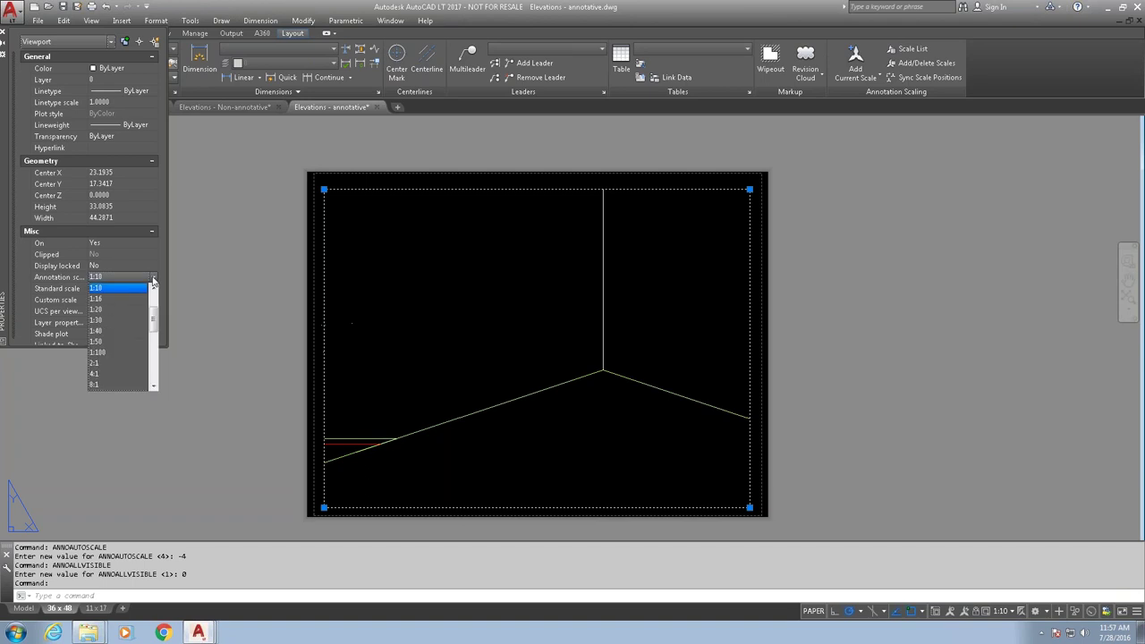
click(109, 299)
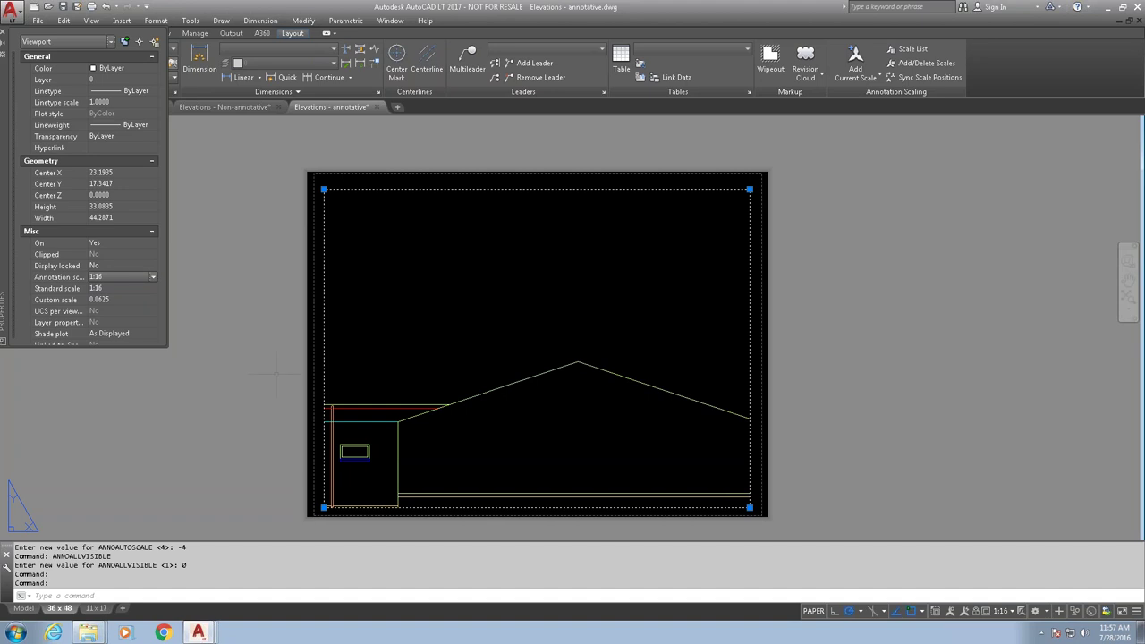
double_click(450, 371)
middle_drag(544, 365, 504, 358)
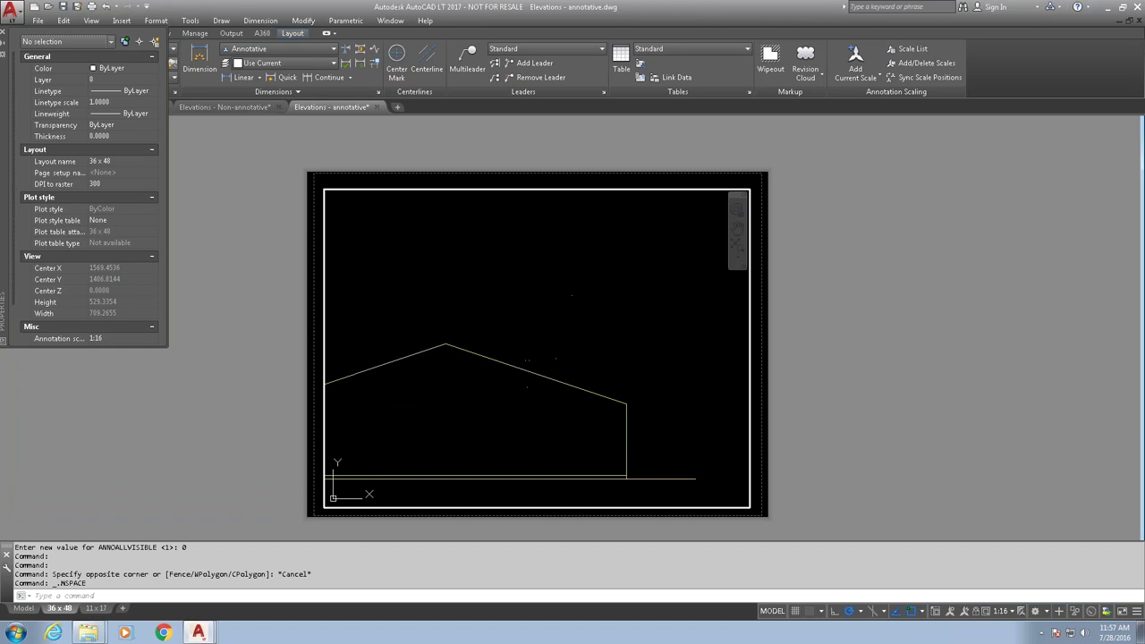
Step: Toggle Annotation Visibility repeatedly, ending on so the 300 dimension shows oversized at 1:16
click(951, 613)
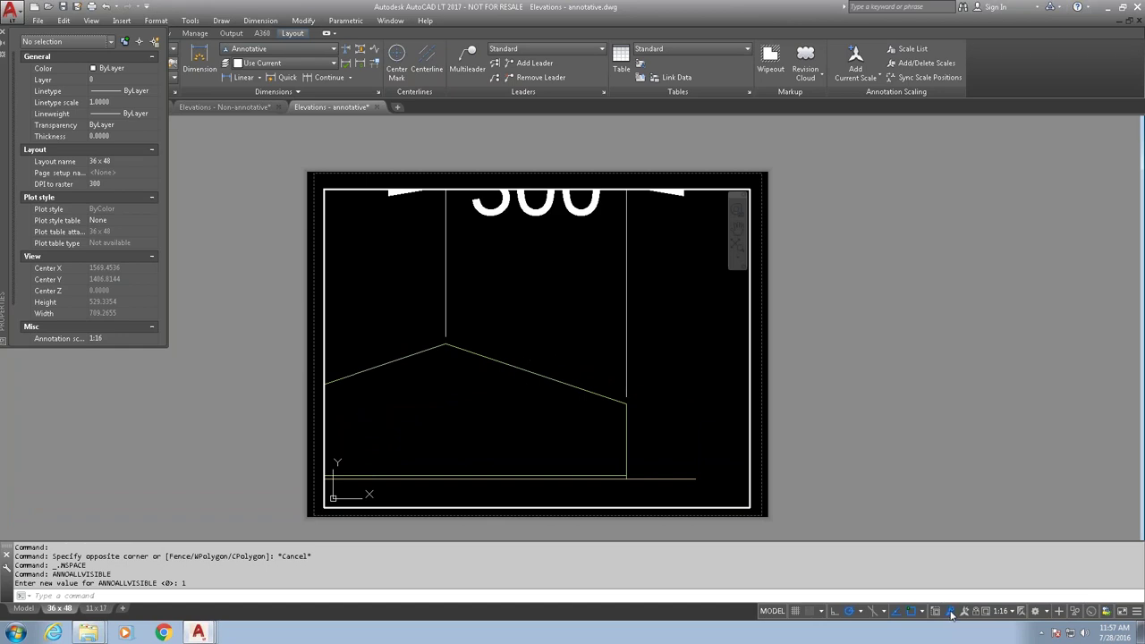
click(951, 613)
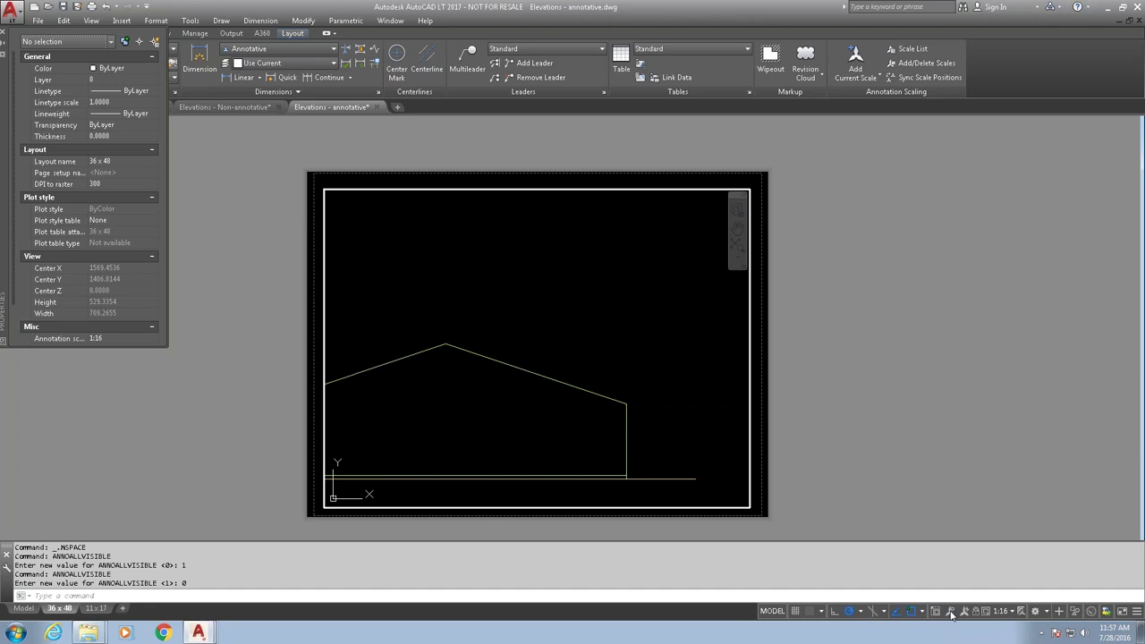
click(951, 613)
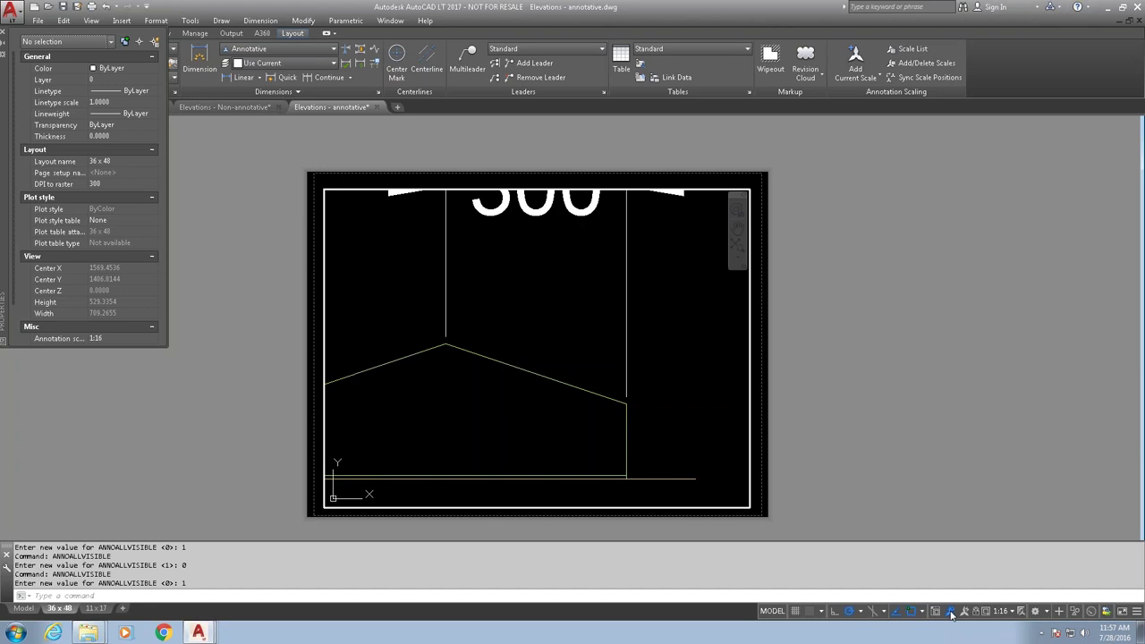
click(951, 613)
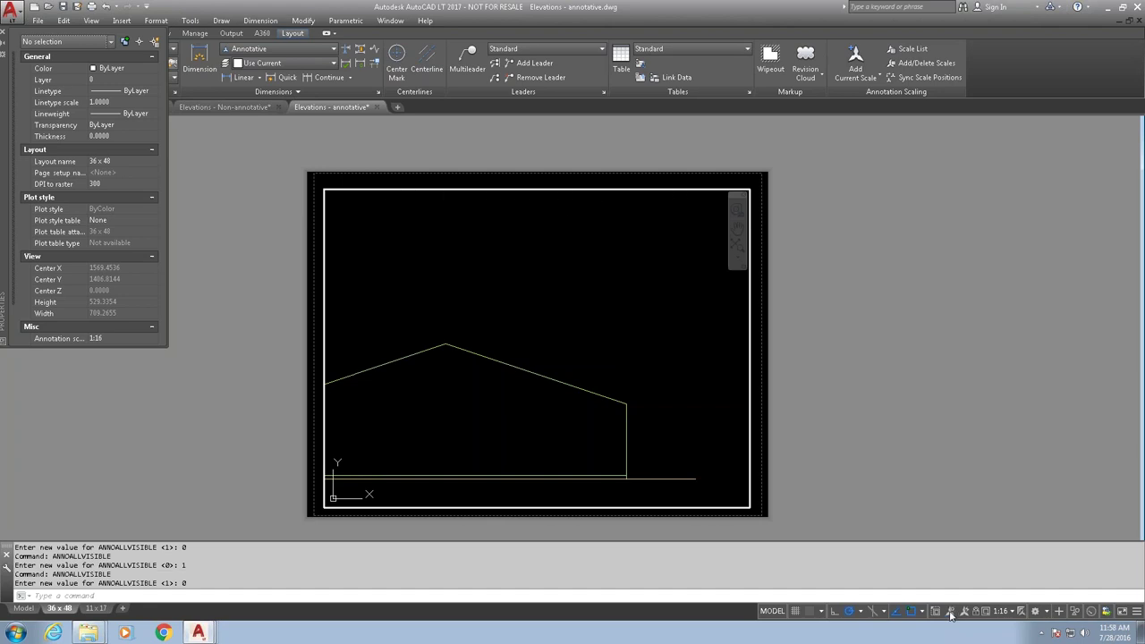
click(951, 613)
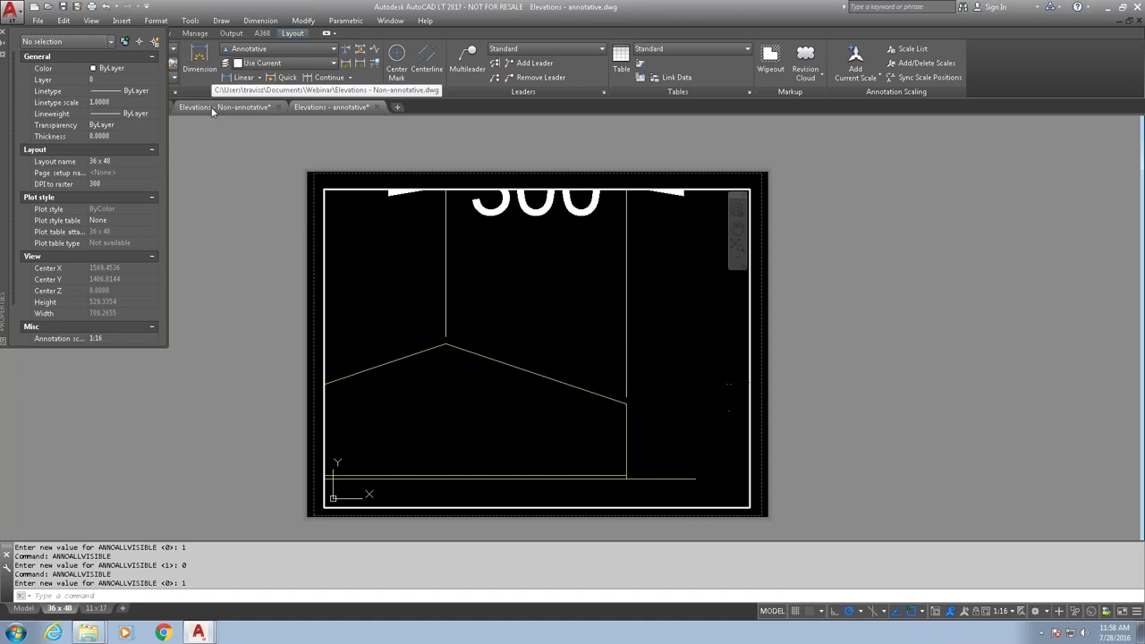
mouse_move(212, 111)
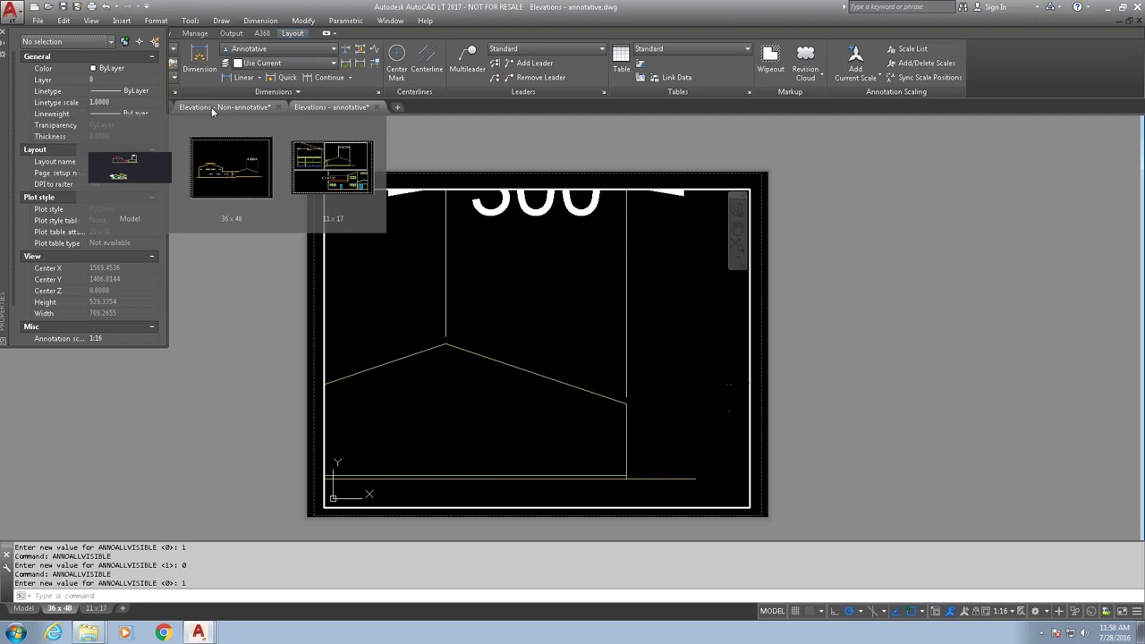
click(231, 108)
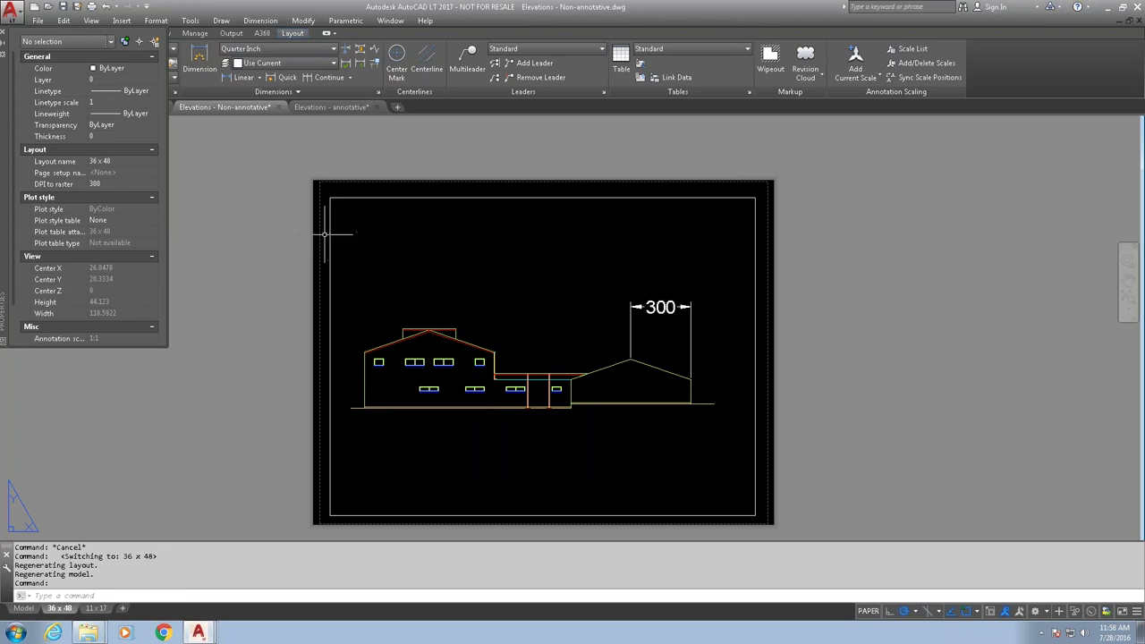
click(331, 107)
click(248, 109)
click(327, 108)
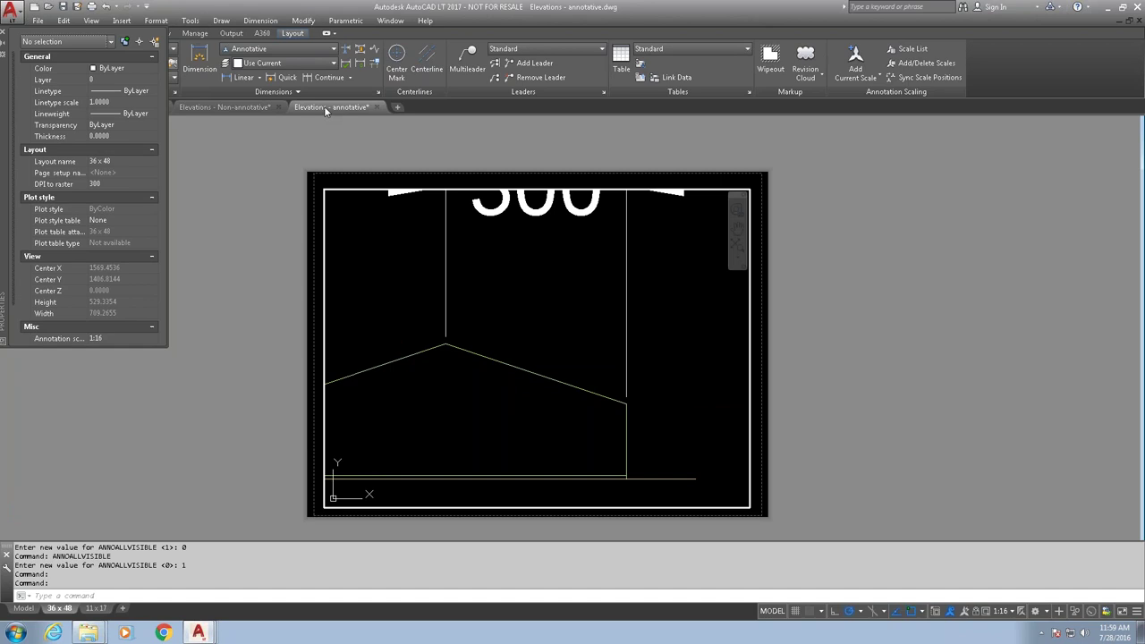
mouse_move(245, 108)
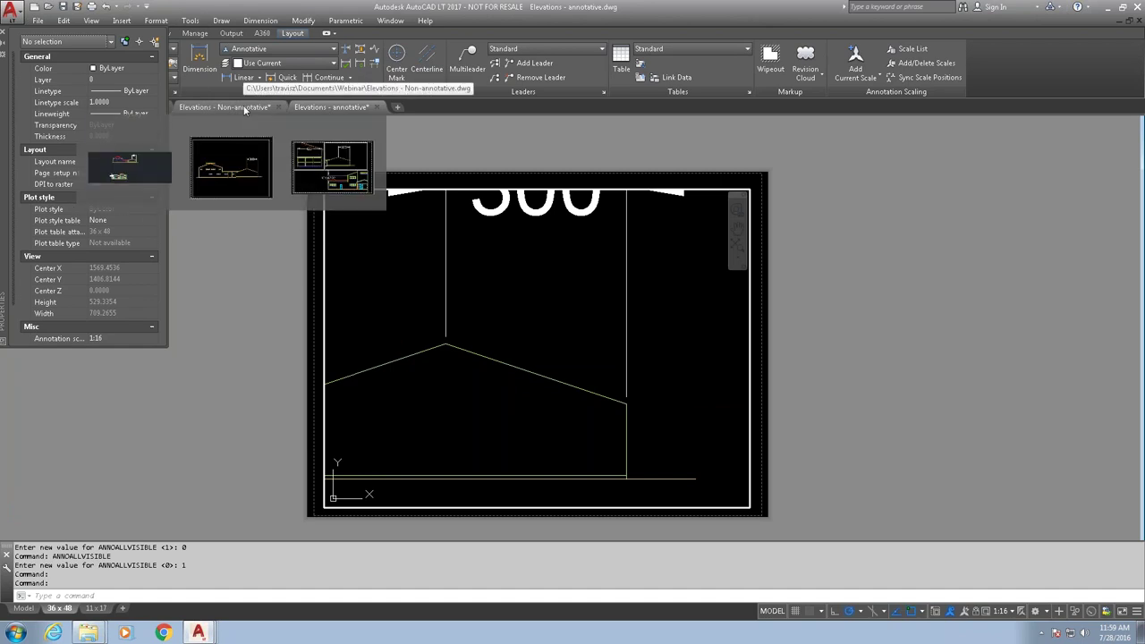